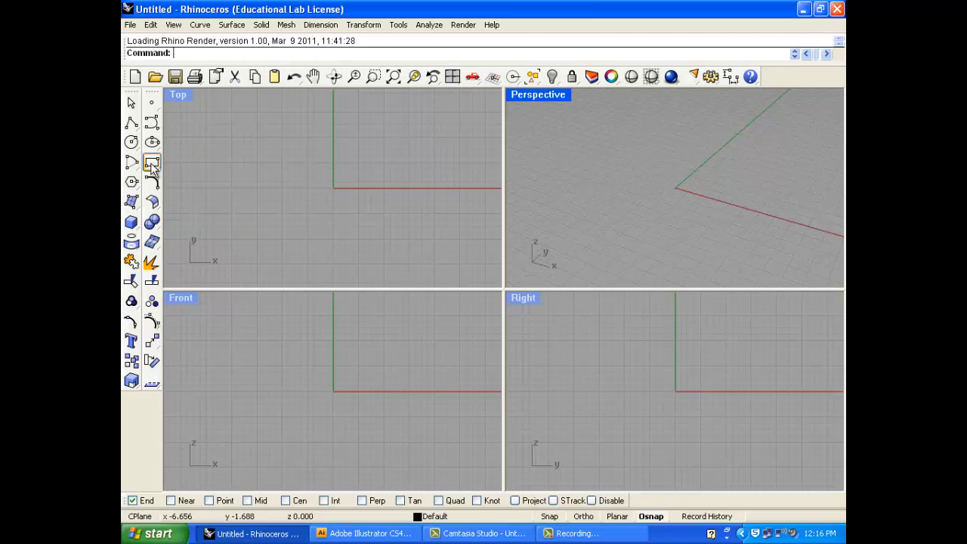
Step: Draw an open arch-shaped control-point curve spanning both sides of the y-axis in the Top view
click(151, 123)
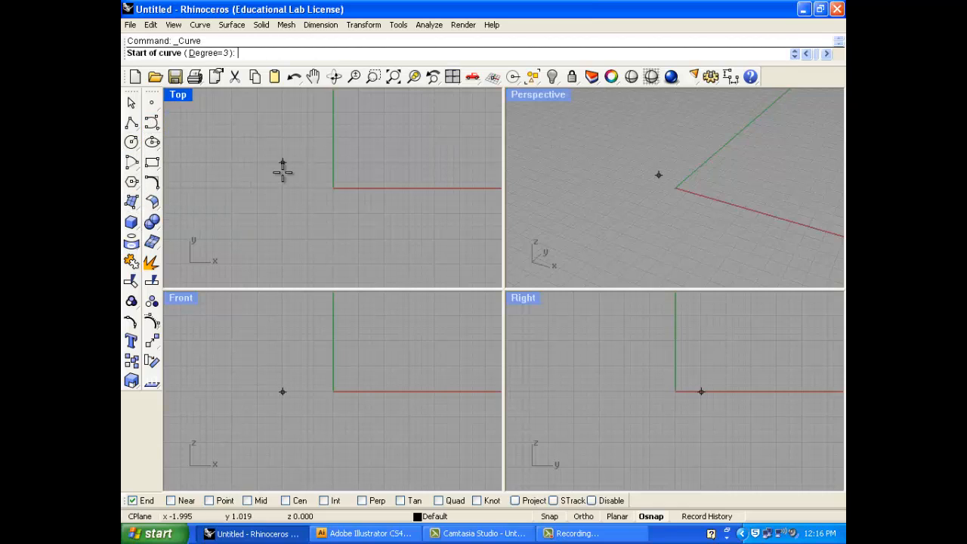
click(239, 139)
click(244, 142)
right_drag(273, 126, 256, 198)
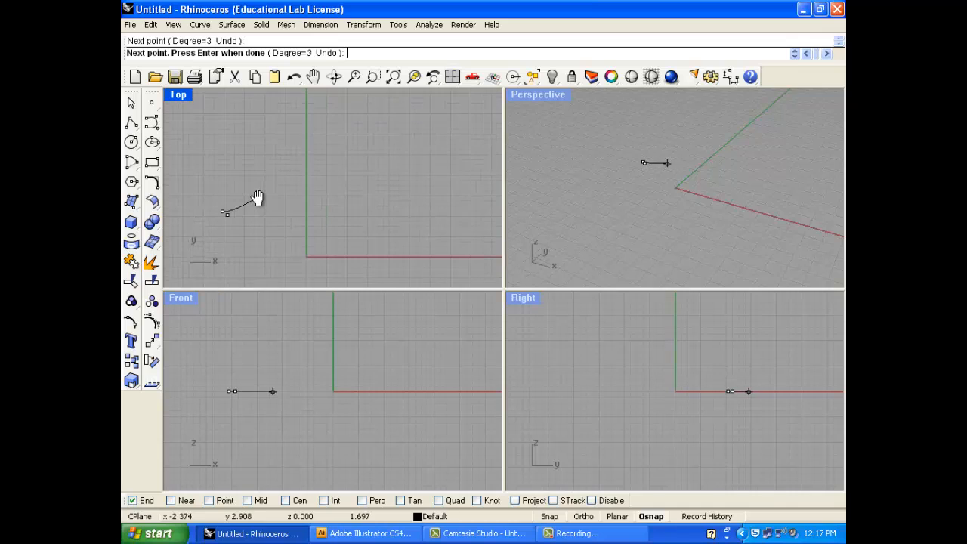
click(252, 153)
click(281, 124)
click(336, 119)
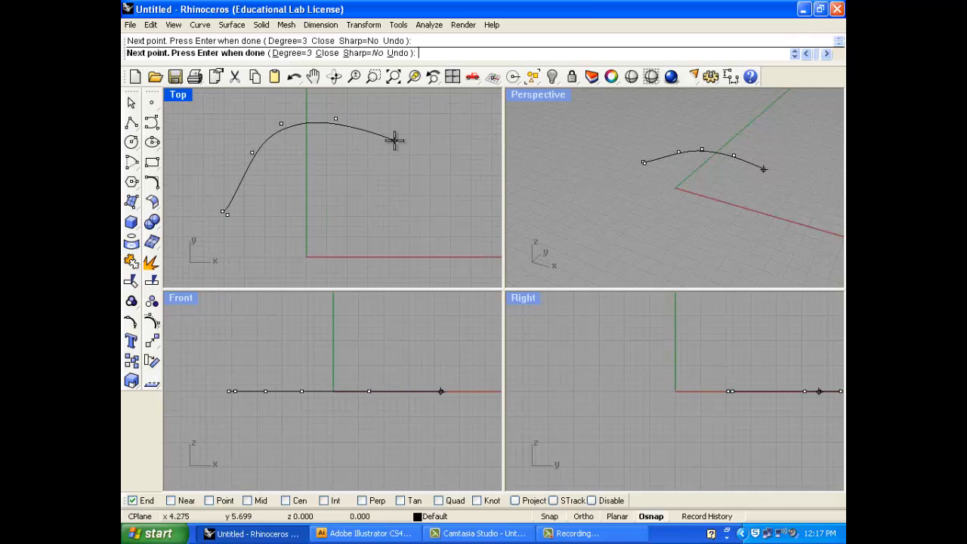
click(393, 141)
click(423, 229)
key(Return)
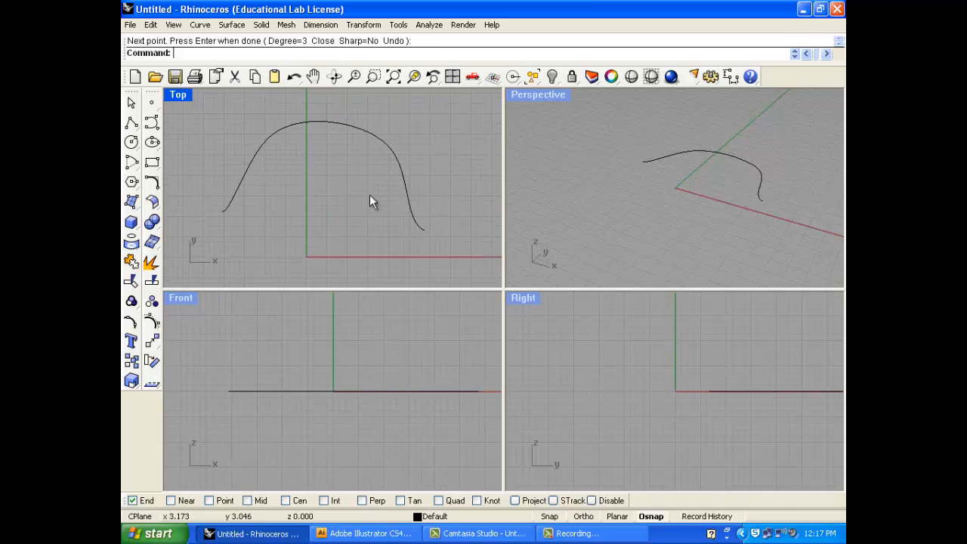
Step: Offset the arch curve outward by a distance of 0.25
click(397, 162)
click(200, 24)
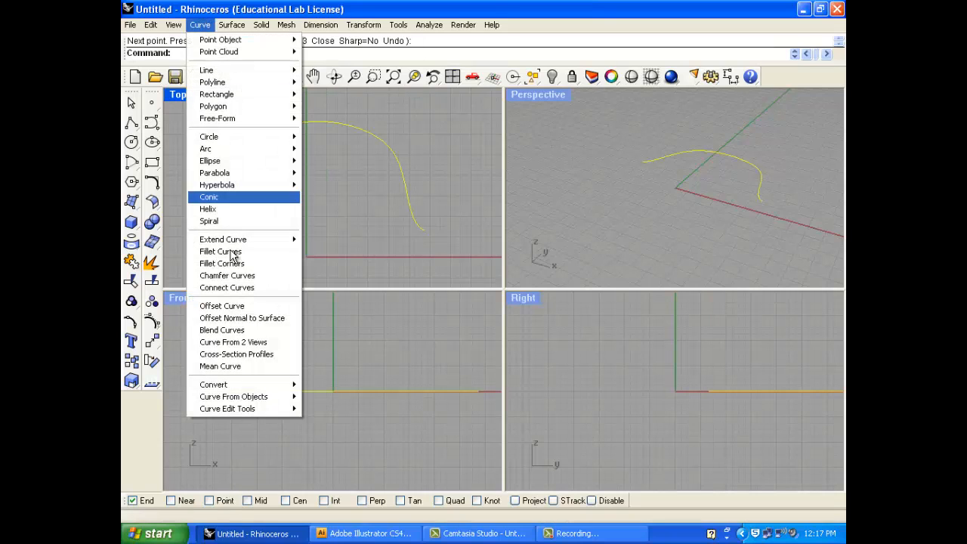
click(223, 305)
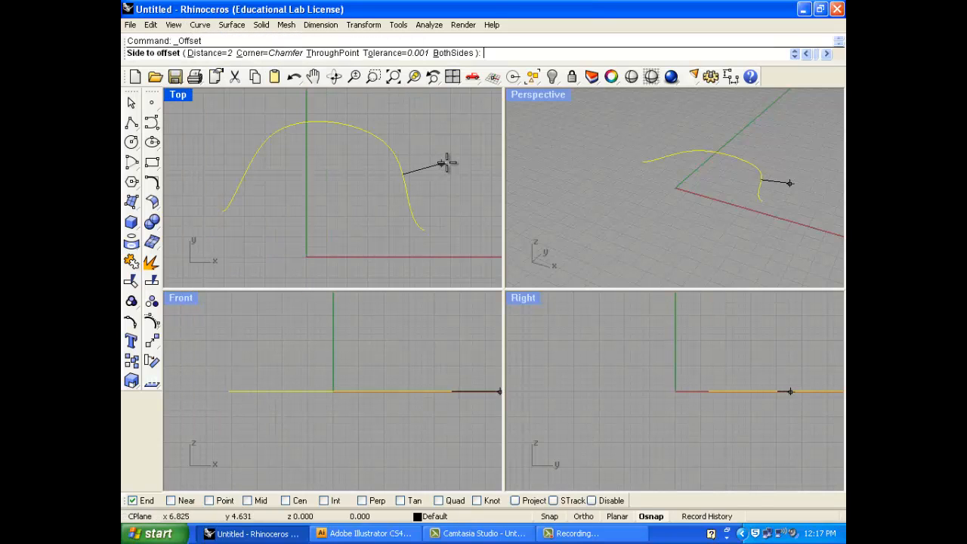
click(226, 53)
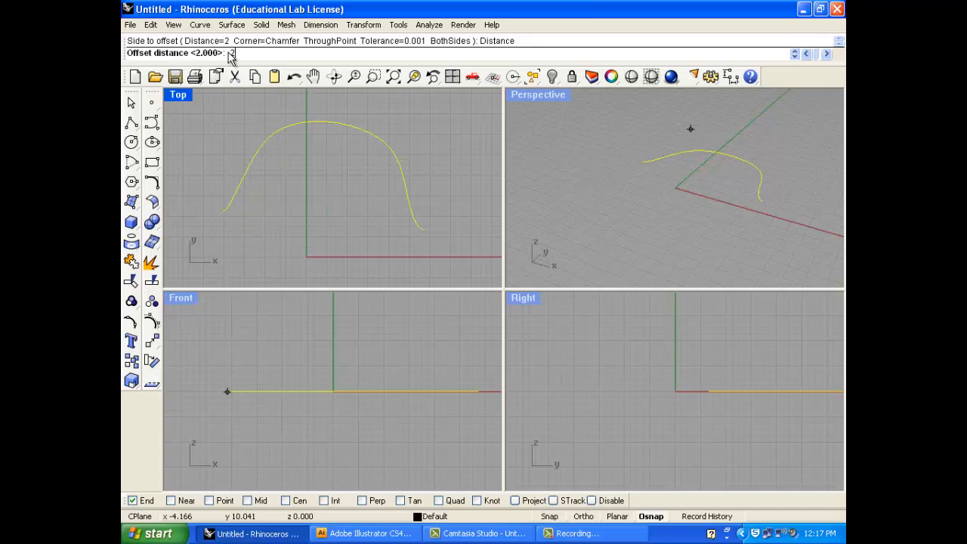
text(.25)
key(Return)
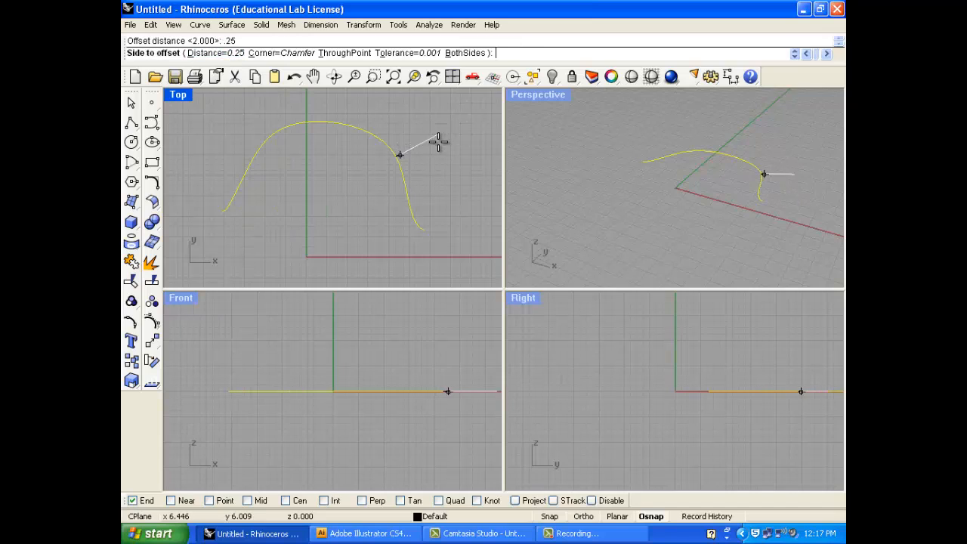
click(453, 173)
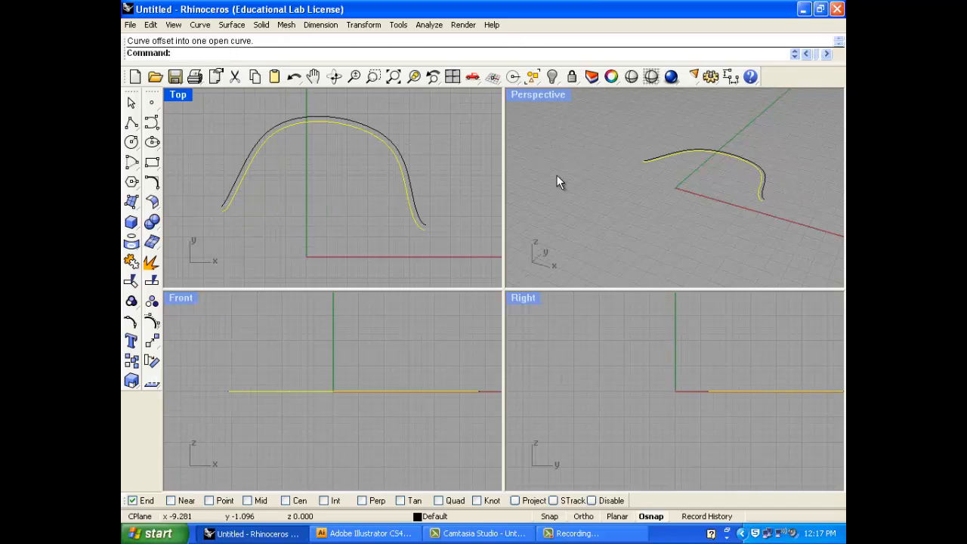
Step: Close the gap between the two curves at the arch's right end with a straight line between their endpoints
scroll(557, 175, up, 2)
scroll(431, 246, up, 6)
right_drag(430, 244, 410, 218)
scroll(410, 217, up, 2)
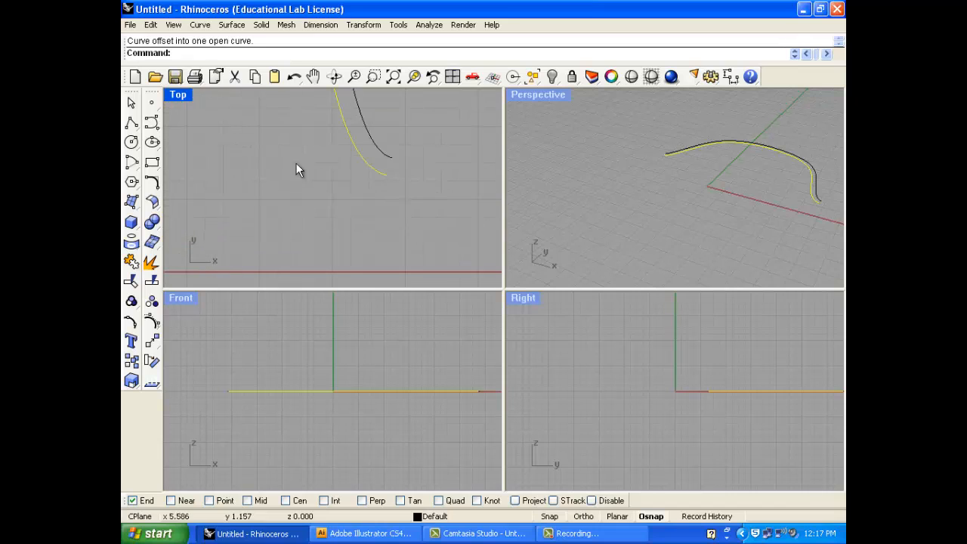
click(130, 125)
click(391, 157)
click(385, 175)
scroll(318, 196, down, 2)
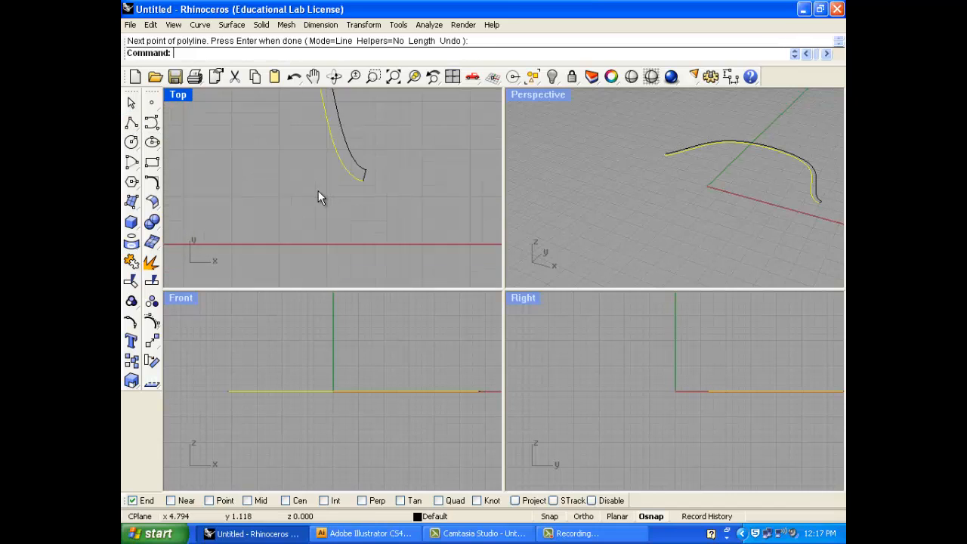
Step: Close the arch's left end with a line between the endpoints, and join all four curves into one closed profile
scroll(318, 198, up, 3)
key(Return)
key(Return)
click(264, 208)
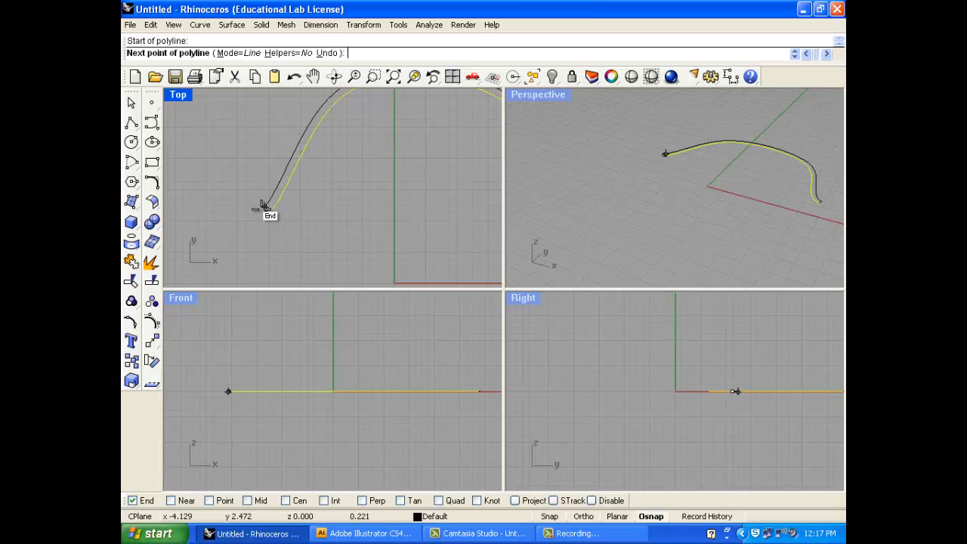
click(262, 209)
scroll(292, 179, down, 3)
key(Return)
key(ctrl+a)
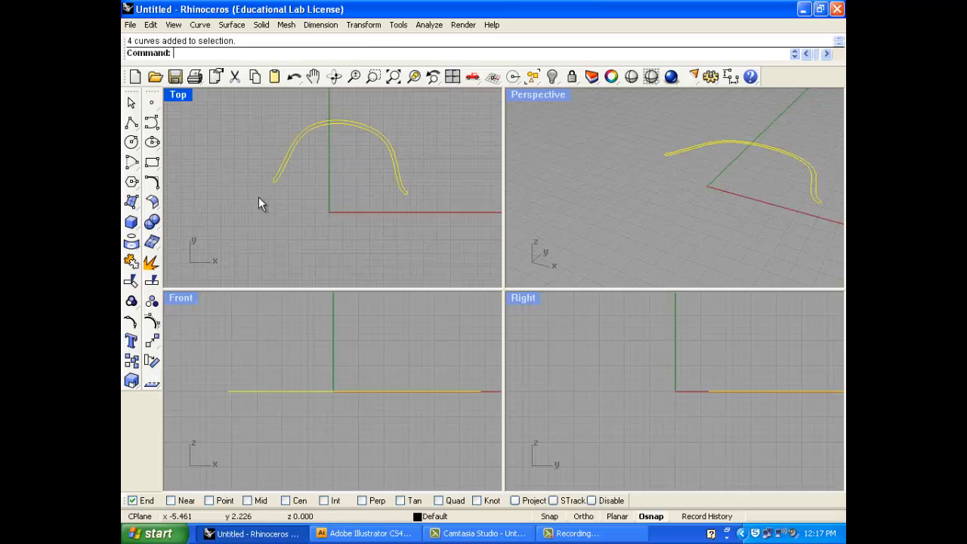
click(151, 260)
Step: Try to revolve the closed profile a full 360 degrees about the y-axis through the origin, and undo it
scroll(413, 375, down, 3)
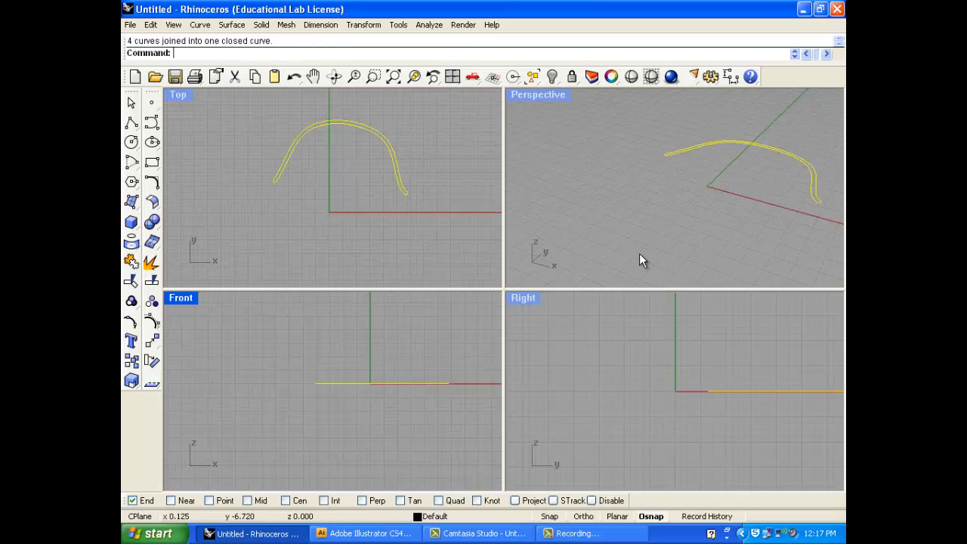
scroll(639, 253, down, 3)
scroll(665, 390, down, 3)
click(232, 24)
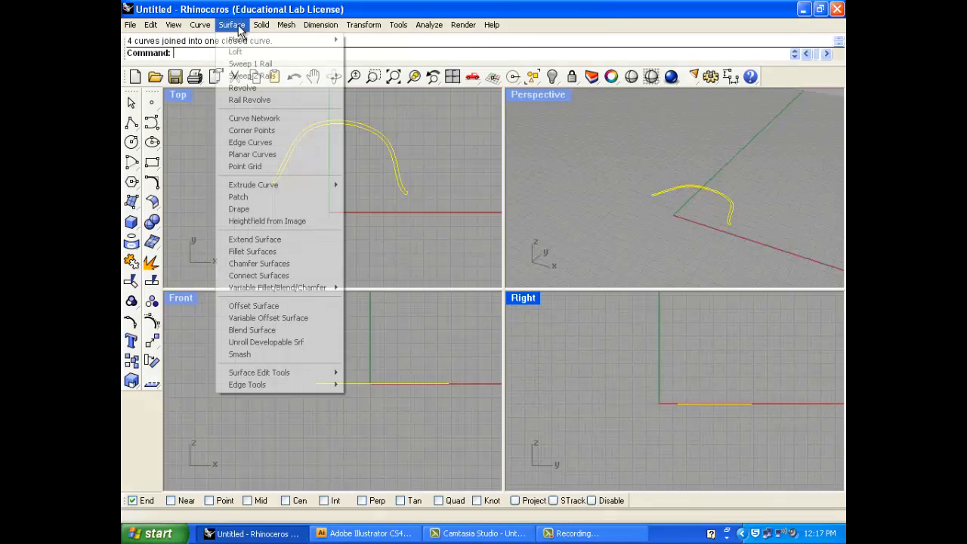
click(240, 88)
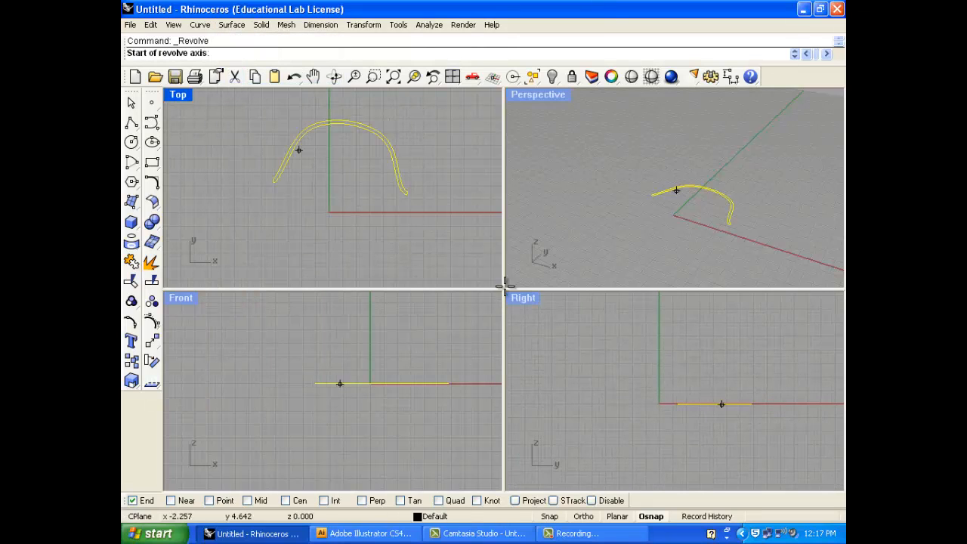
click(658, 402)
click(800, 404)
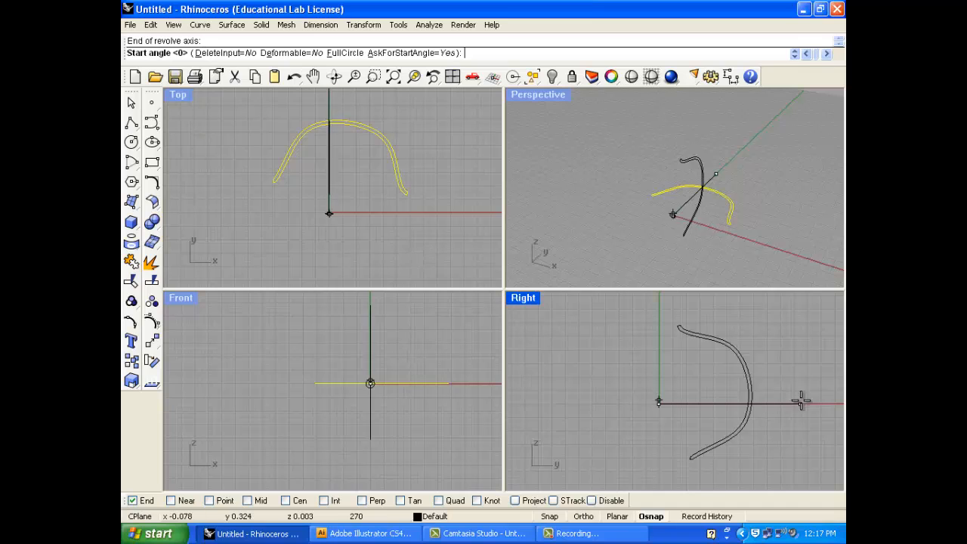
click(704, 368)
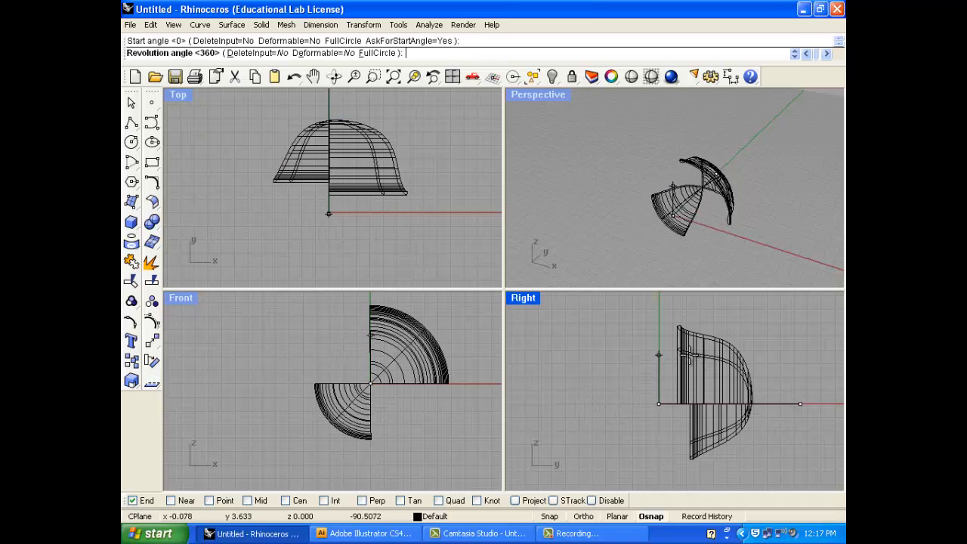
key(ctrl+z)
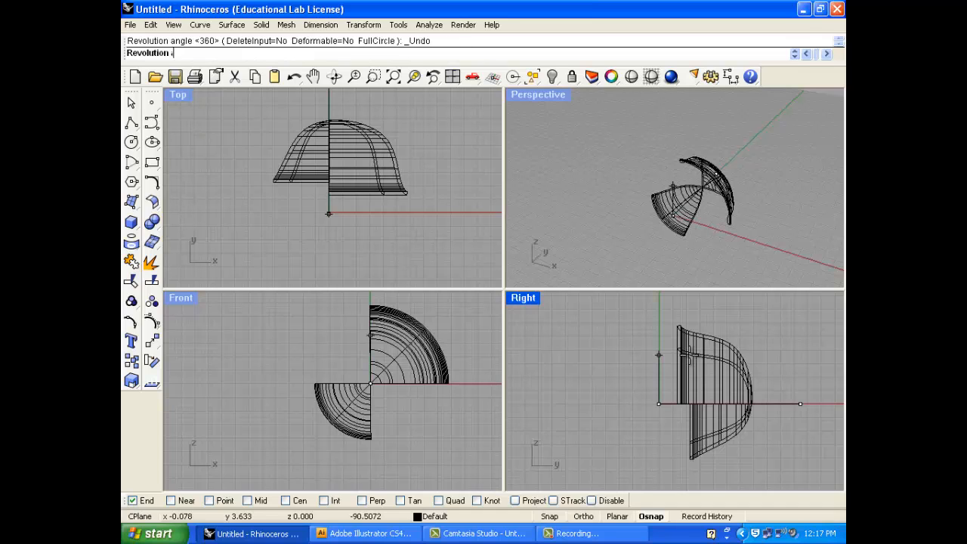
key(Return)
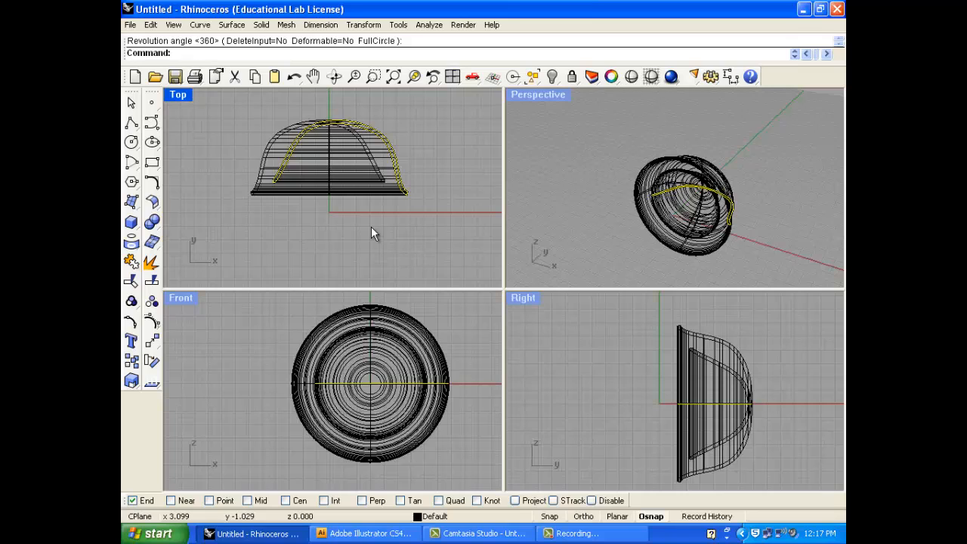
key(ctrl+z)
Step: Revolve the profile half a turn about a slanted axis drawn below it in the Top view, with a start angle of 180
click(370, 224)
right_click(371, 222)
drag(438, 227, 238, 106)
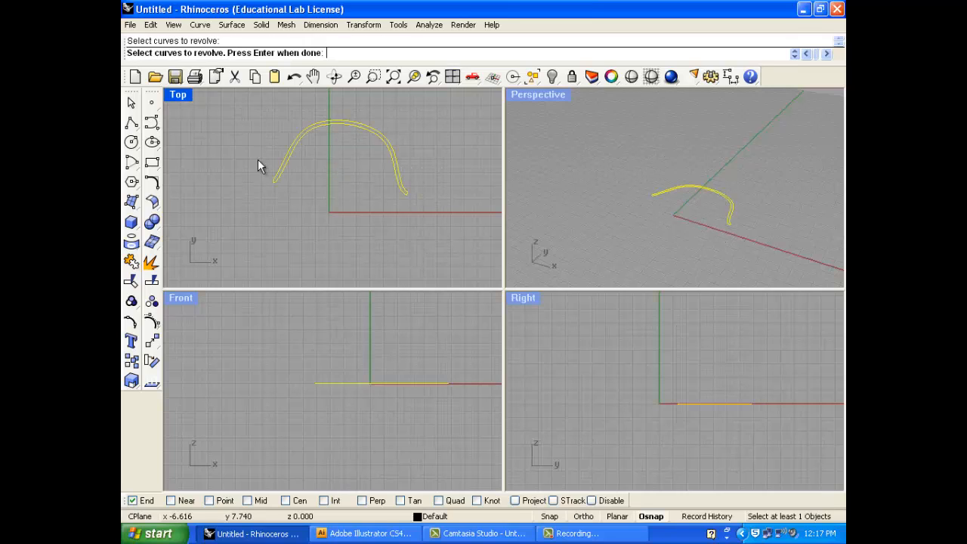
key(Return)
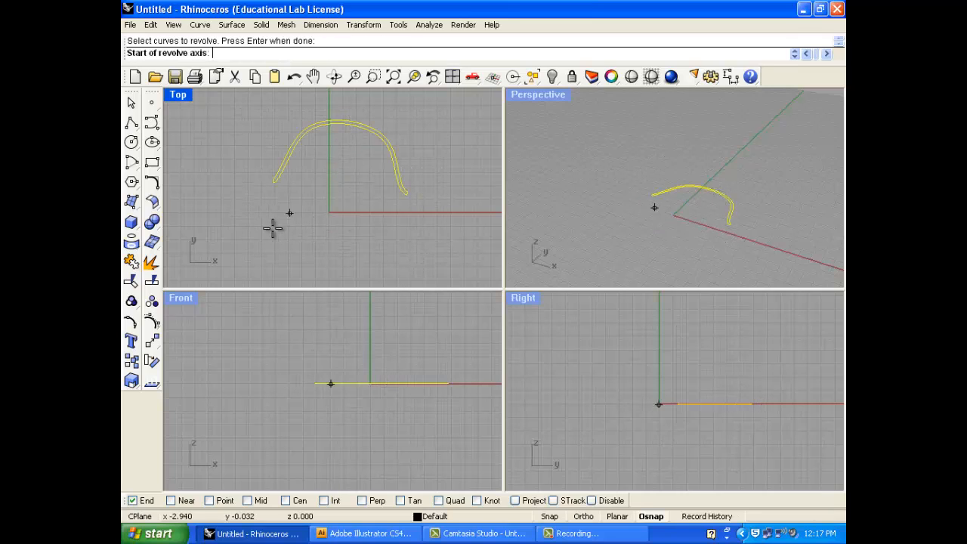
click(227, 193)
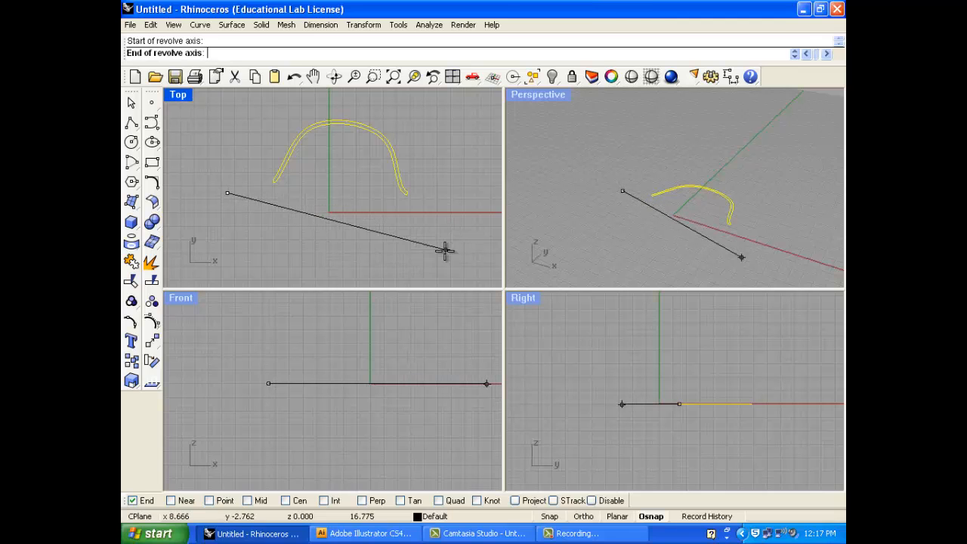
right_drag(444, 251, 410, 205)
click(351, 248)
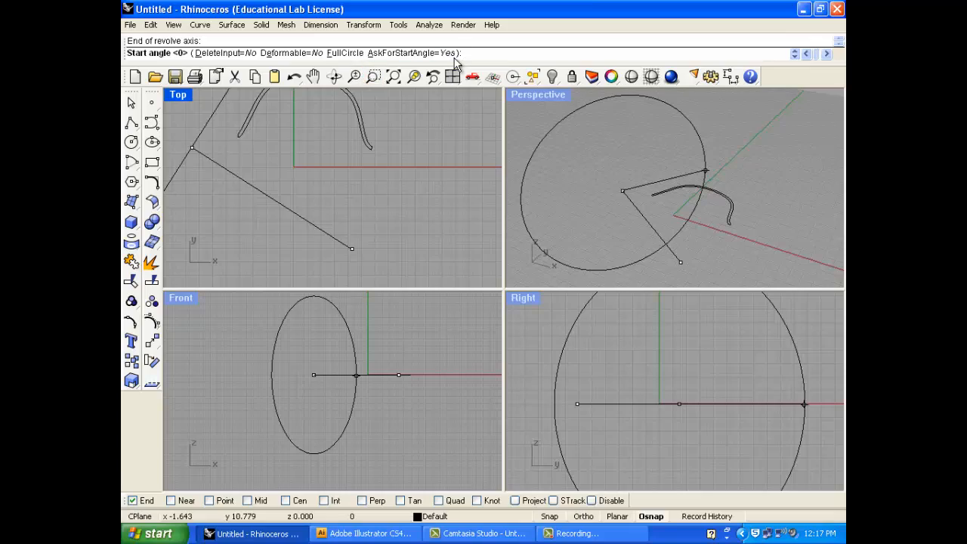
text(180)
key(Return)
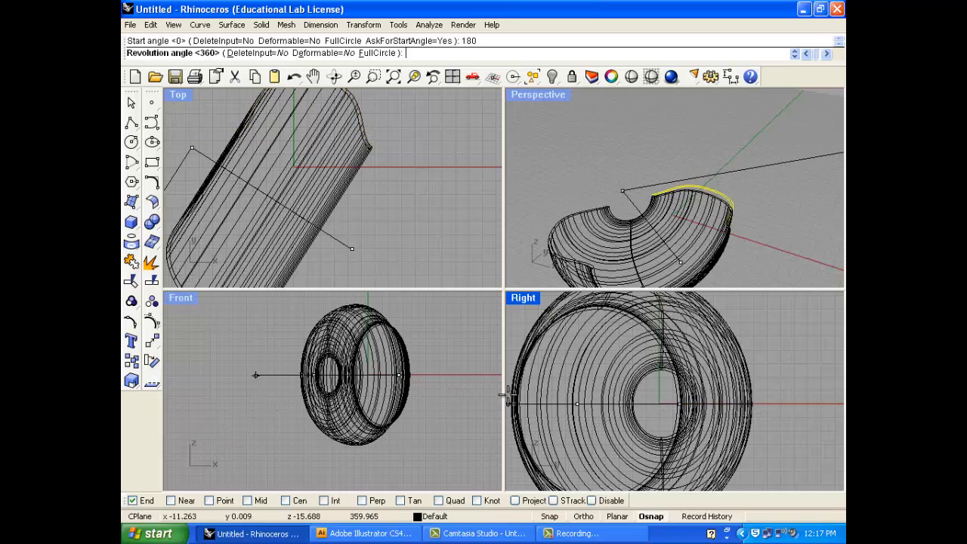
click(456, 375)
Step: Set the Perspective view to Shaded display
mouse_move(597, 196)
right_down()
mouse_move(636, 184)
mouse_move(647, 274)
mouse_move(614, 206)
right_up()
click(521, 96)
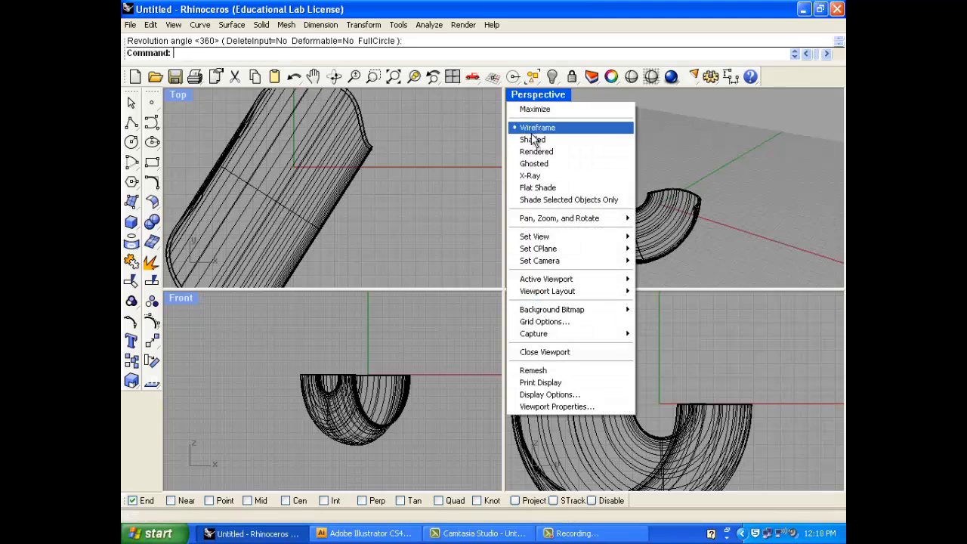
click(566, 138)
Step: Rotate the revolved shell and its profile clockwise in the Top view so its long side lies nearly parallel to the x-axis
scroll(381, 222, down, 3)
mouse_move(381, 222)
right_down()
mouse_move(377, 211)
mouse_move(382, 228)
right_up()
drag(382, 227, 196, 108)
click(152, 361)
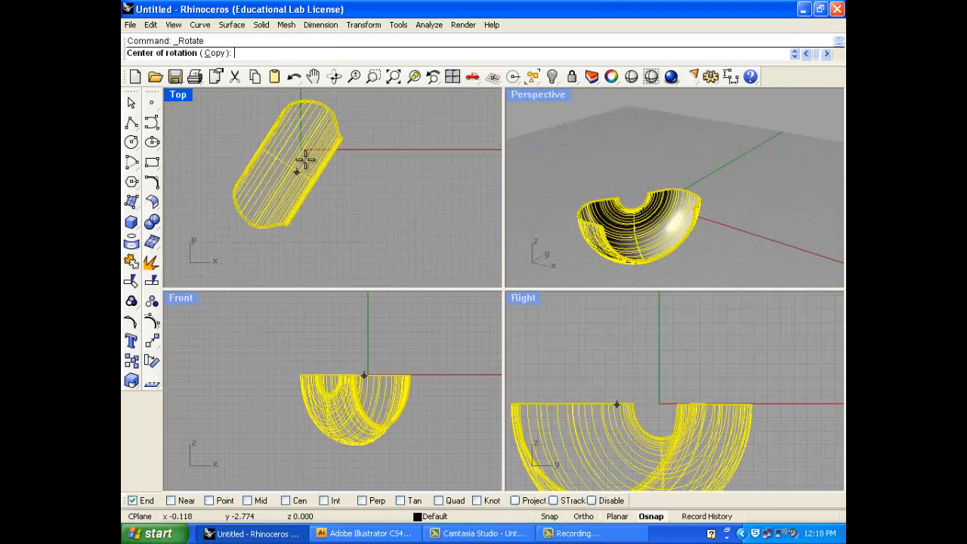
click(260, 151)
click(271, 130)
click(376, 151)
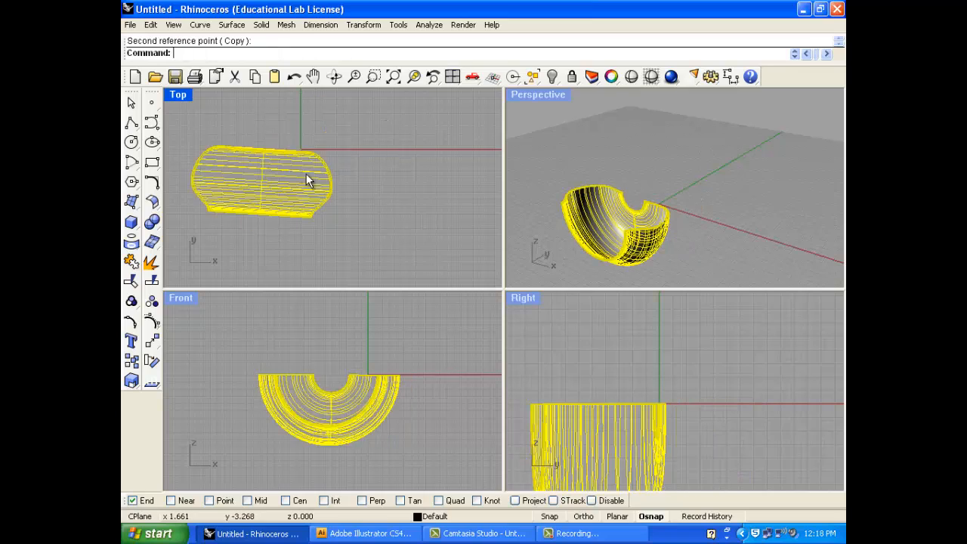
Step: Move the shell up over the origin in the Top view and rotate it slightly until it is level with the x-axis
drag(306, 174, 328, 155)
right_click(332, 138)
click(265, 119)
click(429, 129)
click(436, 117)
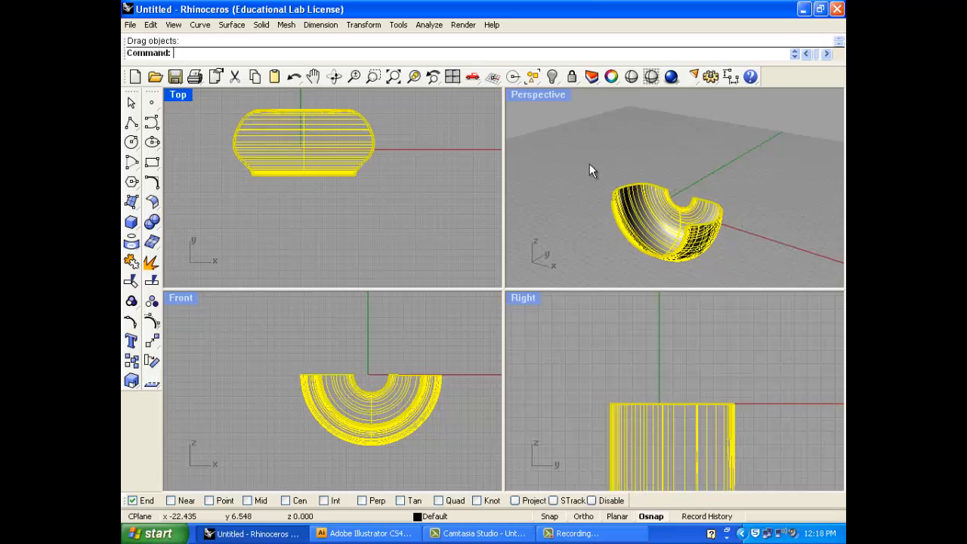
Step: Deselect the shell and examine its shaded inside and outside in the Perspective view
click(589, 163)
scroll(635, 198, down, 6)
scroll(654, 219, up, 12)
right_drag(662, 249, 670, 277)
scroll(600, 170, down, 8)
scroll(602, 157, up, 8)
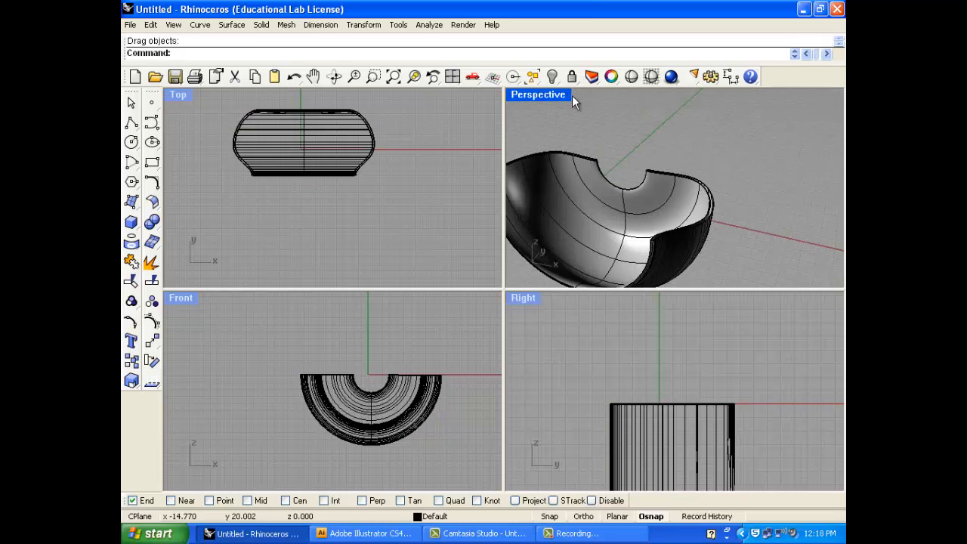
scroll(618, 198, down, 4)
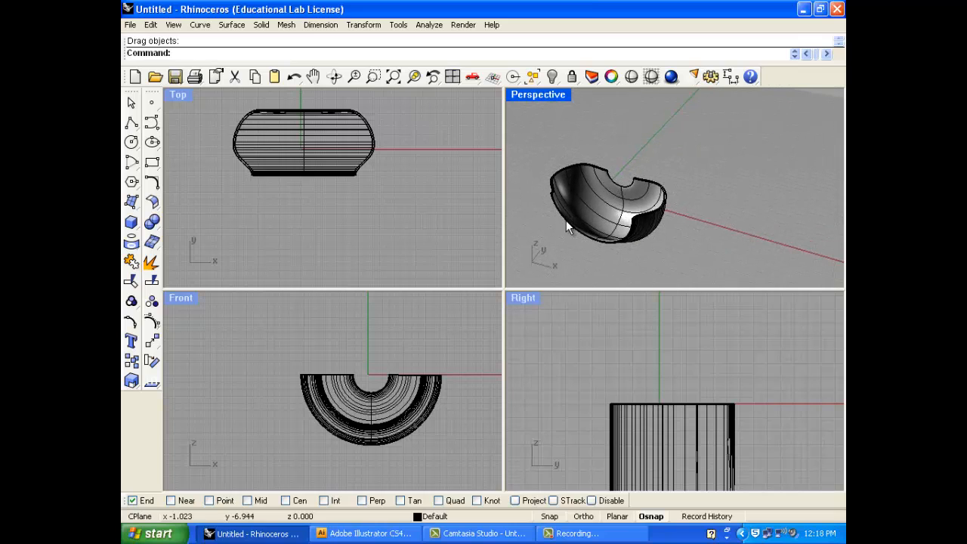
Step: Draw a long, narrow horizontal rectangle over the lower middle part of the shell in the Top view
scroll(325, 148, up, 4)
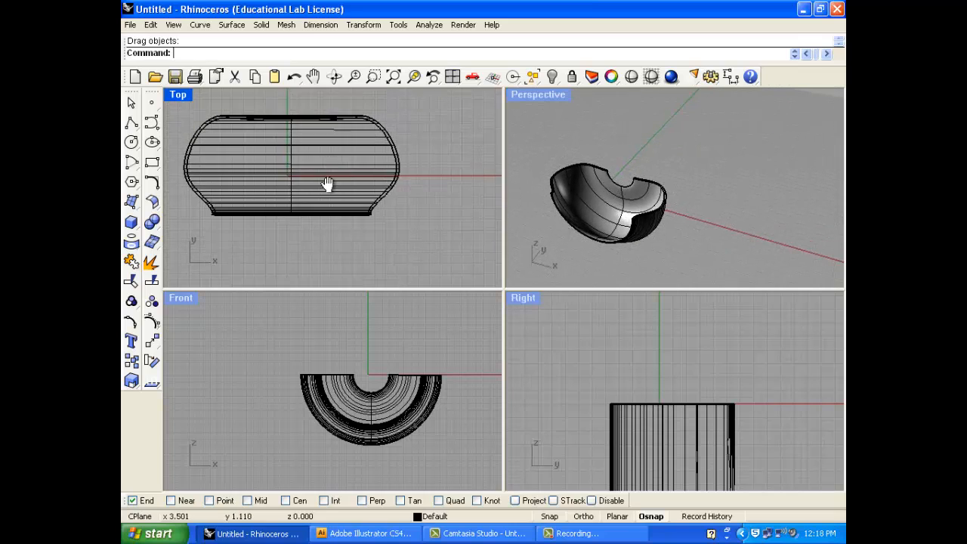
click(152, 163)
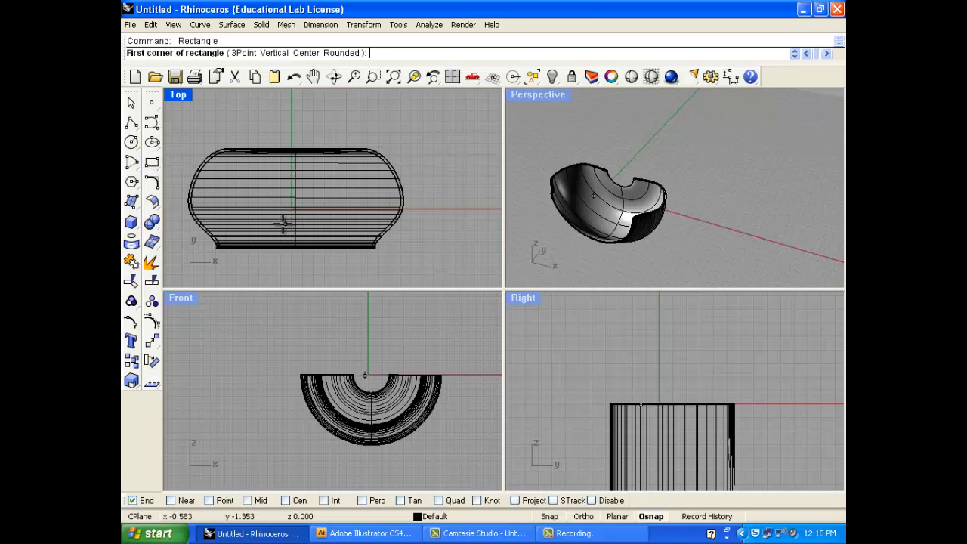
scroll(268, 224, up, 3)
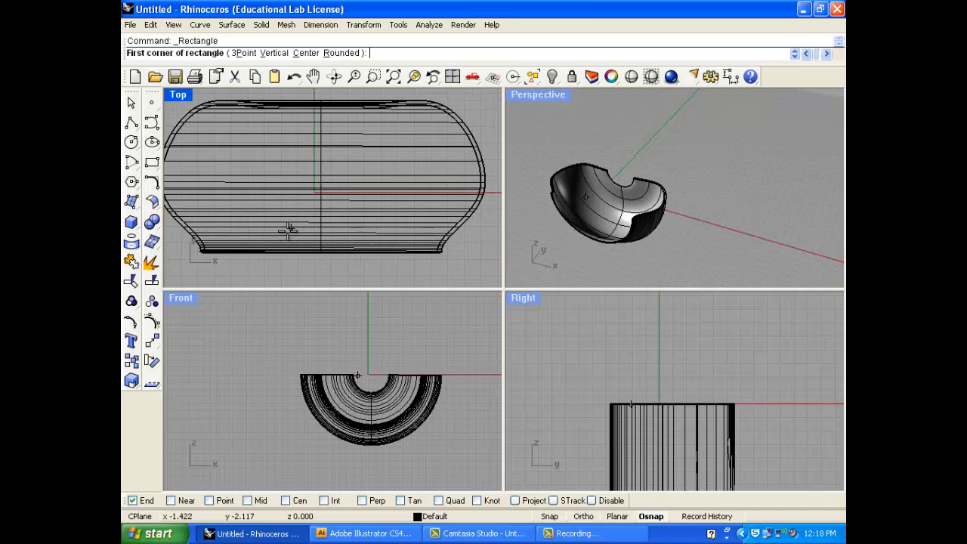
click(268, 221)
click(383, 235)
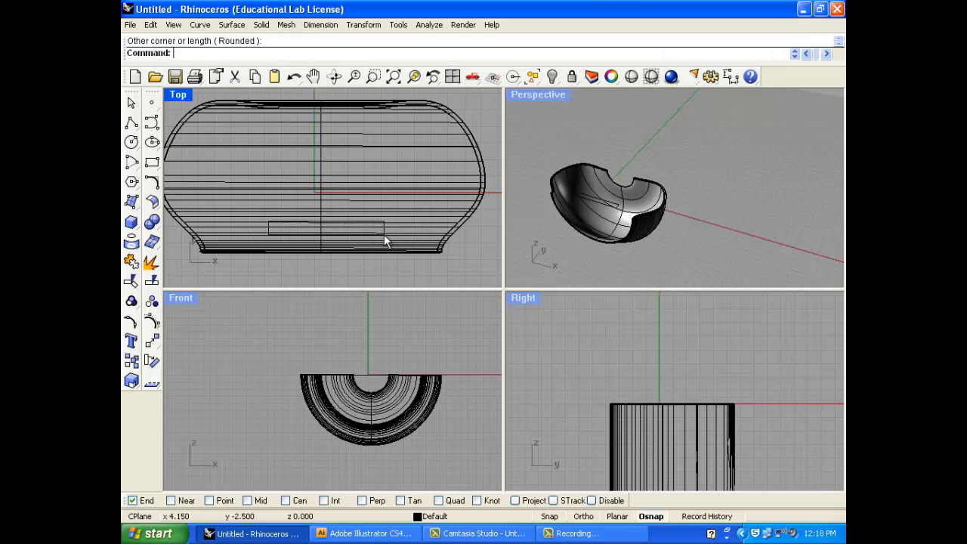
Step: Examine the rectangle and the shell's thin rim in the Perspective view
scroll(660, 189, up, 5)
right_drag(665, 170, 585, 212)
scroll(642, 215, down, 5)
scroll(585, 213, up, 4)
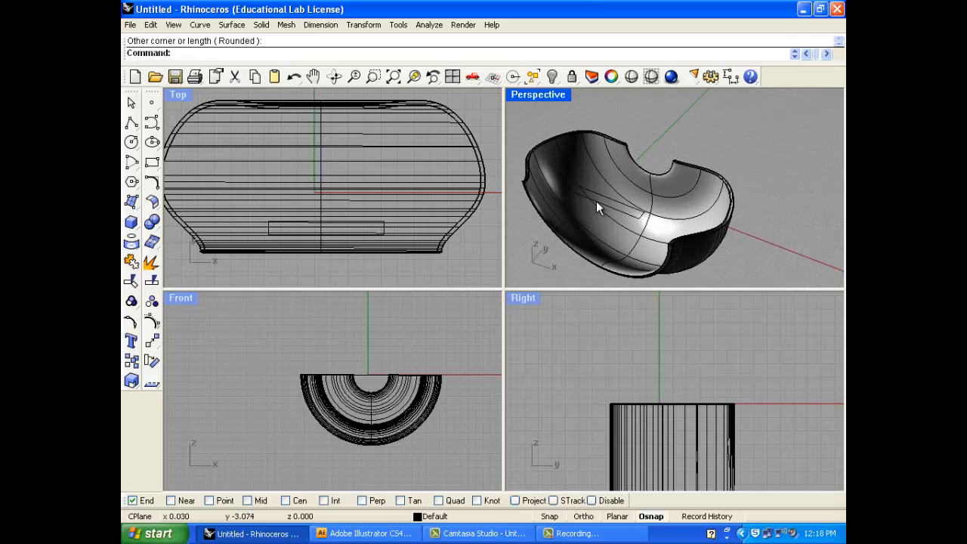
right_drag(625, 181, 616, 209)
click(616, 209)
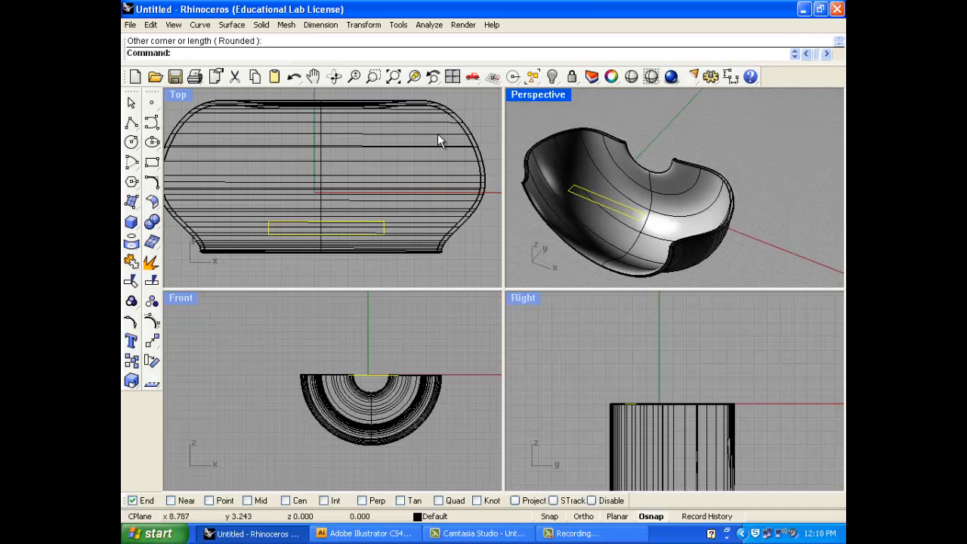
click(698, 140)
scroll(765, 196, up, 5)
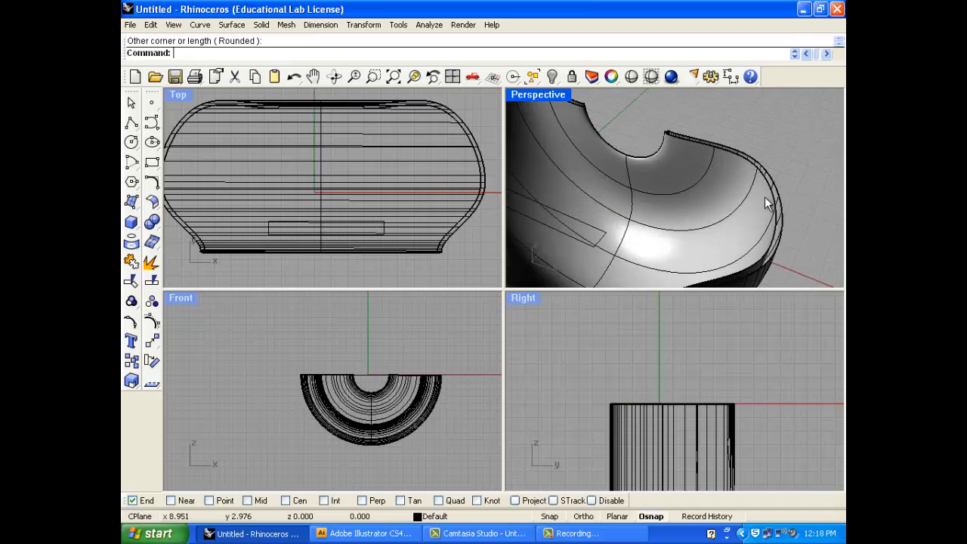
scroll(763, 195, down, 3)
click(260, 24)
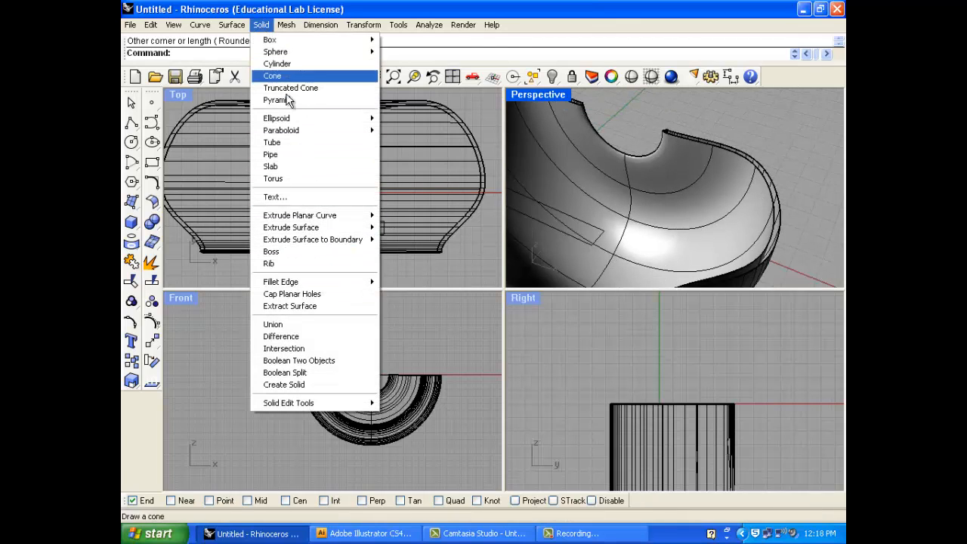
mouse_move(308, 230)
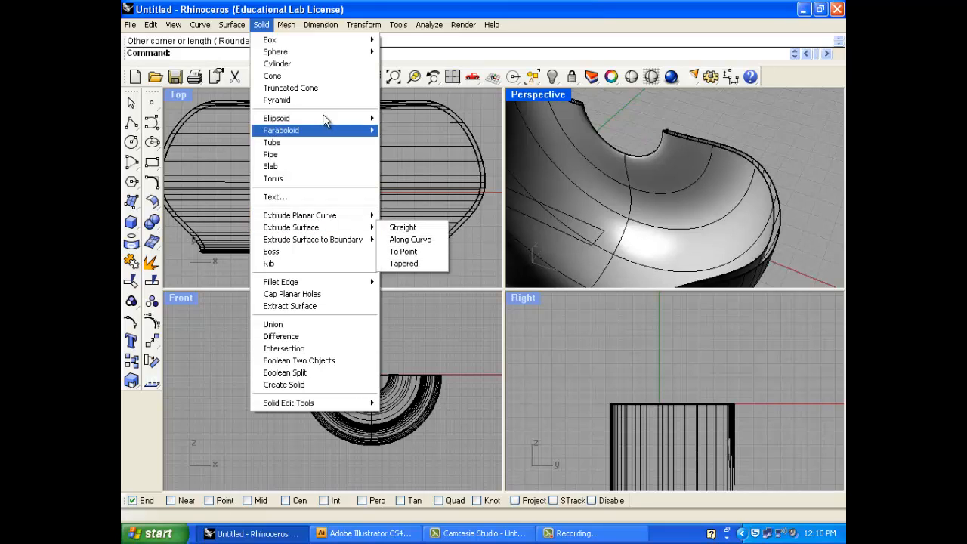
click(761, 130)
Step: Select the shell in the Perspective view and cap its planar holes
right_drag(805, 228, 742, 171)
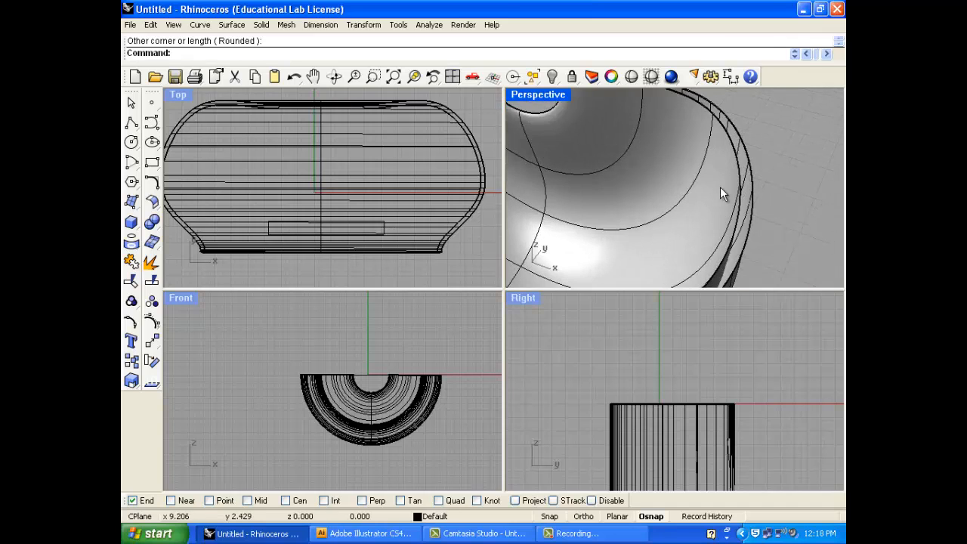
scroll(720, 187, down, 4)
drag(753, 169, 695, 198)
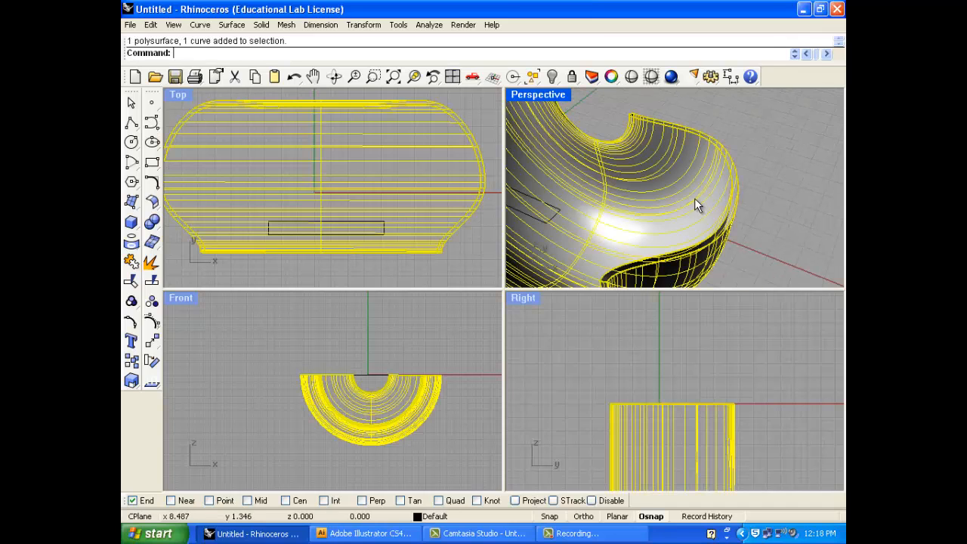
click(261, 24)
click(285, 294)
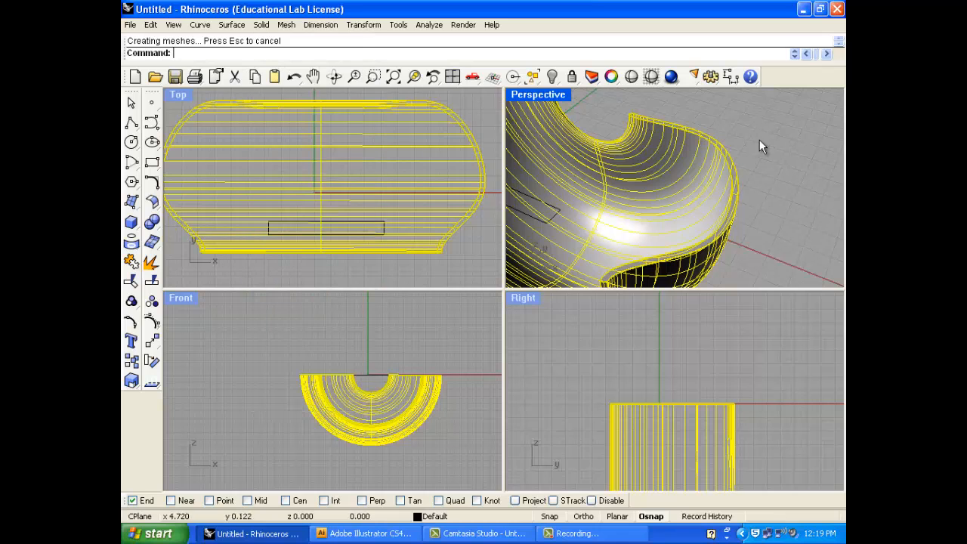
Step: Boss the narrow rectangle to the shell in Tapered mode with a draft angle of 0
mouse_move(725, 225)
right_down()
mouse_move(740, 186)
mouse_move(615, 149)
mouse_move(714, 101)
right_up()
scroll(614, 149, up, 5)
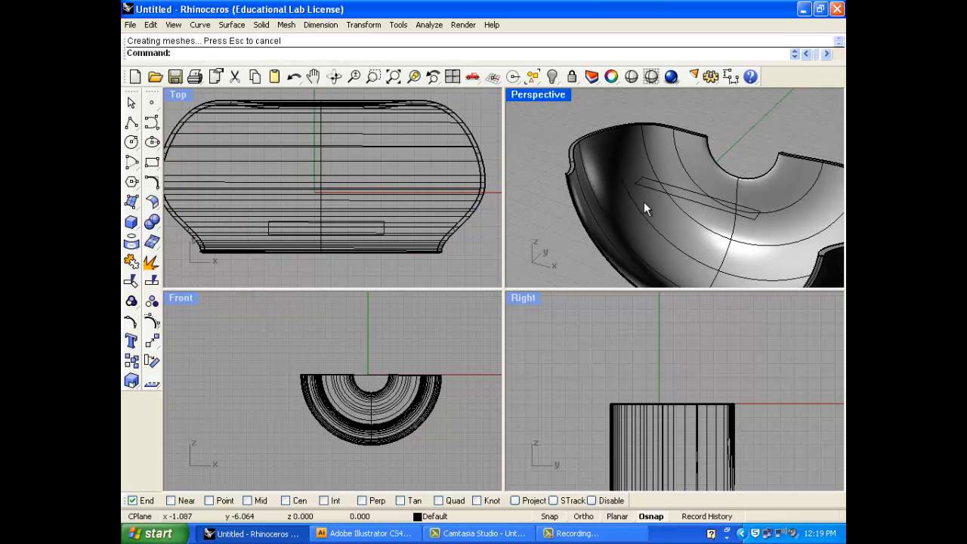
click(261, 24)
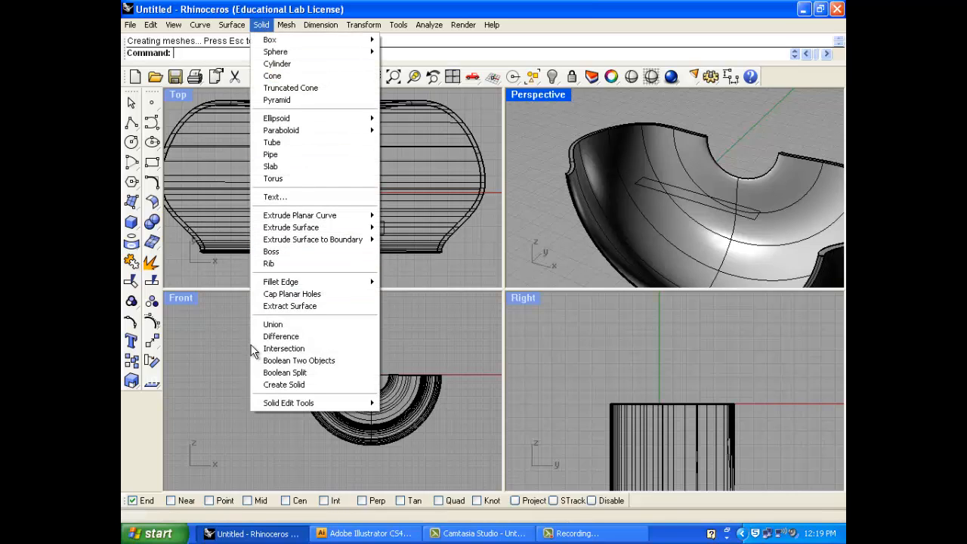
click(272, 250)
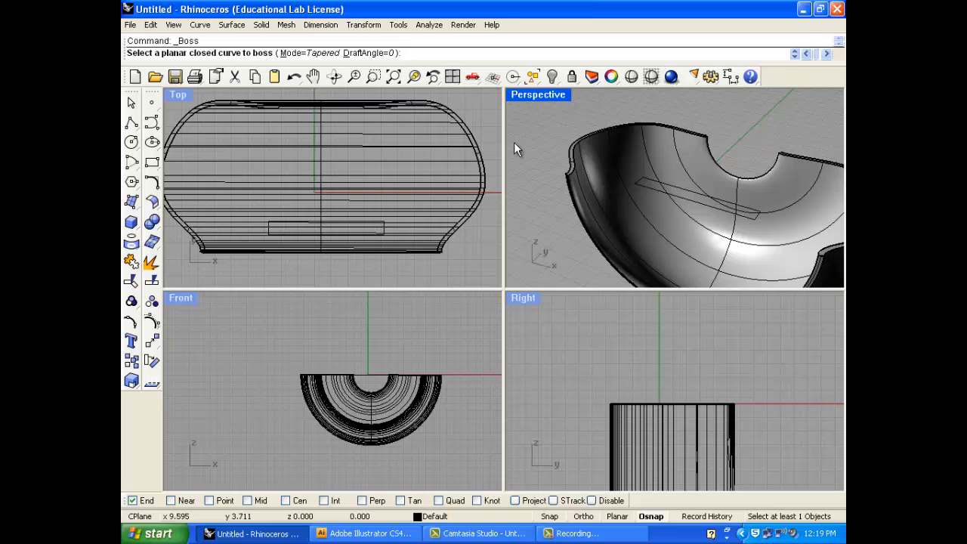
right_drag(515, 144, 634, 177)
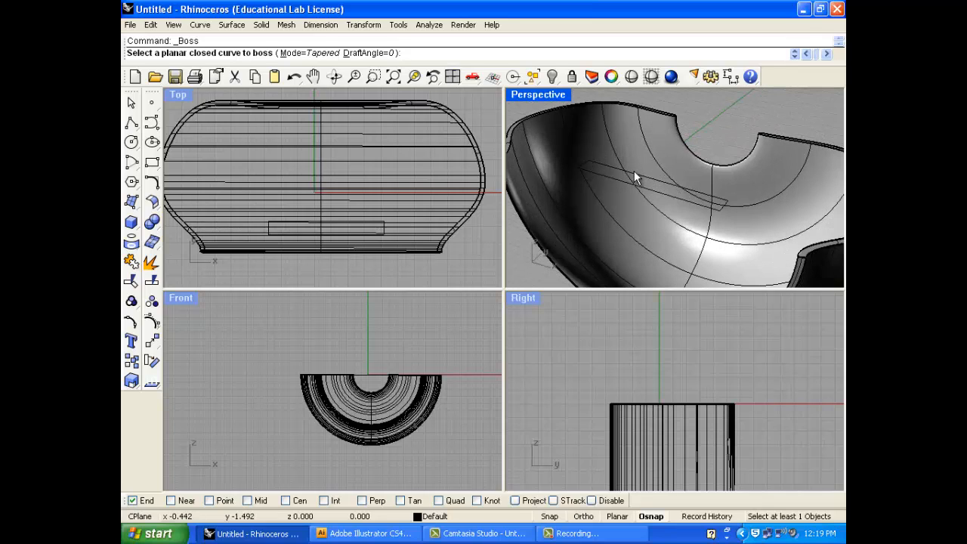
click(634, 178)
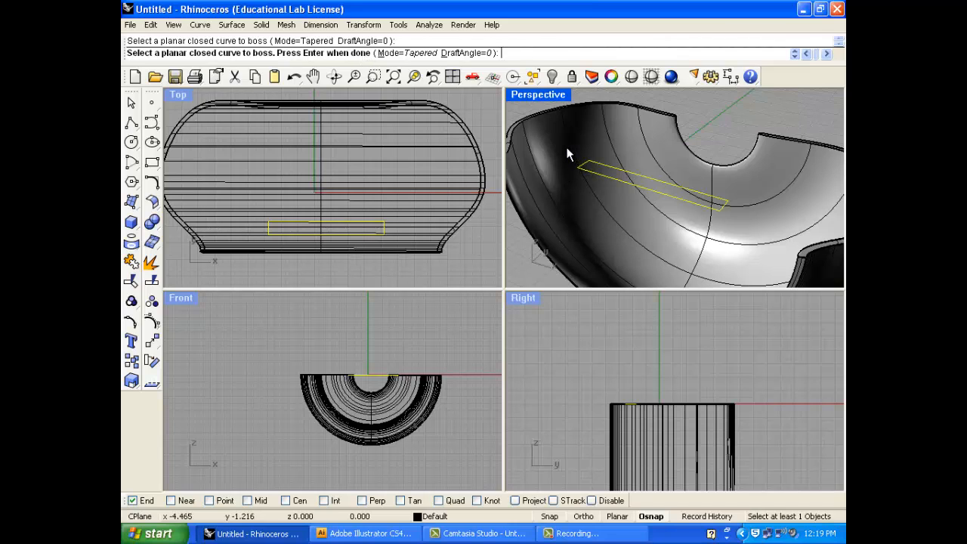
key(Return)
click(572, 189)
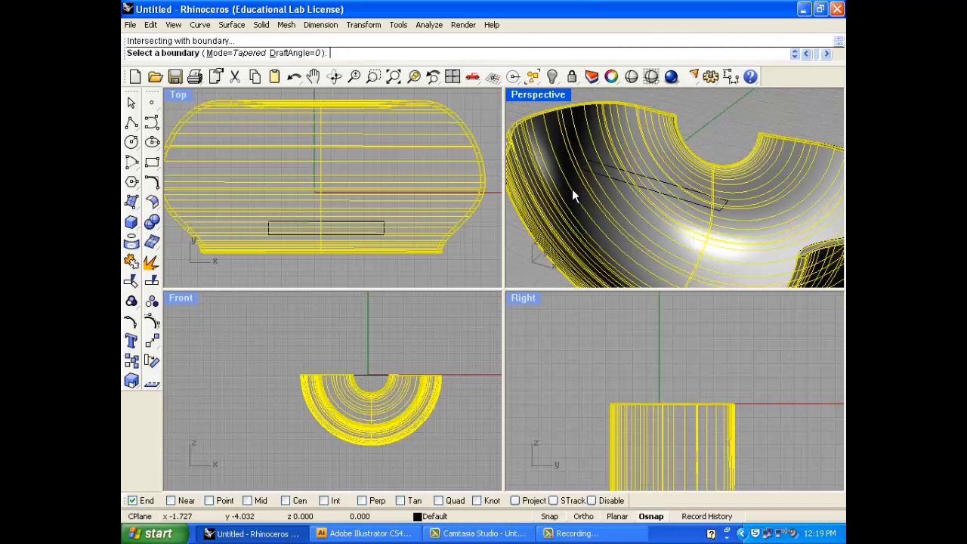
Step: Maximize the Perspective view and switch it to Ghosted display
right_drag(570, 171, 551, 109)
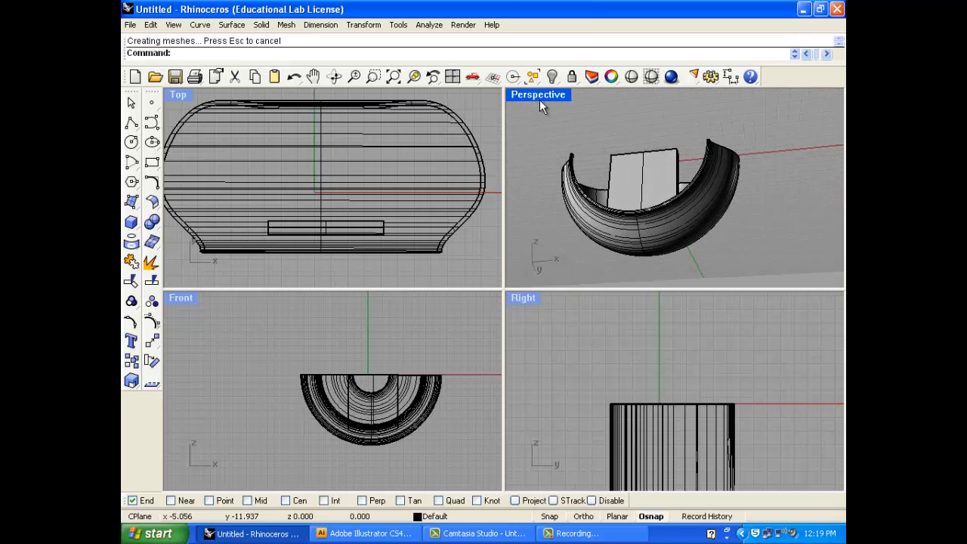
click(539, 96)
click(531, 93)
right_drag(533, 191, 528, 235)
right_click(390, 183)
click(200, 93)
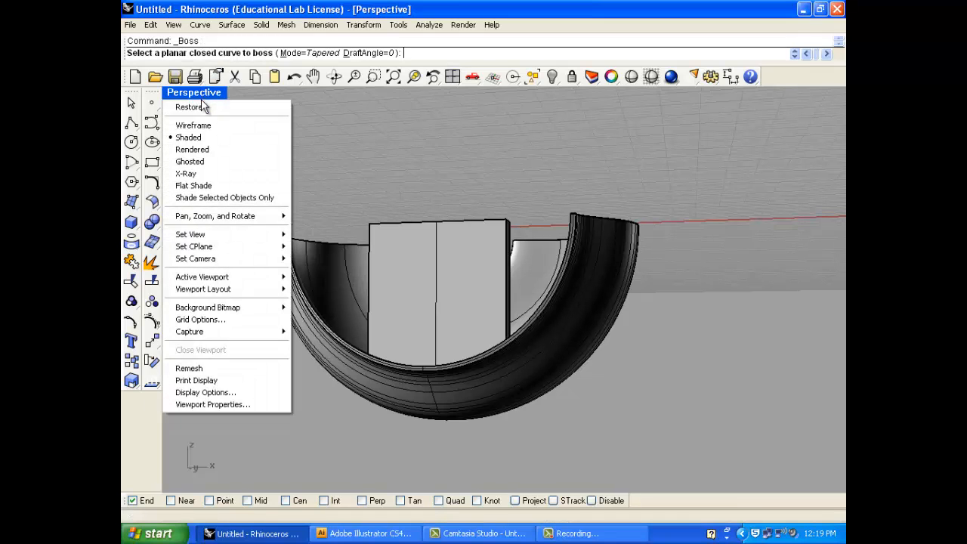
click(218, 162)
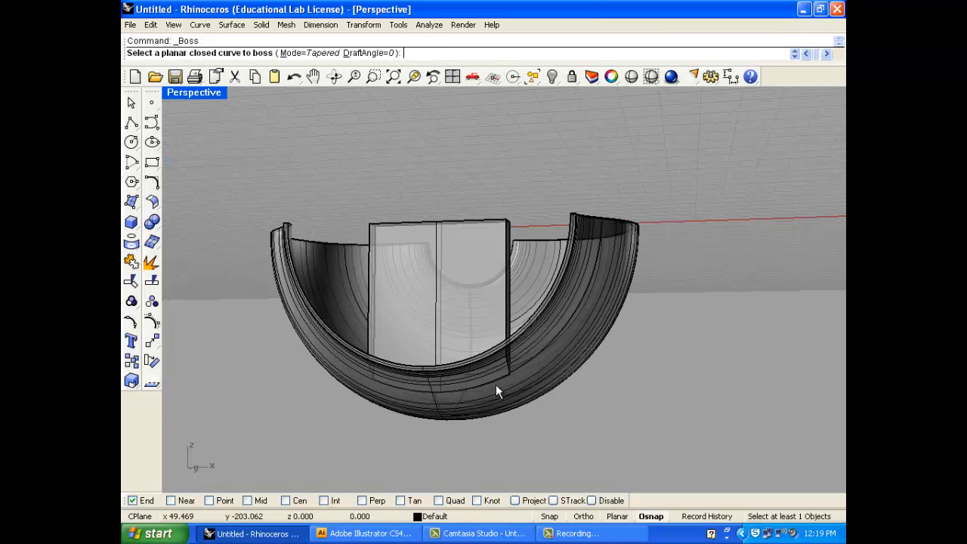
Step: Examine from several angles how the boss wall meets the curved shell
scroll(495, 385, up, 3)
right_drag(539, 367, 552, 329)
right_drag(440, 295, 476, 353)
right_drag(455, 295, 382, 212)
scroll(454, 278, up, 2)
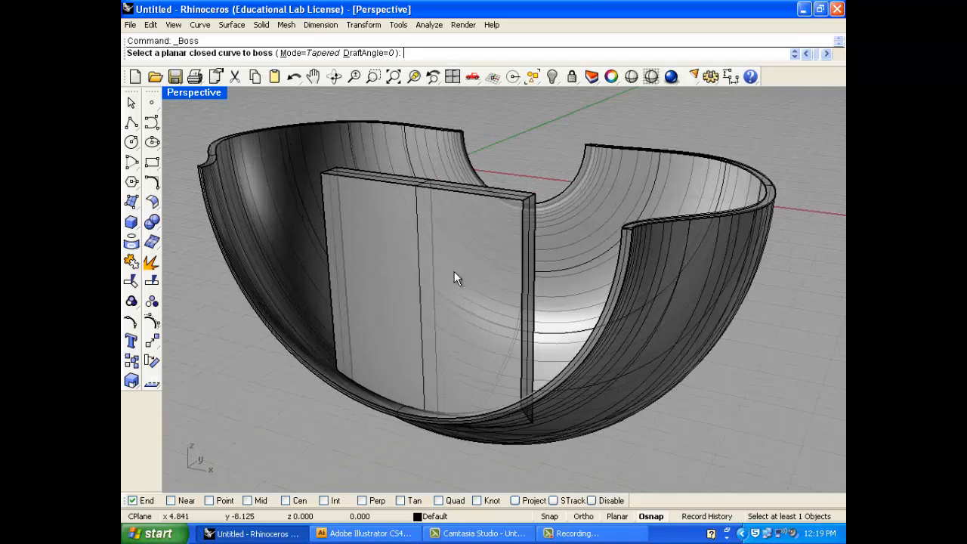
right_drag(466, 271, 410, 242)
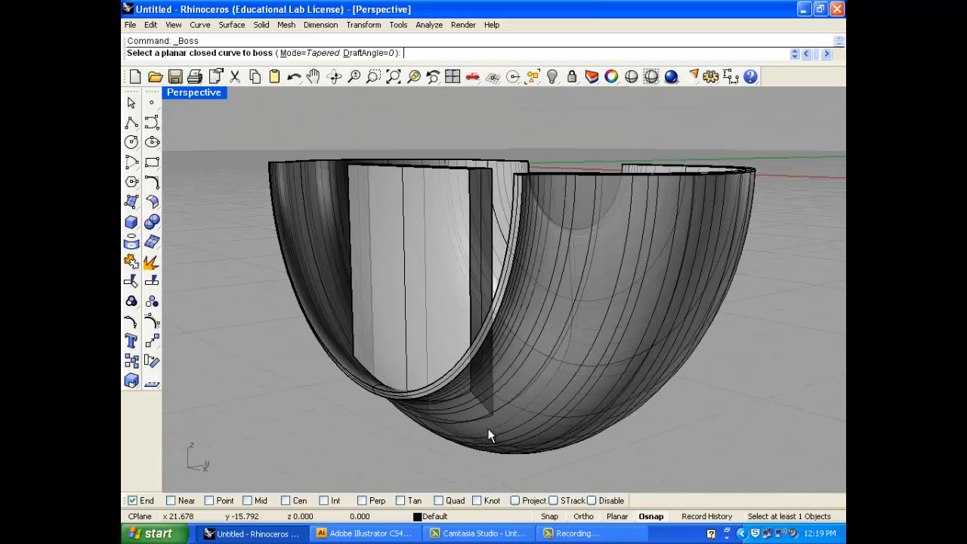
right_drag(466, 369, 489, 393)
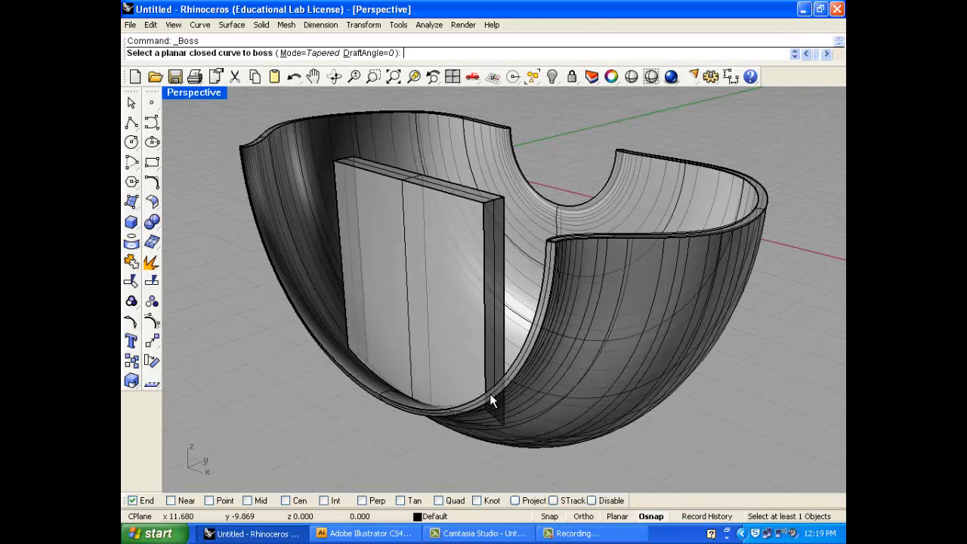
mouse_move(435, 309)
right_down()
mouse_move(431, 319)
mouse_move(433, 295)
right_up()
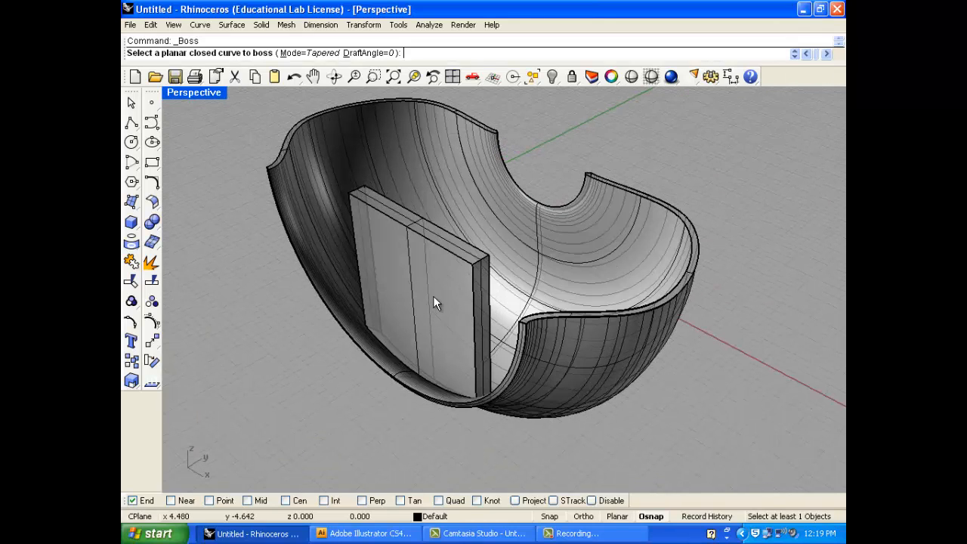
Step: Cancel the pending Boss command and undo the straight boss on the shell
key(alt)
key(alt)
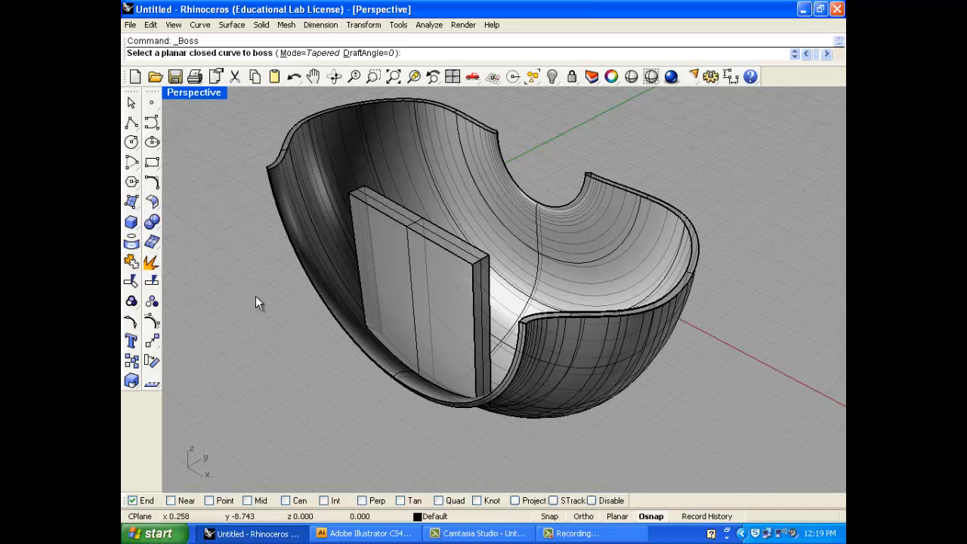
key(Escape)
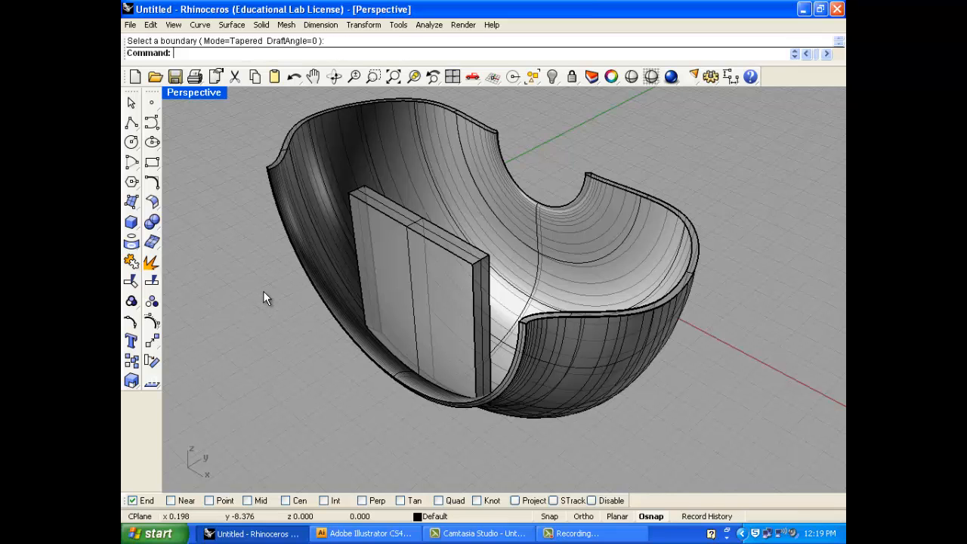
key(ctrl+z)
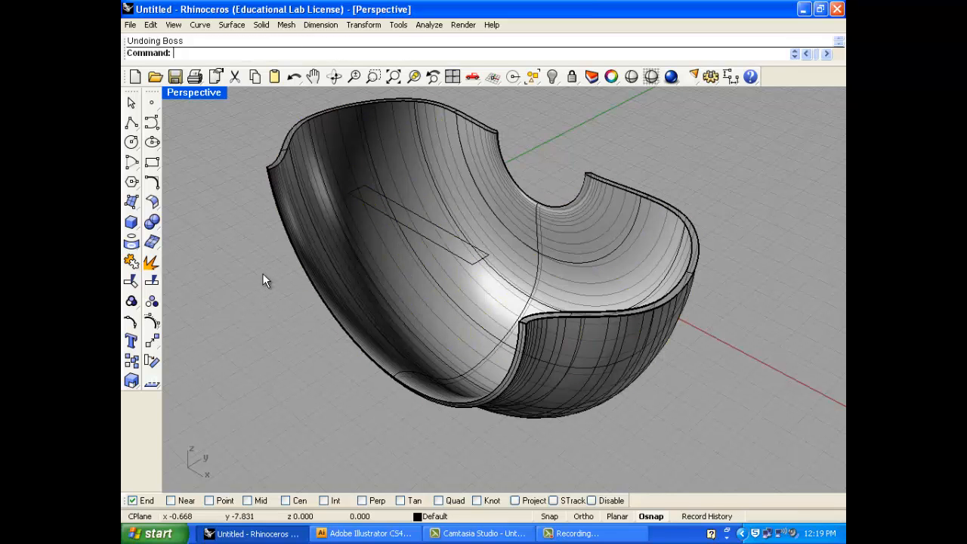
Step: Start a new boss and set its draft angle to 10
click(261, 24)
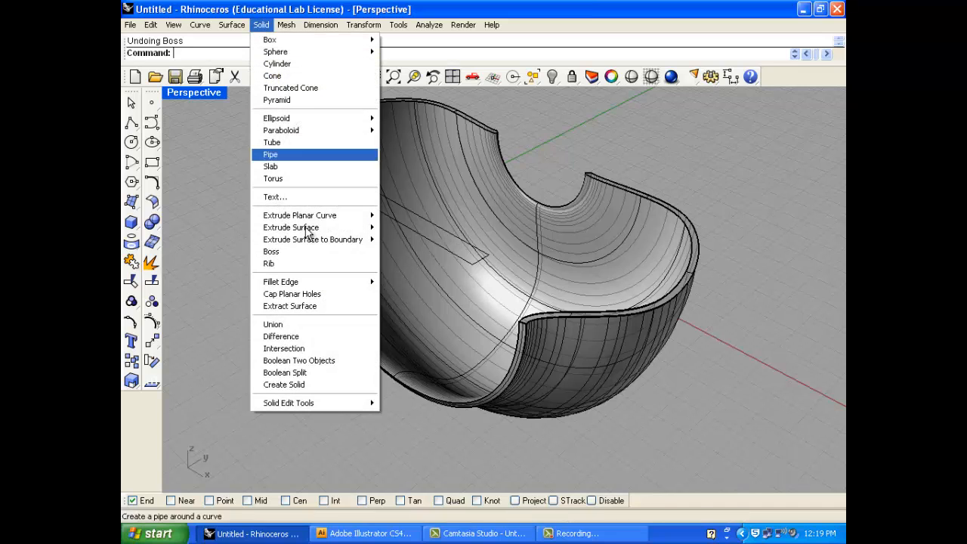
click(338, 251)
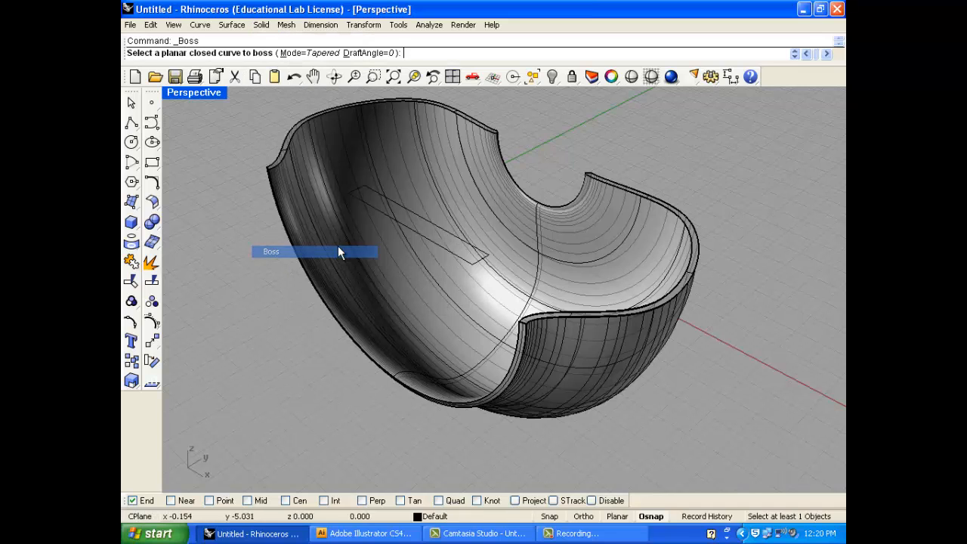
click(372, 53)
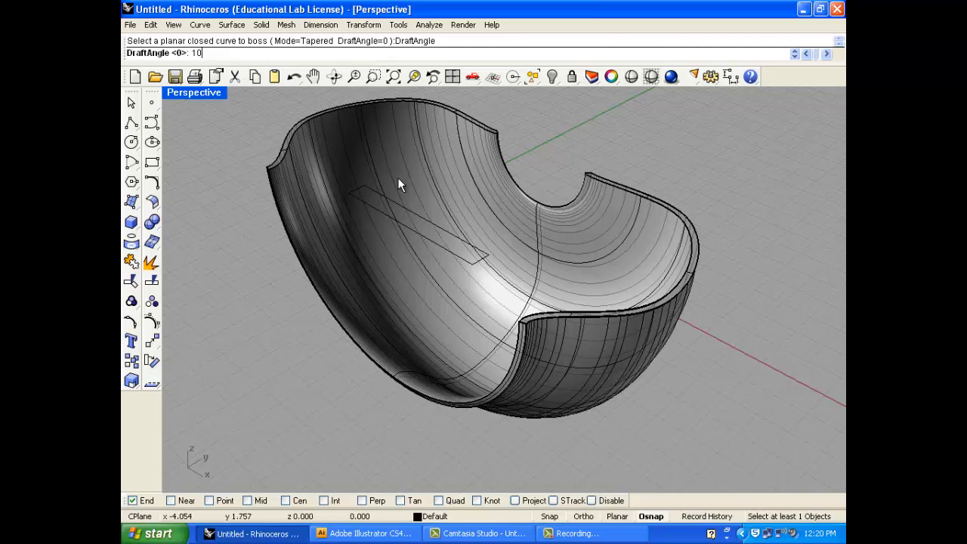
key(Return)
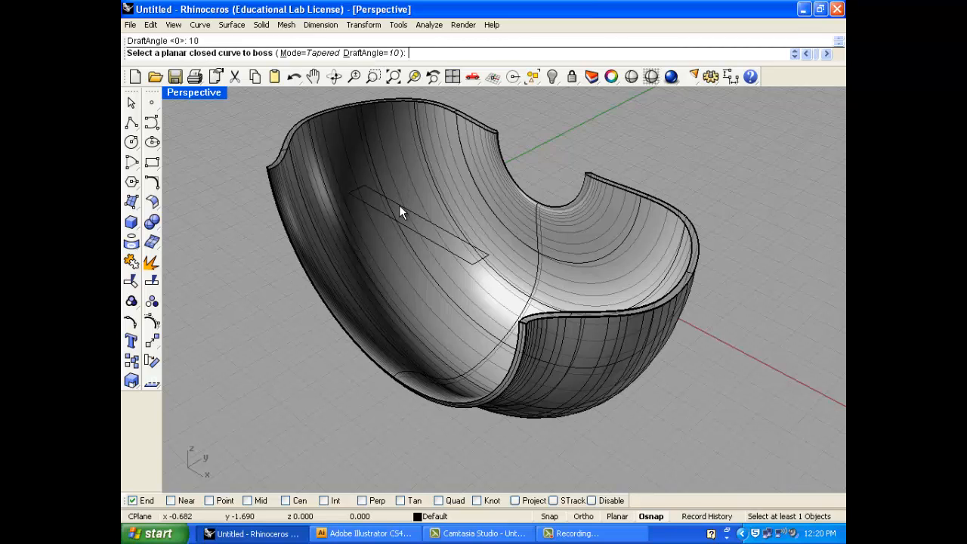
Step: Try a tapered boss from the rectangle with the shell as boundary, and undo it after checking its shape
click(395, 209)
key(Return)
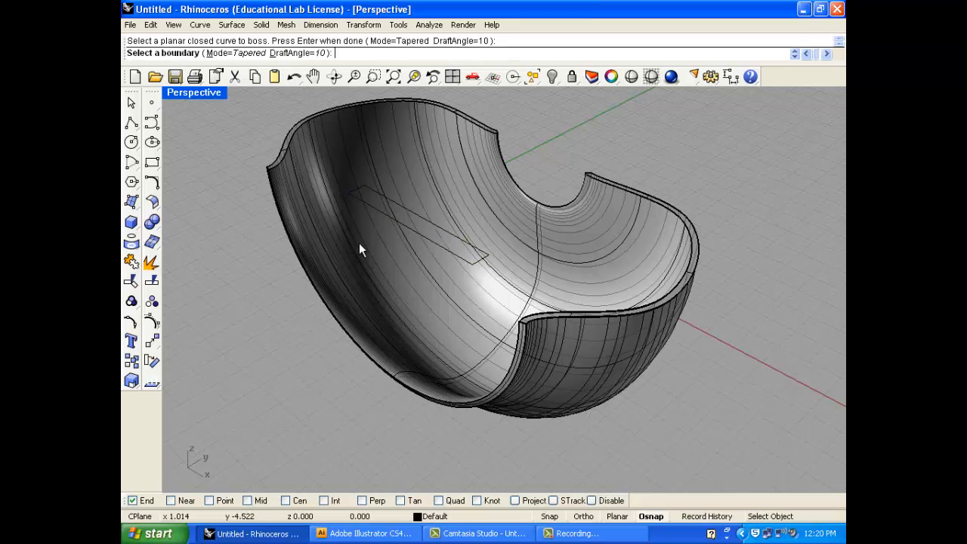
click(357, 240)
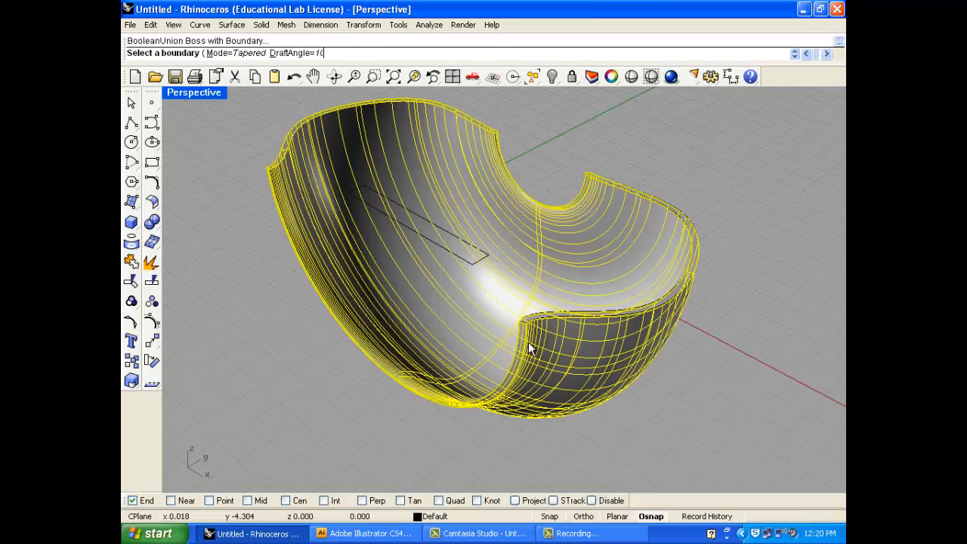
key(Return)
right_drag(405, 284, 365, 284)
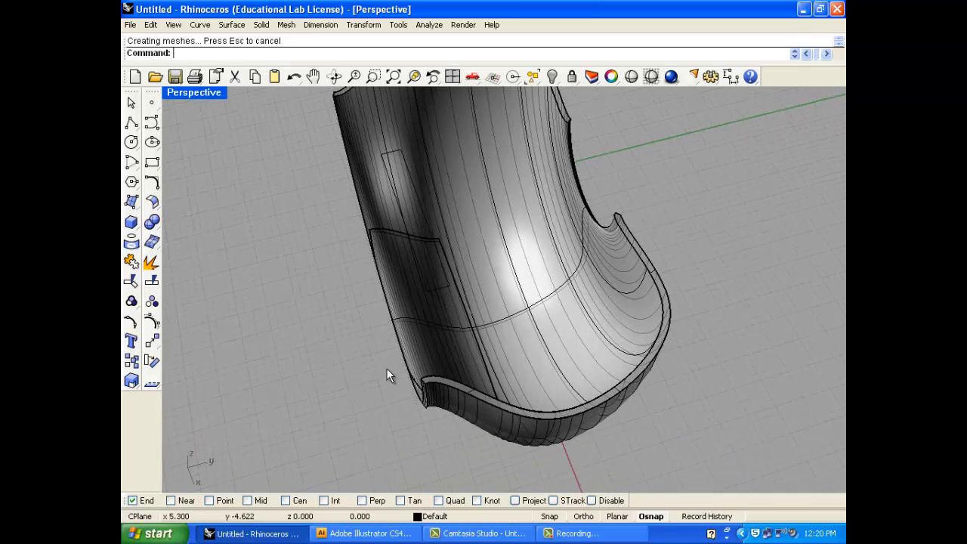
key(ctrl+z)
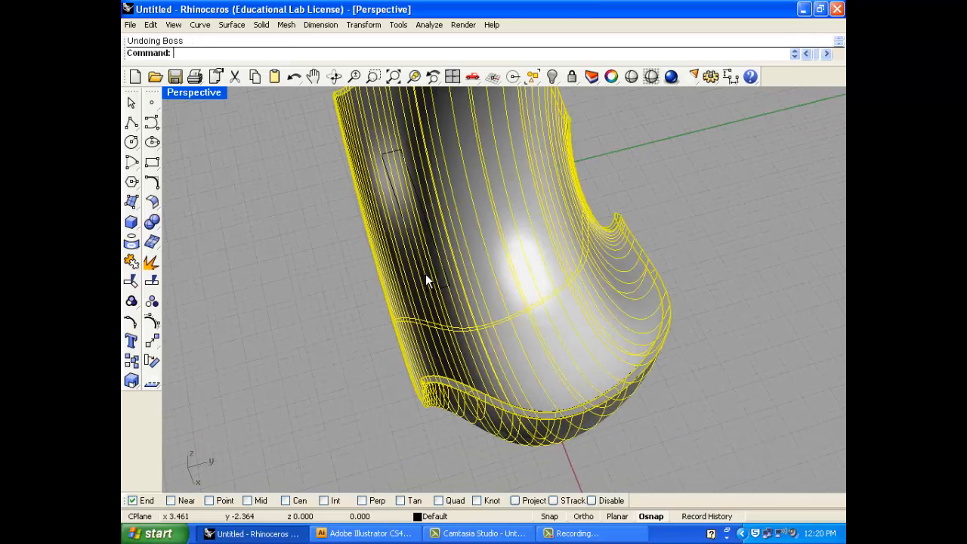
Step: Move the rectangle along positive y in the Top view, further toward the middle of the shell, and return to the maximized Perspective view
click(440, 254)
click(466, 294)
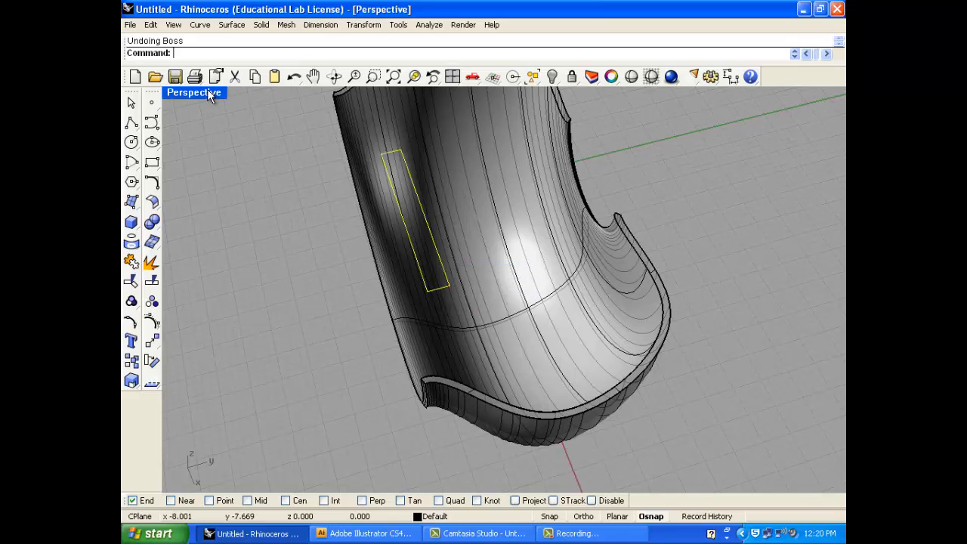
key(ctrl+m)
drag(292, 220, 293, 165)
click(597, 228)
right_drag(597, 228, 665, 143)
double_click(544, 96)
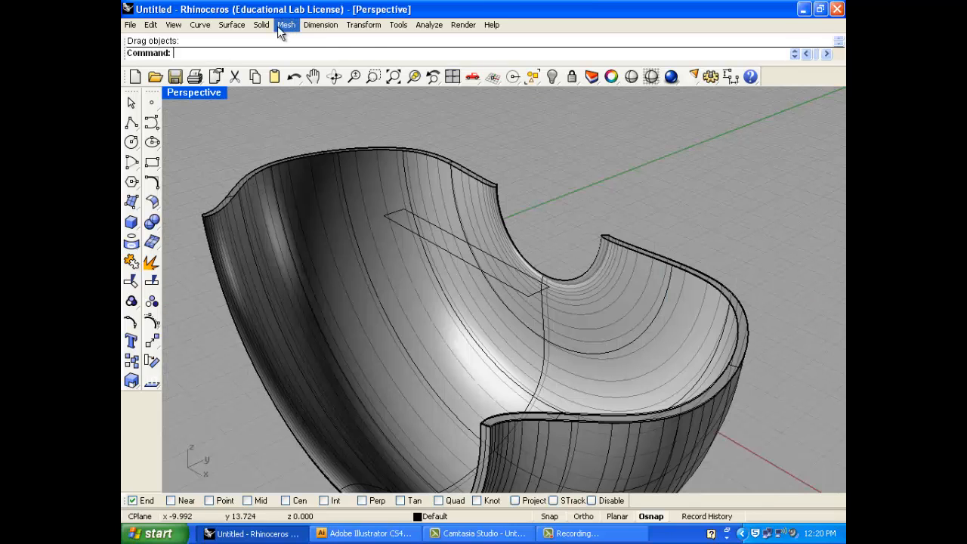
Step: Create a tapered boss with a draft angle of 10 from the moved rectangle, using the shell as the boundary
click(263, 25)
click(308, 250)
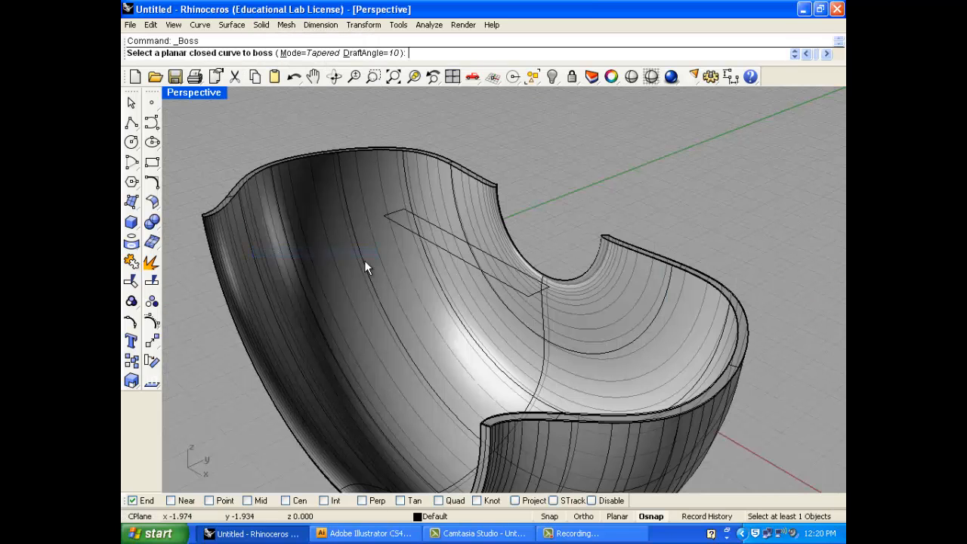
click(418, 236)
key(Return)
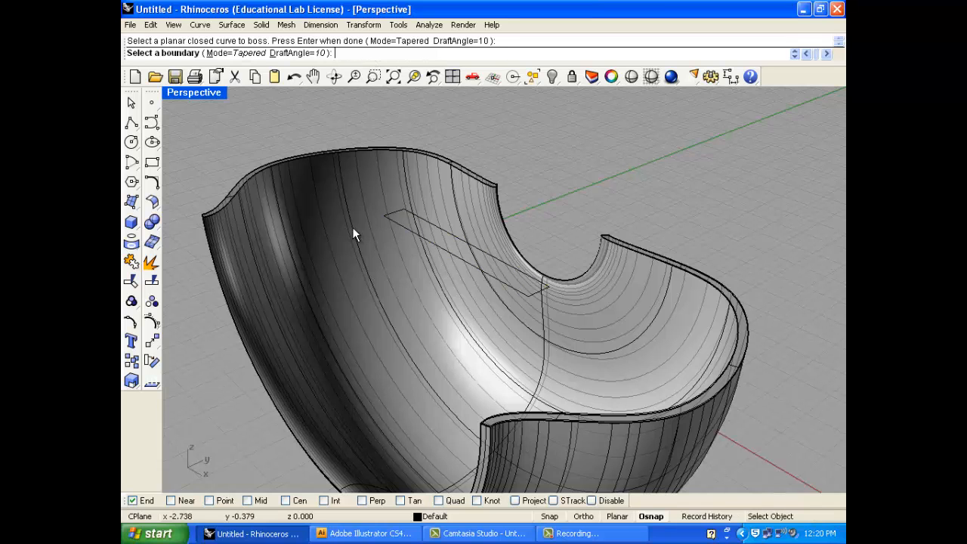
click(352, 227)
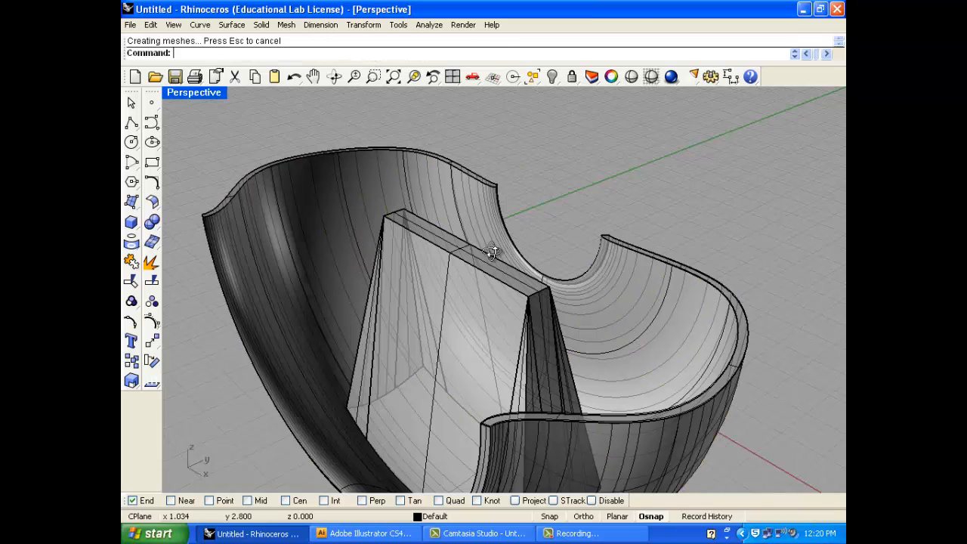
Step: Examine the tapered boss and where it meets the shell wall from several angles in the Perspective view
right_drag(493, 252, 603, 406)
scroll(414, 275, down, 3)
scroll(603, 423, up, 8)
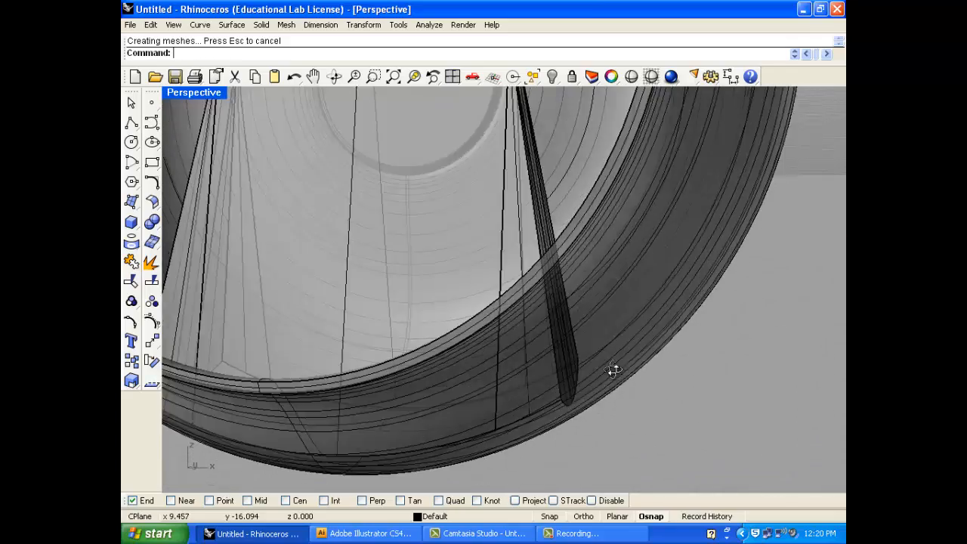
scroll(516, 385, down, 5)
right_drag(516, 385, 430, 224)
scroll(438, 239, up, 8)
scroll(439, 238, up, 5)
click(453, 77)
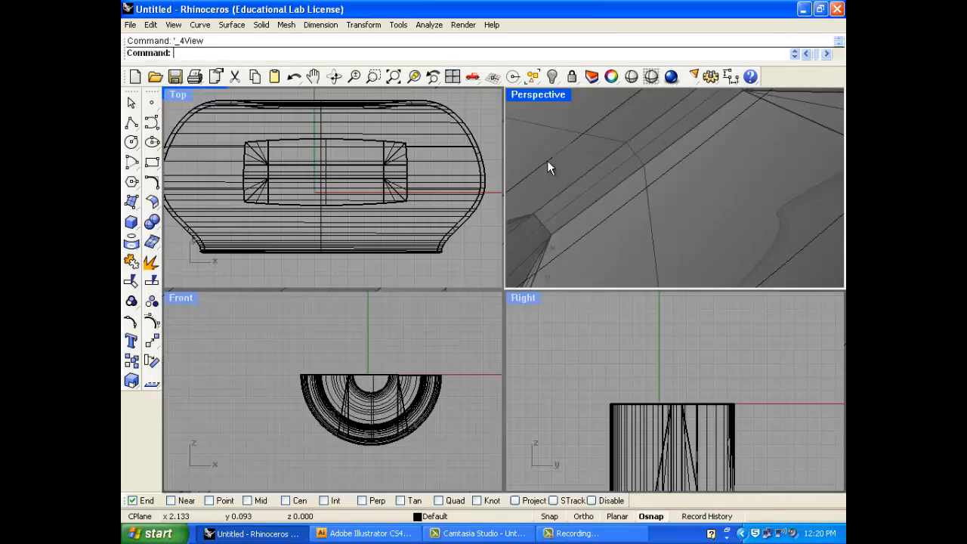
double_click(538, 95)
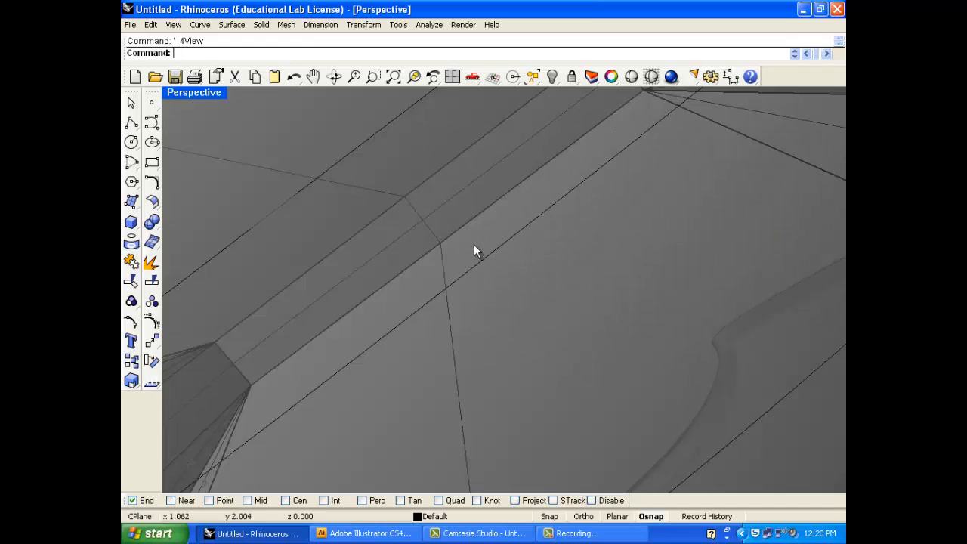
double_click(180, 94)
scroll(392, 257, down, 5)
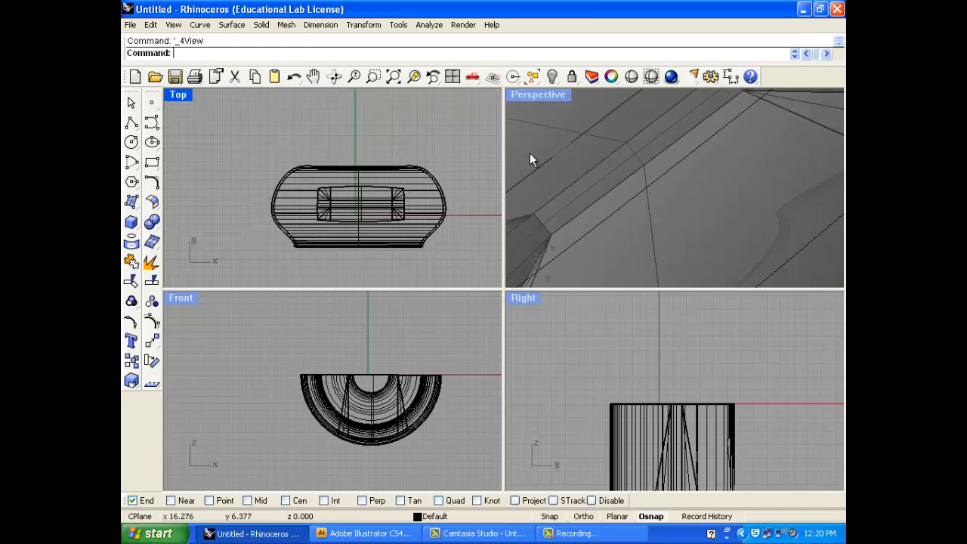
double_click(541, 94)
scroll(449, 271, up, 5)
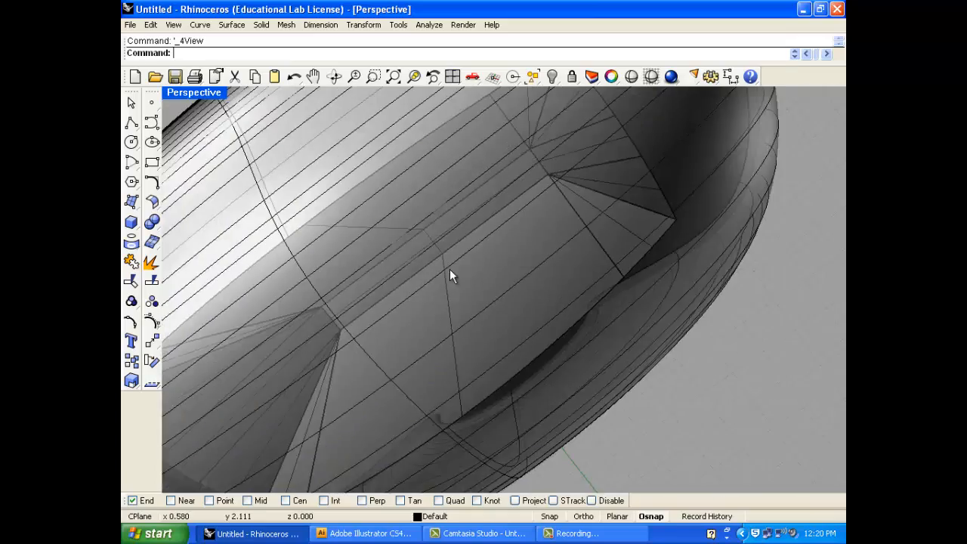
scroll(449, 270, down, 5)
mouse_move(450, 271)
right_down()
mouse_move(484, 307)
mouse_move(466, 320)
mouse_move(449, 280)
right_up()
scroll(457, 260, up, 2)
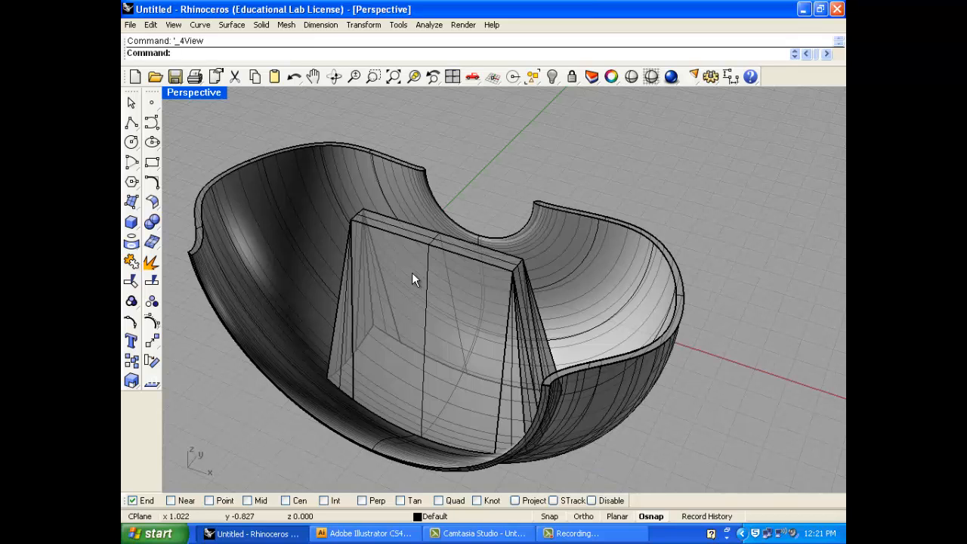
Step: Undo the tapered boss and delete the narrow rectangle
key(ctrl+z)
click(434, 238)
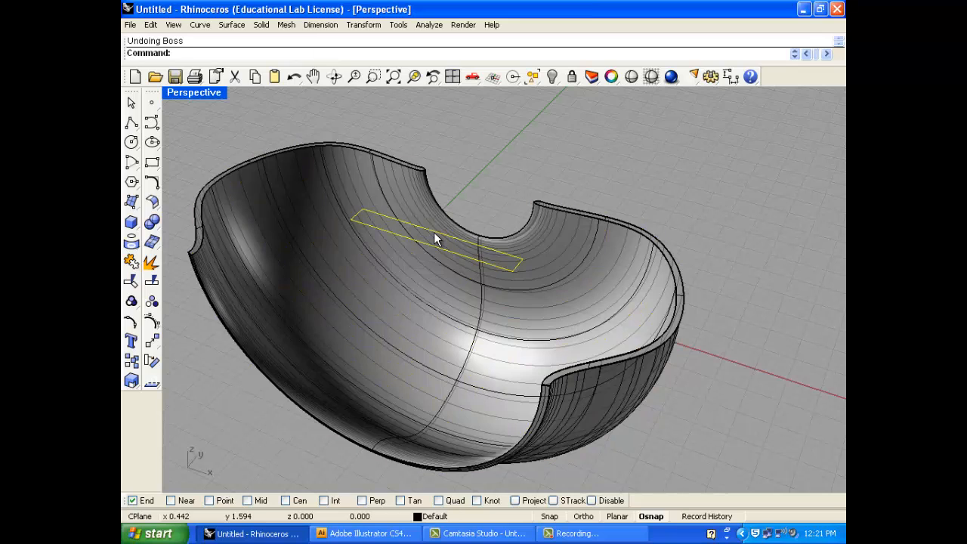
key(Delete)
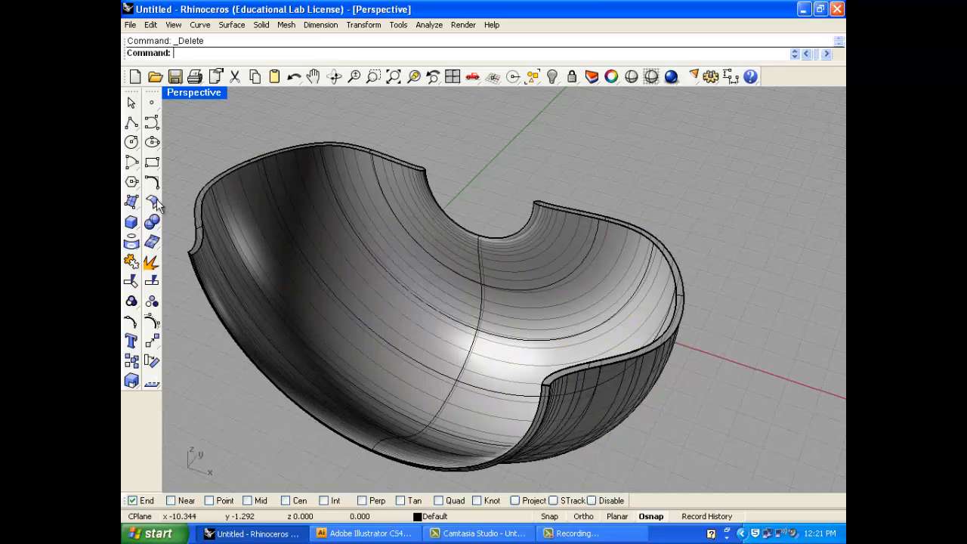
Step: Draw a small circle in the Top view, inside the shell outline toward its negative x end
click(131, 141)
double_click(196, 91)
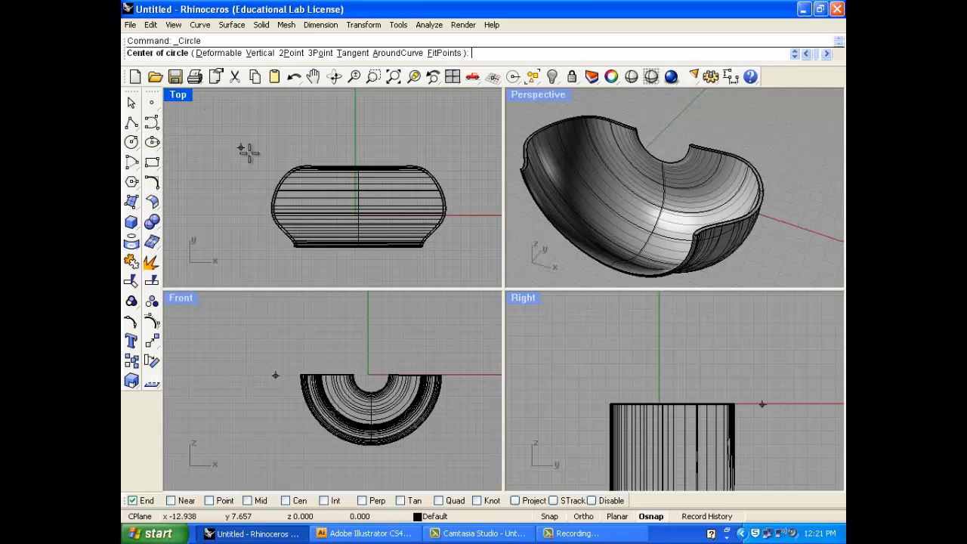
click(282, 181)
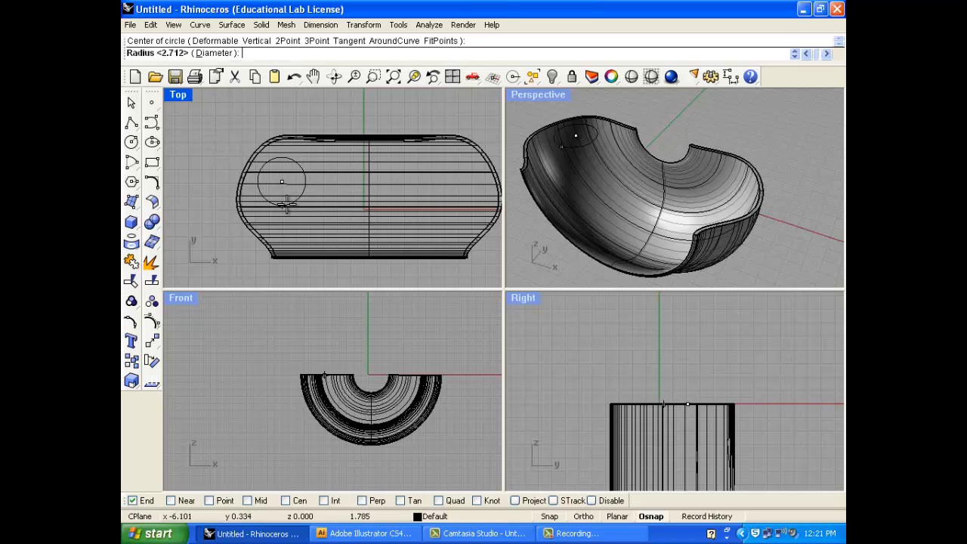
click(286, 203)
click(286, 203)
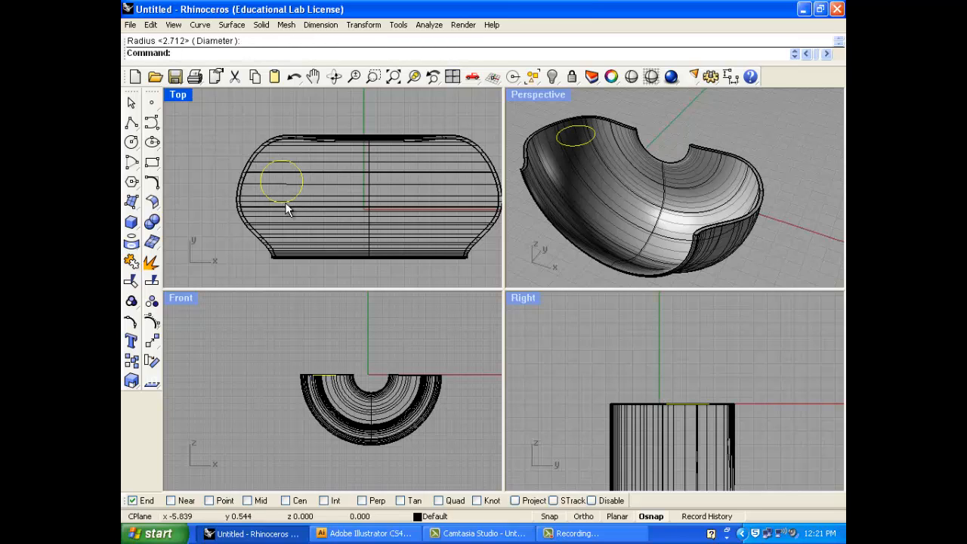
Step: Copy the circle along positive x to the opposite end of the shell and return to the maximized Perspective view
key(ctrl+c)
key(ctrl+v)
drag(287, 208, 461, 204)
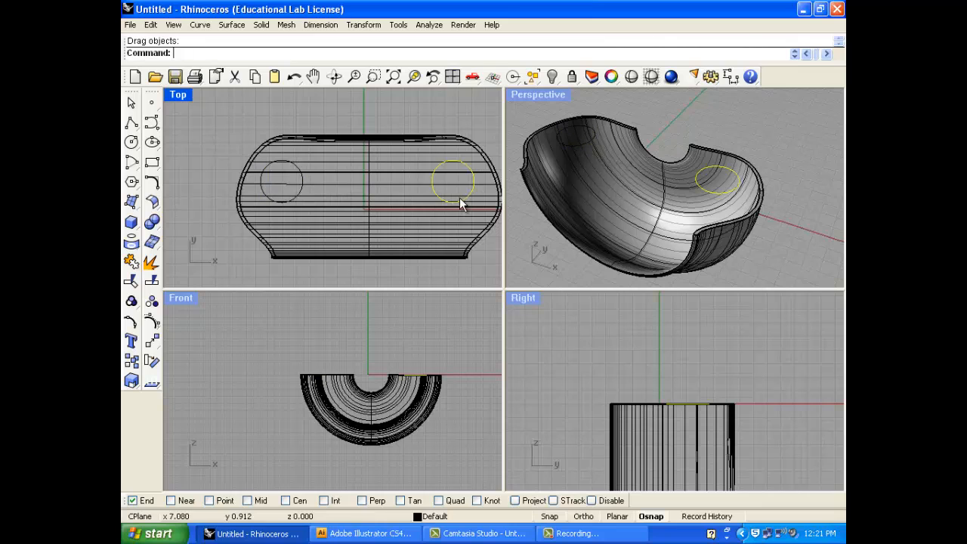
click(715, 134)
right_drag(708, 168, 697, 189)
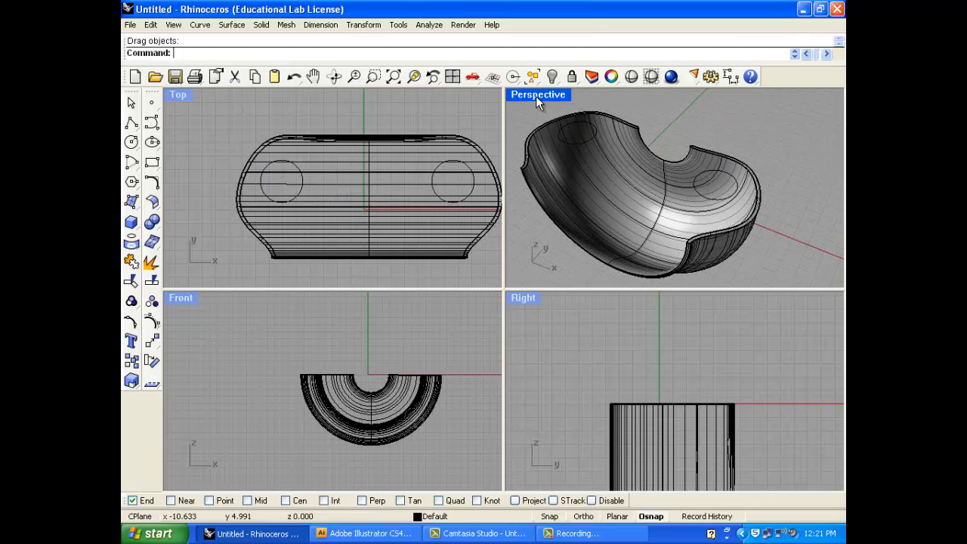
double_click(536, 96)
Step: Start a rib with a distance of 0.25, Tapered mode and a draft angle of 5
click(261, 24)
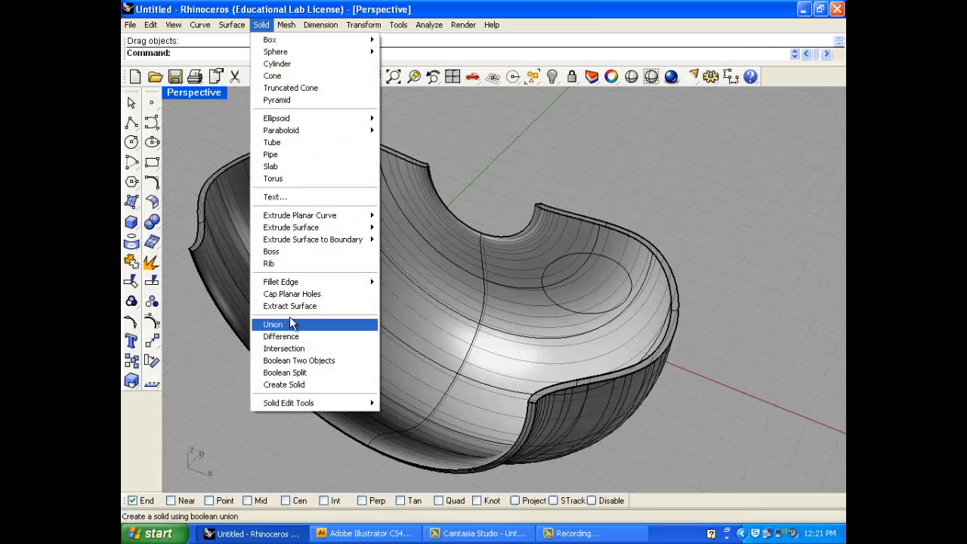
click(309, 263)
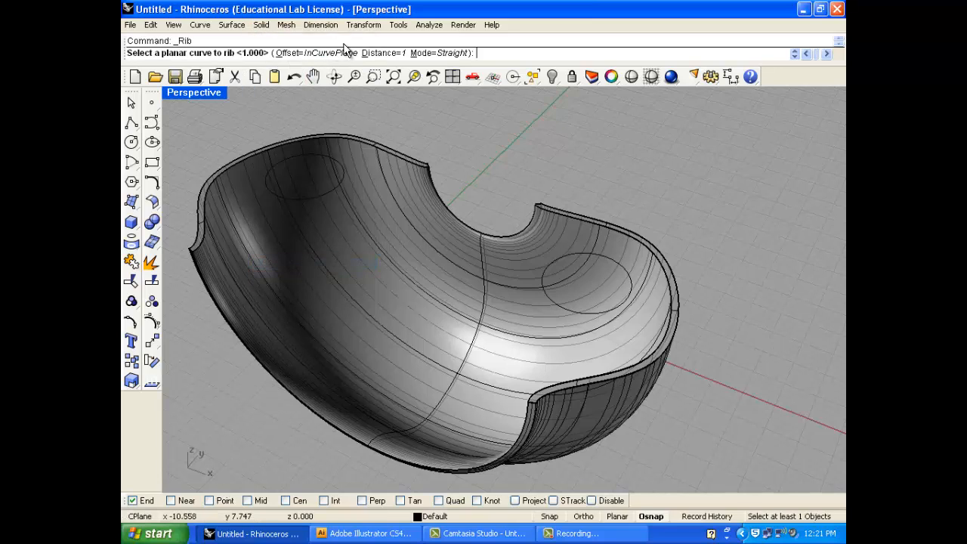
click(384, 53)
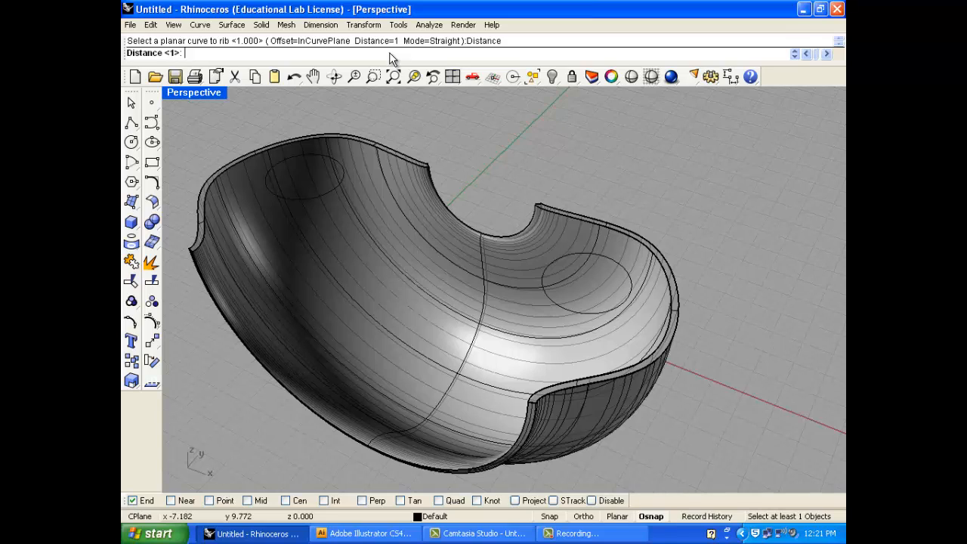
key(Return)
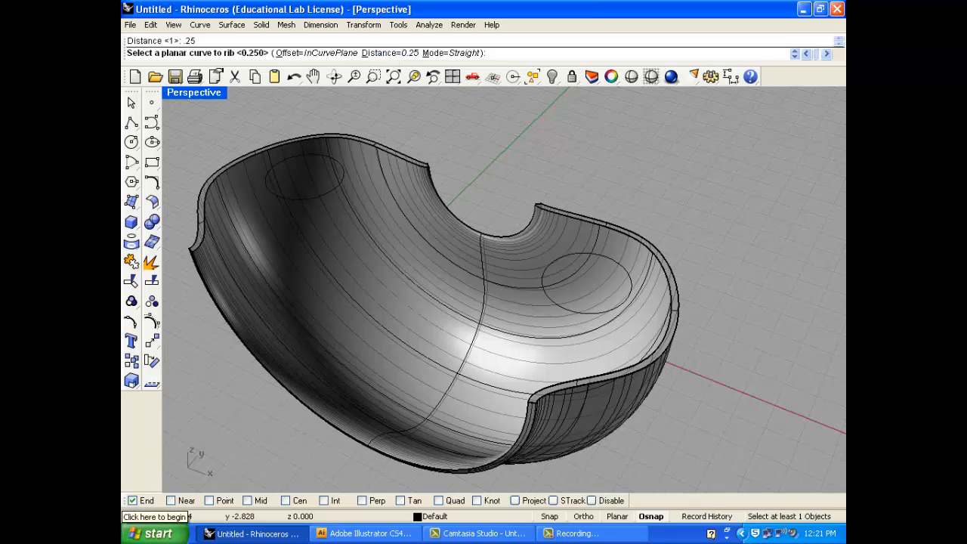
click(456, 53)
click(512, 53)
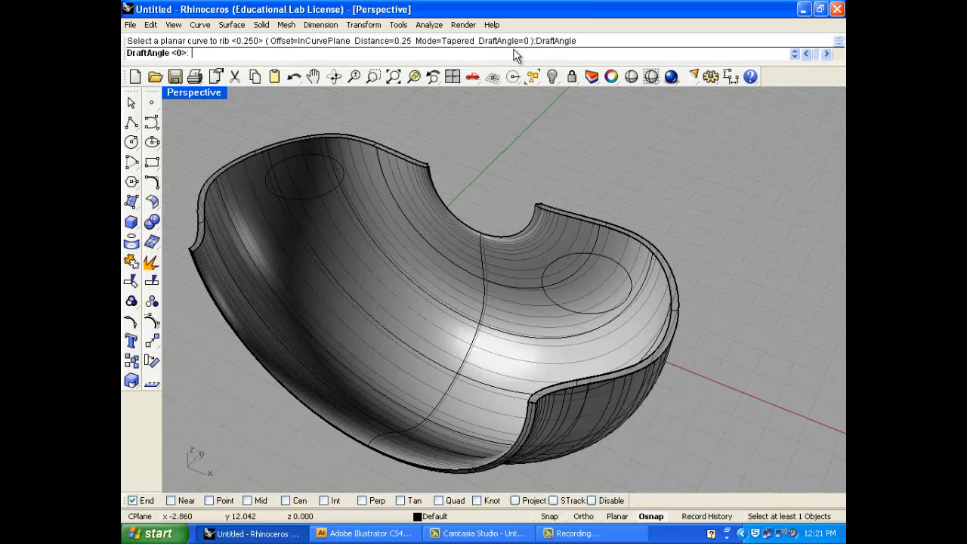
text(5)
key(Return)
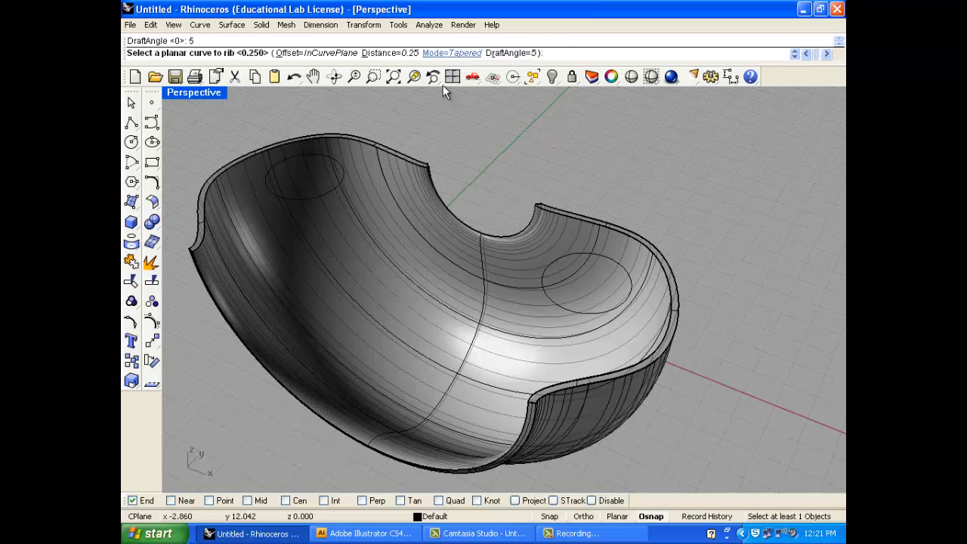
Step: Build tapered tubular ribs from both circles, using the shell as the boundary
click(337, 188)
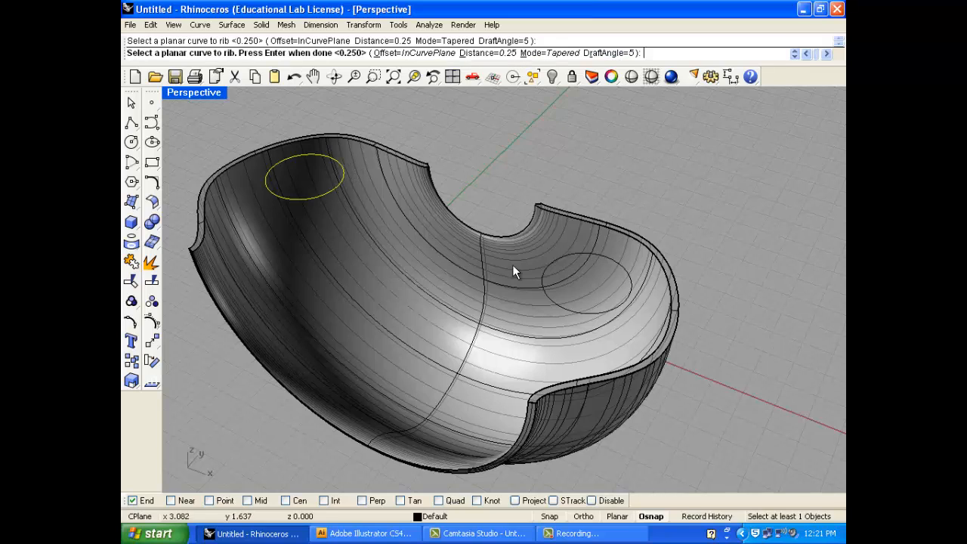
click(543, 293)
key(Return)
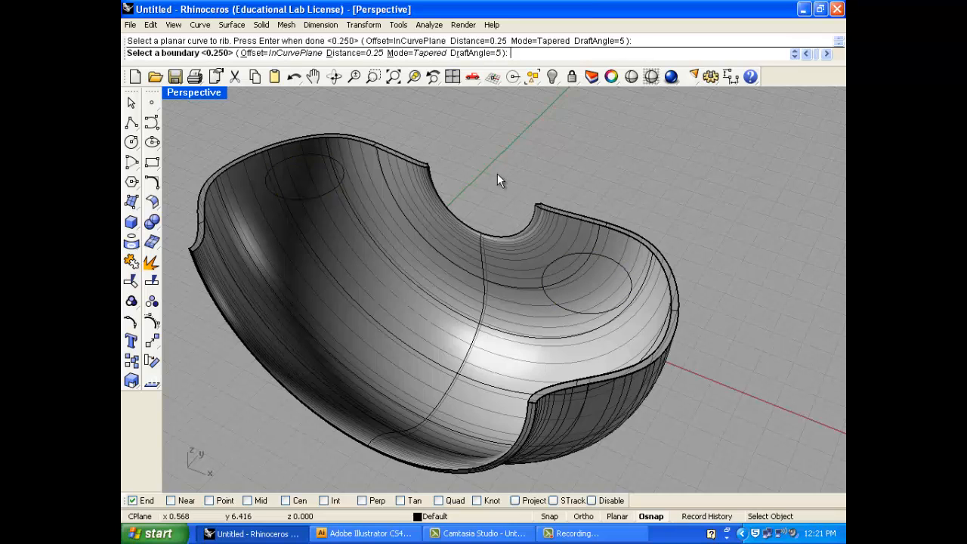
click(387, 212)
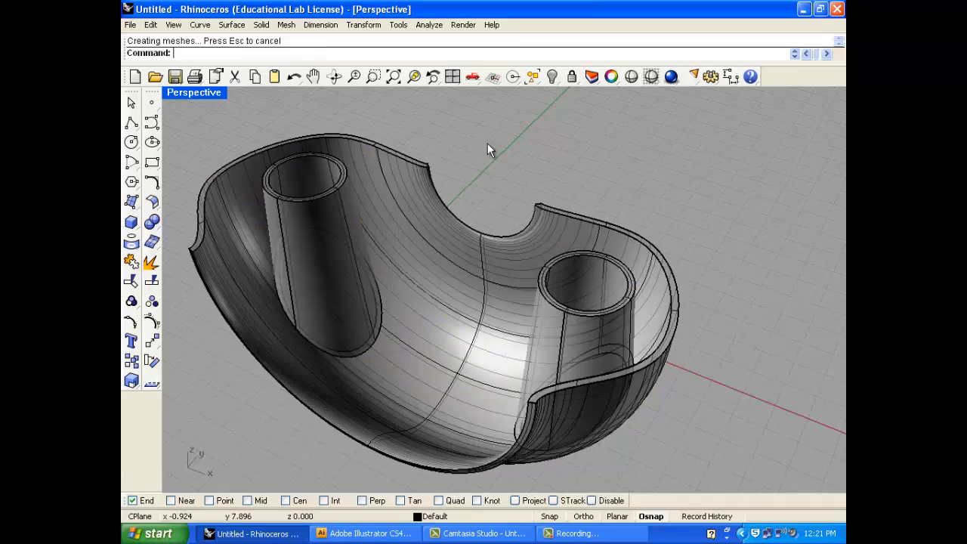
Step: Explode the shell with its two tubular ribs into separate surfaces, working in the four-viewport layout
right_drag(536, 151, 559, 172)
right_drag(313, 245, 397, 253)
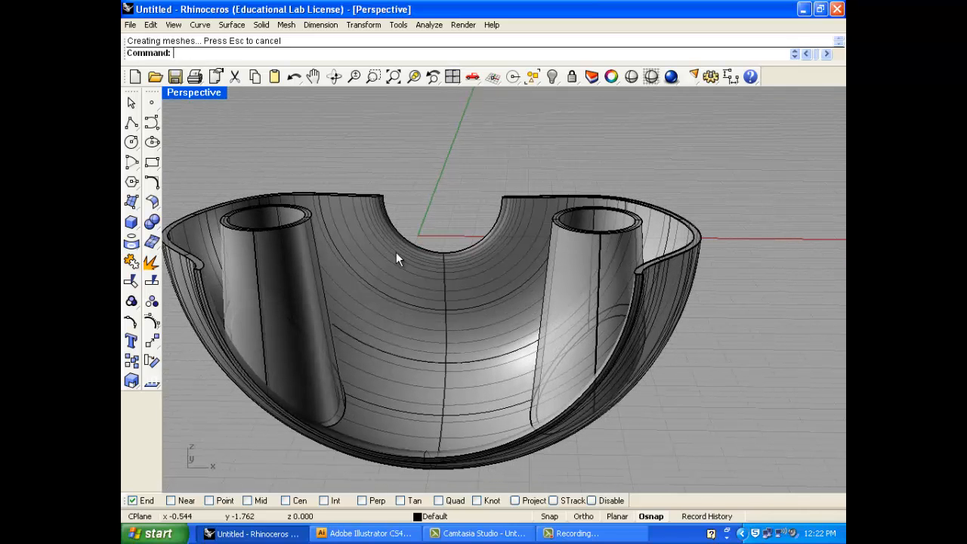
scroll(266, 280, up, 1)
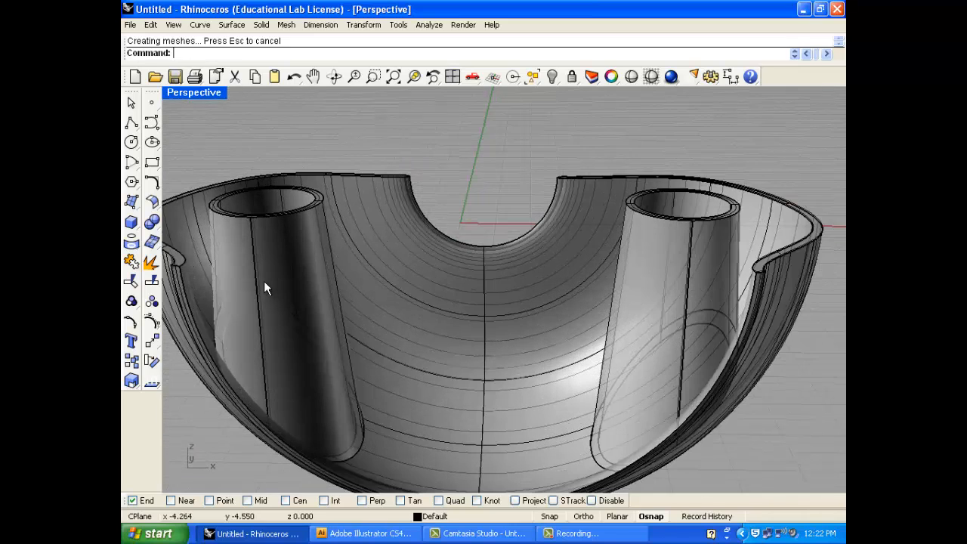
right_drag(319, 257, 284, 209)
click(285, 210)
scroll(279, 215, up, 2)
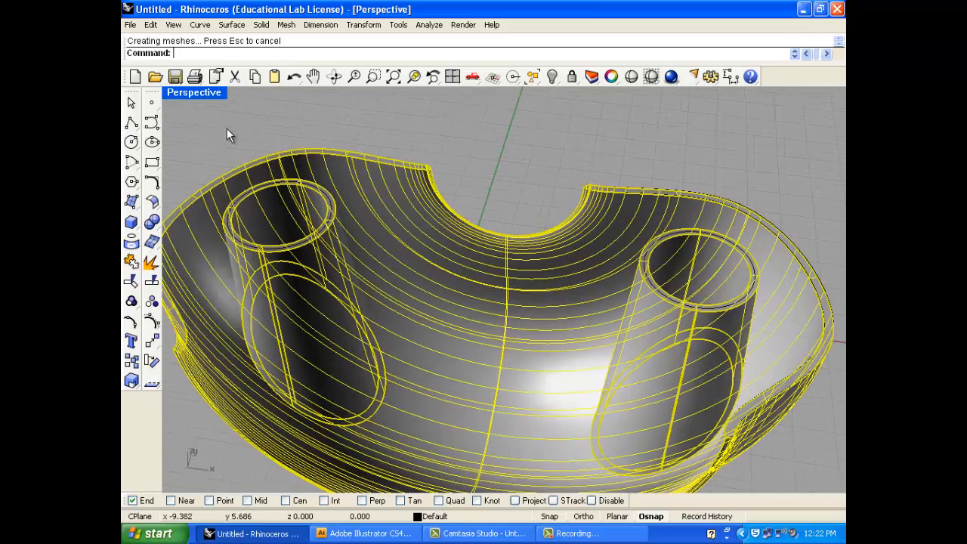
double_click(208, 93)
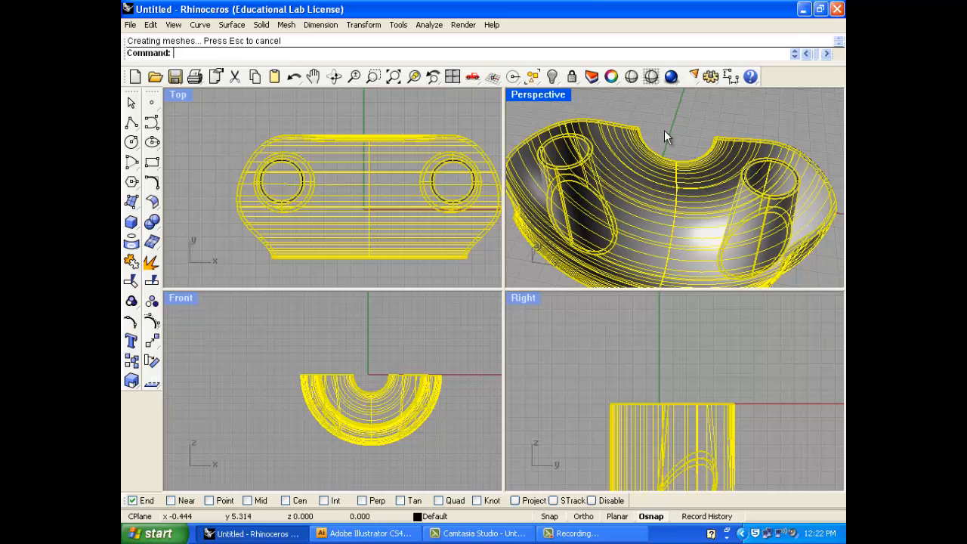
key(Escape)
scroll(574, 149, up, 1)
click(553, 154)
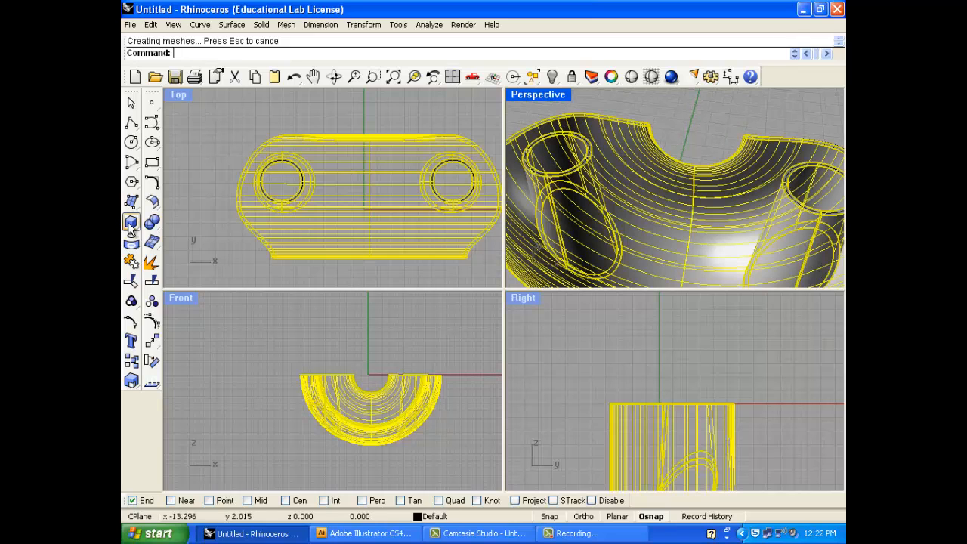
click(151, 261)
Step: Copy the outer tapered wall of the tube at the negative x end and move the copy clear of the shell in the Front view
click(556, 152)
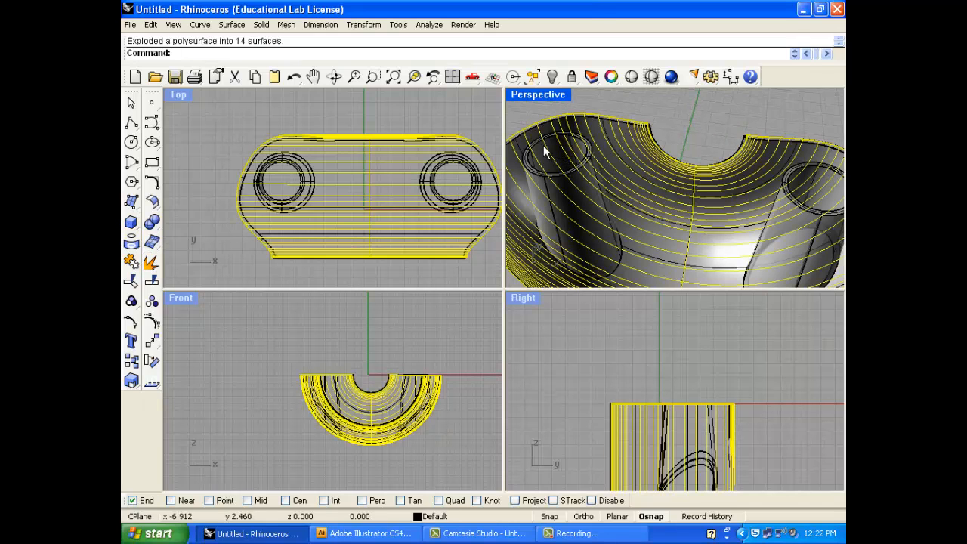
click(543, 146)
click(579, 193)
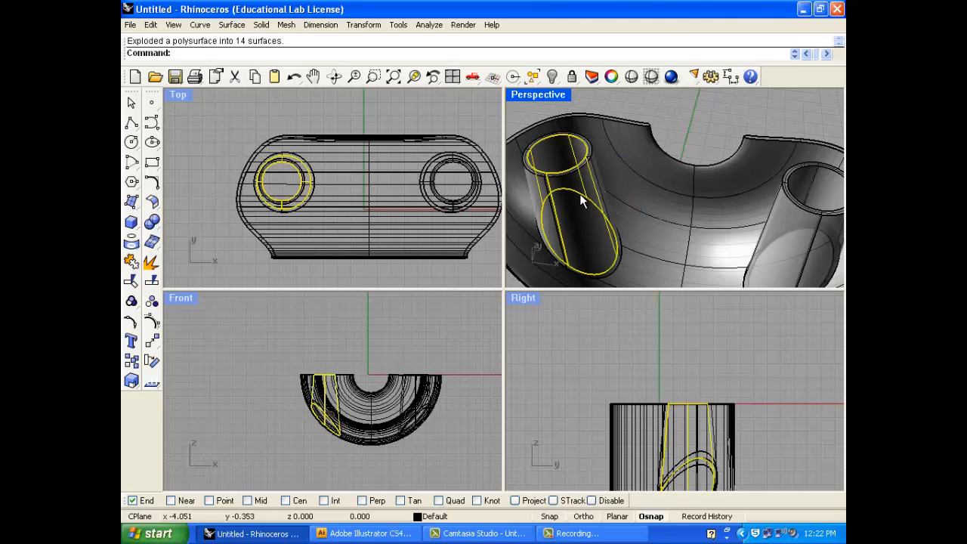
key(ctrl+c)
key(ctrl+v)
drag(312, 391, 215, 388)
Step: Examine the slope of the copied wall's sides in the maximized Front view, leaving the wall deselected
right_drag(215, 388, 304, 355)
scroll(280, 356, up, 5)
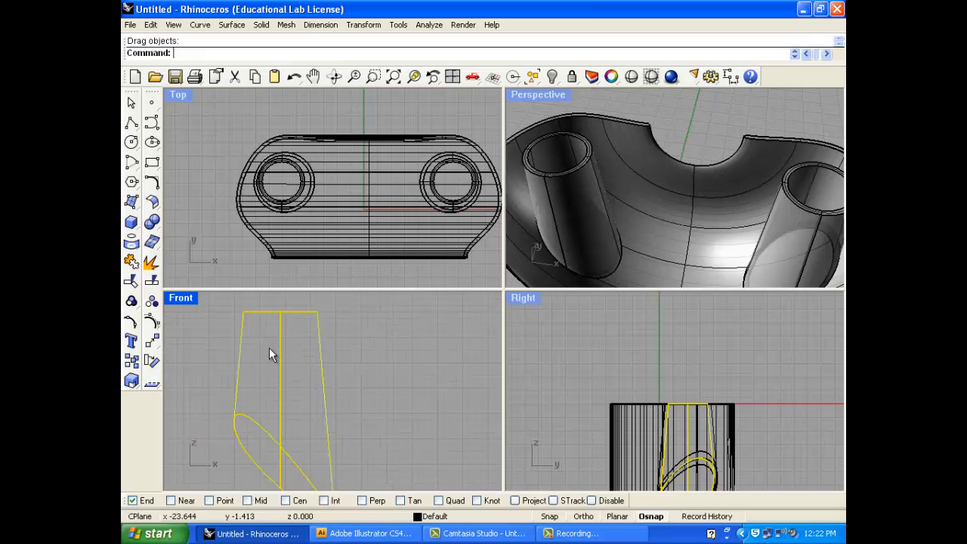
mouse_move(230, 332)
right_down()
mouse_move(217, 330)
mouse_move(218, 349)
mouse_move(225, 325)
right_up()
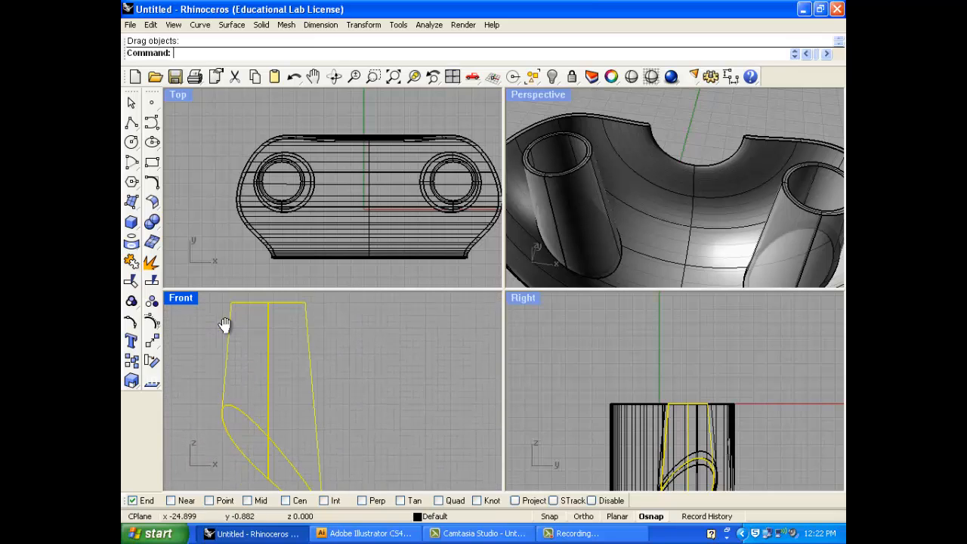
double_click(181, 299)
scroll(287, 196, up, 2)
right_drag(272, 169, 262, 226)
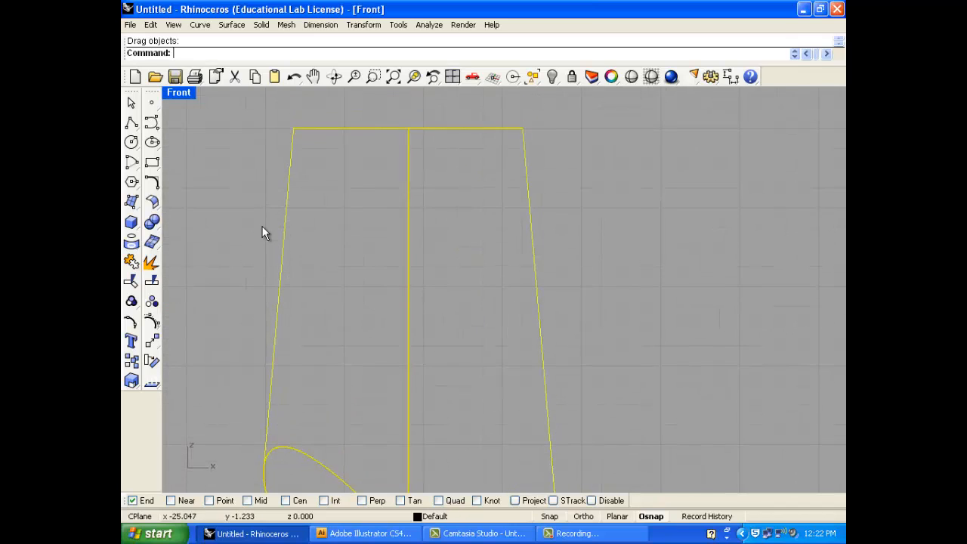
scroll(253, 128, down, 4)
scroll(296, 279, down, 4)
click(261, 270)
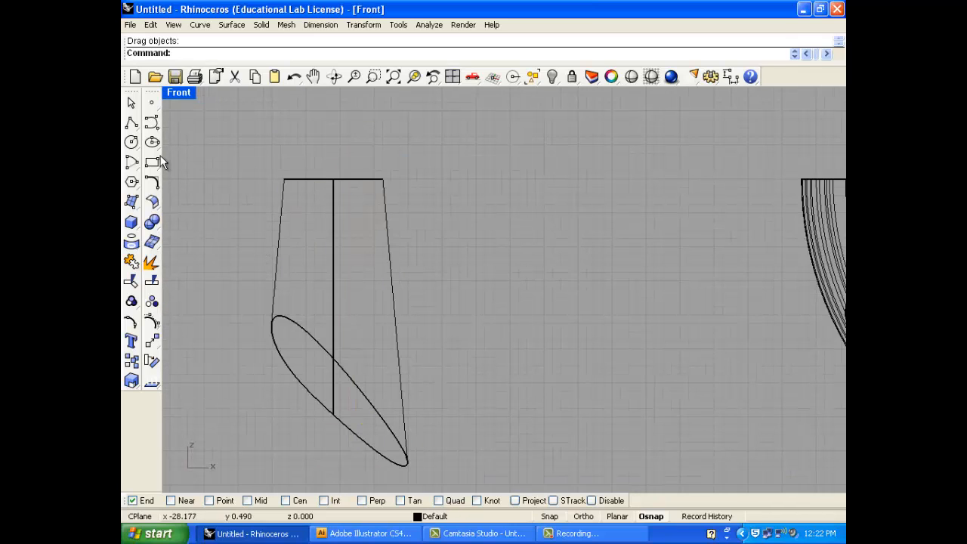
Step: Draw a stepped polyline from the upper end of the wall's outer slope: short vertical, diagonal inward, long vertical past the slanted bottom opening
click(132, 122)
scroll(284, 180, up, 2)
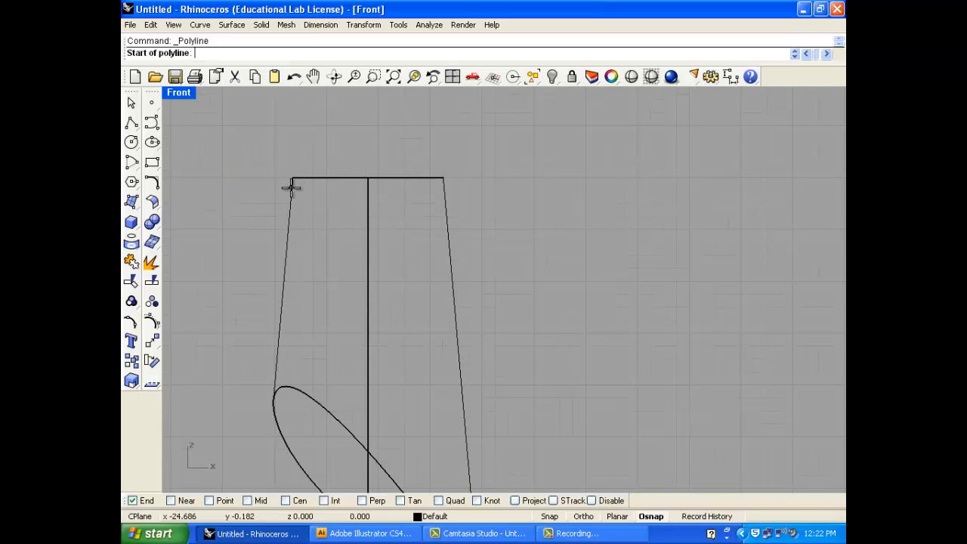
click(290, 199)
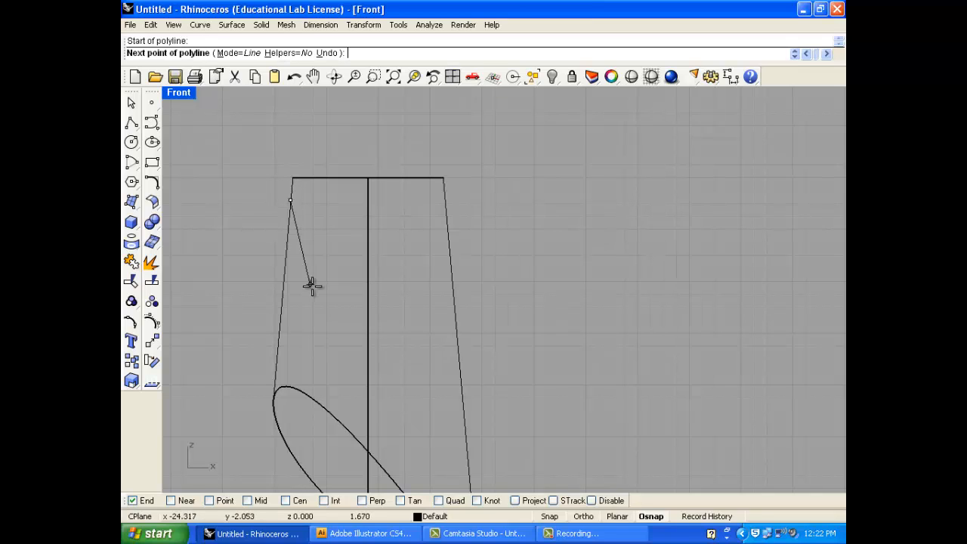
click(290, 238)
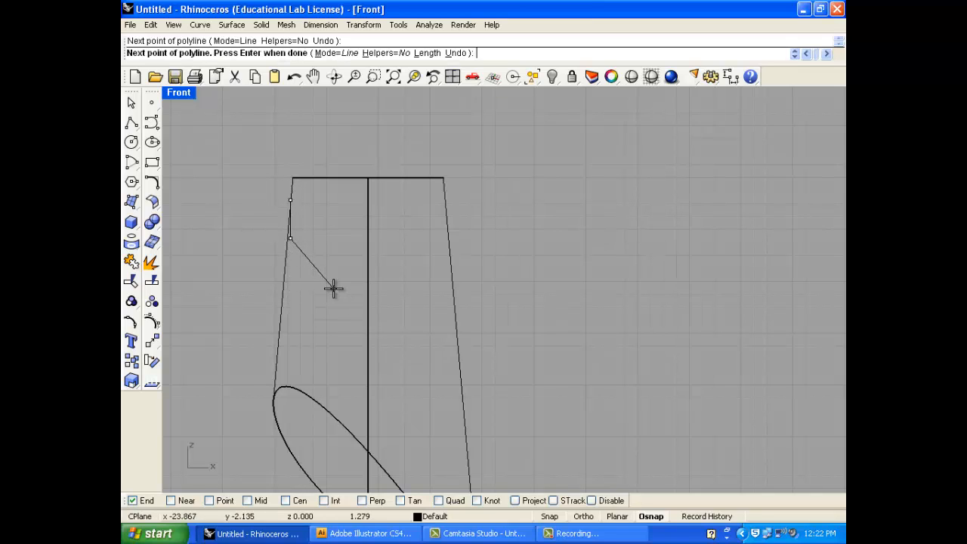
click(332, 280)
right_drag(337, 375, 349, 308)
right_drag(353, 347, 355, 287)
click(349, 424)
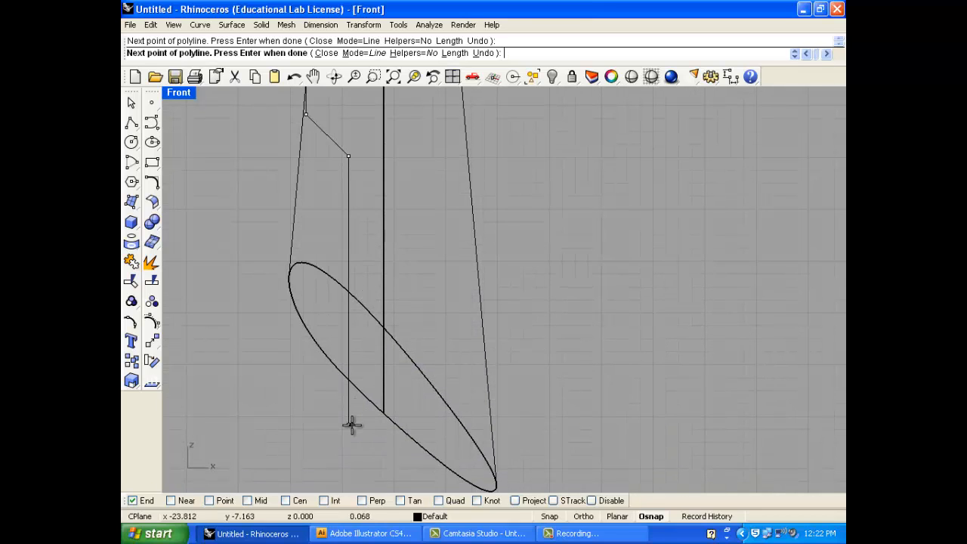
key(Return)
scroll(344, 390, down, 3)
click(343, 323)
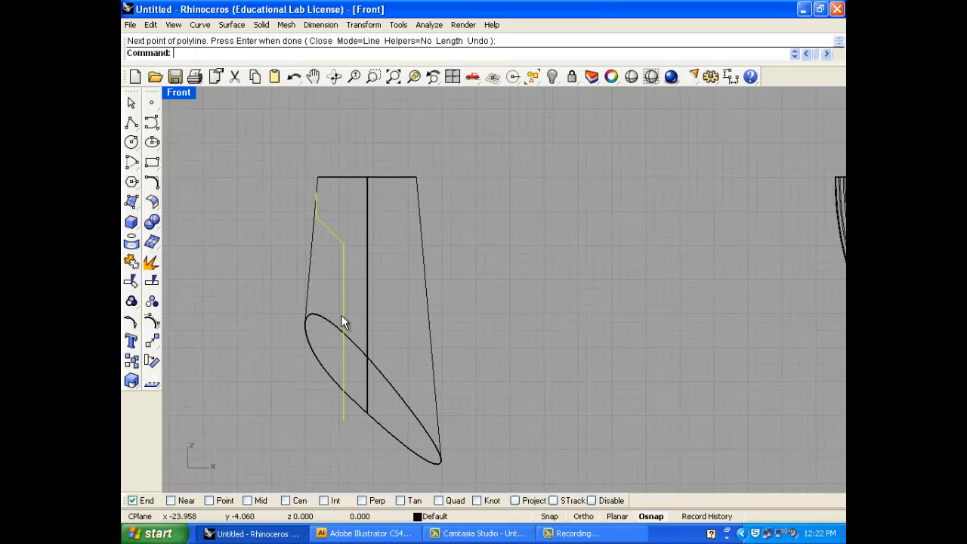
Step: Draw a short horizontal line outward from the upper end of the stepped polyline, away from the wall
click(131, 123)
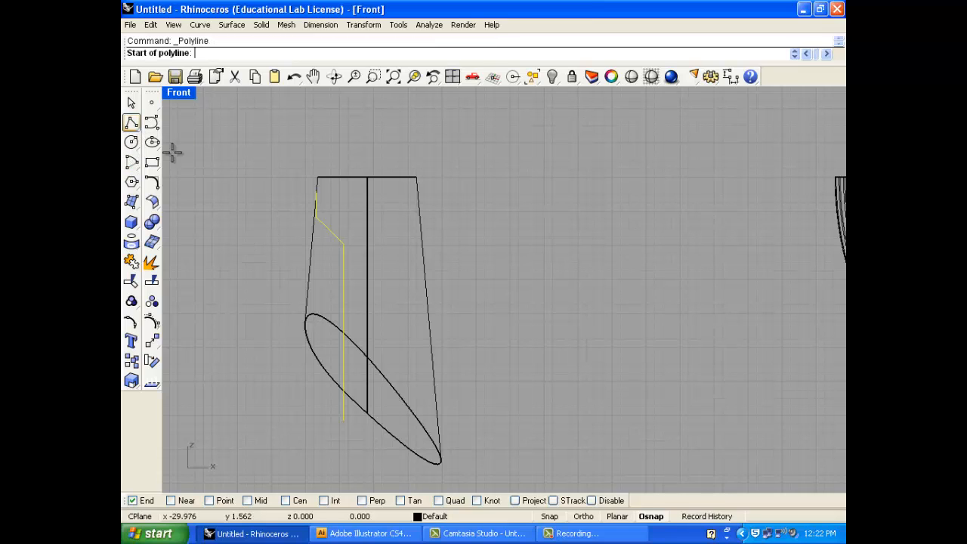
click(308, 187)
click(268, 191)
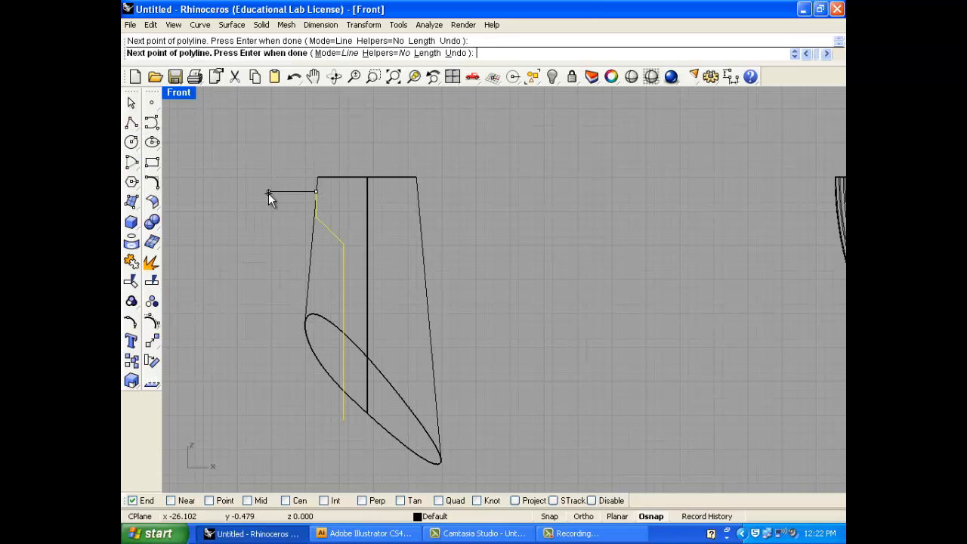
key(Return)
Step: Draw a polyline from the stepped profile's lower end straight down, horizontally outward, and back up to the short line's free end
key(Return)
click(344, 419)
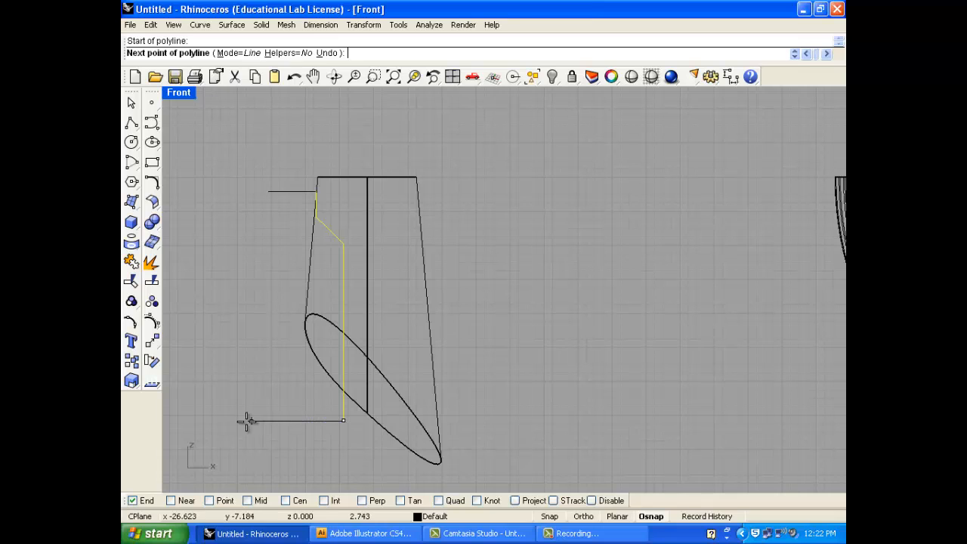
right_drag(340, 465, 345, 426)
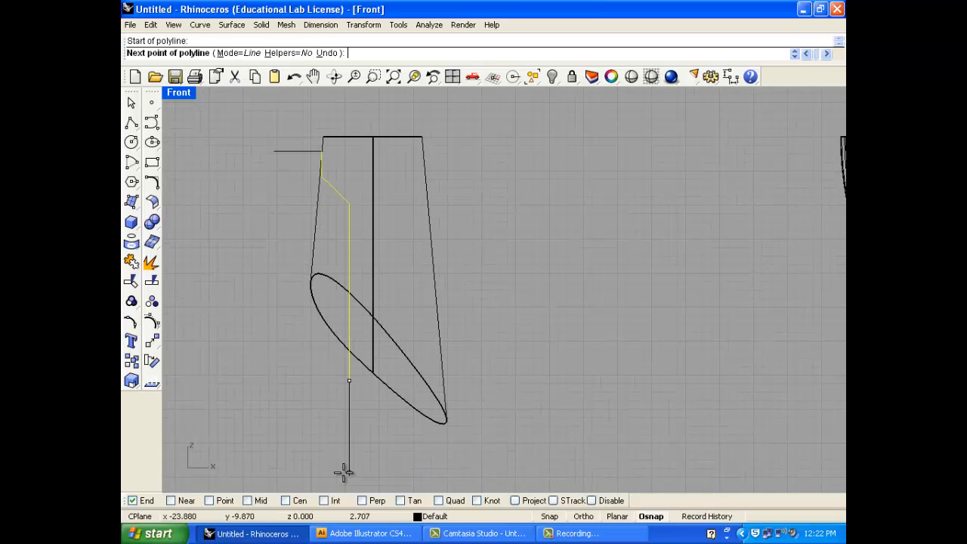
click(349, 471)
click(258, 471)
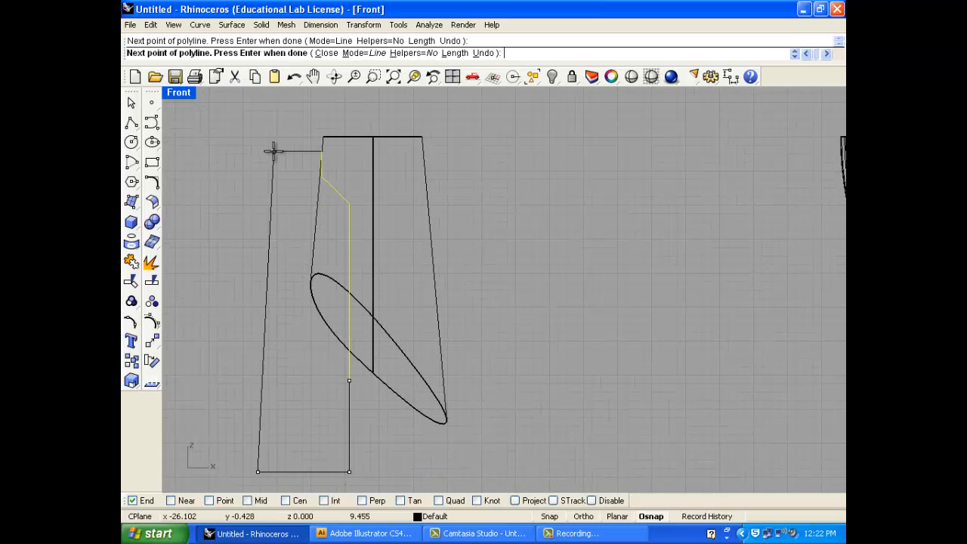
click(274, 151)
key(Return)
Step: Join the stepped polyline, the short horizontal line and the outer polyline into one closed curve
click(350, 393)
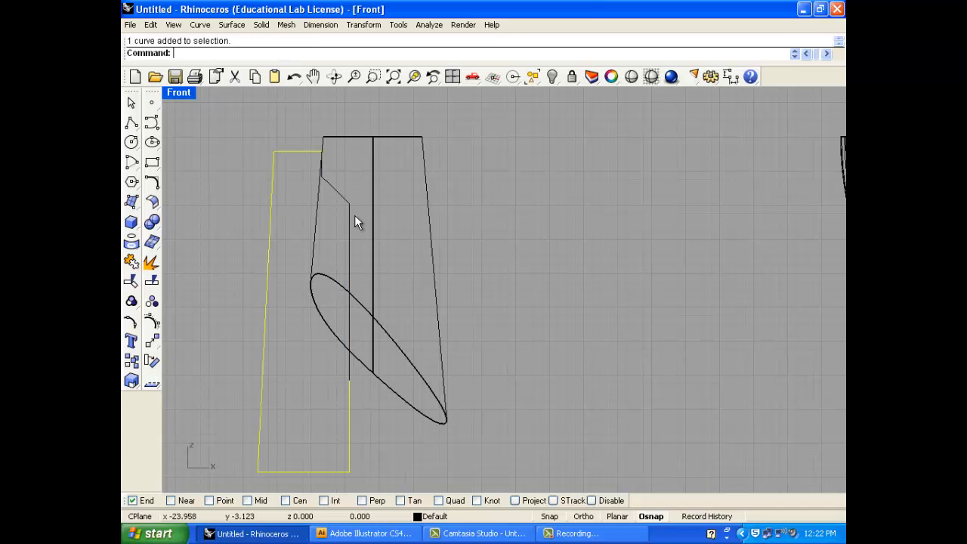
shift+click(339, 195)
click(130, 261)
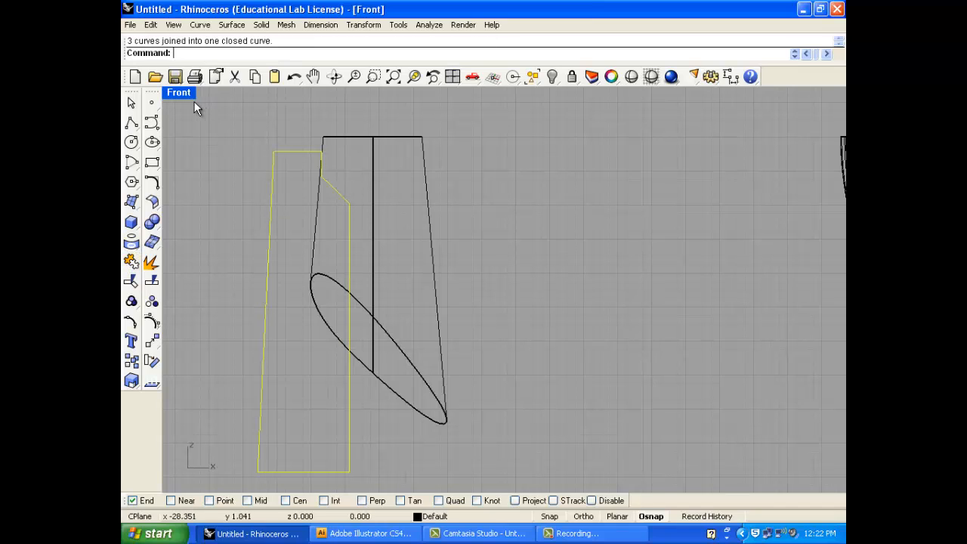
Step: Place a point at the center of the copied wall's upper circle in the Top view, with the Cen snap enabled
double_click(186, 91)
scroll(261, 196, down, 4)
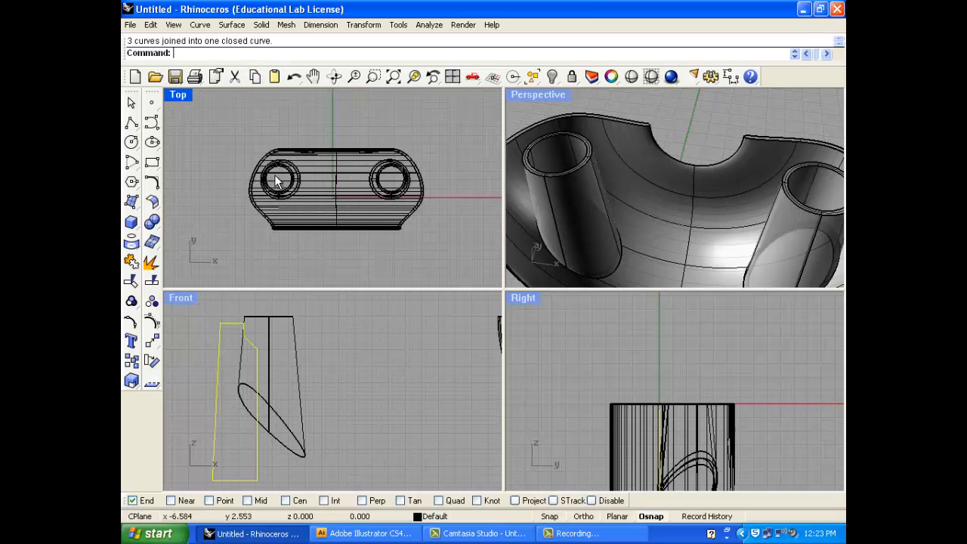
scroll(229, 189, up, 6)
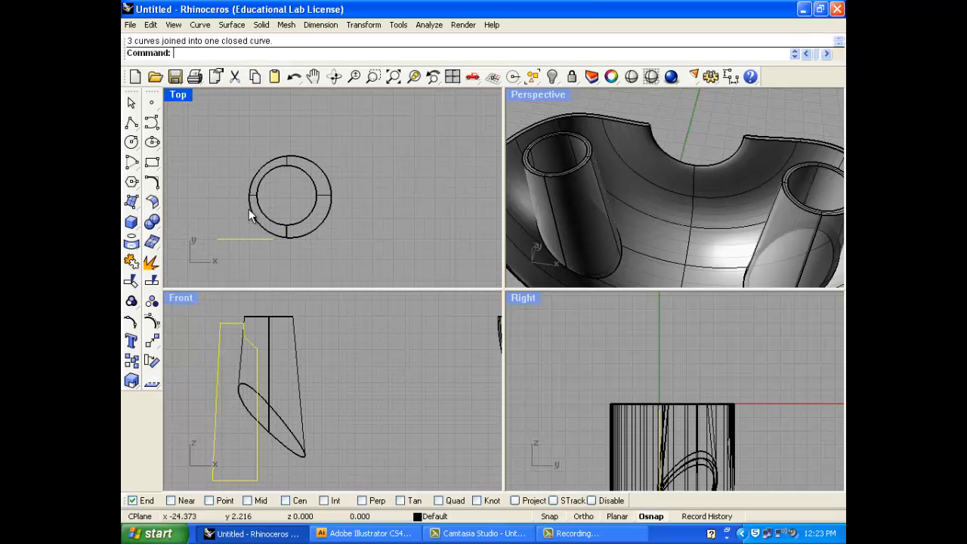
click(151, 102)
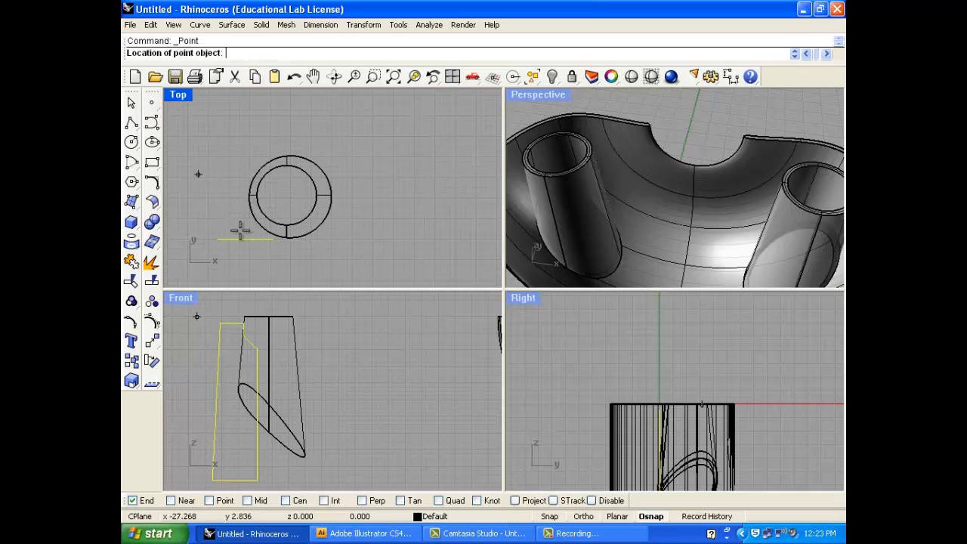
click(285, 500)
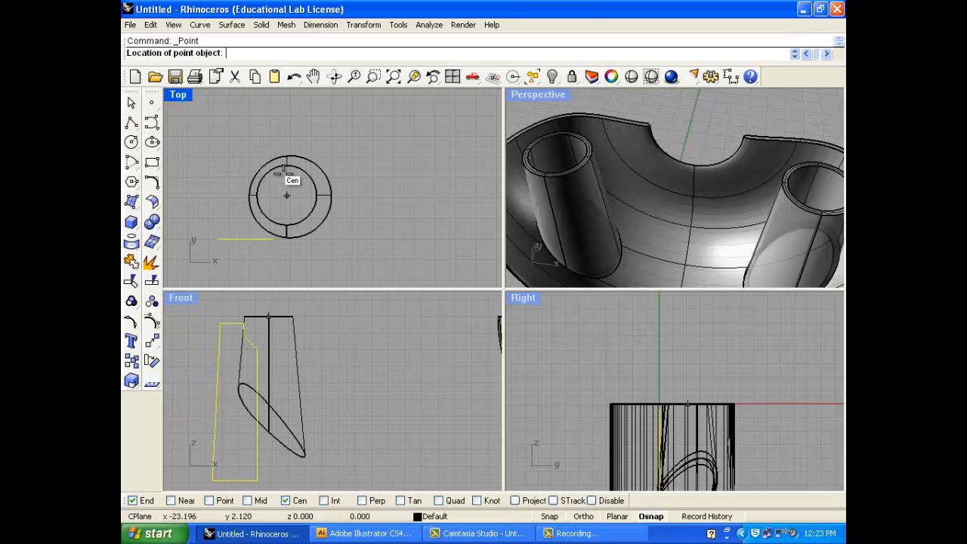
click(286, 195)
key(Escape)
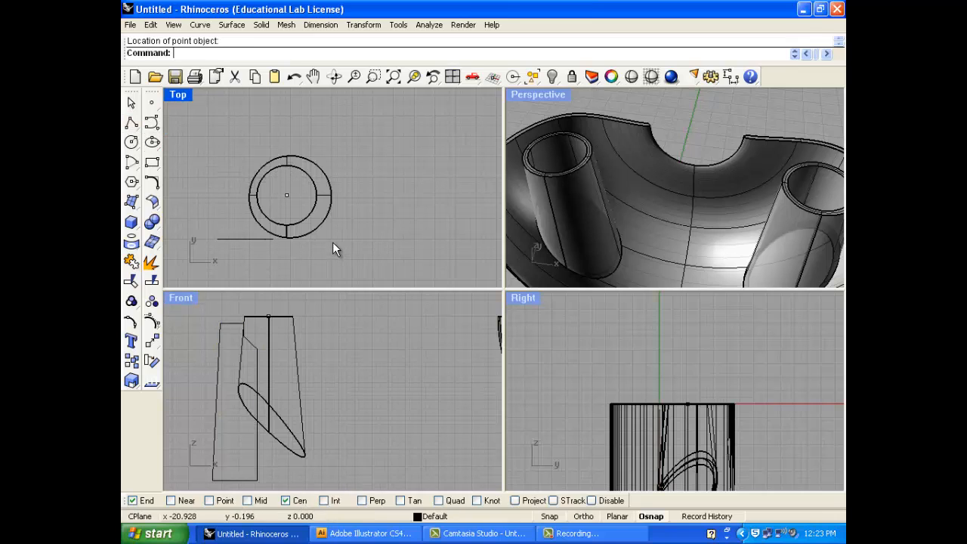
Step: Move the closed profile in the Front view from its inner diagonal corner onto the middle of the wall's upper edge
click(130, 102)
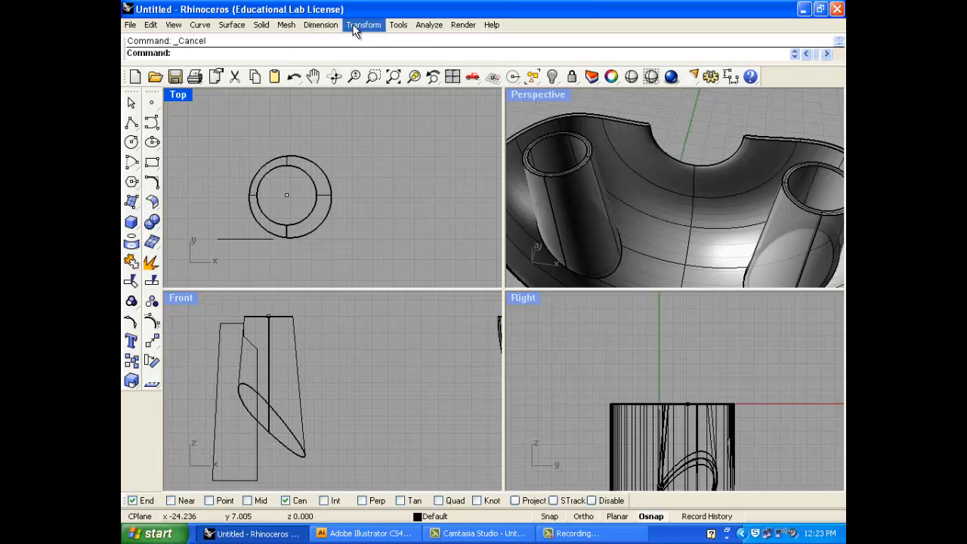
click(363, 25)
click(361, 40)
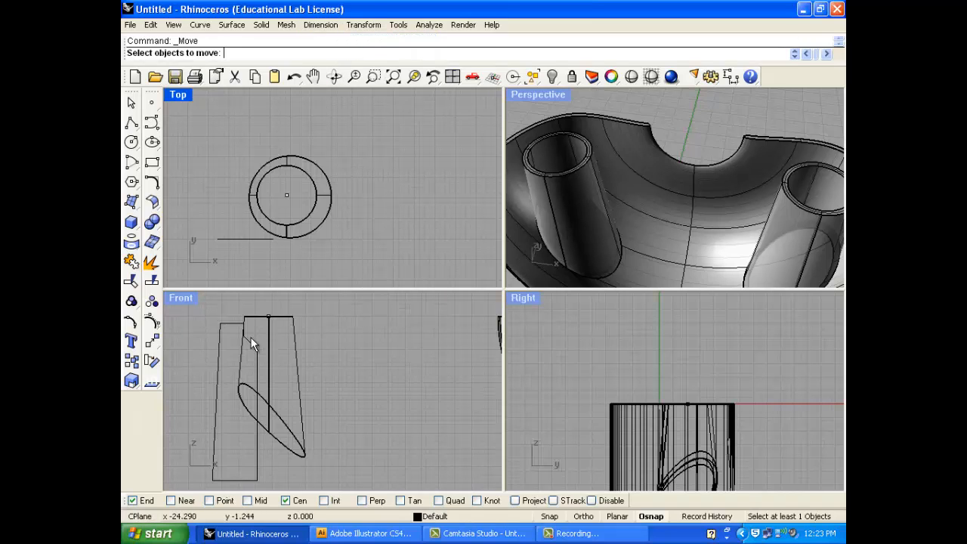
click(240, 238)
key(Return)
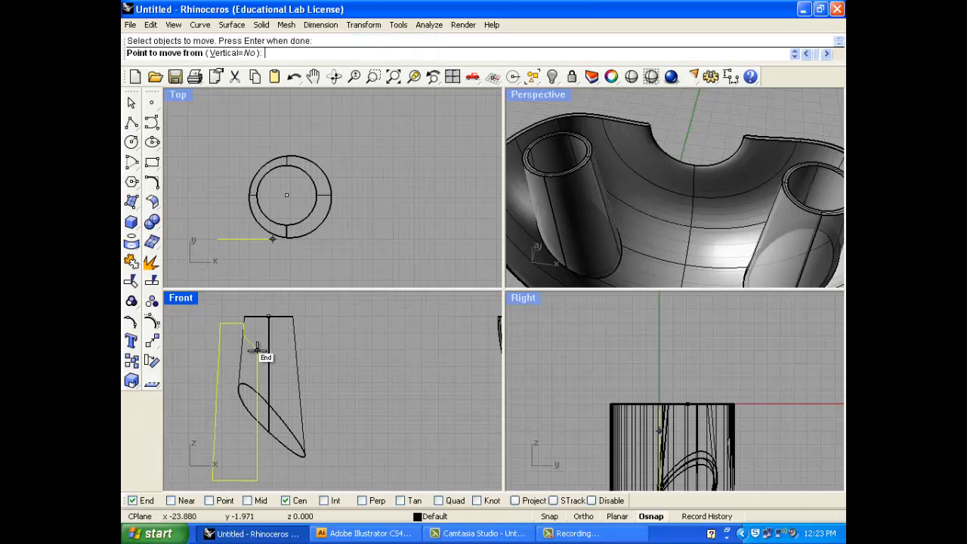
click(257, 349)
click(268, 316)
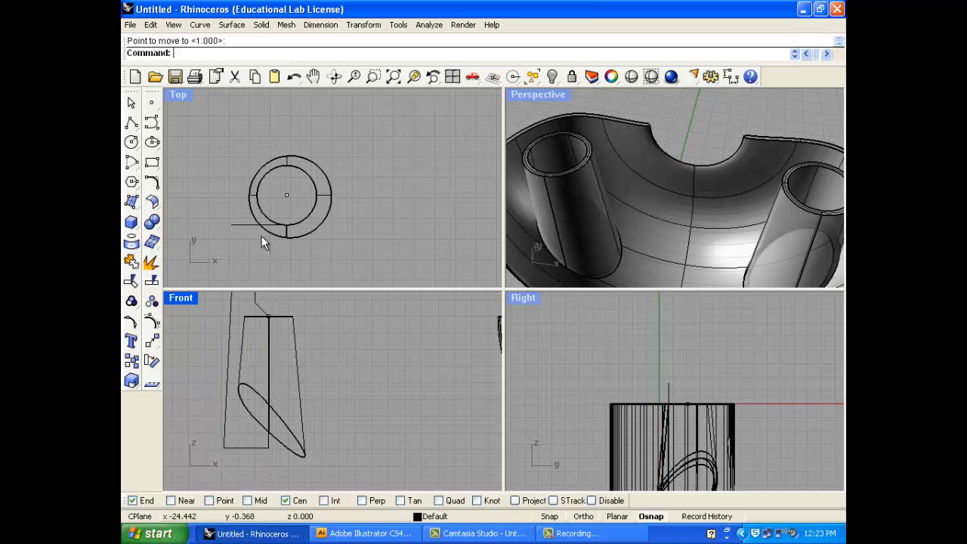
Step: Move the profile from its inner corner onto the center point of the upper circle, with the Point snap enabled
key(Return)
click(260, 306)
key(Return)
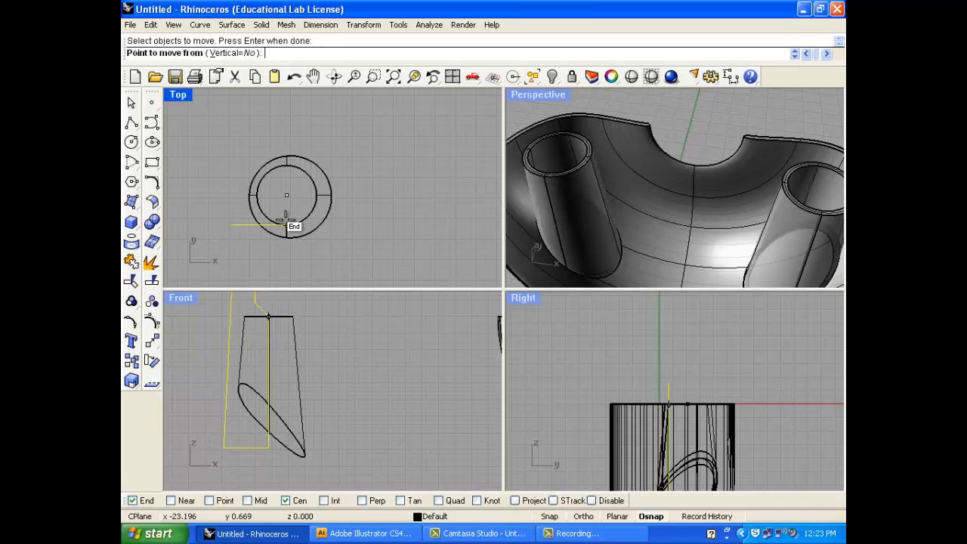
click(286, 221)
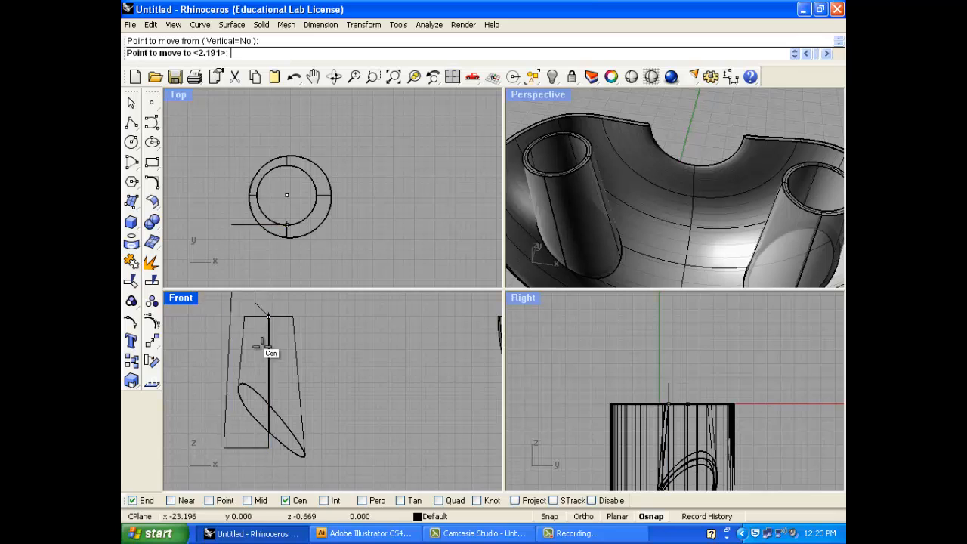
click(212, 501)
click(278, 195)
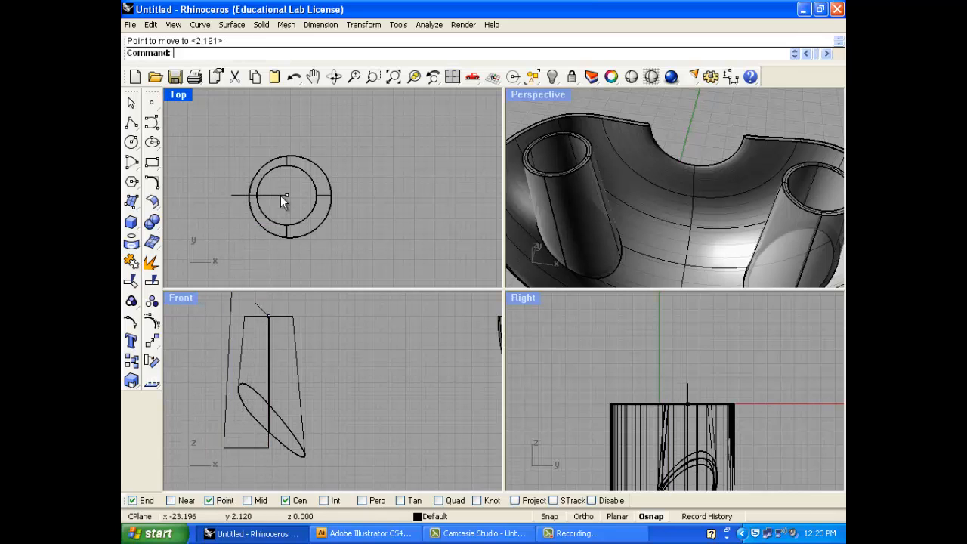
Step: Shift the profile outward in the Front view until its inner corner meets the upper outer corner of the tapered wall
right_drag(272, 346, 294, 385)
mouse_move(278, 344)
mouse_down()
mouse_move(252, 343)
mouse_move(268, 366)
mouse_move(270, 345)
mouse_up()
scroll(254, 349, up, 3)
scroll(270, 336, up, 2)
scroll(240, 336, down, 15)
click(273, 316)
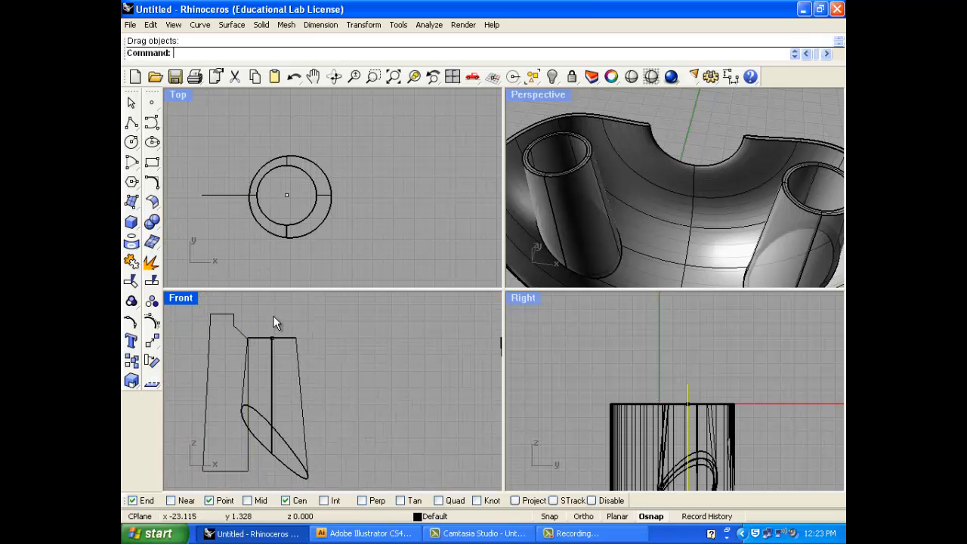
Step: Revolve the closed profile a full circle about a vertical axis through the center point of the wall's upper circle
click(237, 29)
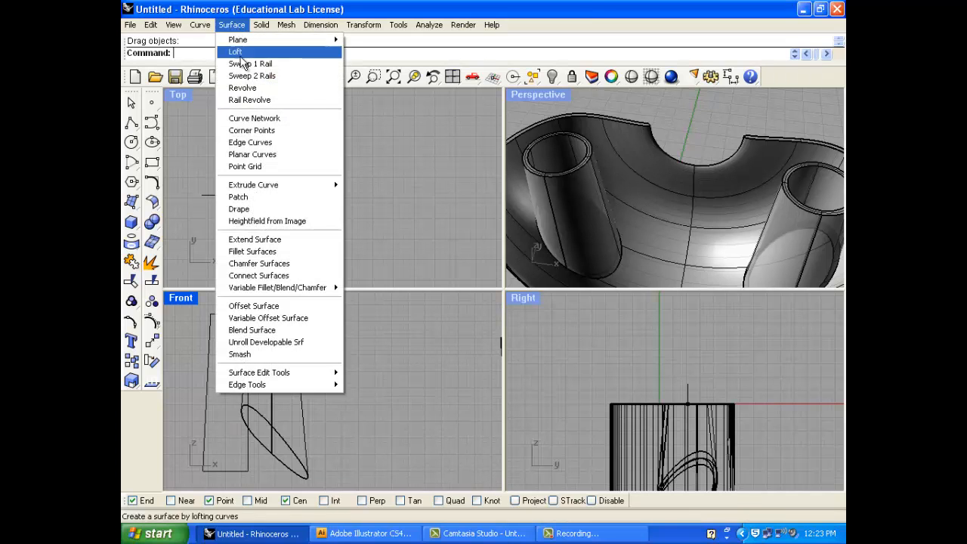
click(247, 88)
click(228, 195)
key(Return)
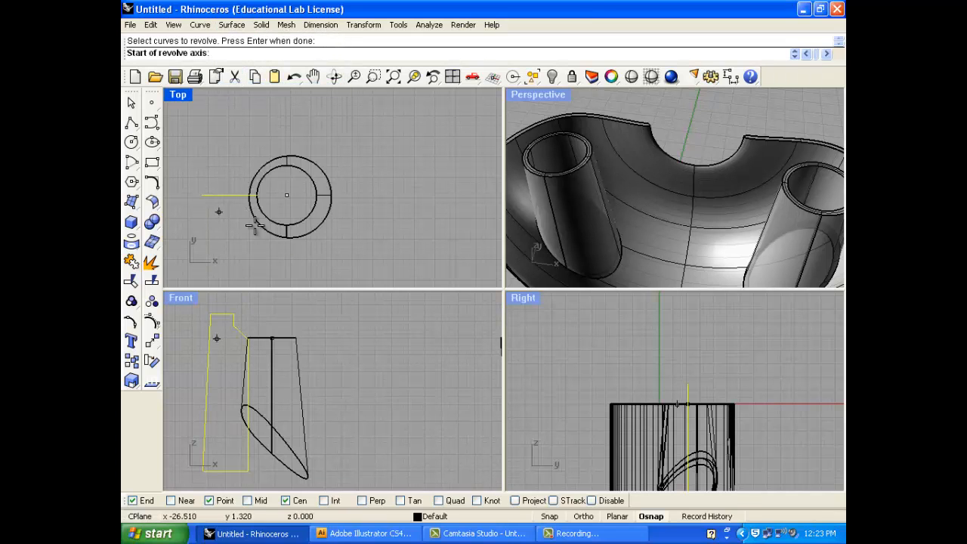
click(287, 196)
scroll(259, 334, up, 3)
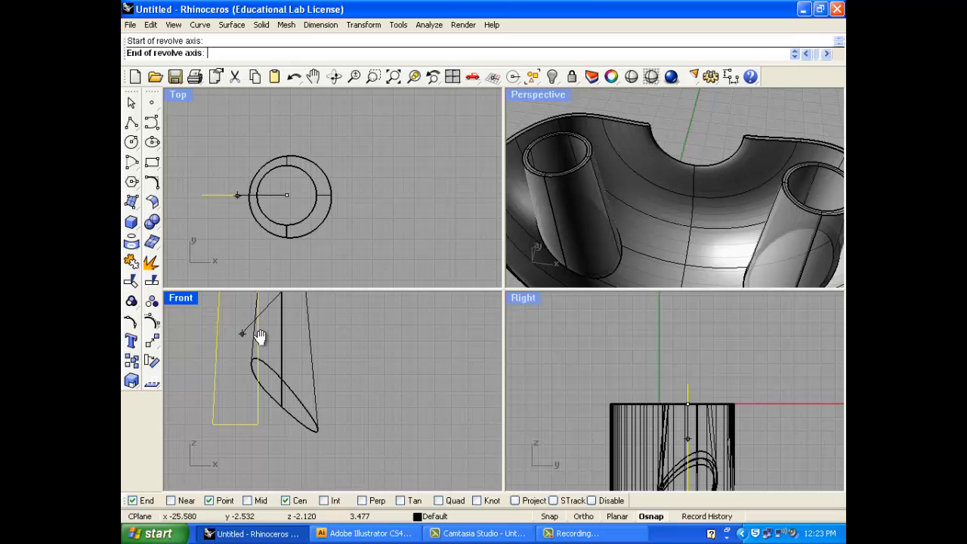
click(284, 444)
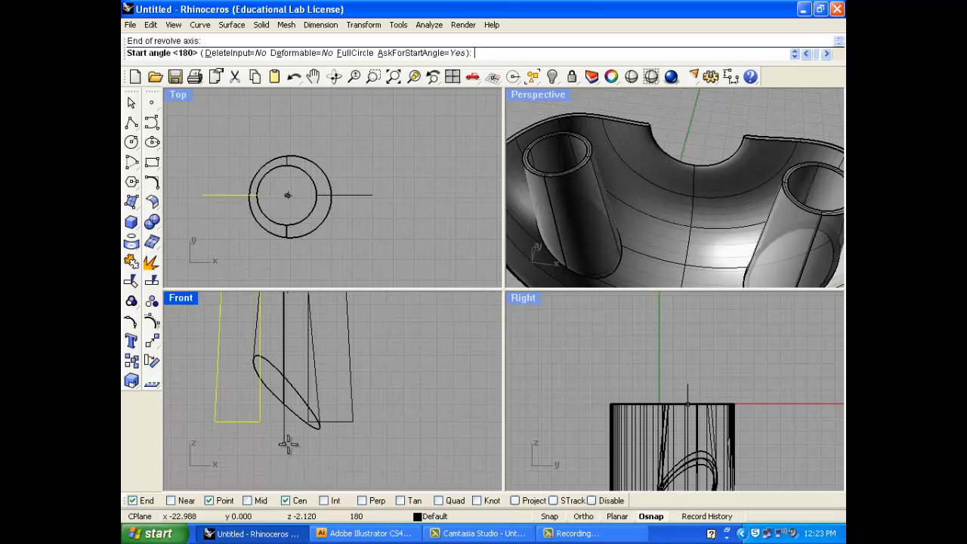
click(361, 53)
Step: Inspect the revolved body around the copied tapered wall in the Perspective viewport
scroll(576, 228, down, 6)
scroll(682, 207, down, 8)
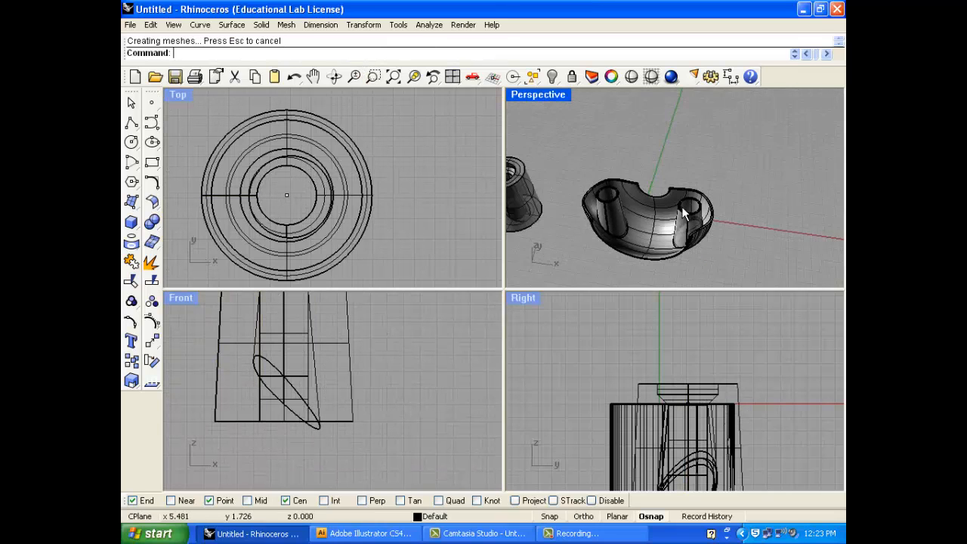
scroll(574, 190, up, 6)
scroll(573, 213, up, 3)
right_drag(572, 208, 612, 240)
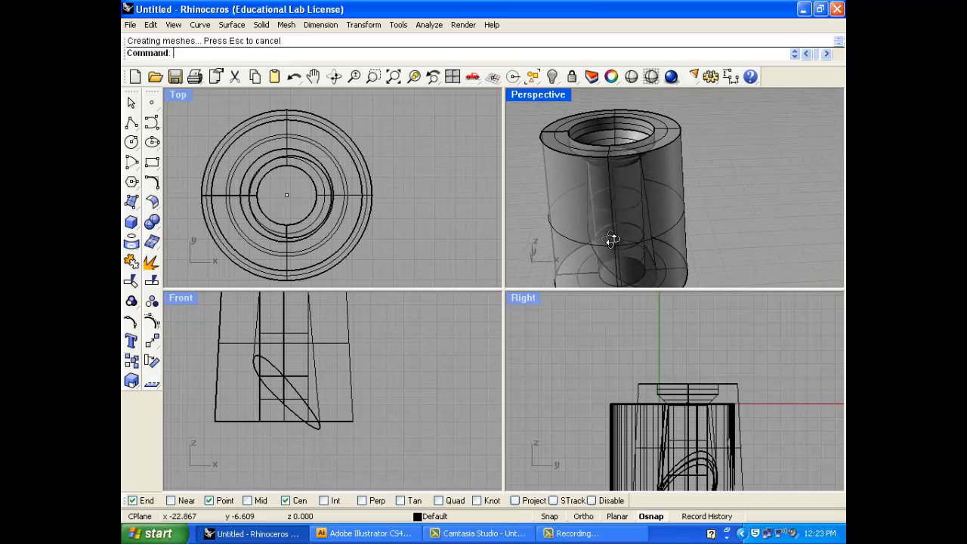
Step: Undo the revolve, and move the profile inward and down in the Front view so it overlaps the tapered wall's upper corner
scroll(304, 359, down, 6)
right_drag(315, 331, 308, 369)
scroll(283, 373, up, 8)
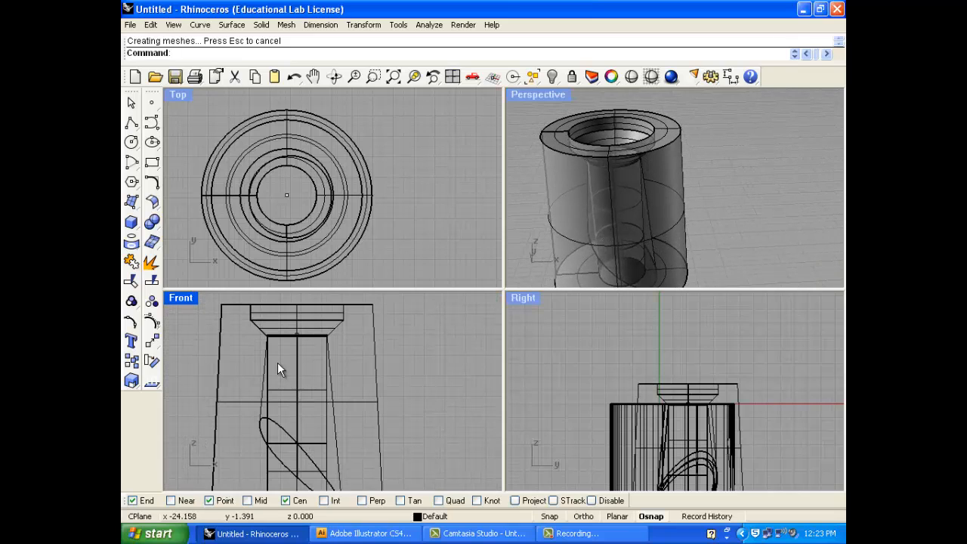
key(ctrl+z)
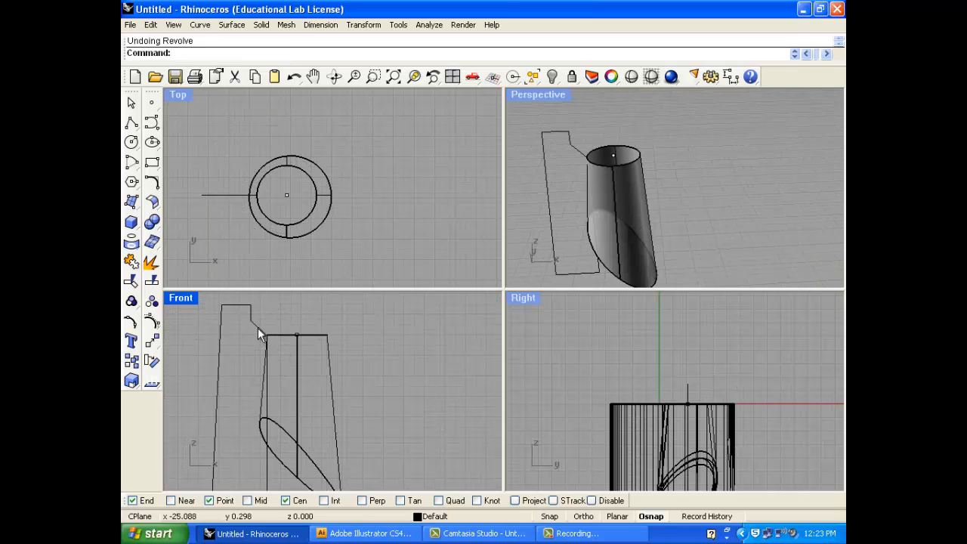
click(257, 330)
drag(253, 322, 267, 357)
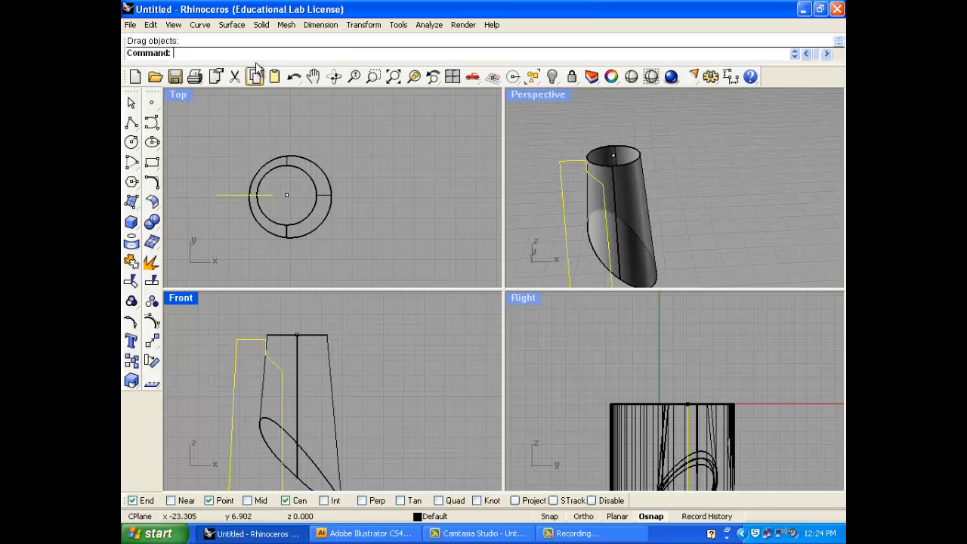
Step: Revolve the repositioned profile a full circle about a vertical axis through the center point of the wall's upper circle
click(232, 24)
click(242, 86)
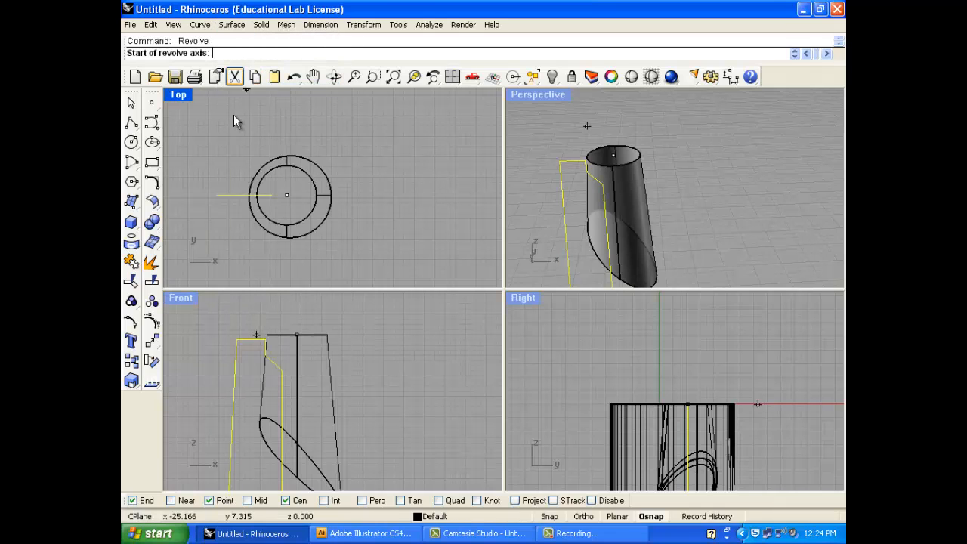
click(287, 195)
click(296, 314)
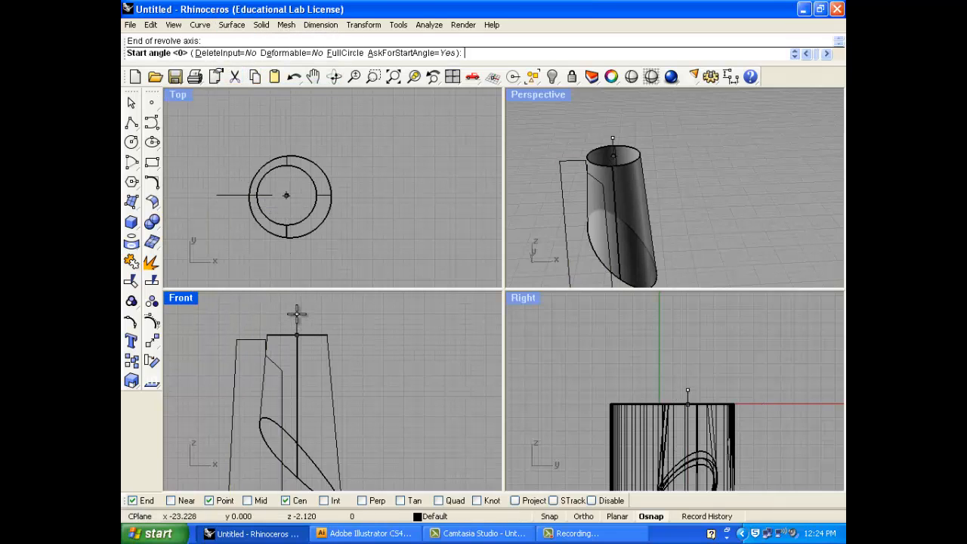
click(345, 53)
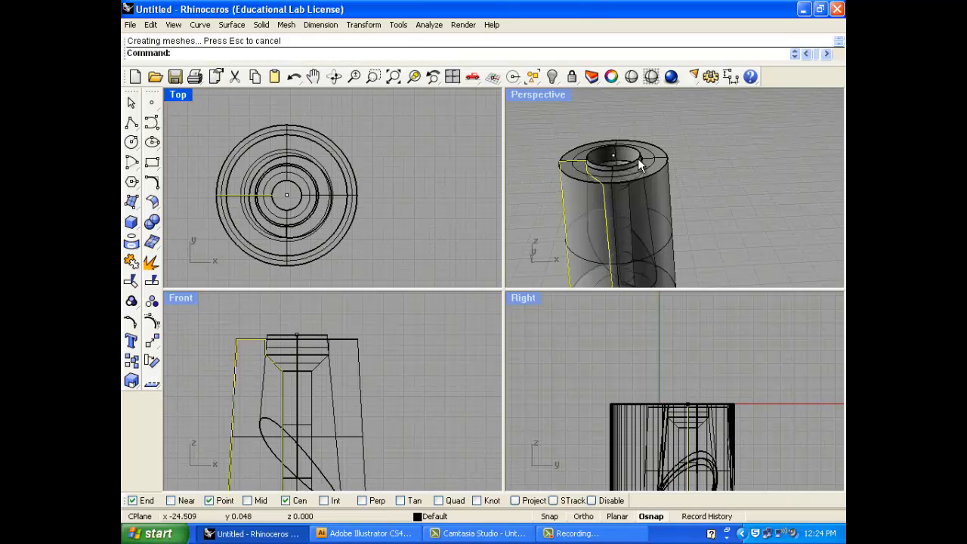
right_drag(639, 165, 550, 201)
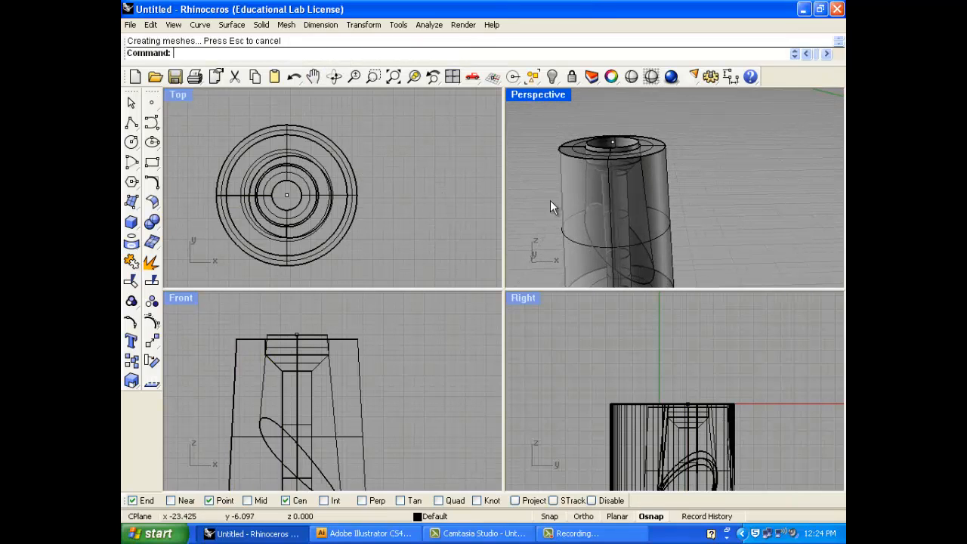
Step: Try to subtract the revolved stepped body from the tapered wall with Boolean Difference
click(153, 224)
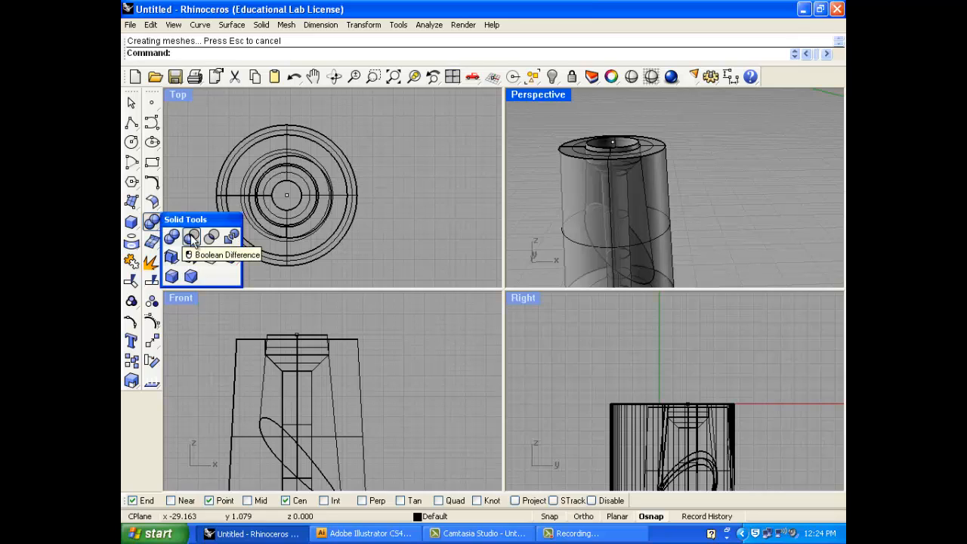
click(192, 239)
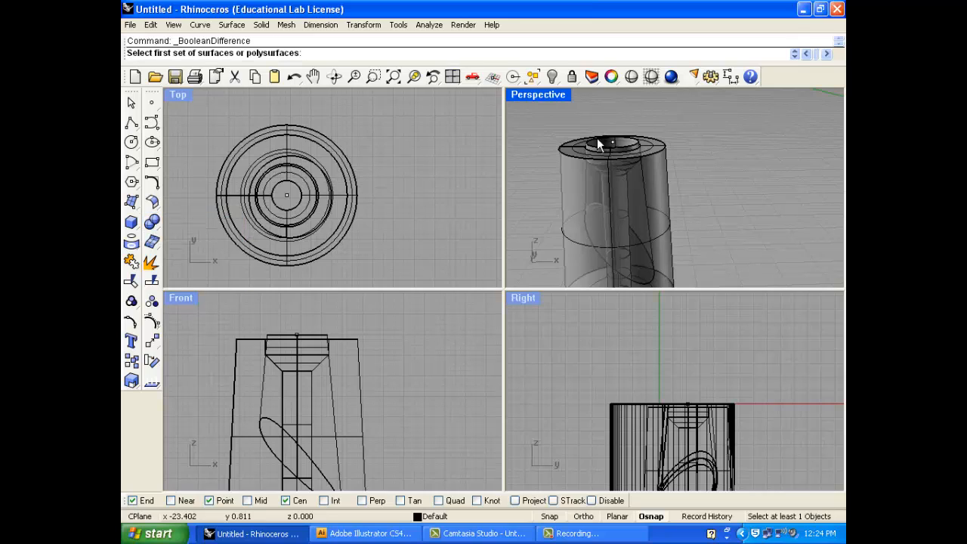
click(331, 388)
key(Return)
click(572, 178)
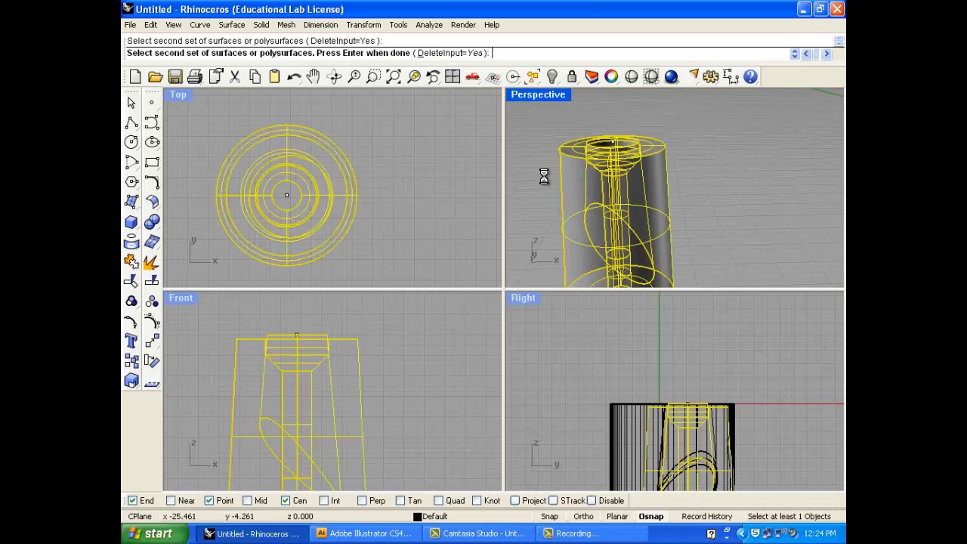
key(Return)
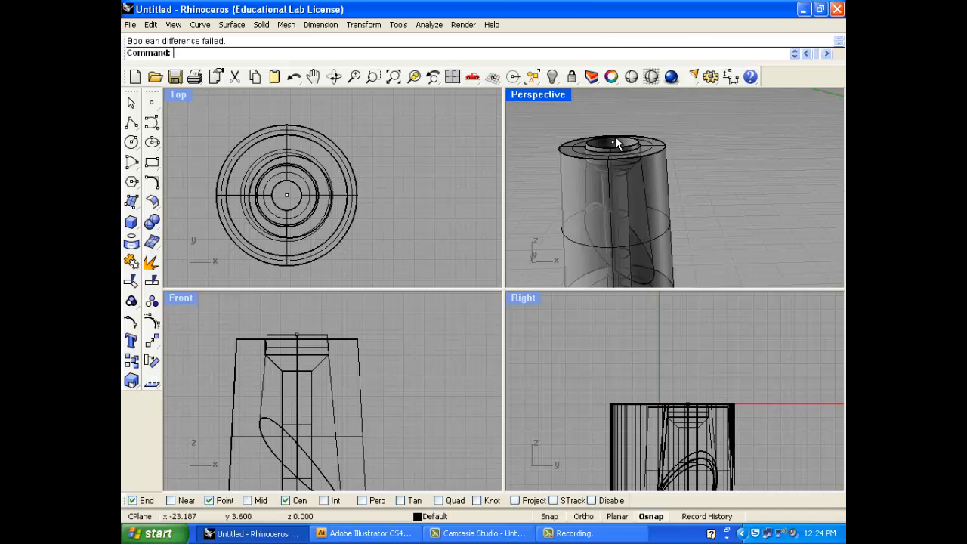
Step: Examine how the upper rim of the tapered wall meets the stepped opening of the revolved body
mouse_move(615, 142)
right_down()
mouse_move(616, 204)
mouse_move(603, 130)
right_up()
click(602, 147)
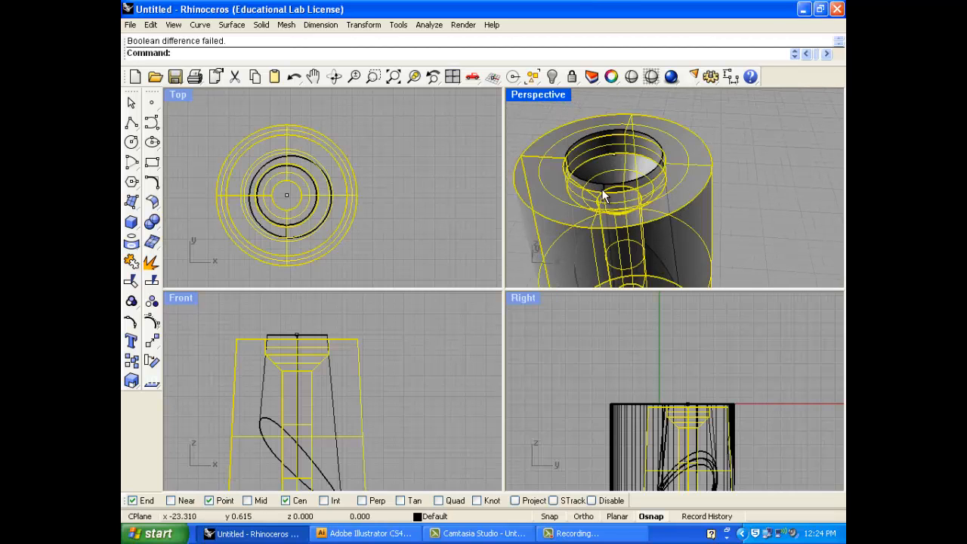
right_drag(602, 191, 599, 164)
click(592, 171)
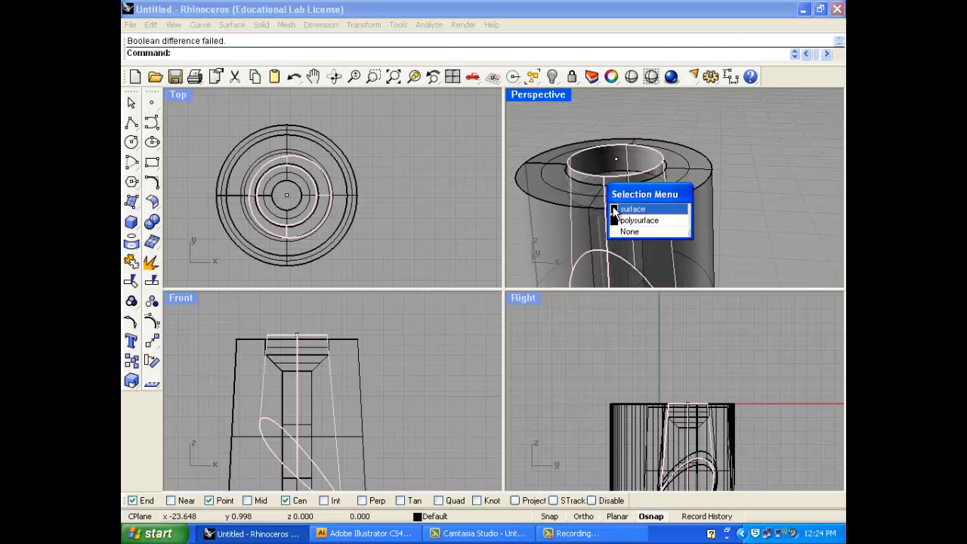
key(Escape)
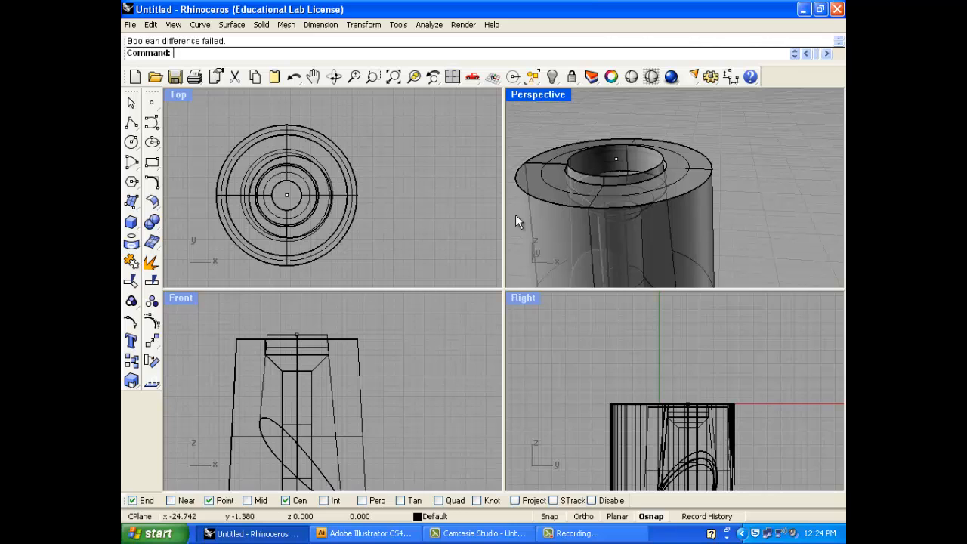
mouse_move(547, 192)
right_down()
mouse_move(582, 209)
mouse_move(583, 130)
right_up()
click(597, 148)
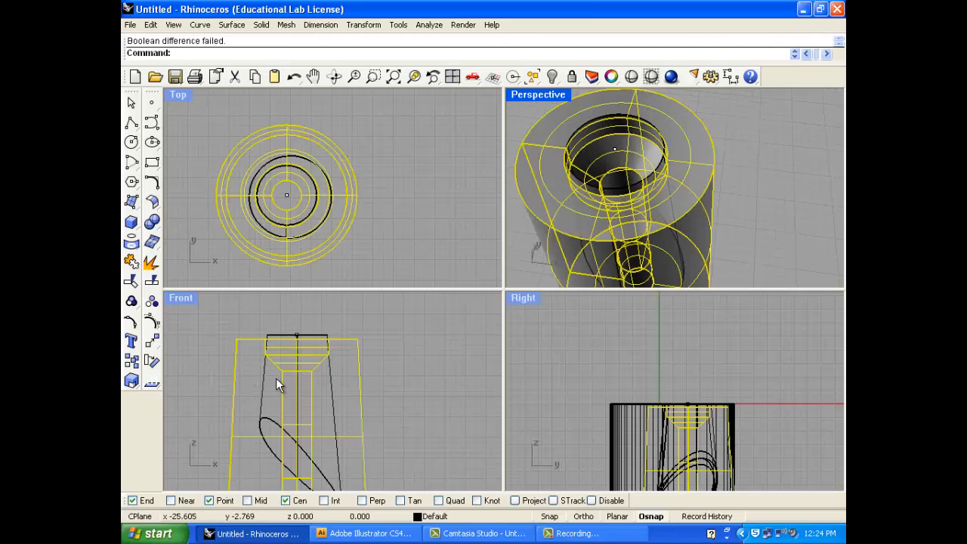
Step: Cap the planar holes of the tapered wall, and check its upper and slanted ends in the Perspective viewport
click(314, 340)
click(261, 25)
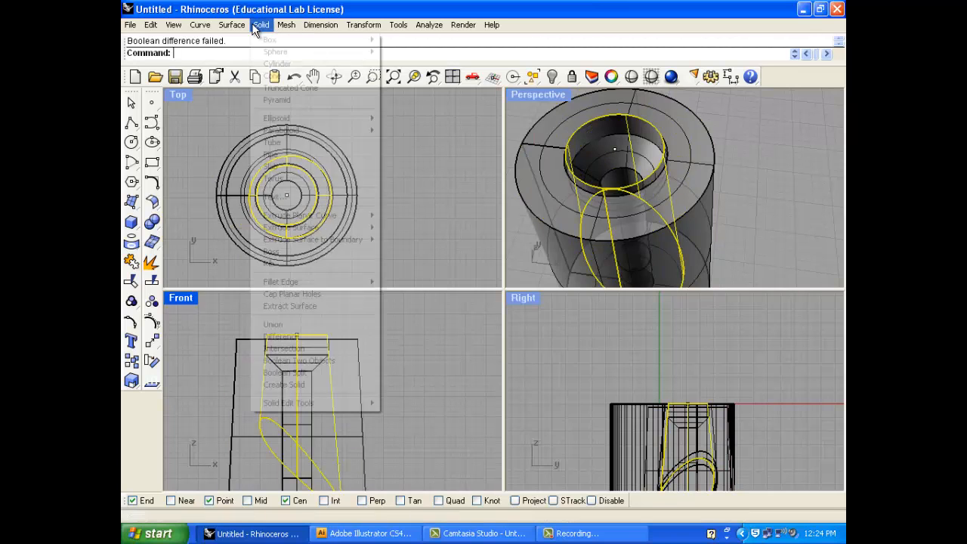
click(321, 295)
right_drag(624, 212, 568, 261)
scroll(622, 203, up, 6)
scroll(591, 186, down, 5)
scroll(568, 260, up, 2)
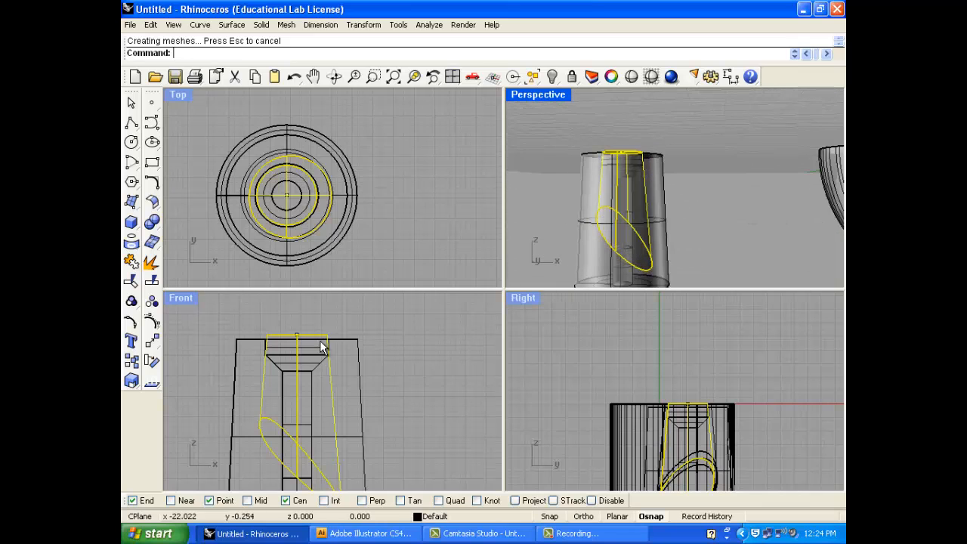
click(386, 379)
Step: Draw a diagonal line about 14 units long above the wall's slanted end in the Front view, and move it clear of the body in Top
scroll(248, 387, down, 2)
right_drag(248, 388, 252, 347)
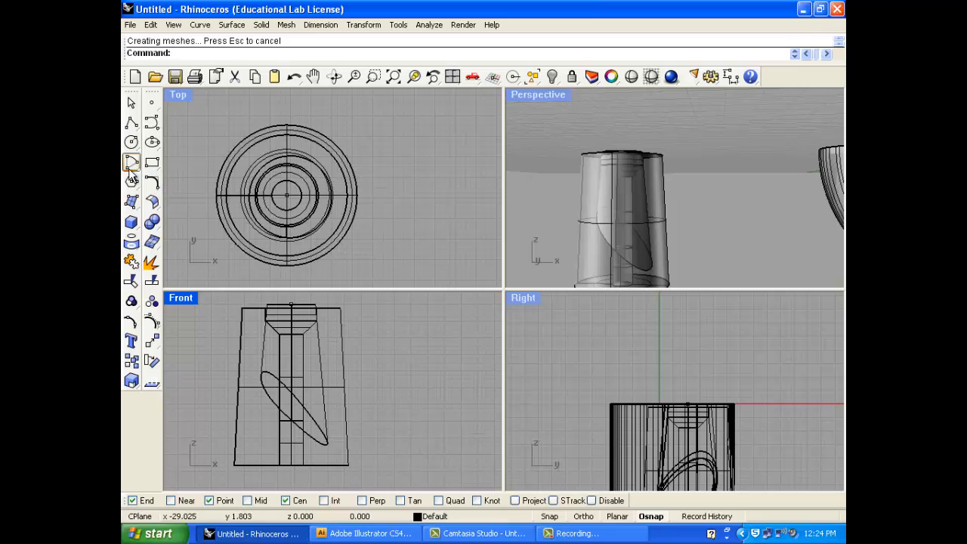
click(132, 162)
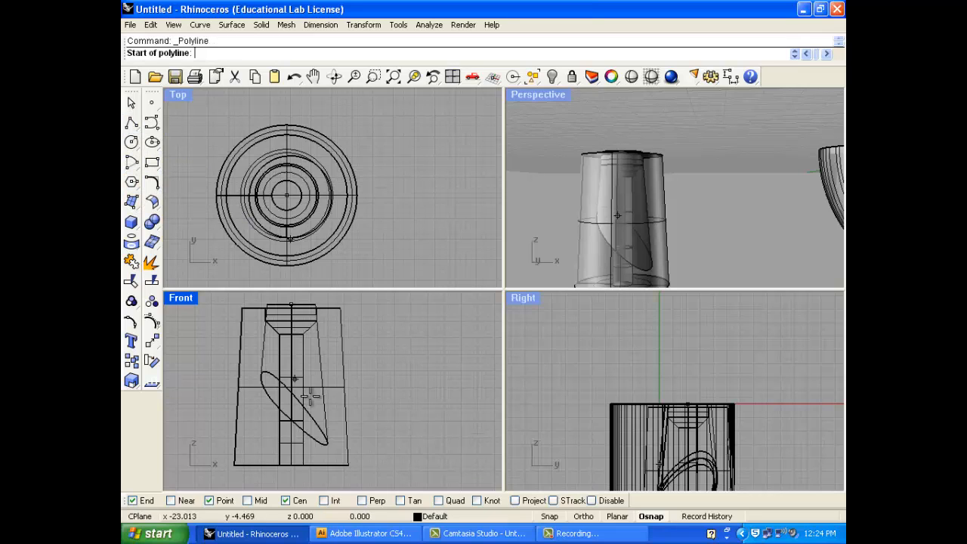
click(383, 463)
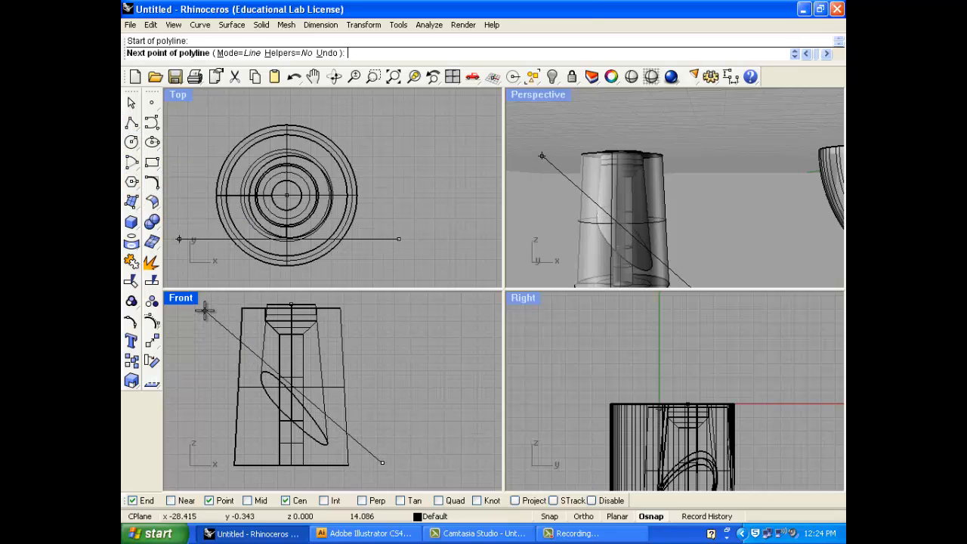
click(206, 313)
key(Return)
click(359, 442)
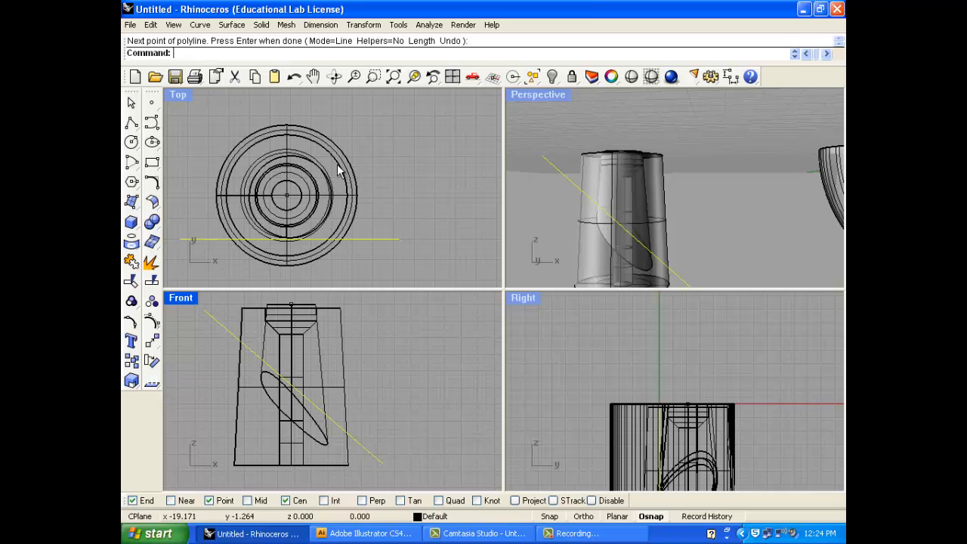
scroll(327, 176, down, 2)
drag(367, 226, 371, 252)
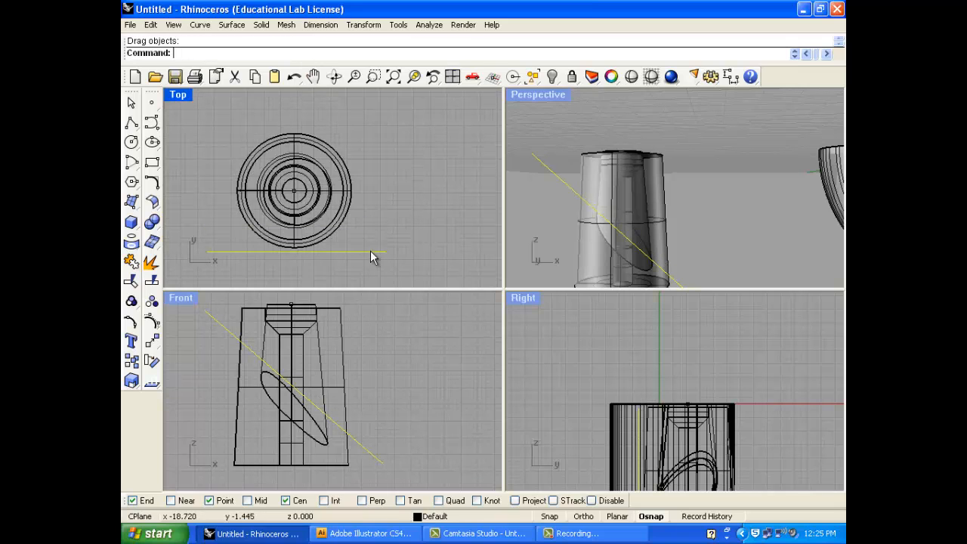
Step: Extrude the diagonal line straight along the Top view's vertical direction into a slanted plane spanning the whole body
click(260, 24)
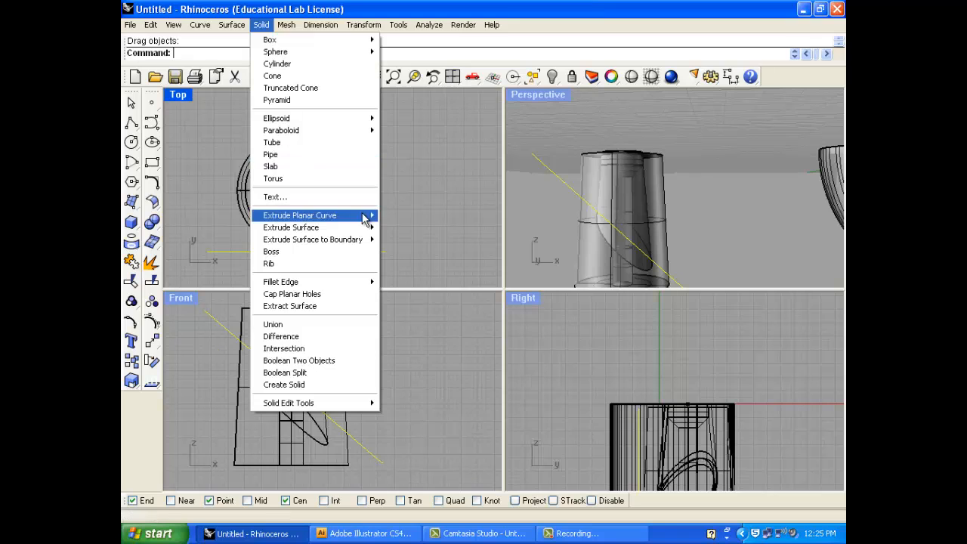
mouse_move(362, 216)
click(398, 219)
click(266, 53)
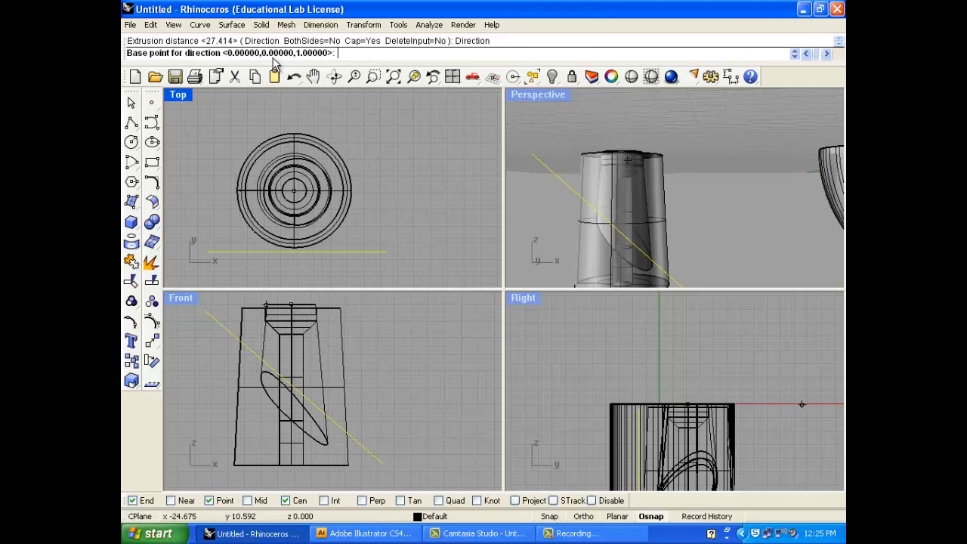
click(394, 241)
click(395, 132)
click(393, 121)
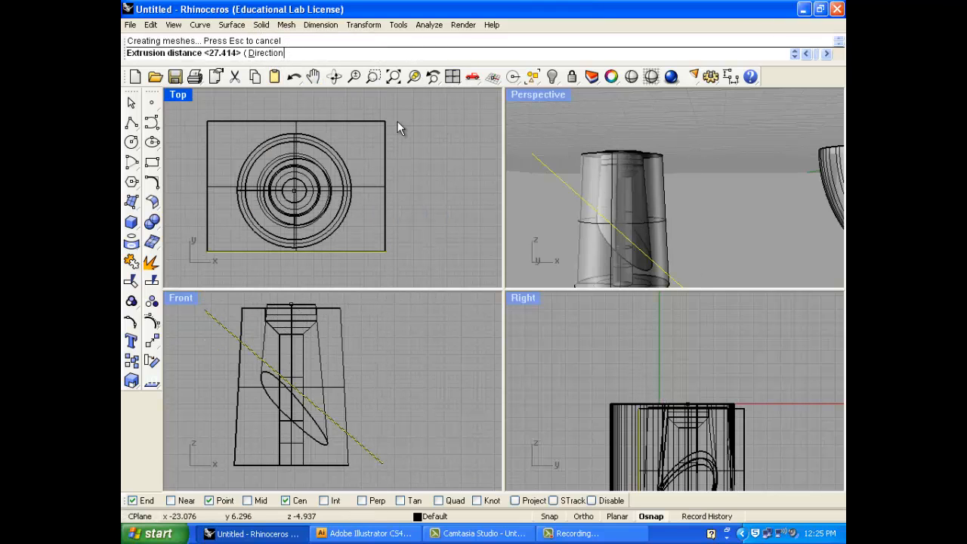
Step: Split the slanted plane using the tapered wall as the cutting object
click(151, 281)
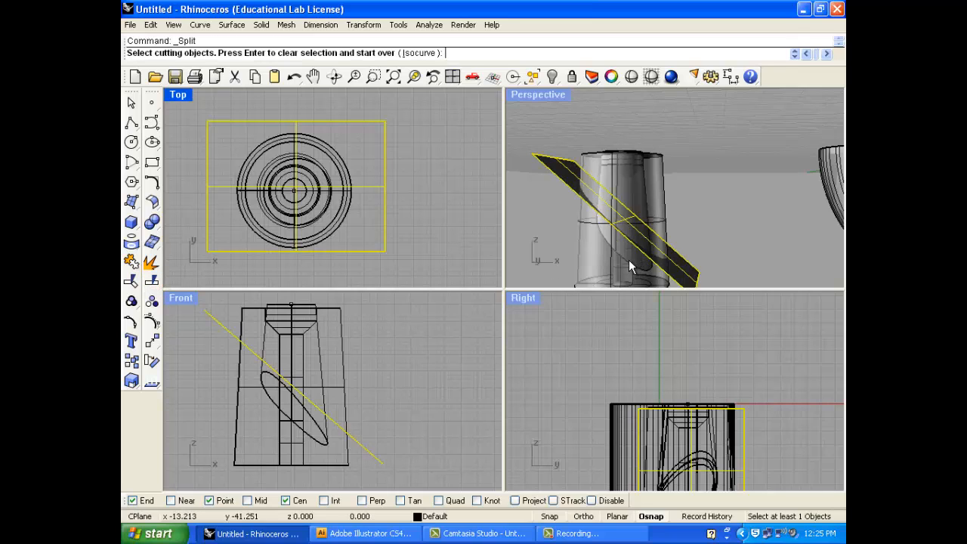
key(Escape)
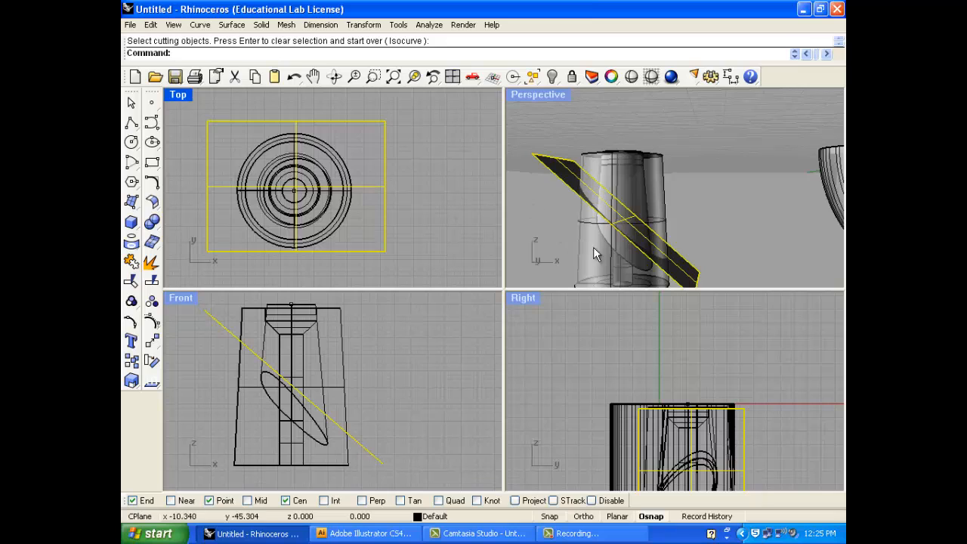
right_click(571, 231)
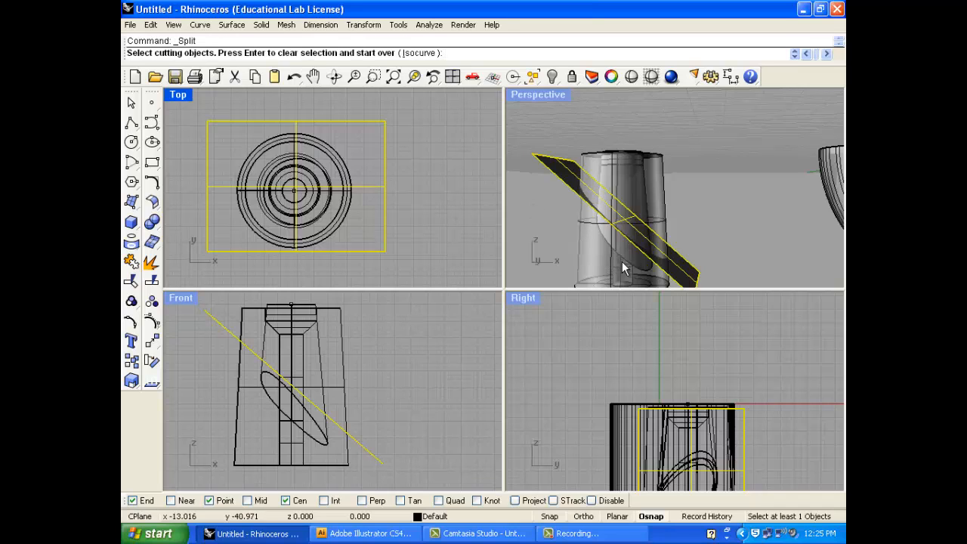
click(624, 264)
click(653, 295)
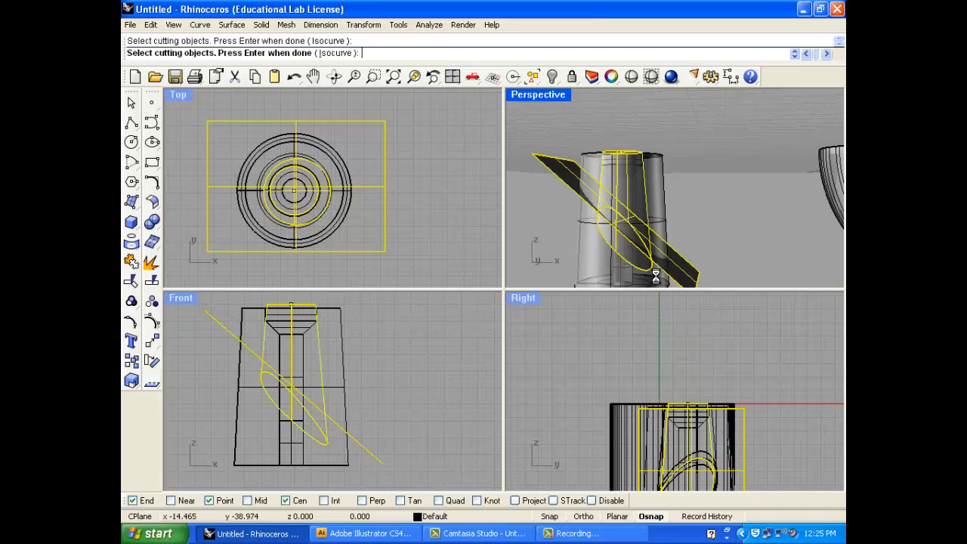
right_click(656, 274)
click(637, 266)
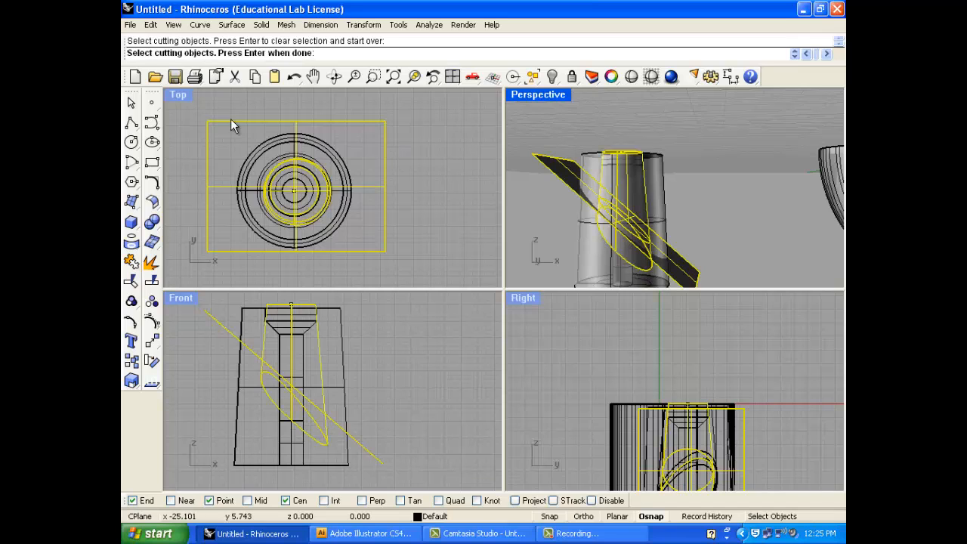
click(130, 101)
click(419, 149)
Step: Split the tapered wall using the outer part of the slanted plane as the cutting object
right_click(419, 150)
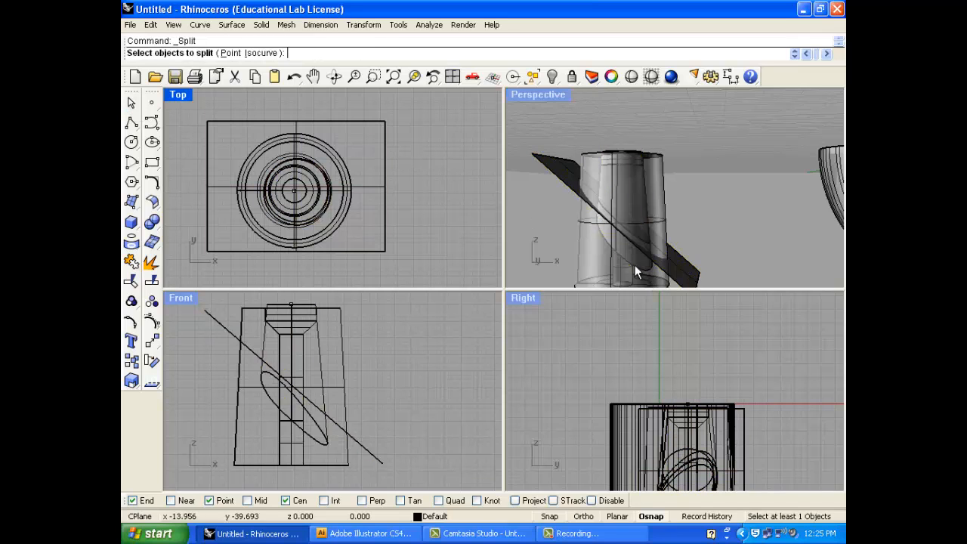
click(632, 265)
click(680, 310)
right_click(683, 272)
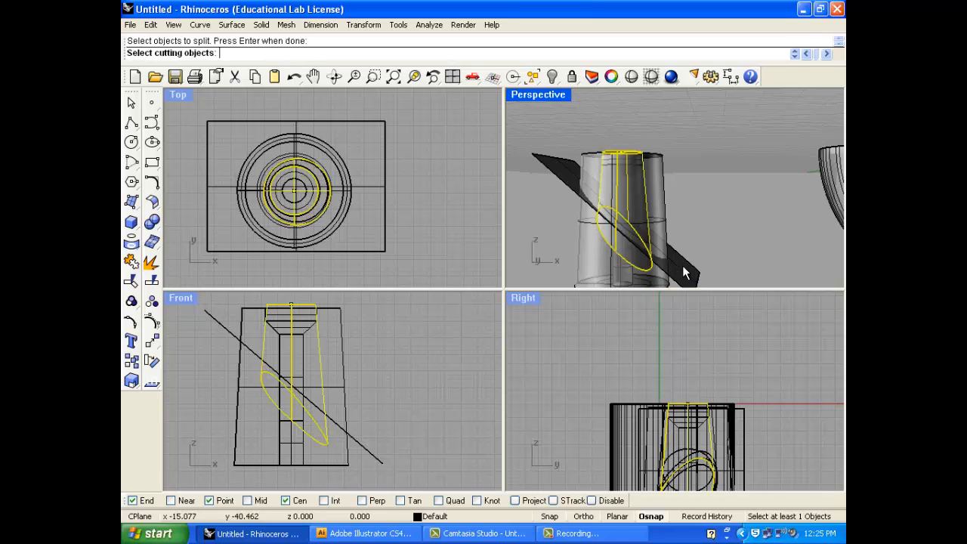
click(683, 272)
right_click(684, 272)
Step: Delete the outer part of the slanted plane and the tapered wall piece below it
click(684, 272)
key(Delete)
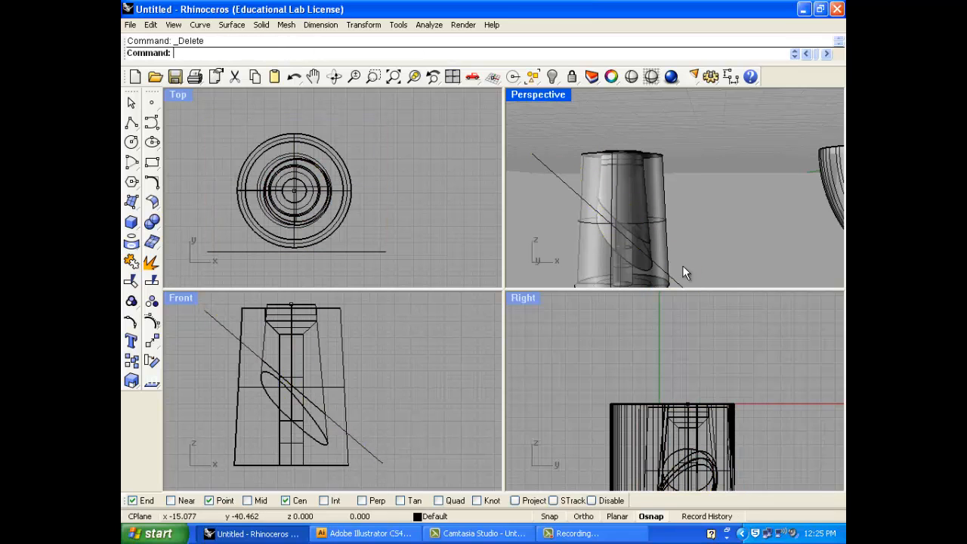
click(644, 269)
key(Delete)
right_drag(632, 238, 639, 254)
right_click(617, 208)
drag(301, 202, 222, 212)
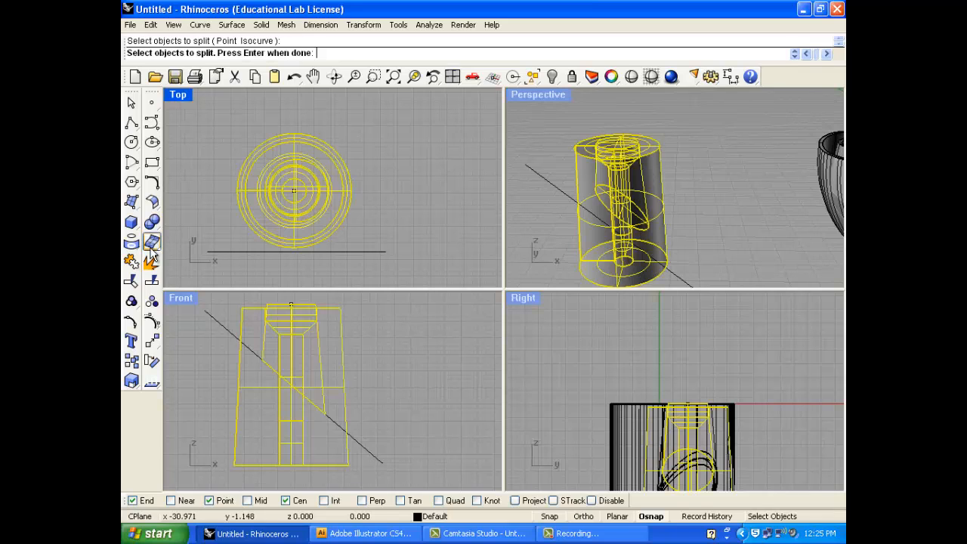
click(131, 263)
right_drag(660, 163, 642, 113)
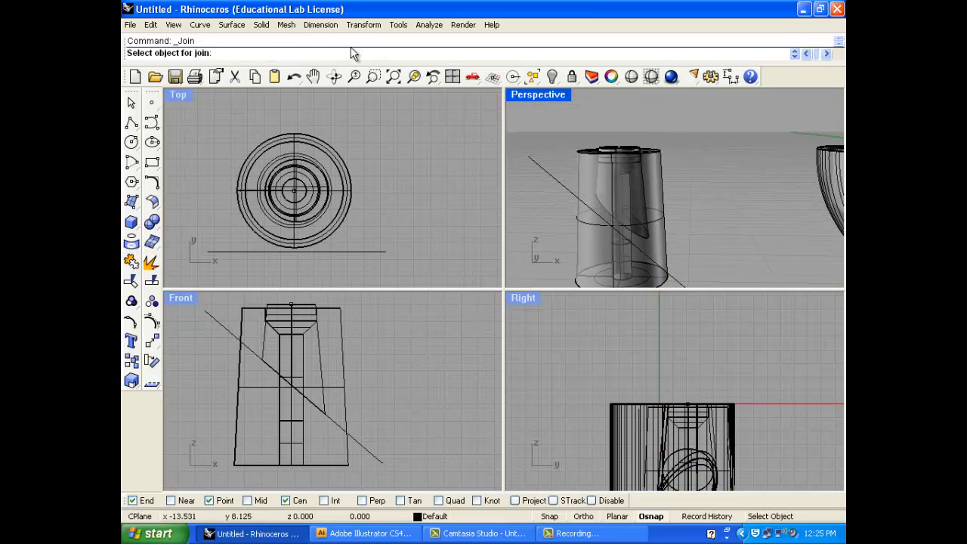
click(224, 22)
click(356, 210)
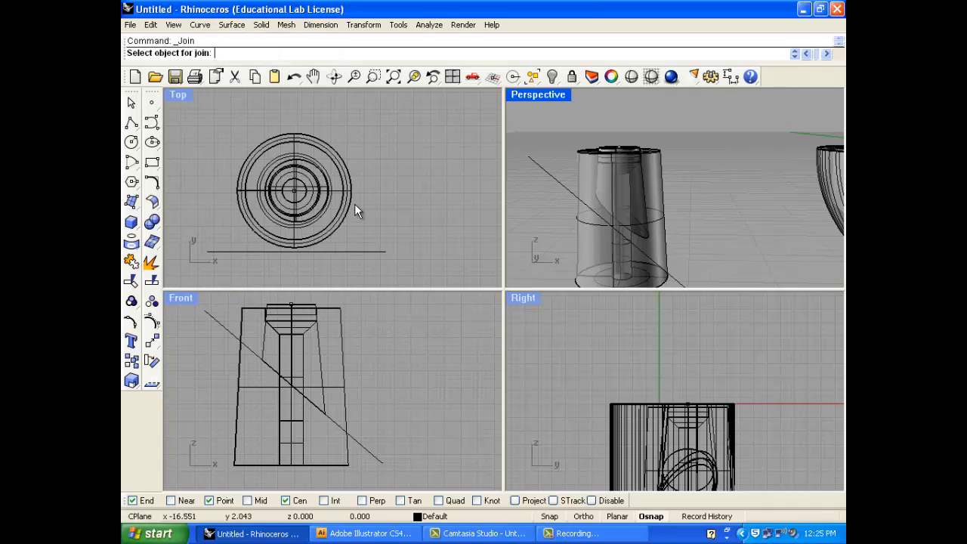
Step: Try a Boolean difference between the capped tapered wall and the revolved stepped body
click(161, 220)
click(188, 235)
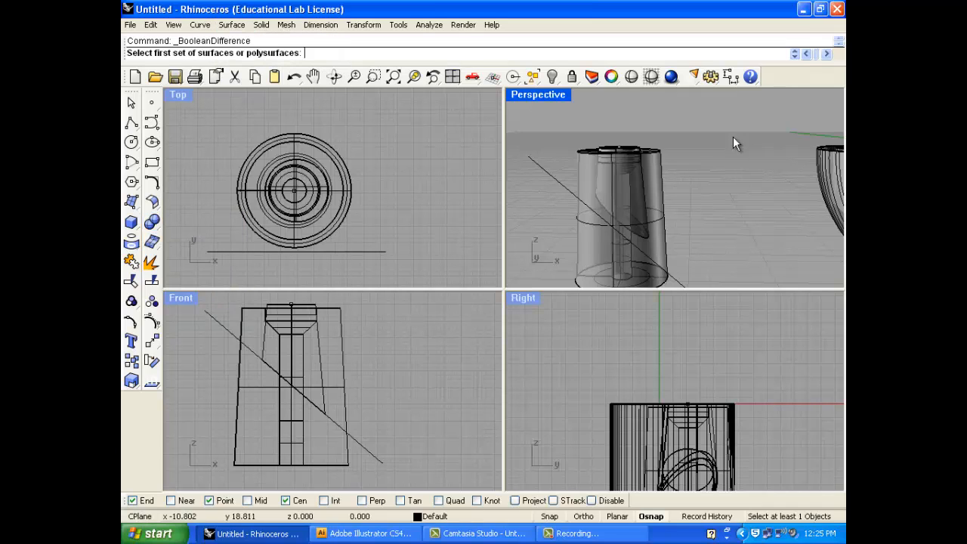
click(632, 147)
key(Return)
click(655, 163)
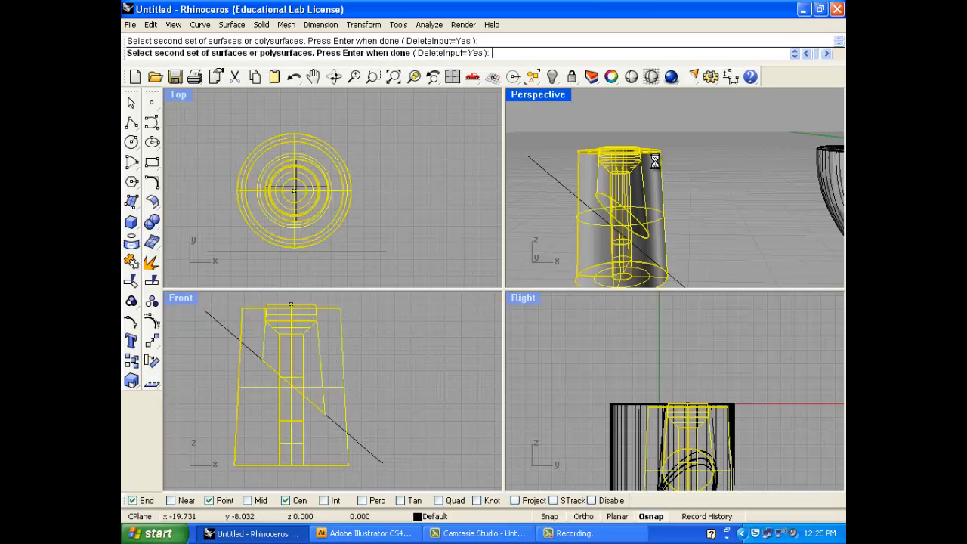
key(Return)
Step: Maximize the Perspective view and examine the rim where the tapered wall passes through the stepped body
right_drag(655, 160, 631, 153)
scroll(619, 182, up, 4)
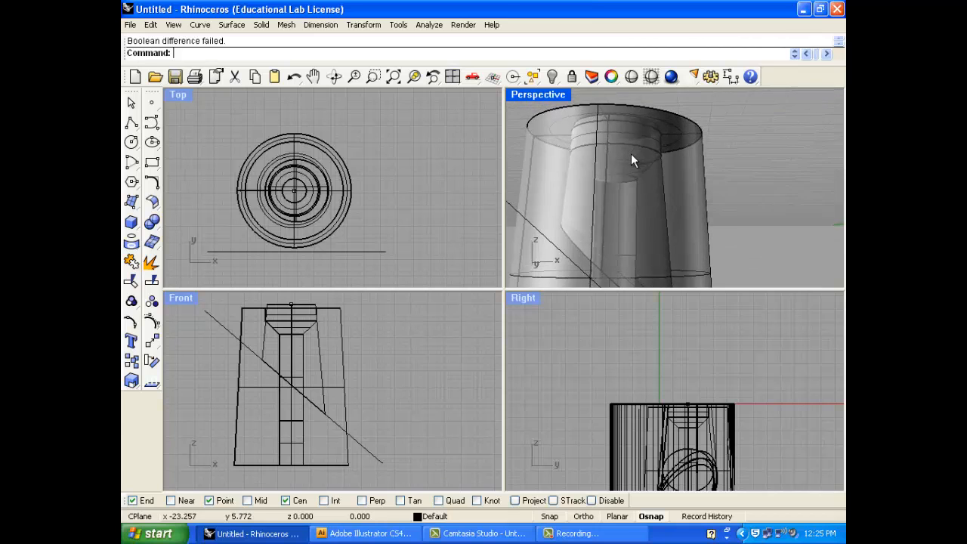
scroll(631, 153, down, 3)
scroll(604, 175, up, 3)
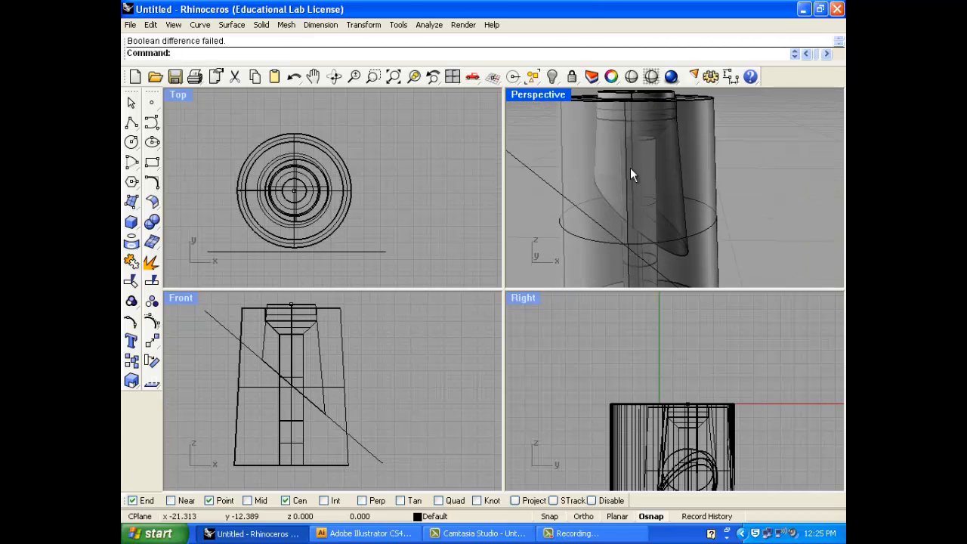
double_click(536, 93)
right_drag(610, 173, 306, 231)
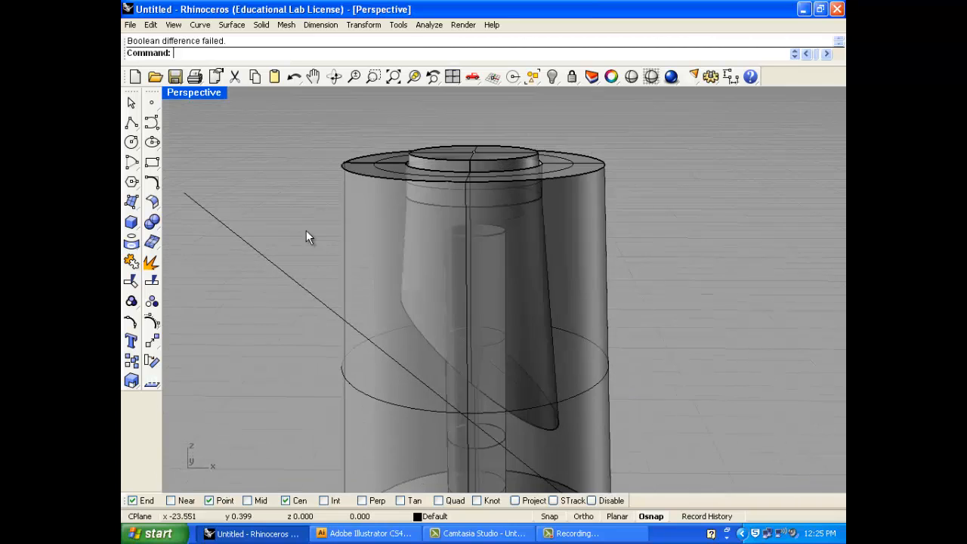
click(155, 281)
click(434, 158)
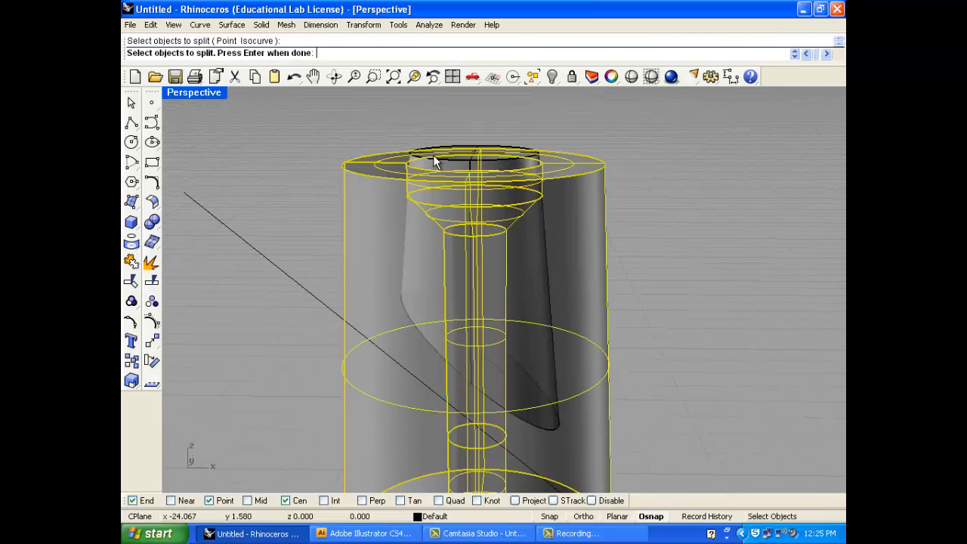
click(437, 151)
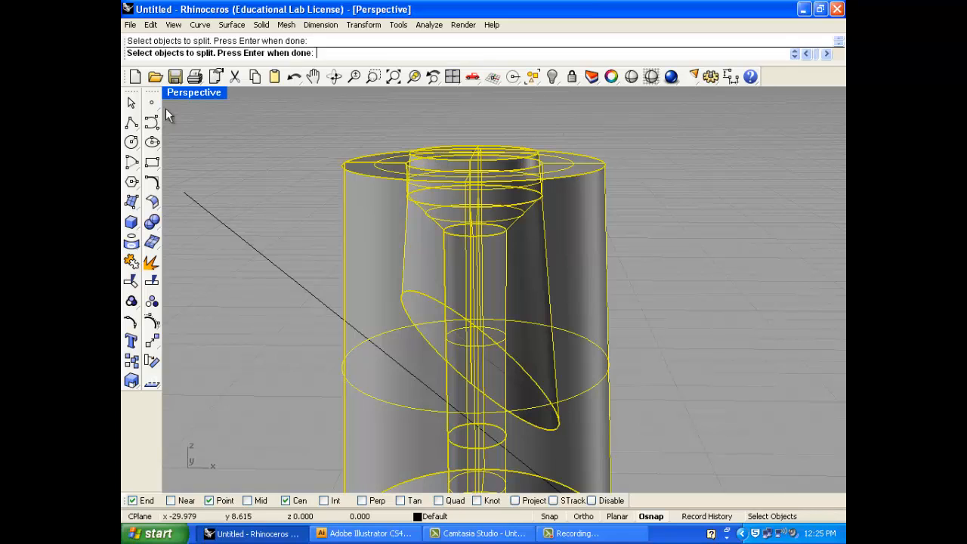
click(131, 104)
click(408, 188)
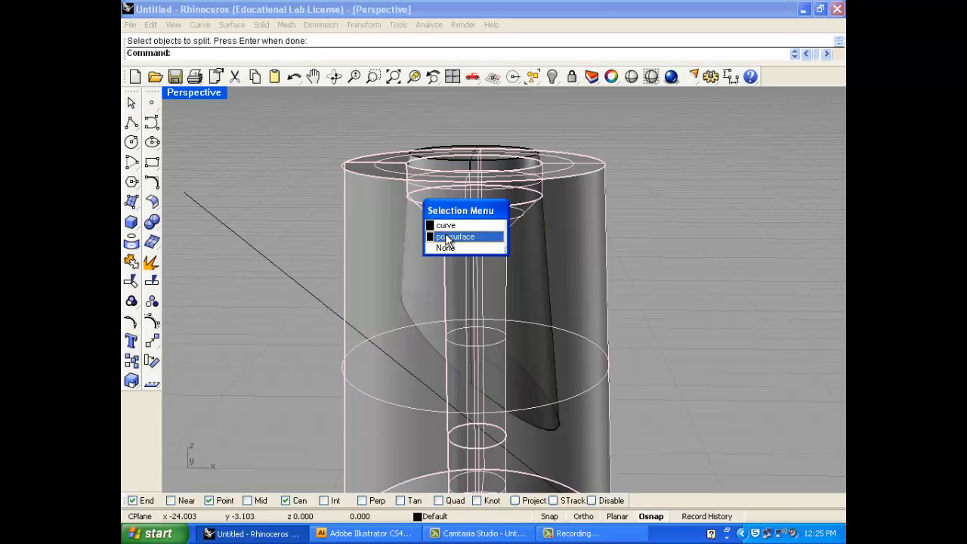
click(446, 236)
click(430, 181)
click(434, 158)
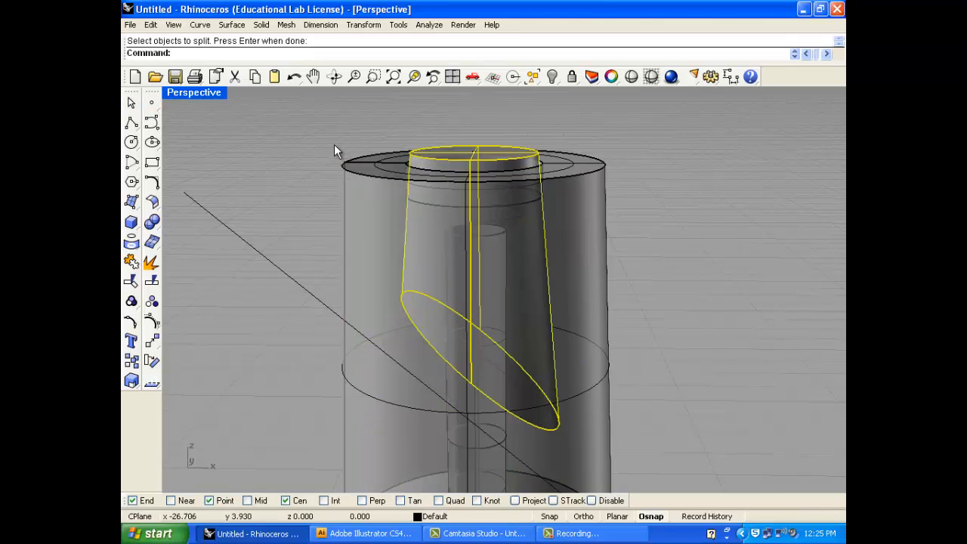
click(334, 145)
click(150, 273)
click(429, 158)
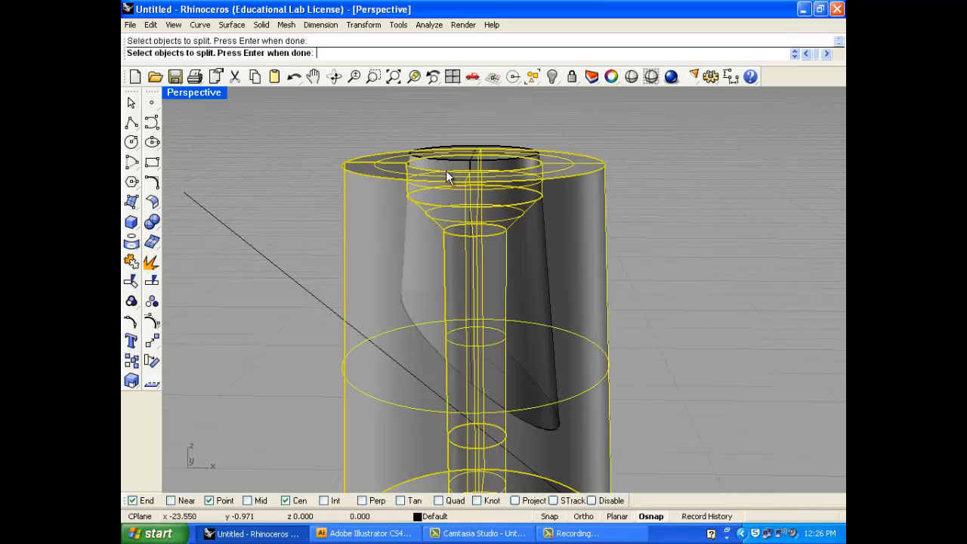
key(Escape)
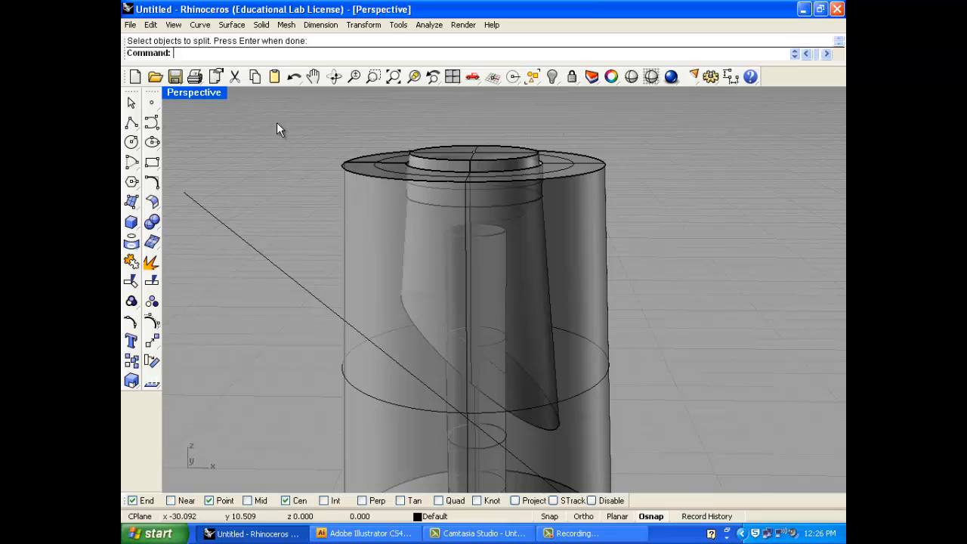
Step: Split the capped tapered wall using the stepped body as the cutting object
key(Return)
click(446, 154)
key(Return)
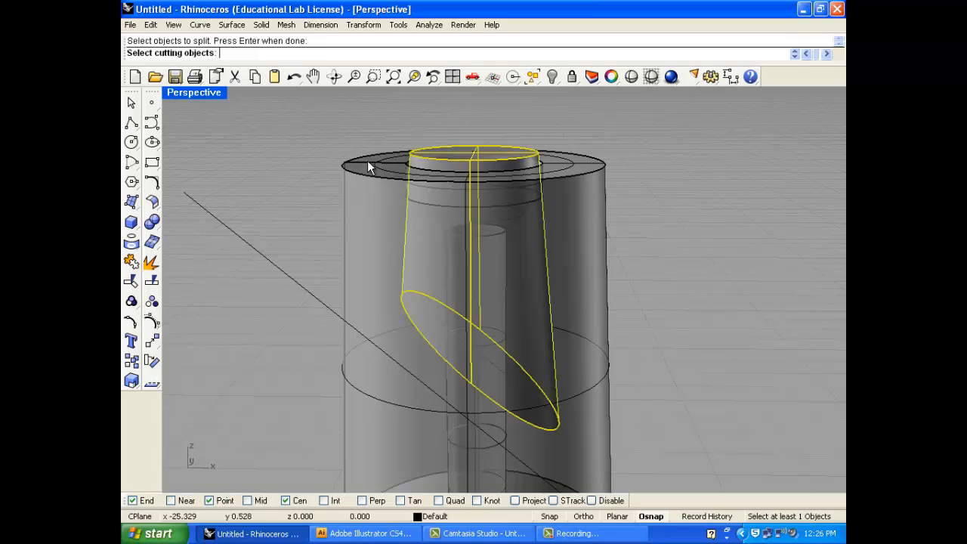
click(369, 167)
click(401, 204)
key(Return)
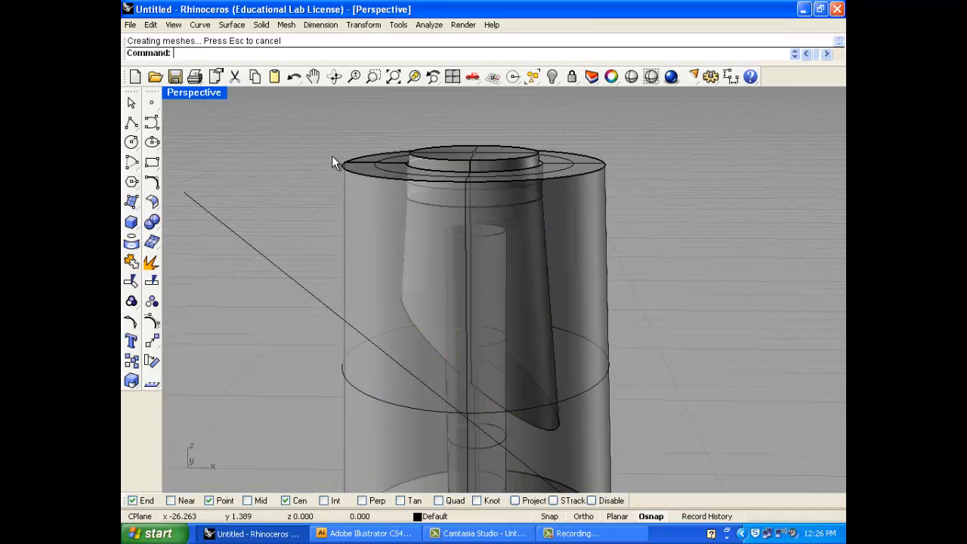
Step: Try to split the stepped body using the upper tapered wall piece as the cutting object
key(Return)
click(350, 168)
key(Return)
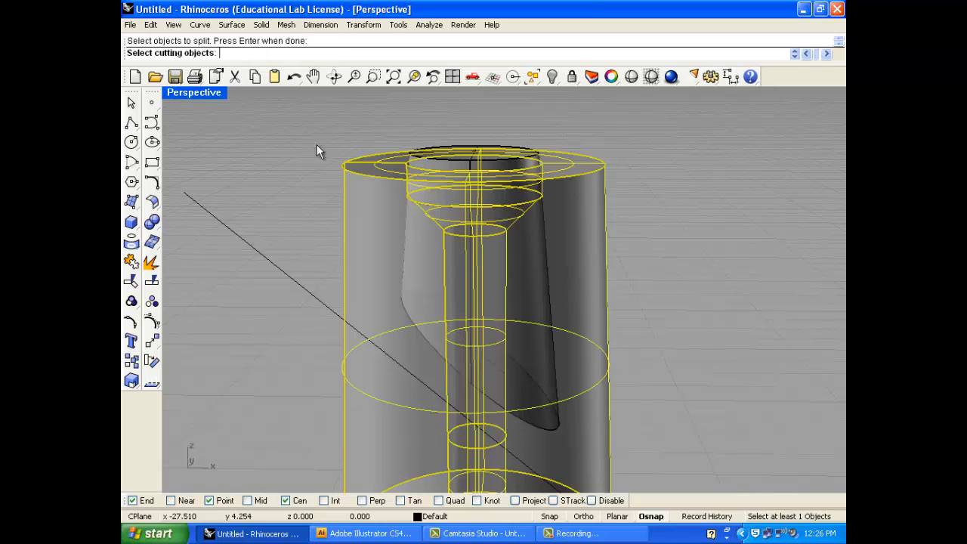
click(458, 157)
key(Return)
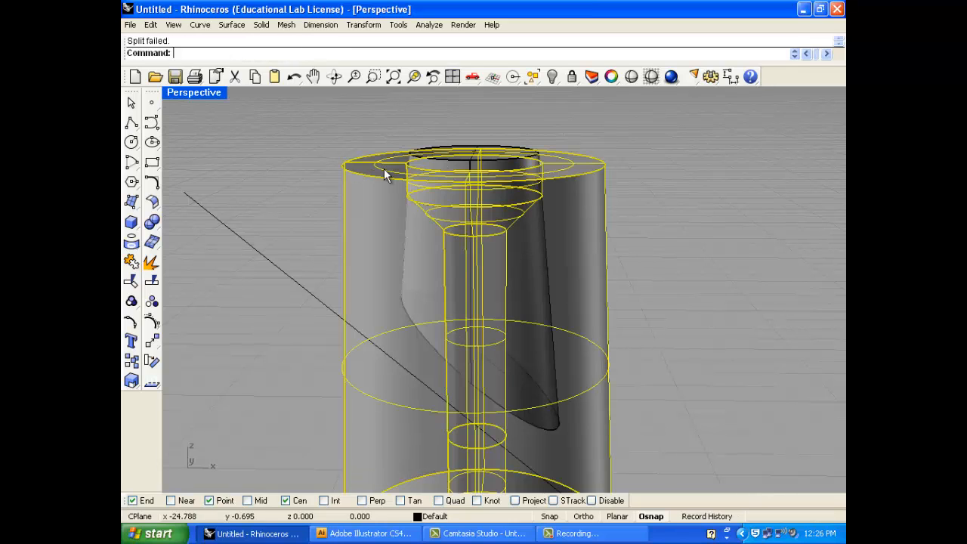
Step: Delete the stepped body and the lower tapered wall surface as a test, and undo both deletions
key(Delete)
click(425, 234)
key(Delete)
right_drag(398, 262, 436, 265)
key(ctrl+z)
key(ctrl+z)
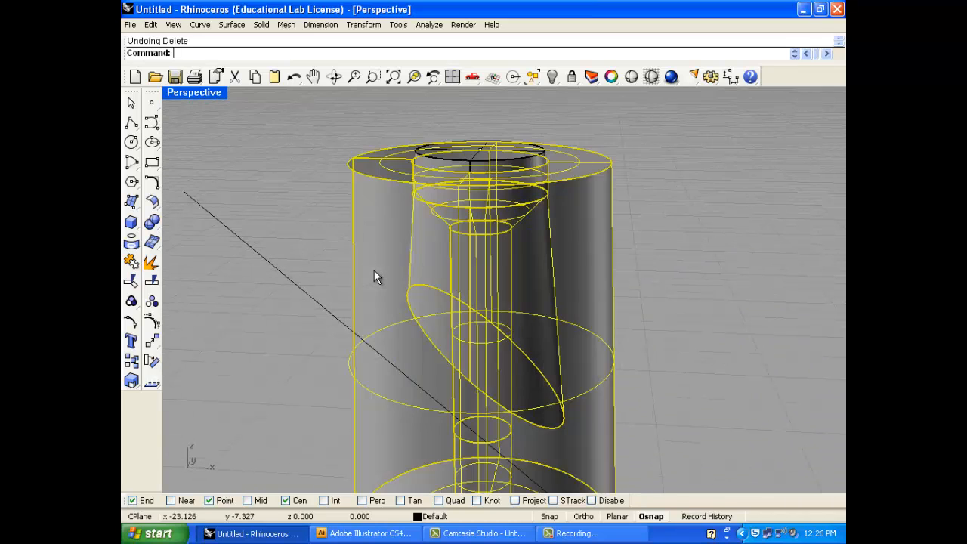
click(332, 244)
click(468, 226)
click(378, 185)
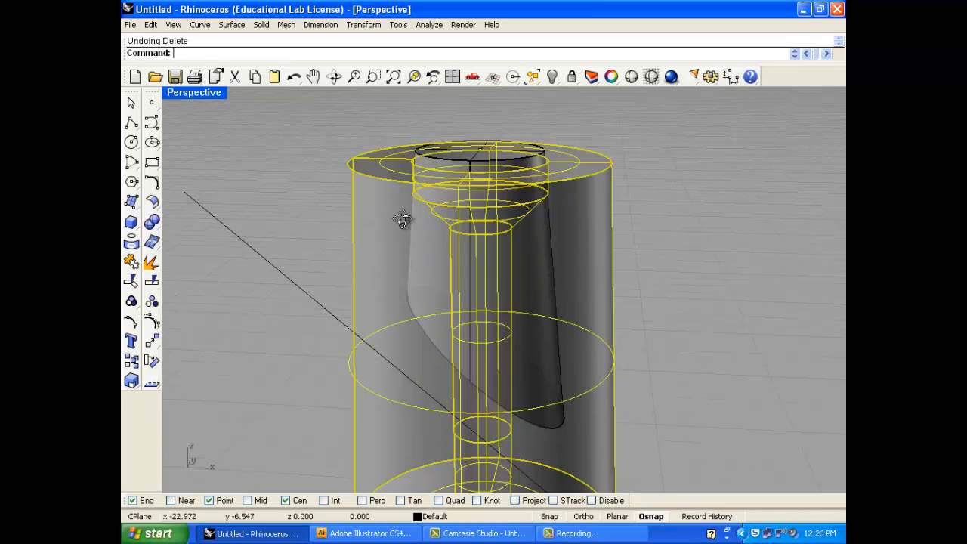
right_drag(402, 219, 384, 254)
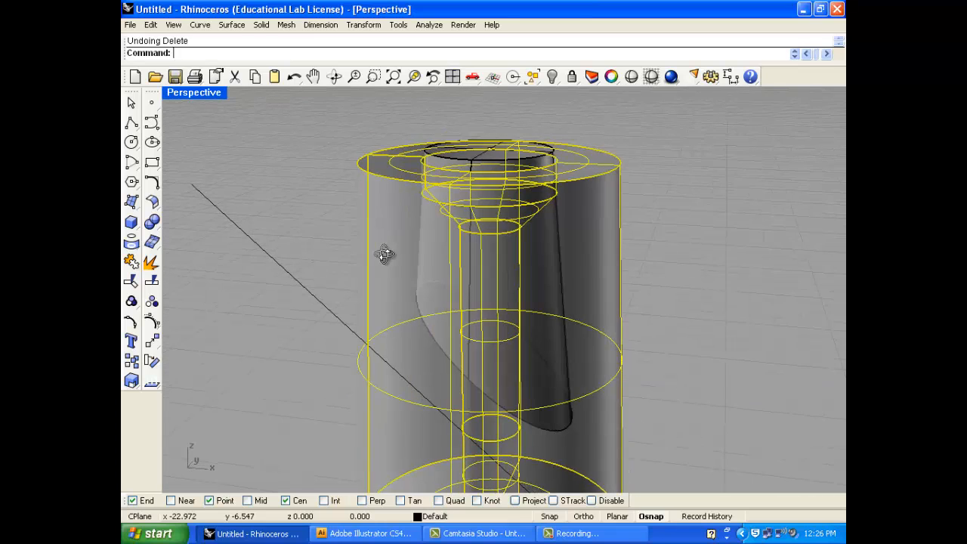
click(311, 235)
click(436, 243)
click(329, 230)
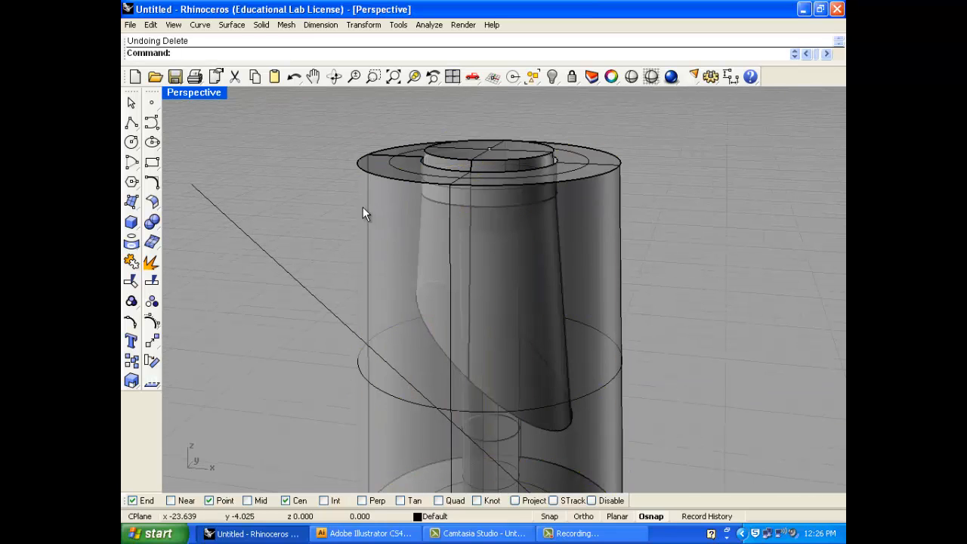
click(152, 281)
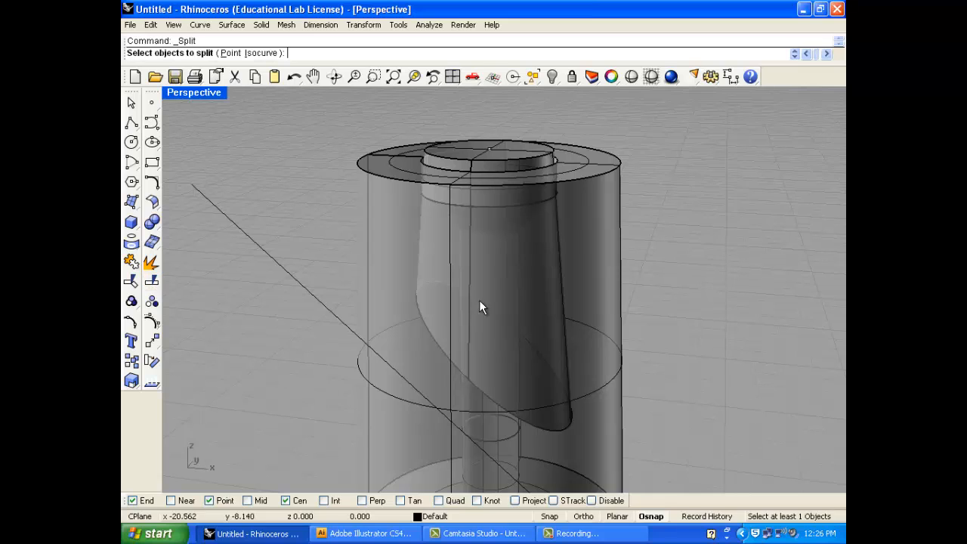
click(383, 169)
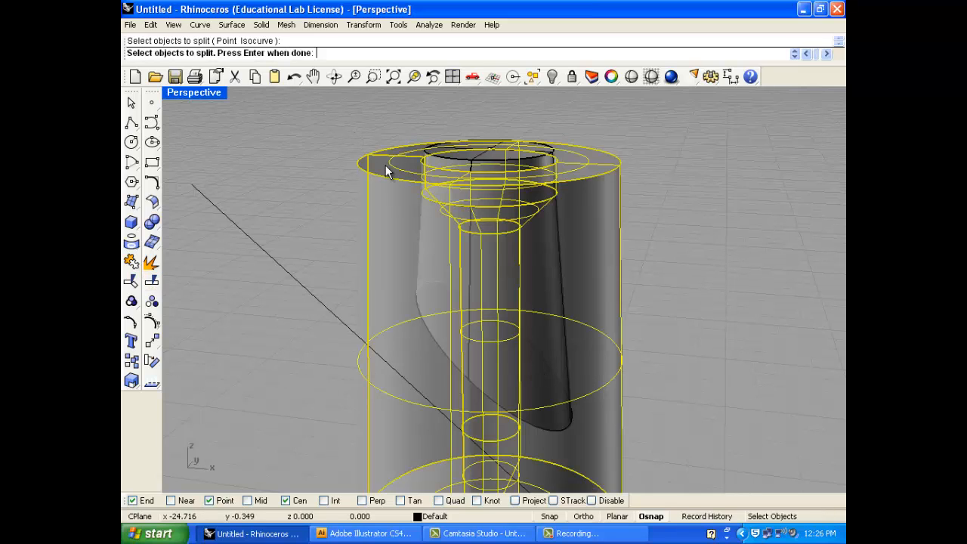
key(Return)
click(422, 298)
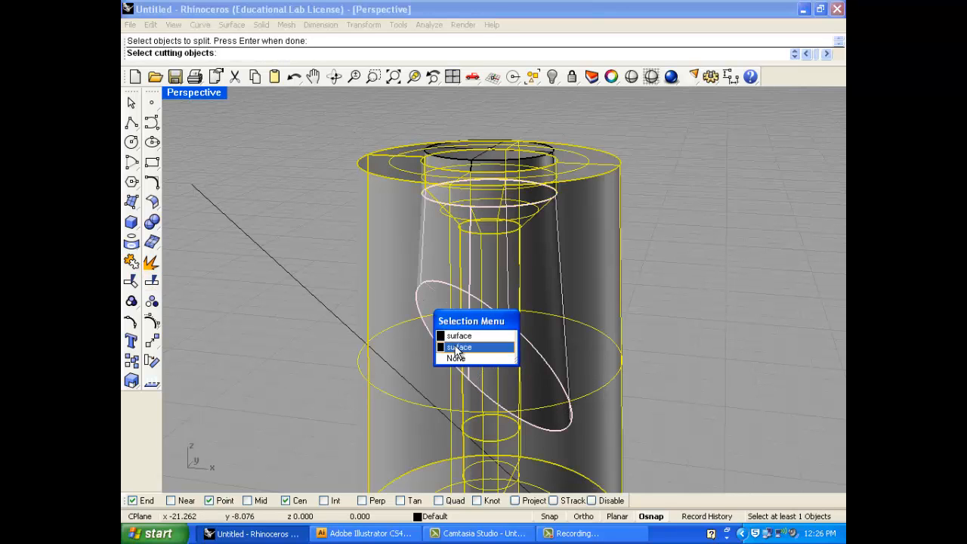
key(Escape)
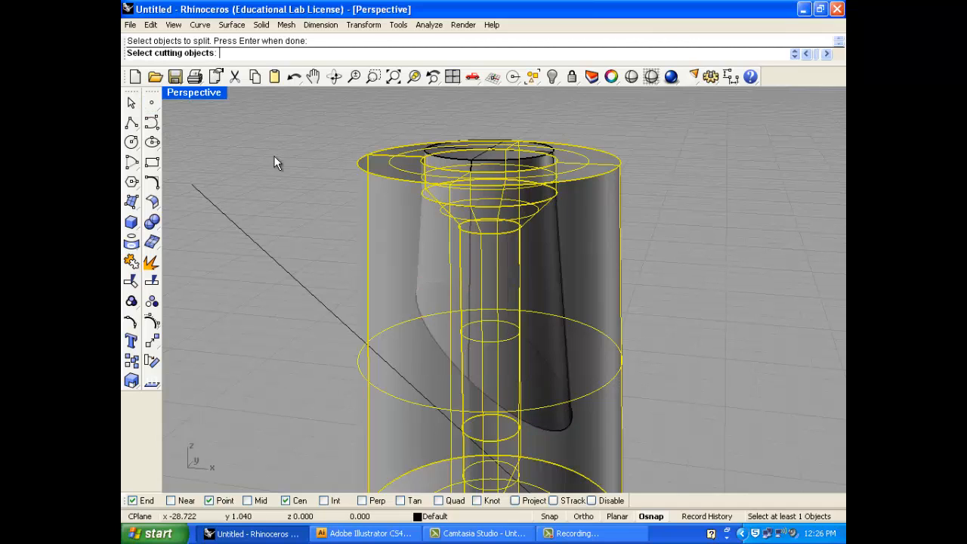
key(Escape)
Step: Join the capped upper piece of the tapered wall with the tapered wall surface below it
key(Return)
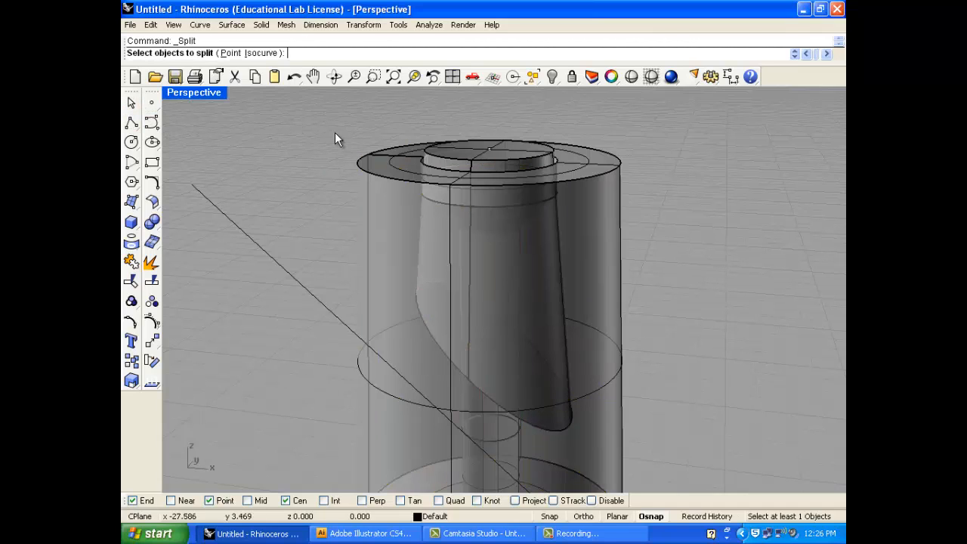
drag(335, 136, 614, 415)
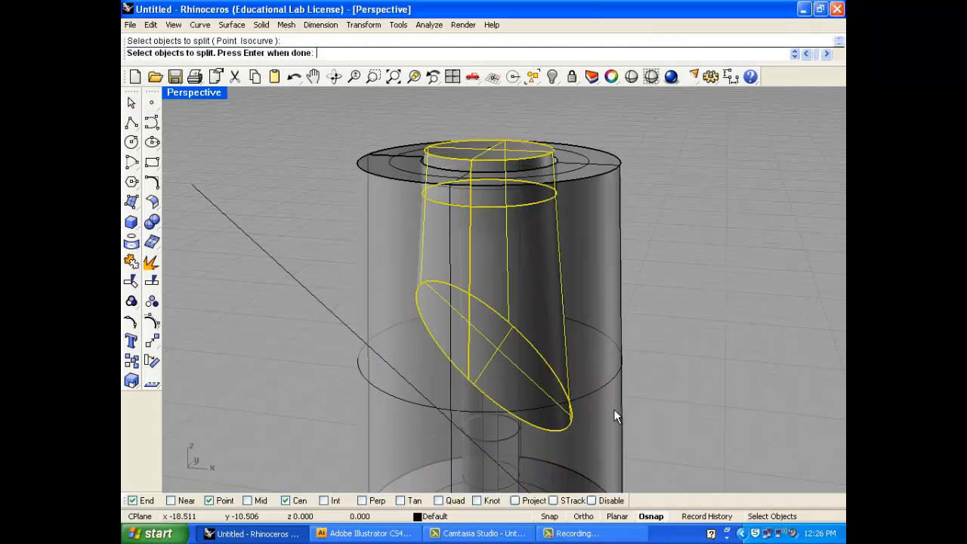
click(131, 262)
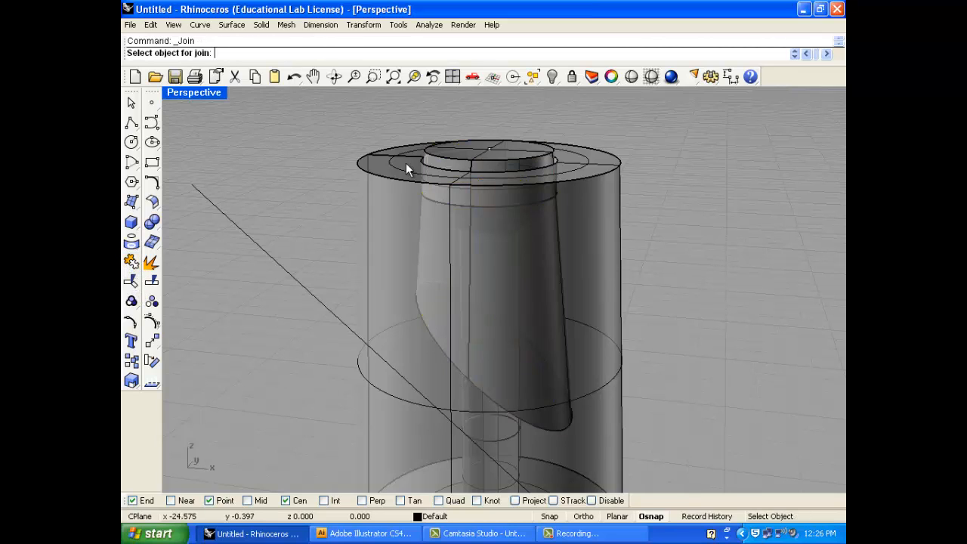
click(433, 152)
click(480, 151)
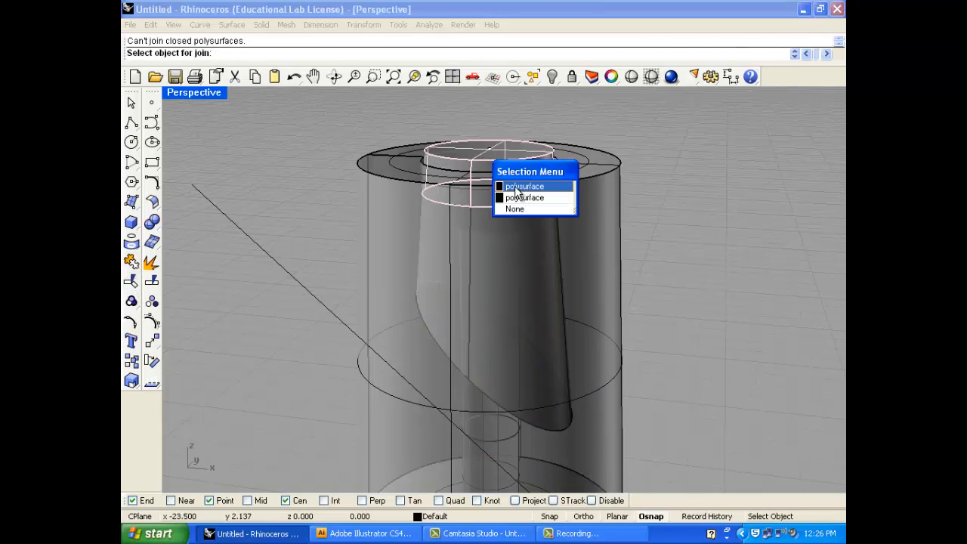
click(513, 188)
click(555, 220)
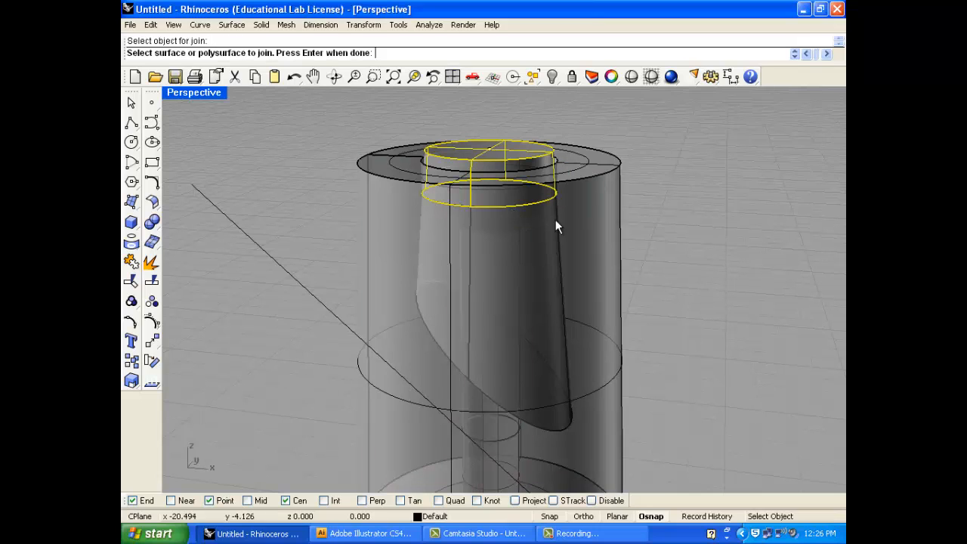
key(Return)
click(494, 143)
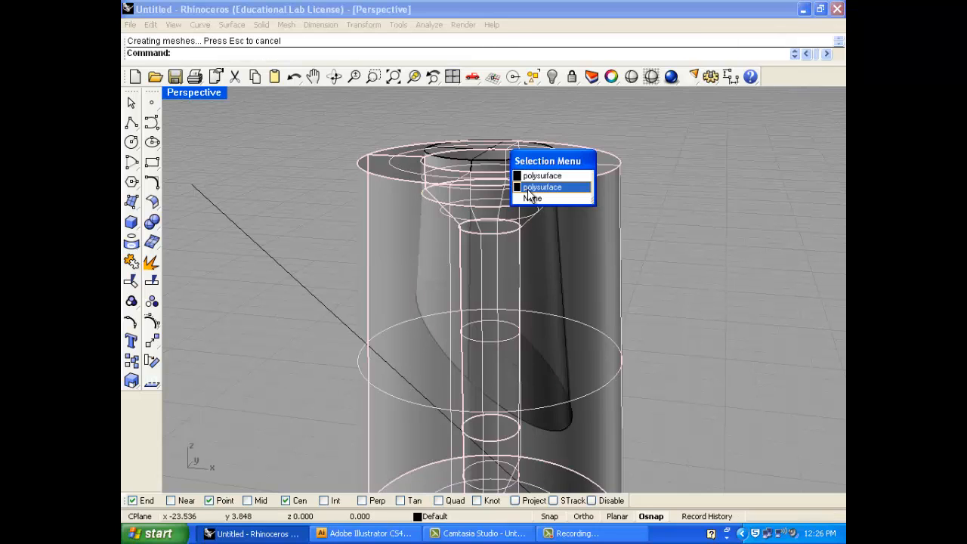
key(Escape)
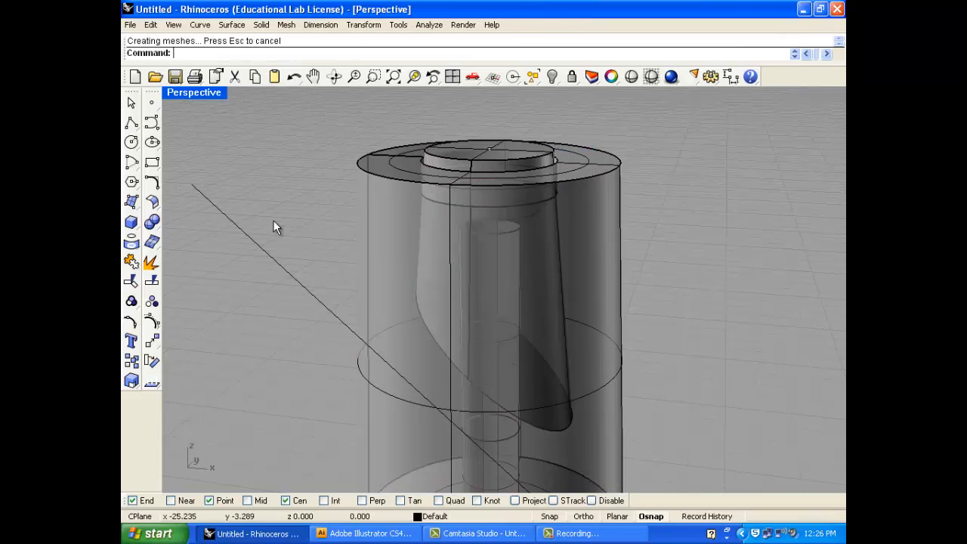
Step: Try to split the stepped body using the rejoined tapered wall as the cutting object
click(152, 282)
click(378, 172)
key(Return)
click(416, 272)
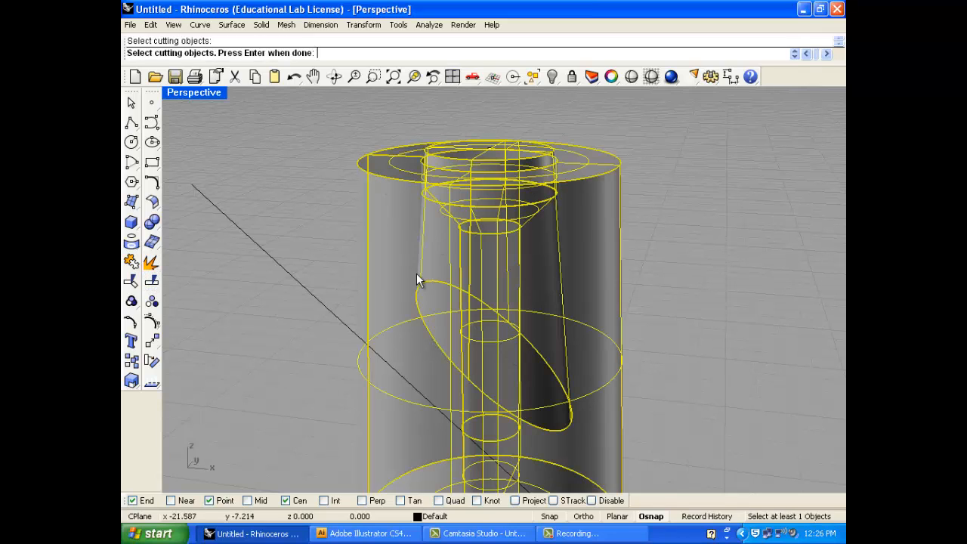
key(Return)
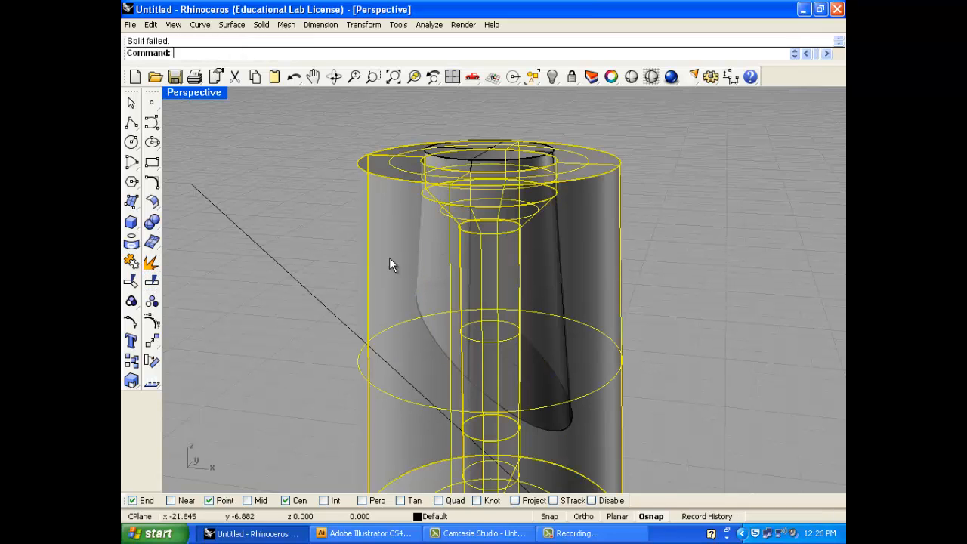
Step: Explode the stepped body into separate surfaces and delete its outer side surface
click(203, 194)
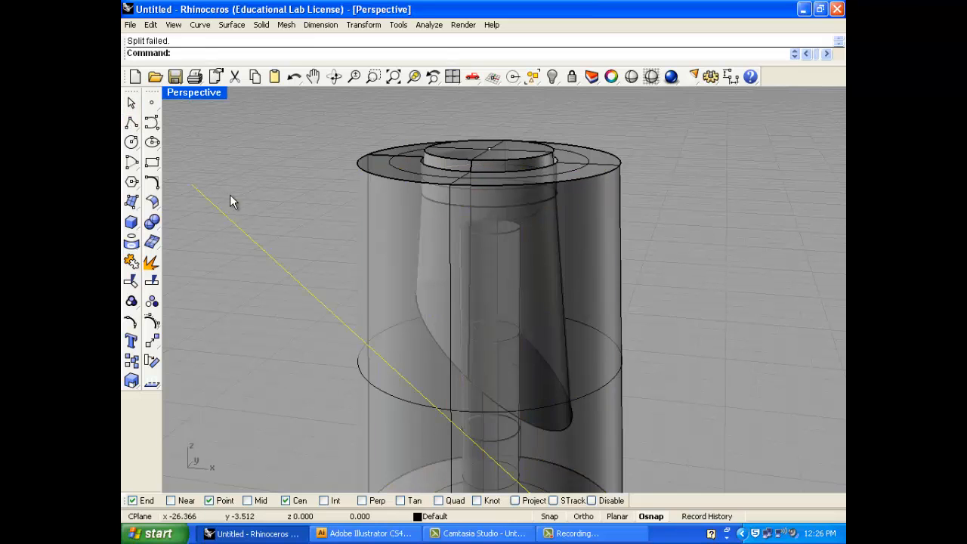
mouse_move(551, 297)
right_down()
mouse_move(552, 212)
mouse_move(557, 280)
mouse_move(577, 274)
mouse_move(568, 288)
mouse_move(527, 298)
mouse_move(545, 295)
right_up()
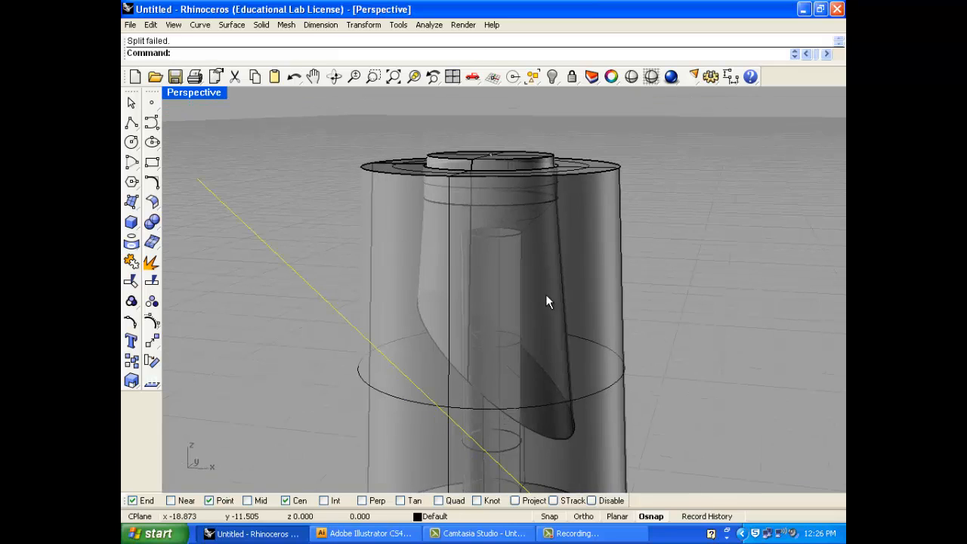
click(611, 208)
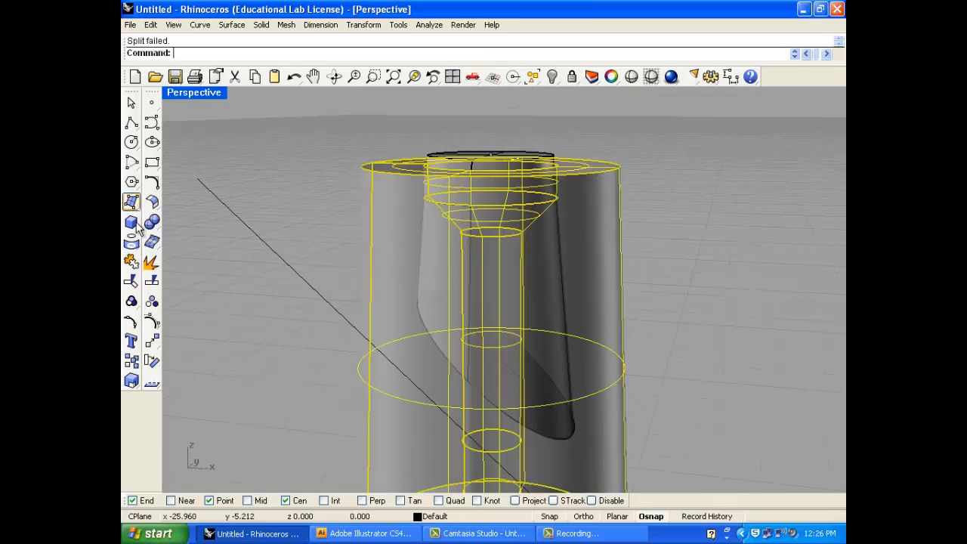
click(151, 262)
click(412, 243)
key(Delete)
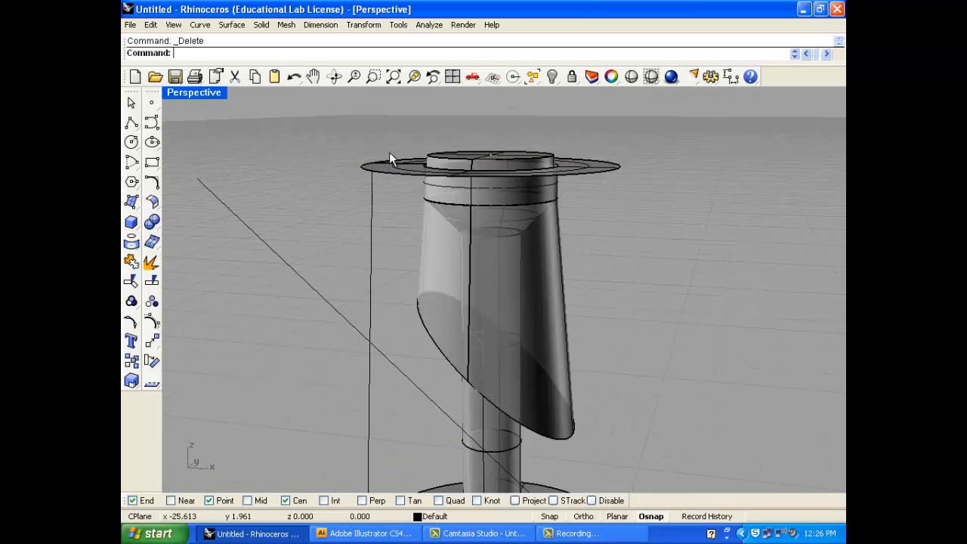
Step: Delete the flat ring around the top rim and the disc-shaped flange at the base of the tube
click(387, 163)
key(Delete)
right_drag(403, 186, 408, 257)
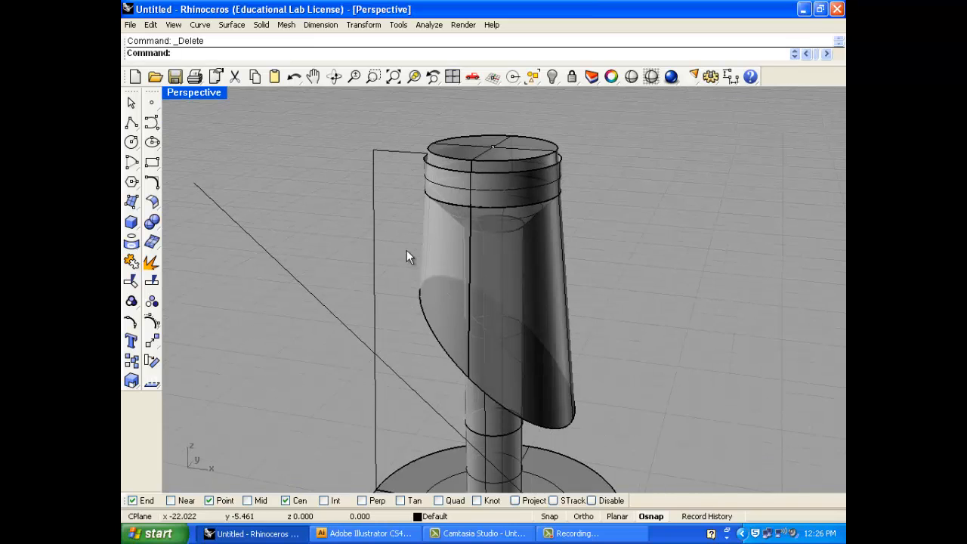
scroll(523, 349, down, 2)
click(531, 415)
key(Delete)
scroll(472, 417, up, 4)
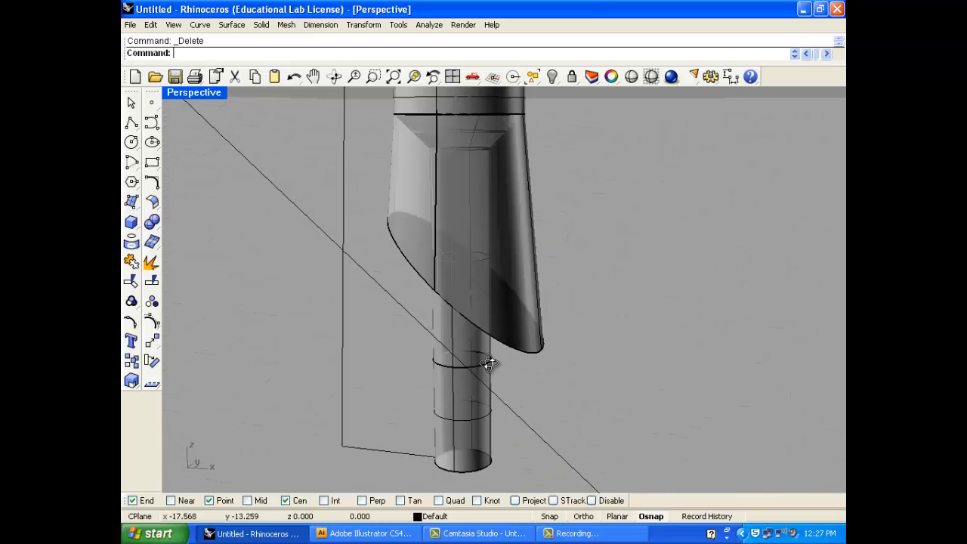
Step: Delete the lowest section of the inner tube
click(437, 451)
key(Delete)
scroll(394, 353, down, 2)
Step: Delete the remaining inner tube and undo the deletion
click(426, 345)
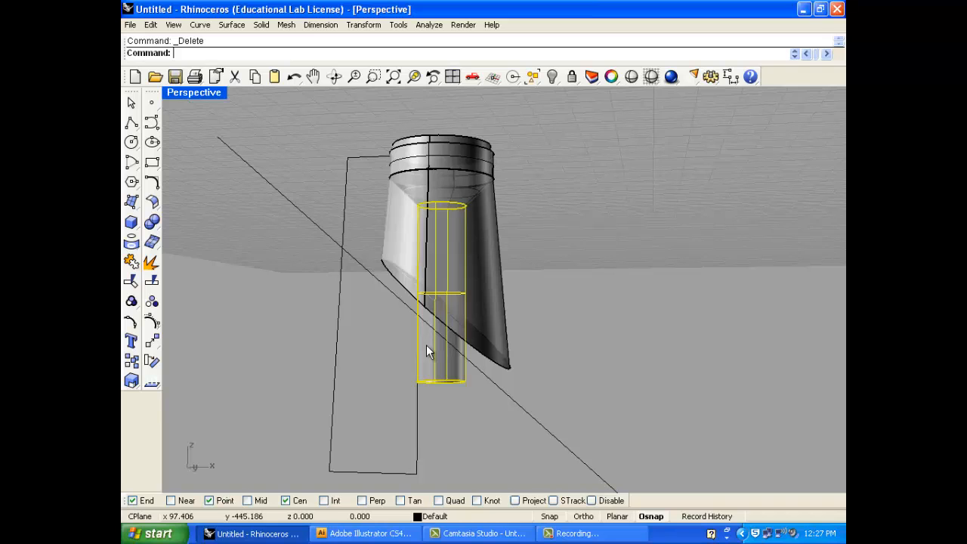
key(Delete)
right_drag(418, 319, 414, 351)
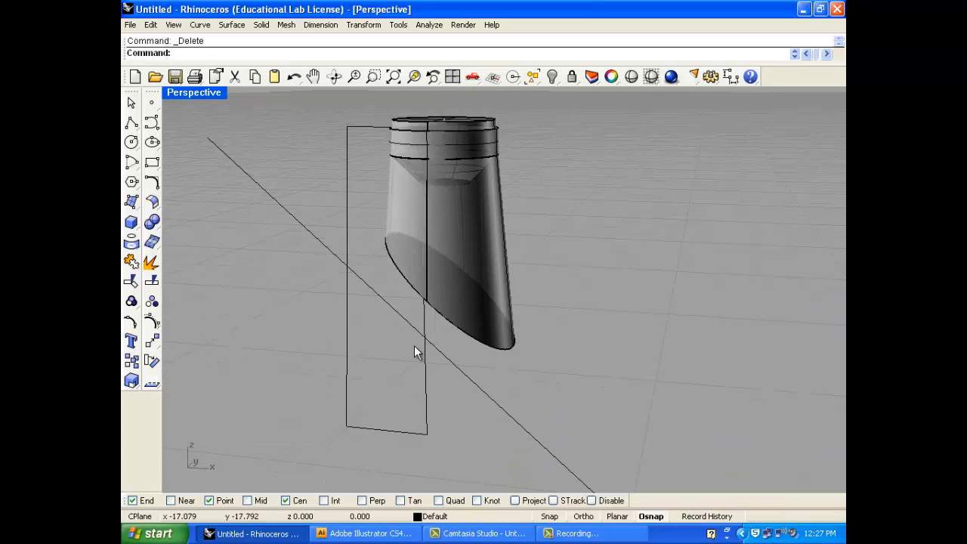
key(ctrl+z)
scroll(387, 272, up, 2)
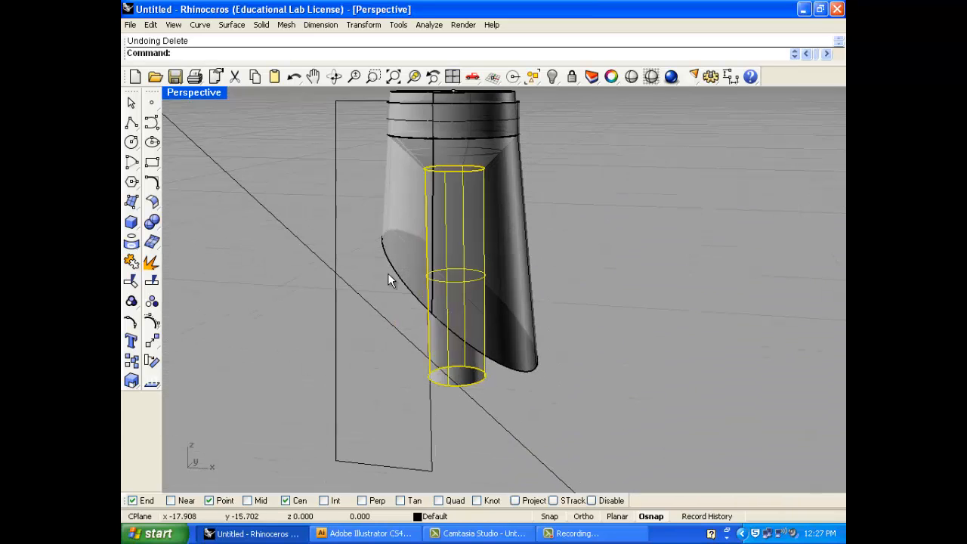
key(ctrl+z)
Step: Try to explode the collar surface around the top of the funnel
scroll(337, 196, up, 1)
scroll(413, 163, down, 2)
scroll(461, 172, up, 5)
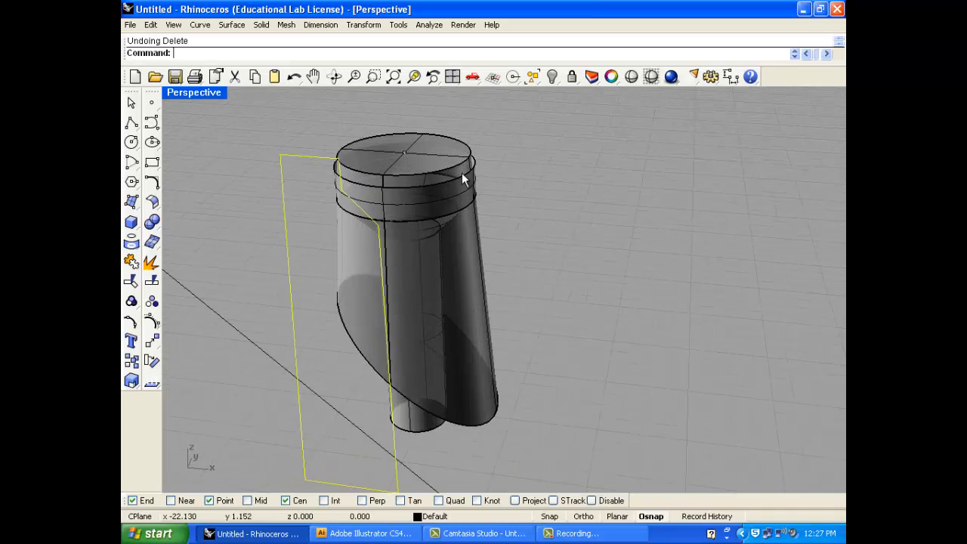
click(475, 162)
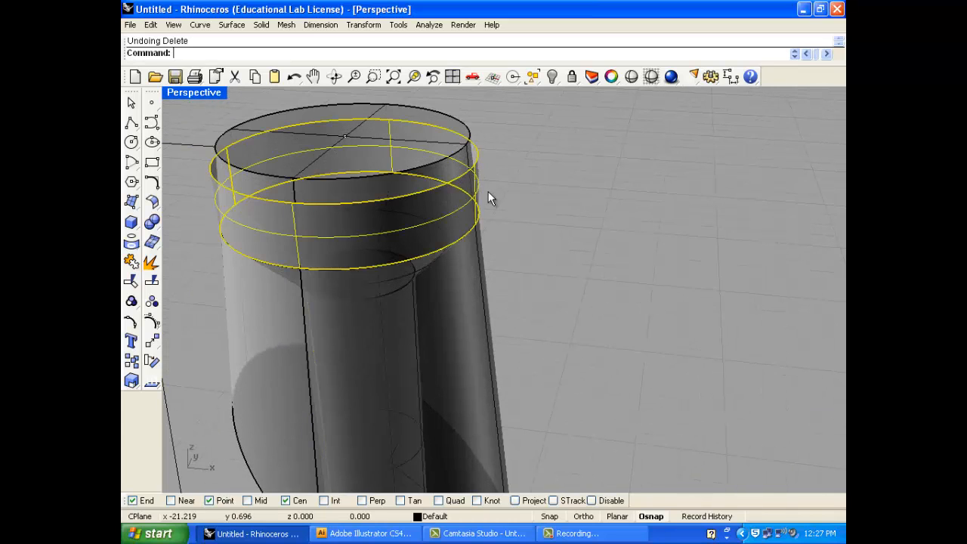
right_drag(495, 194, 544, 170)
right_click(543, 169)
click(544, 169)
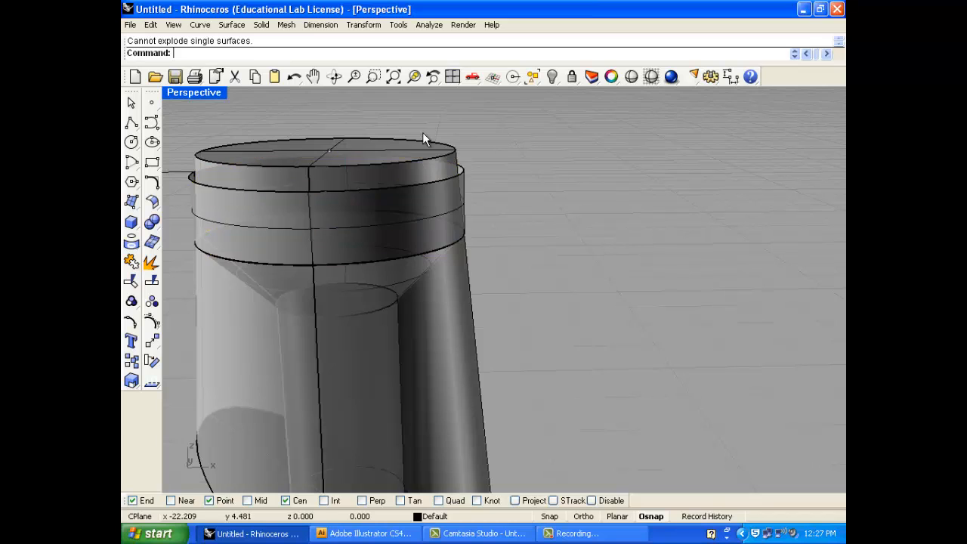
Step: Delete the tapered outer body to expose the funnel and tube, and undo the deletion
click(435, 172)
click(478, 159)
key(Delete)
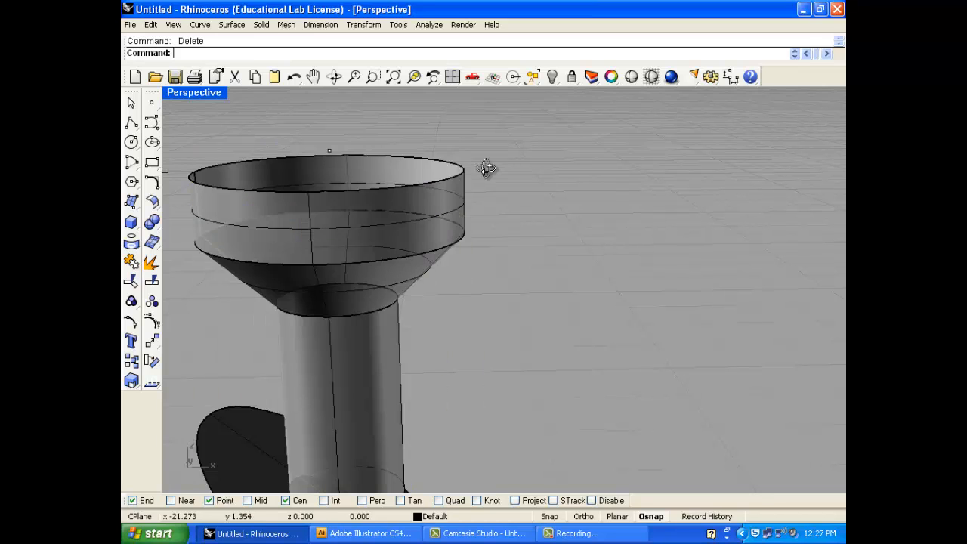
right_drag(486, 168, 441, 259)
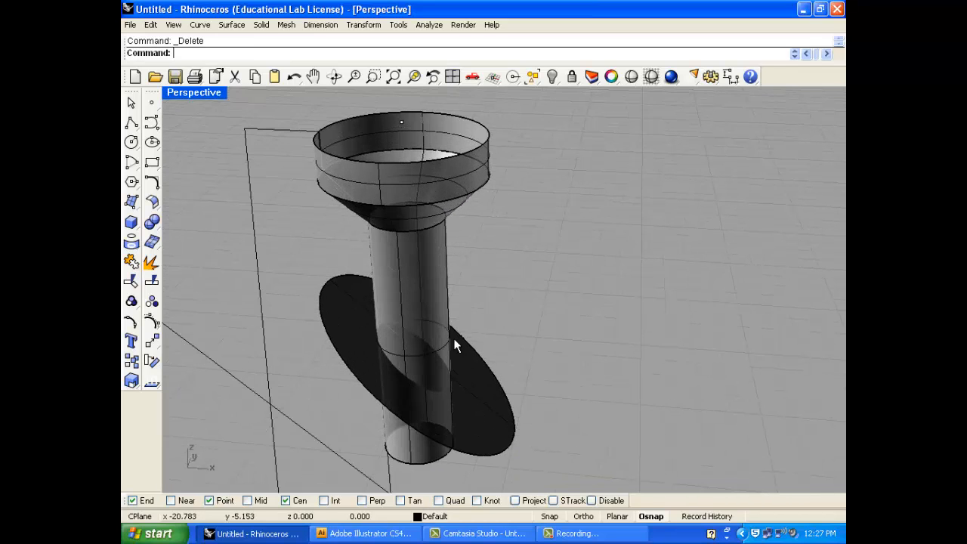
right_drag(455, 340, 442, 311)
right_drag(399, 337, 393, 359)
key(ctrl+z)
click(552, 270)
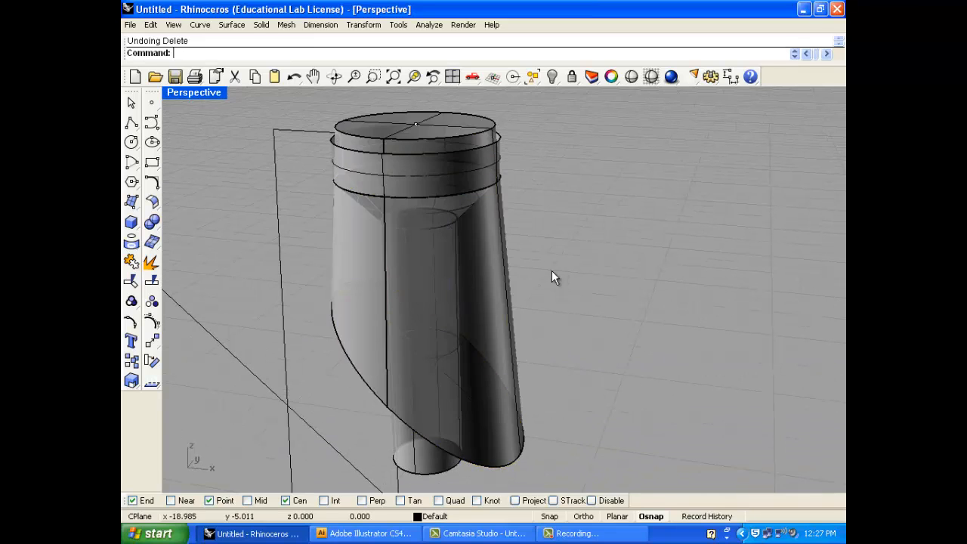
Step: Explode the tapered outer body into separate surfaces
right_drag(499, 243, 471, 229)
scroll(338, 149, up, 6)
click(356, 130)
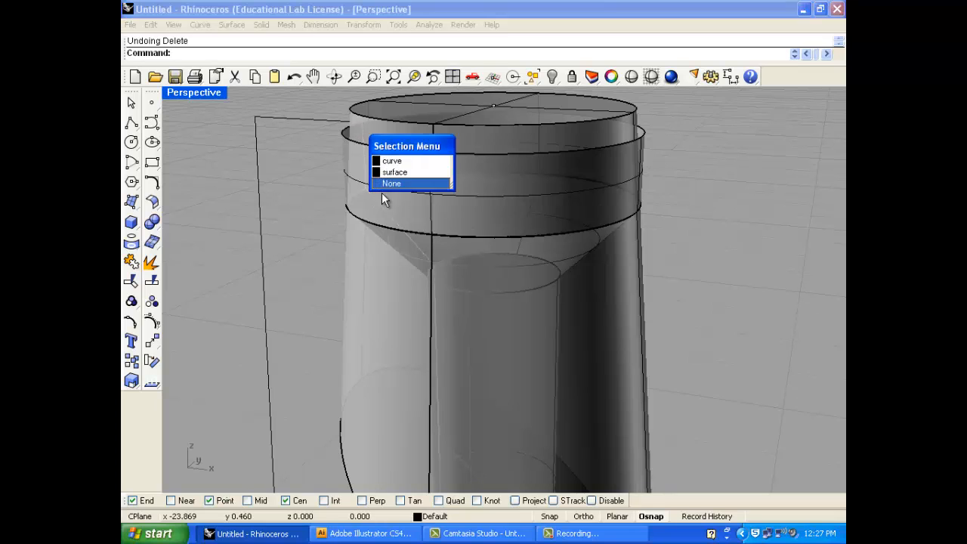
click(396, 169)
click(365, 134)
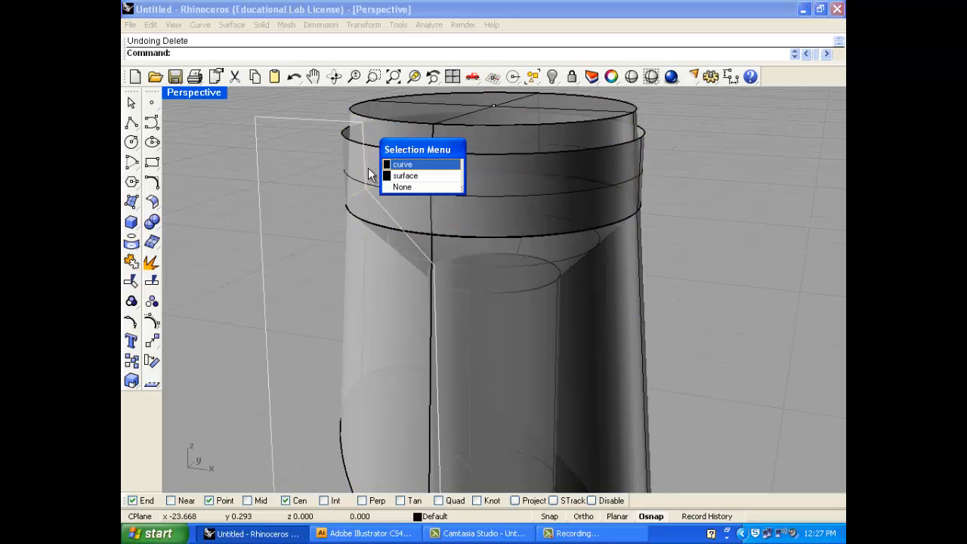
click(352, 193)
click(311, 201)
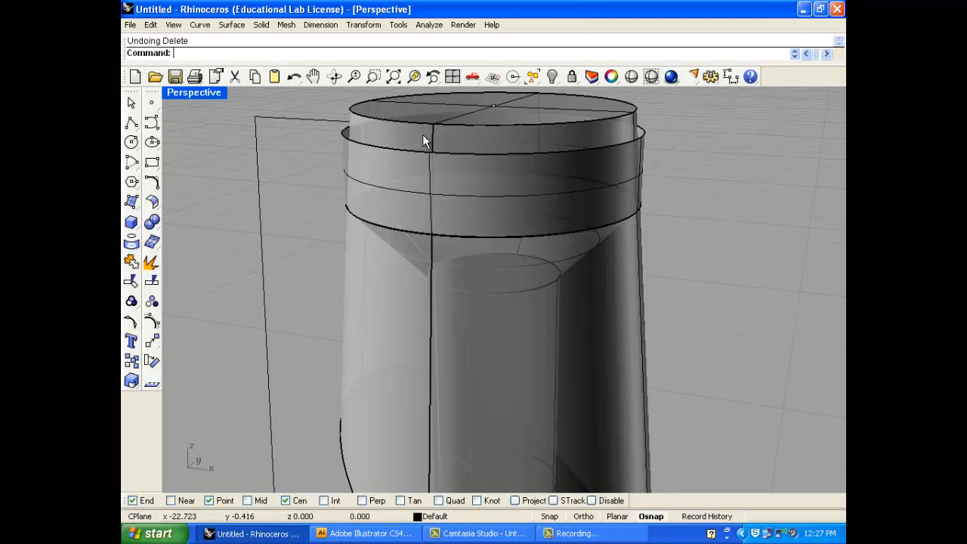
click(394, 120)
click(152, 264)
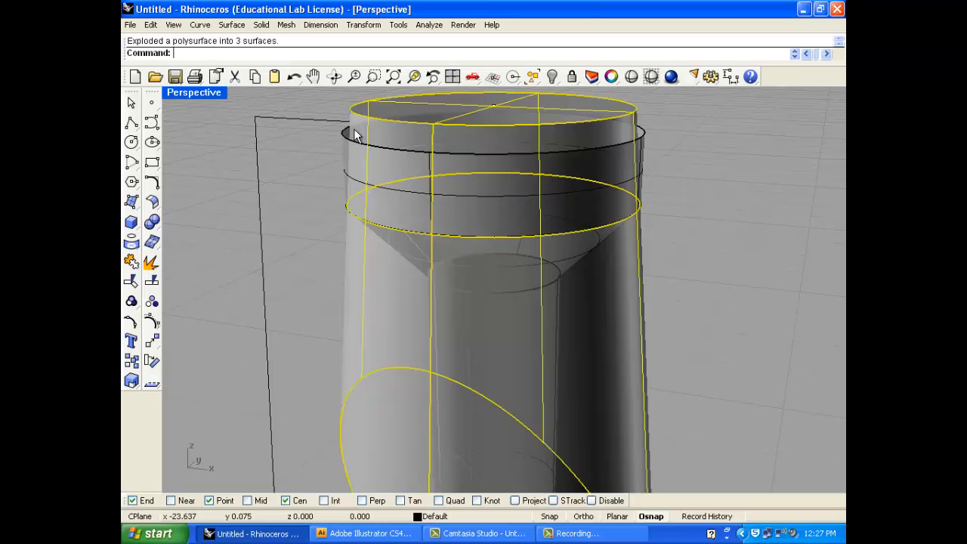
Step: Delete the flat top cap, the upper side band inside the collar and the leftover profile curve
click(356, 120)
key(Delete)
click(377, 111)
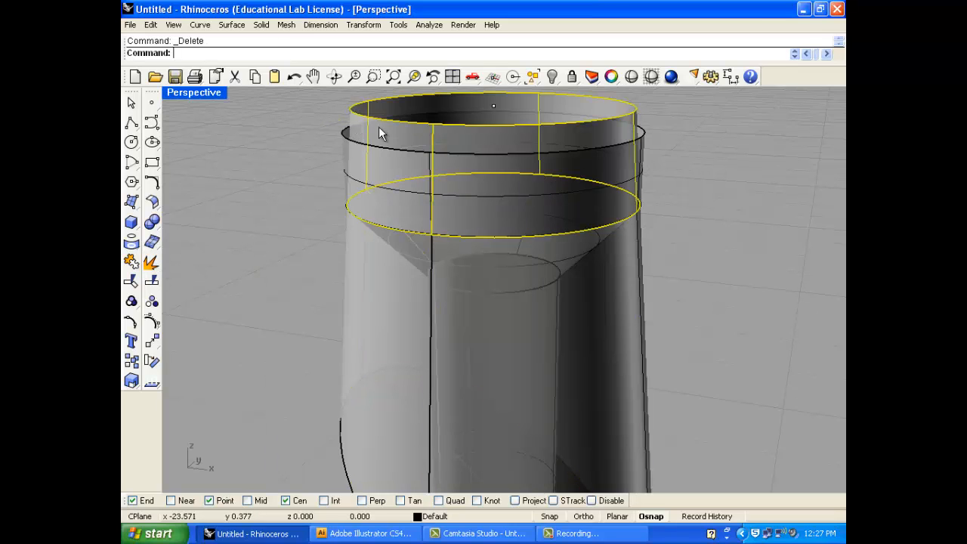
key(Delete)
right_drag(378, 126, 275, 315)
click(384, 244)
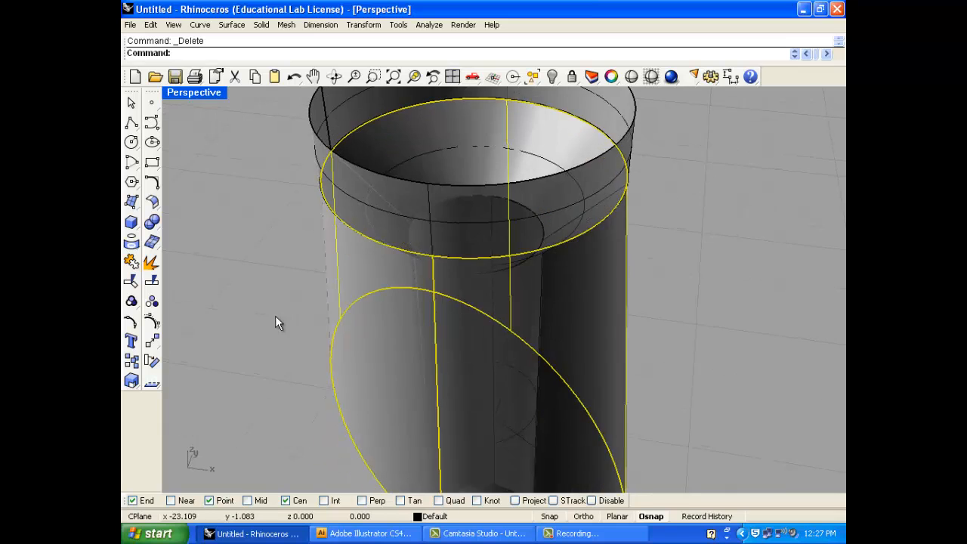
click(275, 315)
Step: Split the slanted bottom surface using the inner tube as the cutting object
mouse_move(420, 215)
right_down()
mouse_move(423, 309)
mouse_move(438, 216)
right_up()
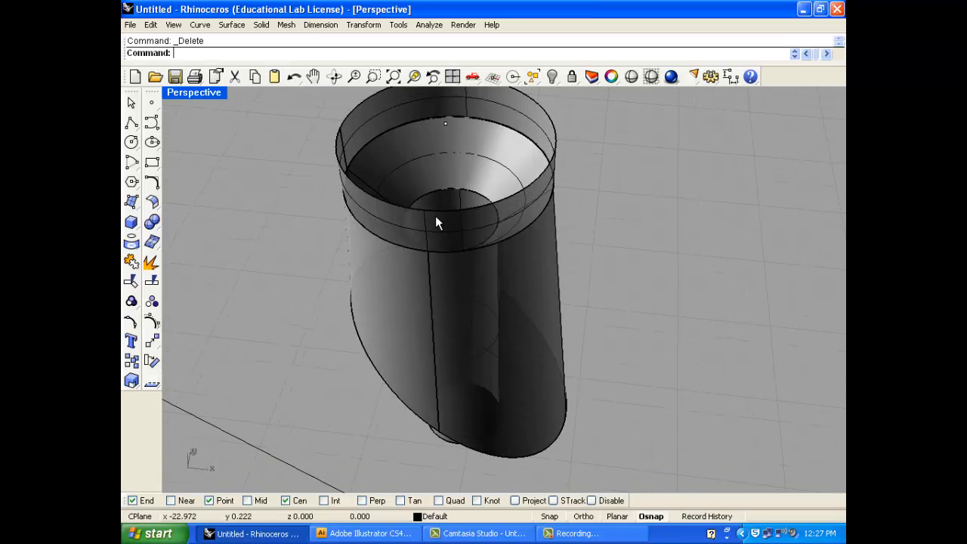
right_drag(442, 377, 471, 453)
scroll(485, 317, down, 3)
scroll(487, 397, up, 3)
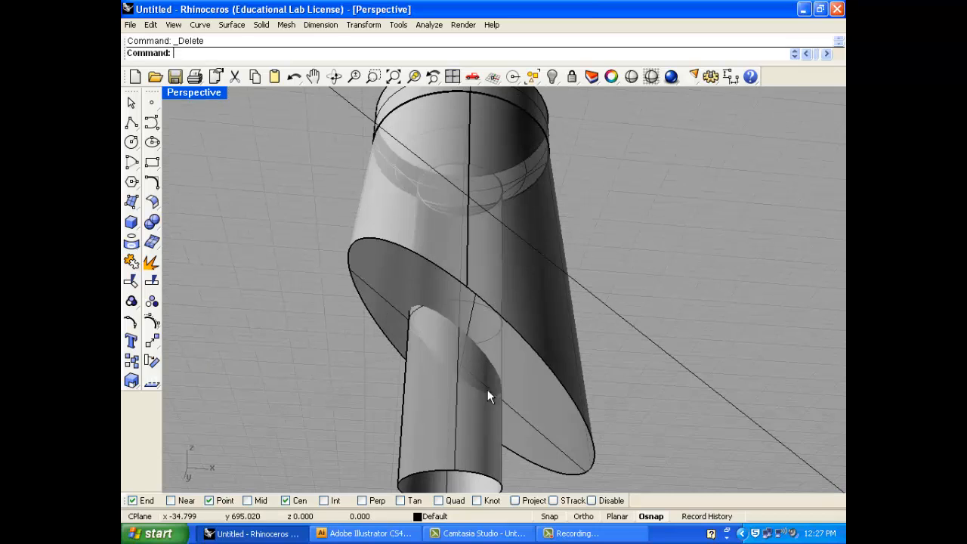
click(152, 281)
click(382, 293)
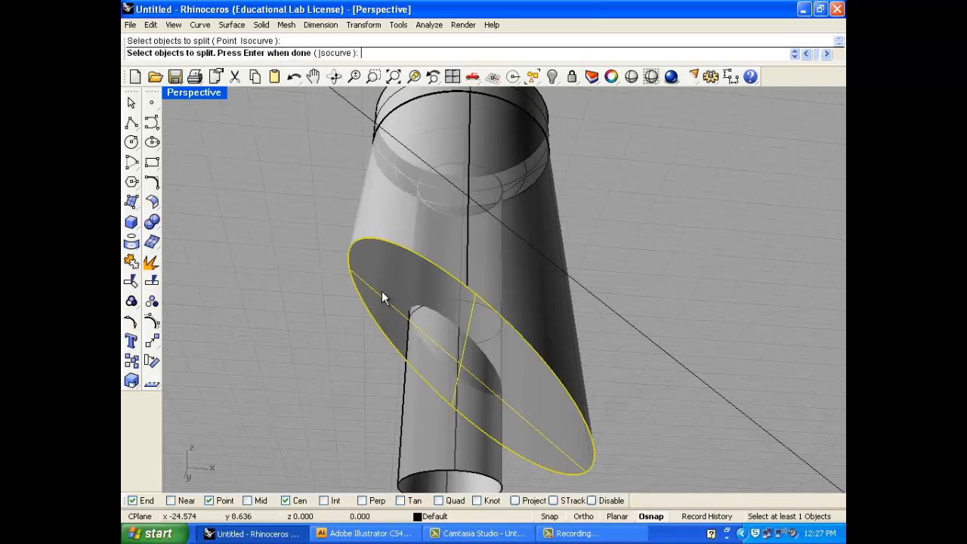
key(Return)
click(434, 423)
key(Return)
Step: Split the inner tube using the slanted bottom surface as the cutting object
key(Return)
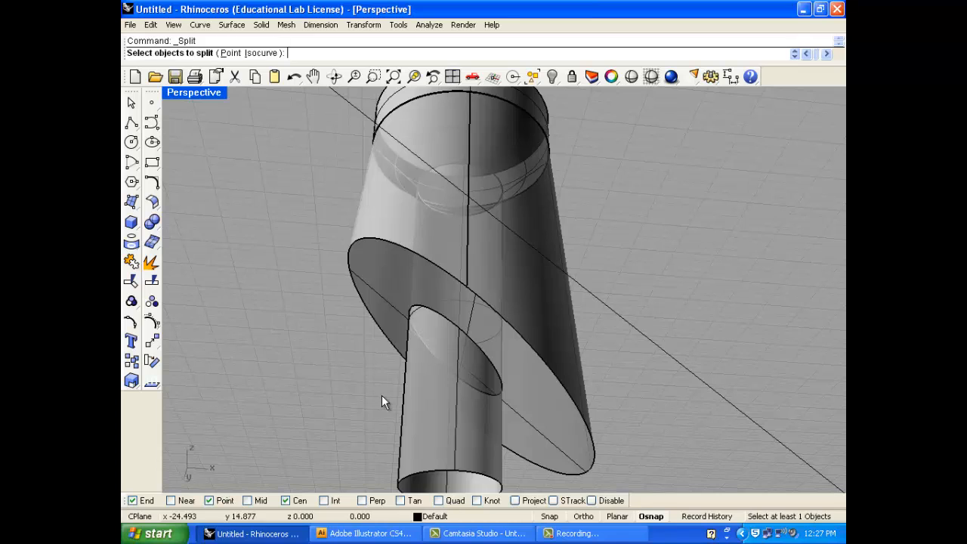
click(421, 425)
key(Return)
click(387, 293)
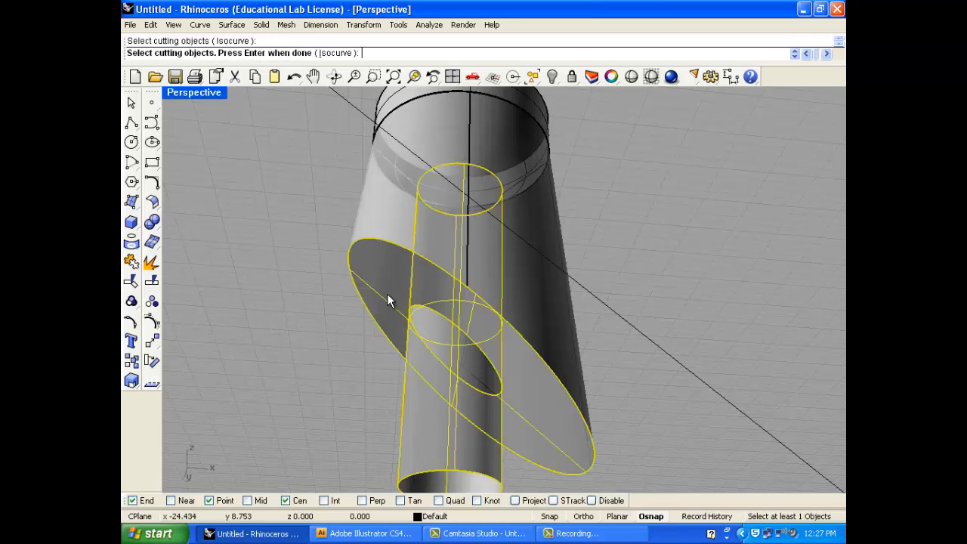
key(Return)
Step: Delete the tube portion below the slanted surface and the oval piece closing the tube's lower end
click(447, 387)
key(Delete)
click(459, 344)
right_drag(459, 344, 425, 364)
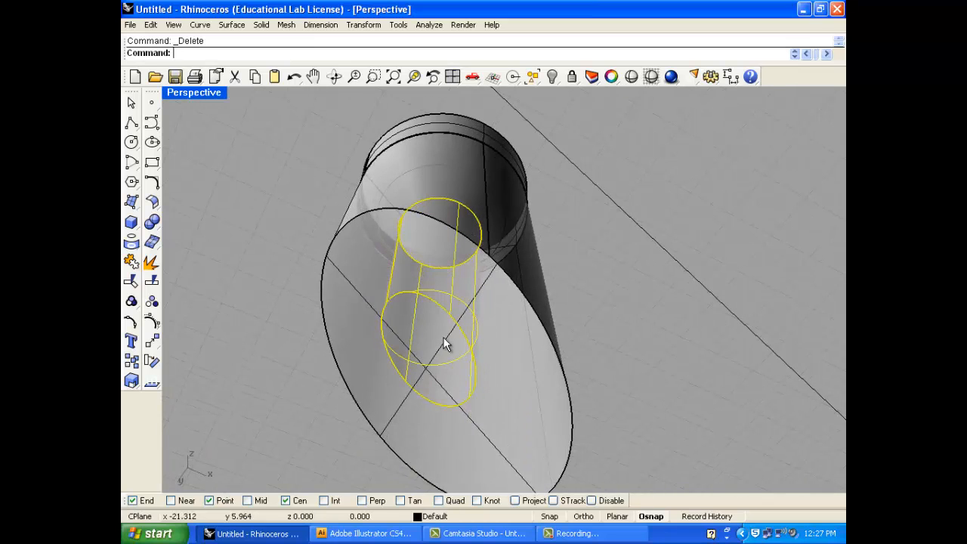
click(445, 341)
key(Delete)
Step: Select all the remaining geometry and join the collar, funnel, tube, side and slanted bottom surfaces
right_drag(615, 287, 504, 272)
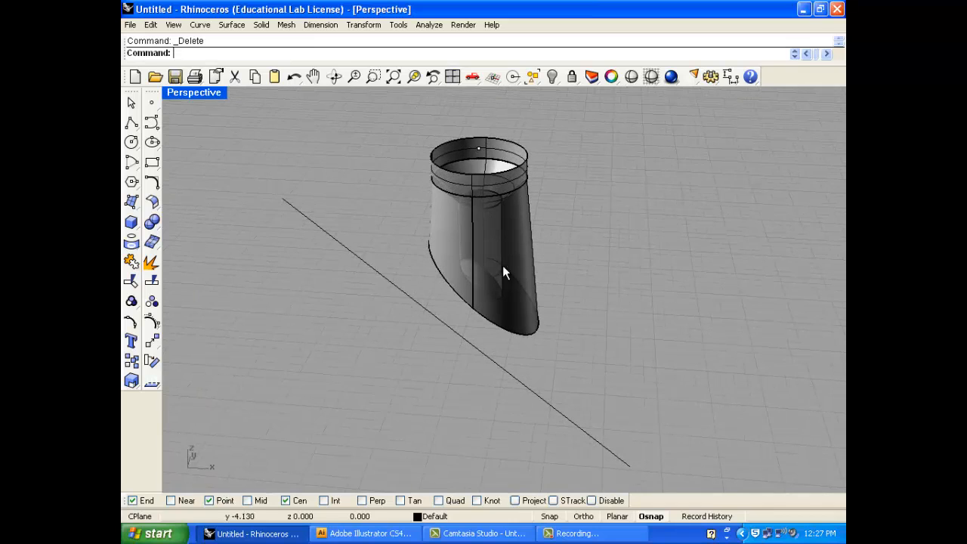
right_drag(508, 326, 521, 221)
key(ctrl+a)
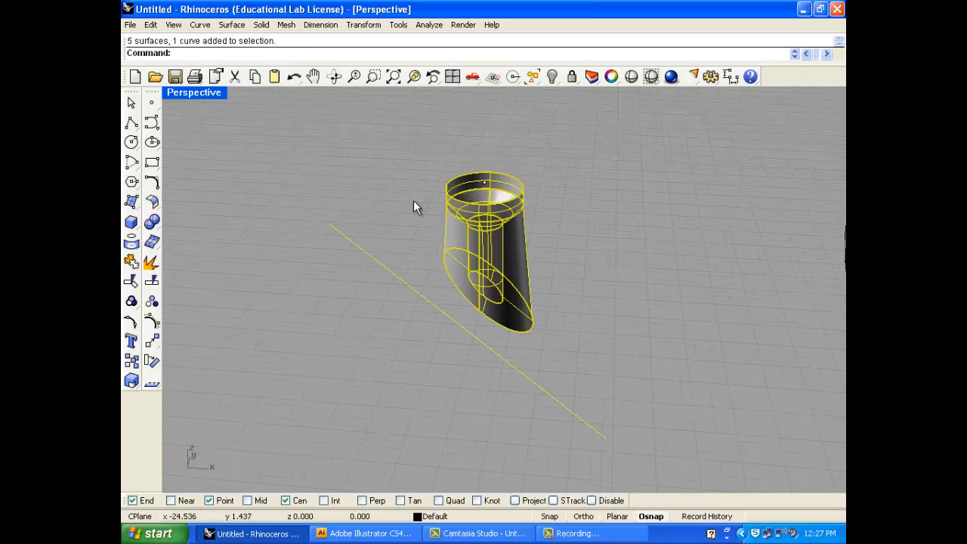
click(130, 263)
Step: Move the joined part and slanted line from the point at its top centre to the centre of the shell's nearer boss opening
scroll(302, 281, down, 8)
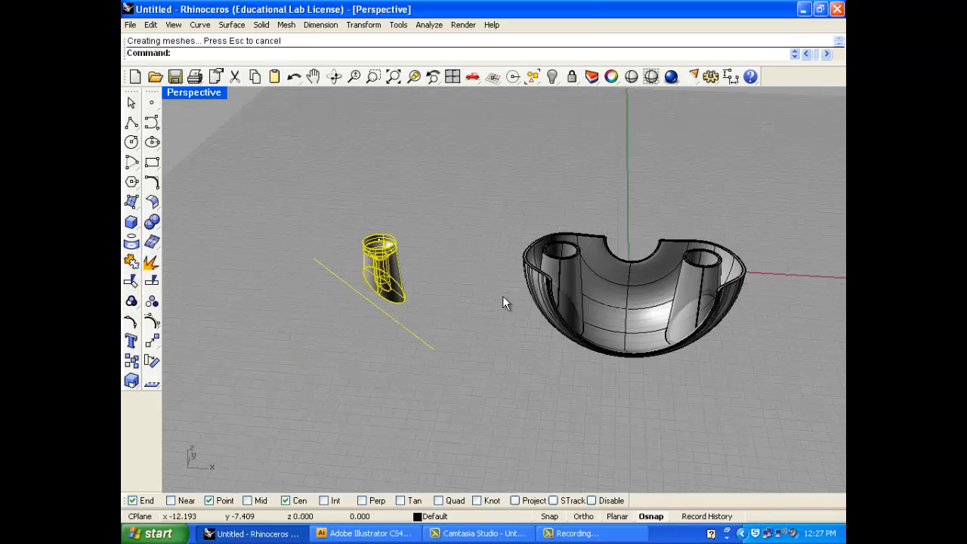
scroll(503, 295, up, 5)
click(320, 25)
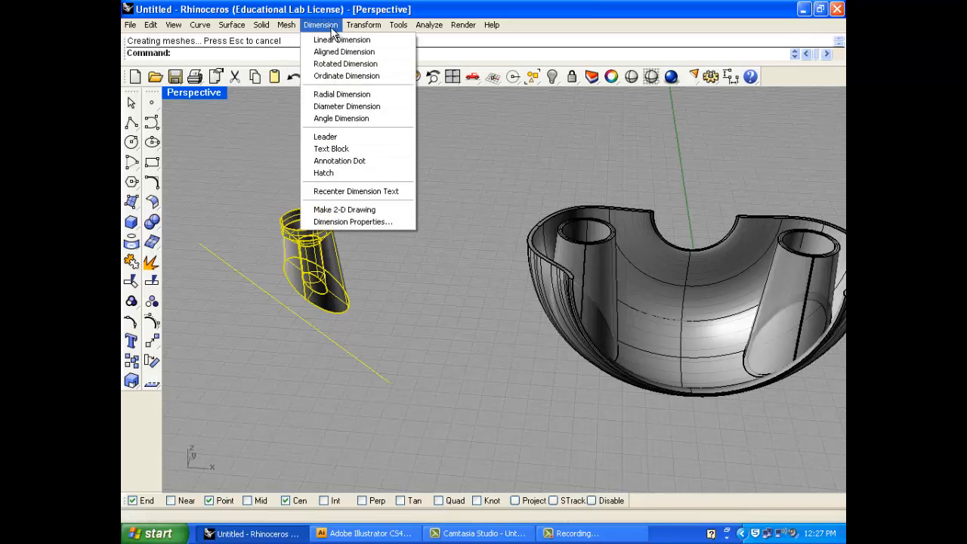
click(362, 40)
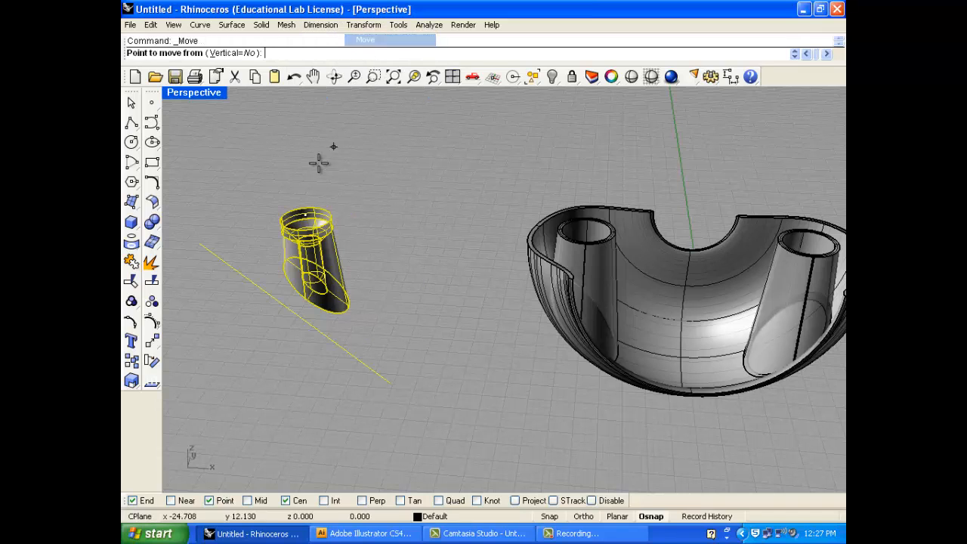
click(304, 215)
click(586, 232)
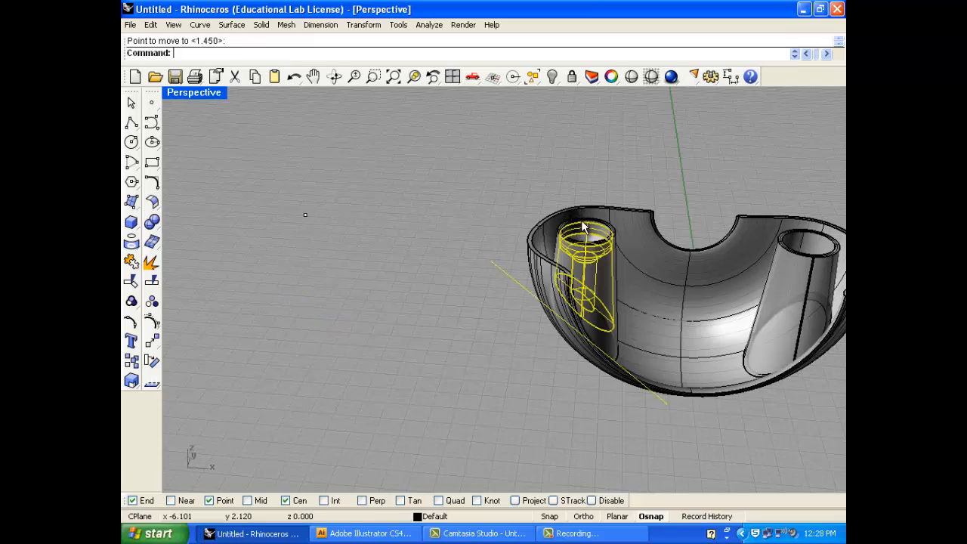
Step: Examine the moved part's fit inside the shell's boss from below, from the side and through the top opening
scroll(596, 284, up, 4)
right_drag(596, 284, 587, 298)
scroll(582, 317, up, 4)
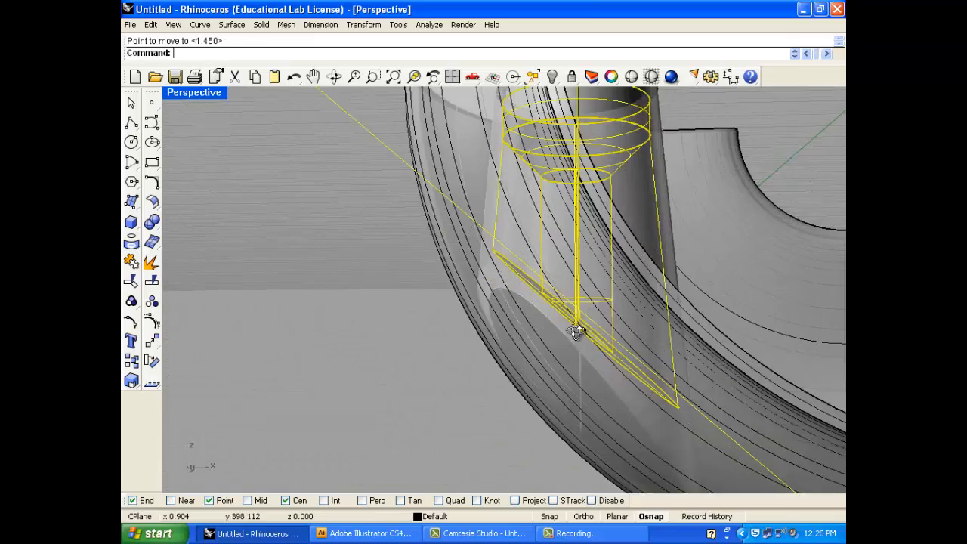
right_drag(577, 330, 478, 331)
right_drag(547, 312, 463, 252)
scroll(629, 281, up, 2)
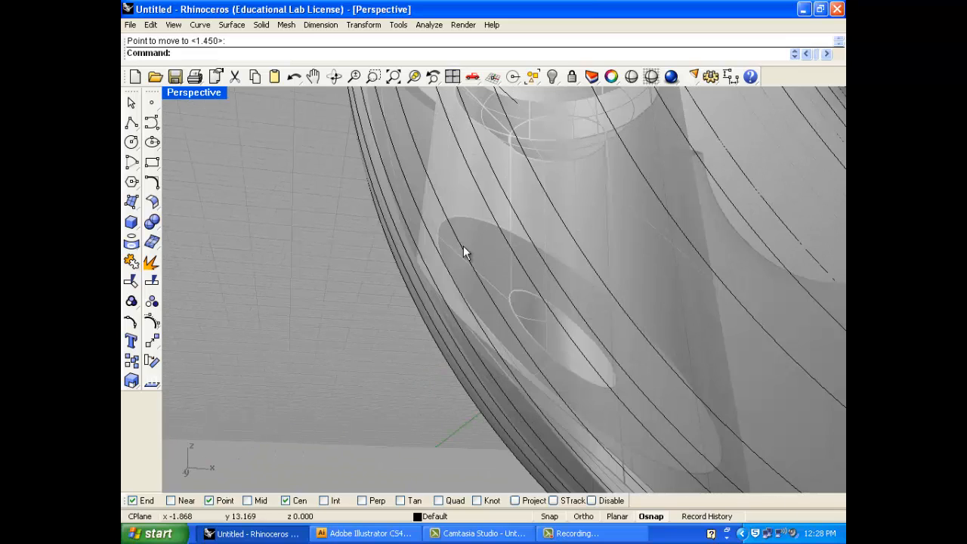
right_drag(456, 295, 429, 294)
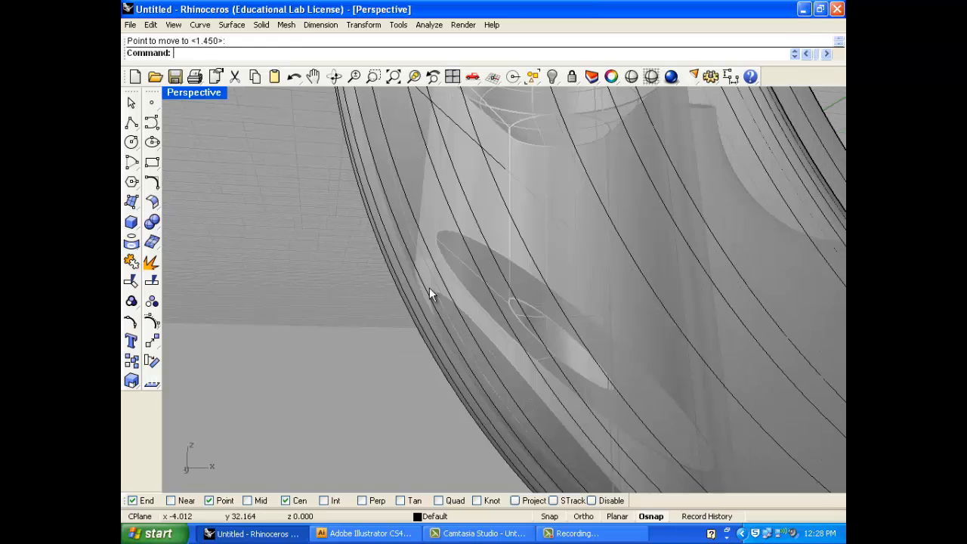
scroll(502, 345, down, 3)
right_drag(520, 256, 488, 253)
scroll(521, 256, down, 2)
scroll(503, 254, up, 2)
right_drag(512, 325, 495, 190)
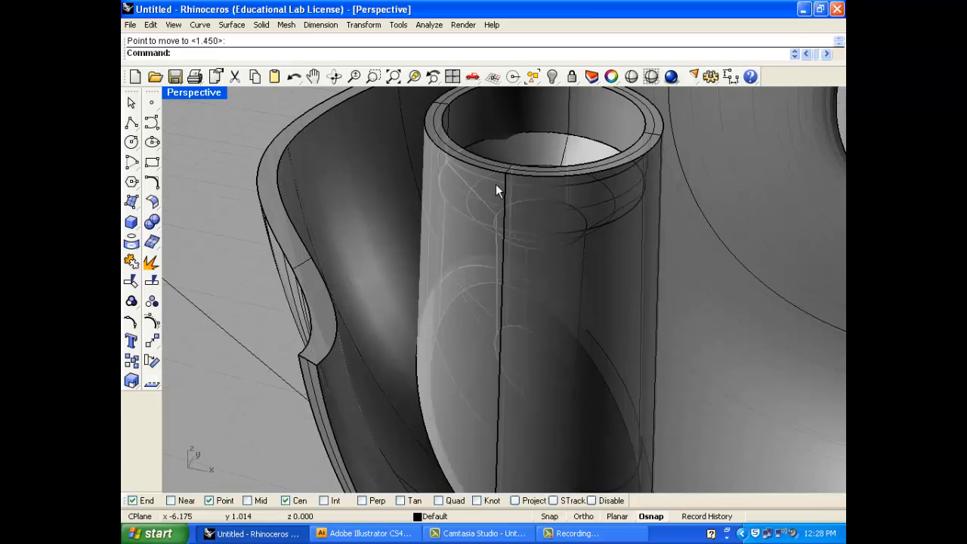
scroll(474, 231, down, 7)
right_drag(463, 232, 437, 272)
scroll(483, 209, up, 4)
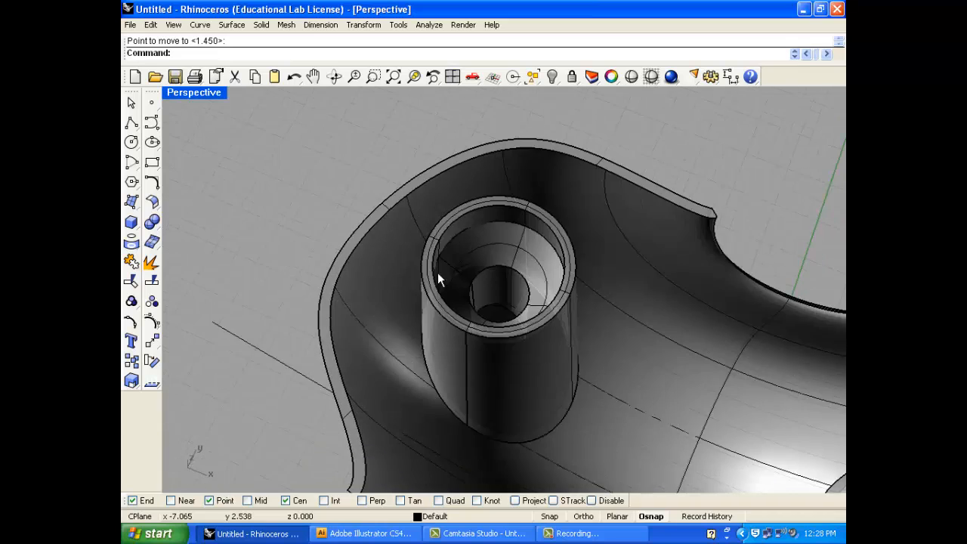
right_drag(440, 326, 841, 464)
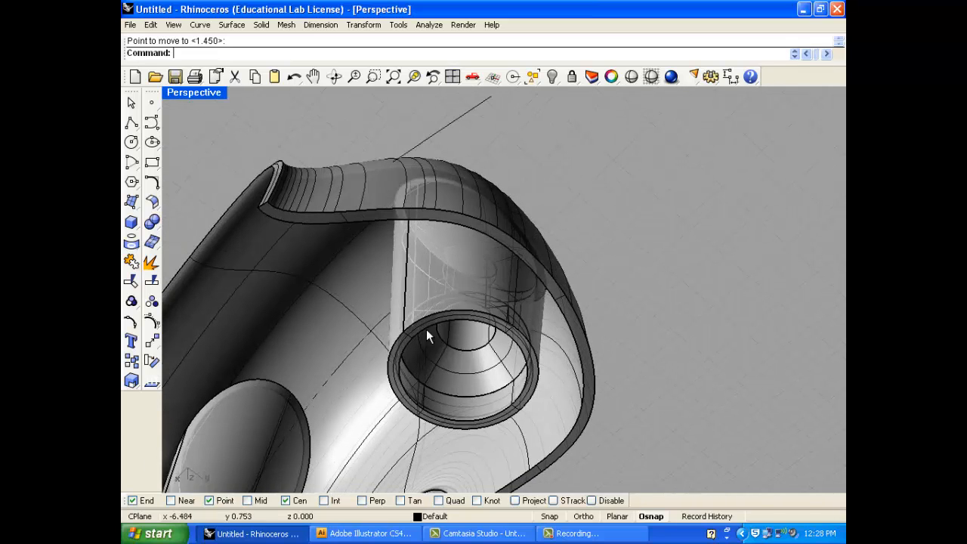
Step: Select the curved shell together with the insert and slanted line, and delete them from the model
right_drag(427, 336, 648, 241)
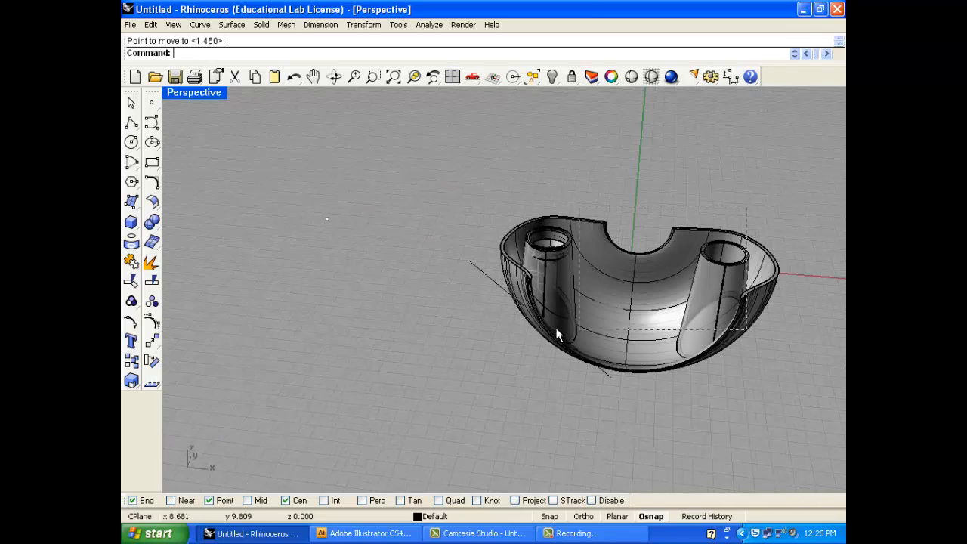
drag(471, 352, 472, 352)
key(Delete)
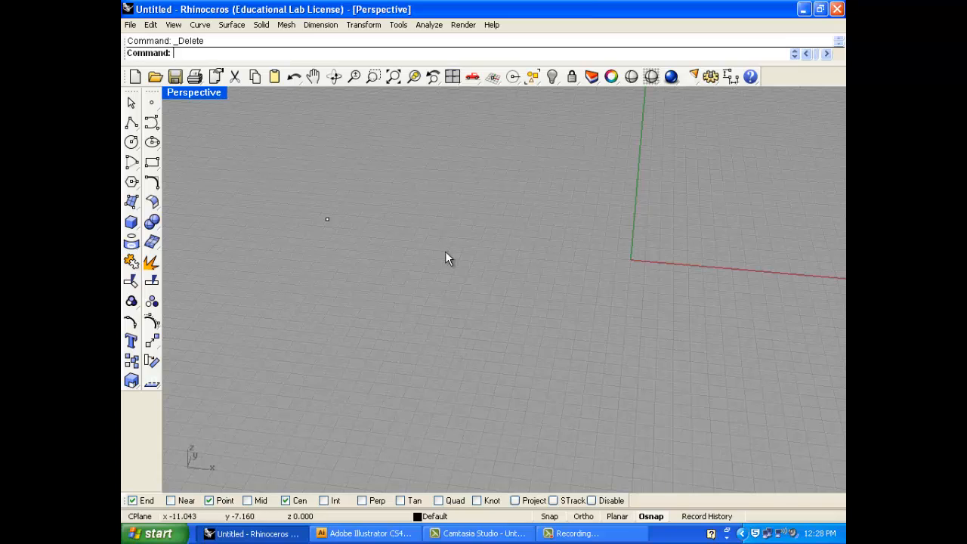
Step: Create bold solid text reading "this" in the GHETTO BROKE font, 10 inches high and 1 inch thick, and place it beside the origin
click(363, 24)
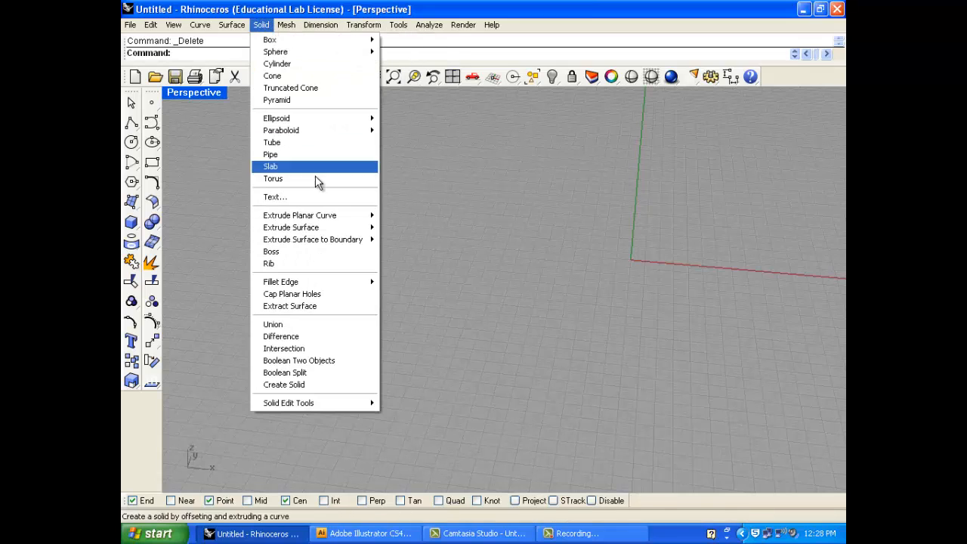
click(310, 197)
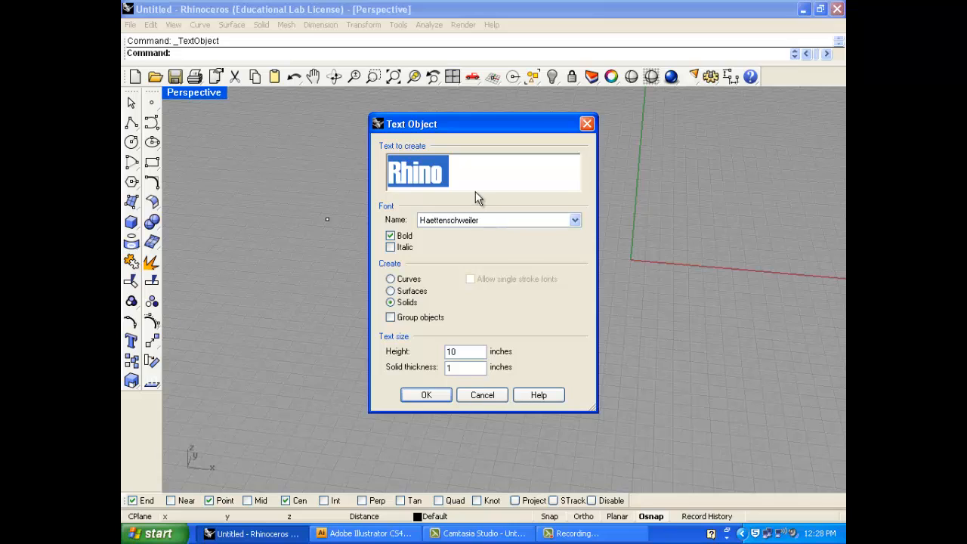
text(this)
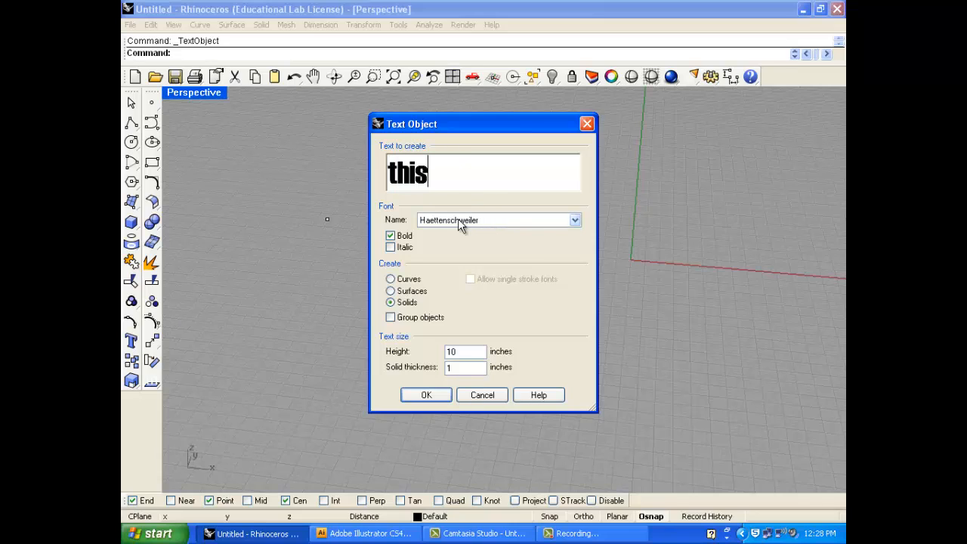
click(574, 219)
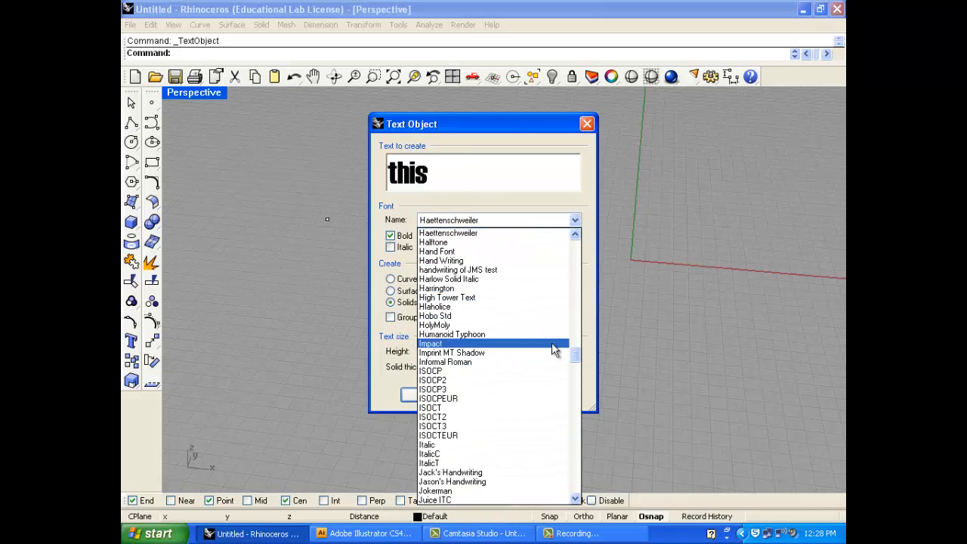
drag(574, 358, 571, 337)
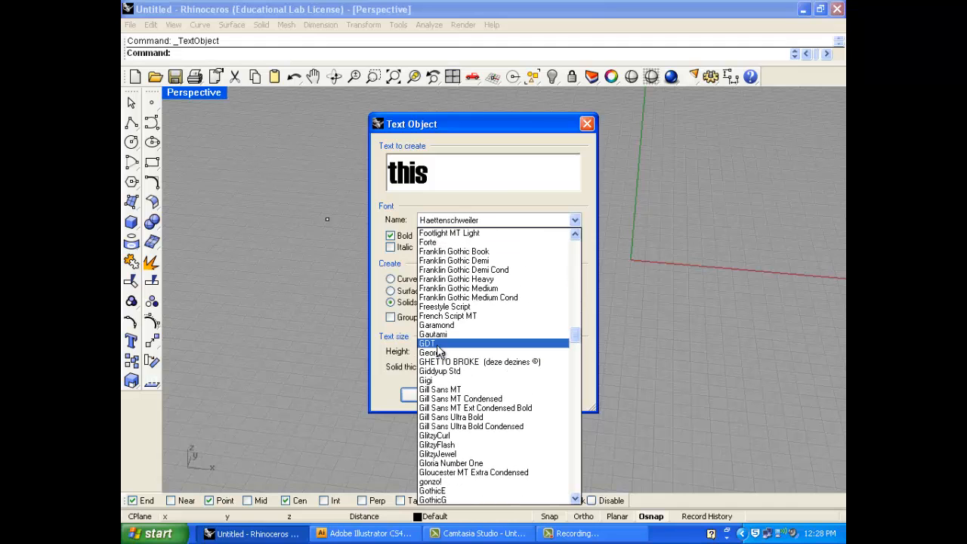
click(444, 362)
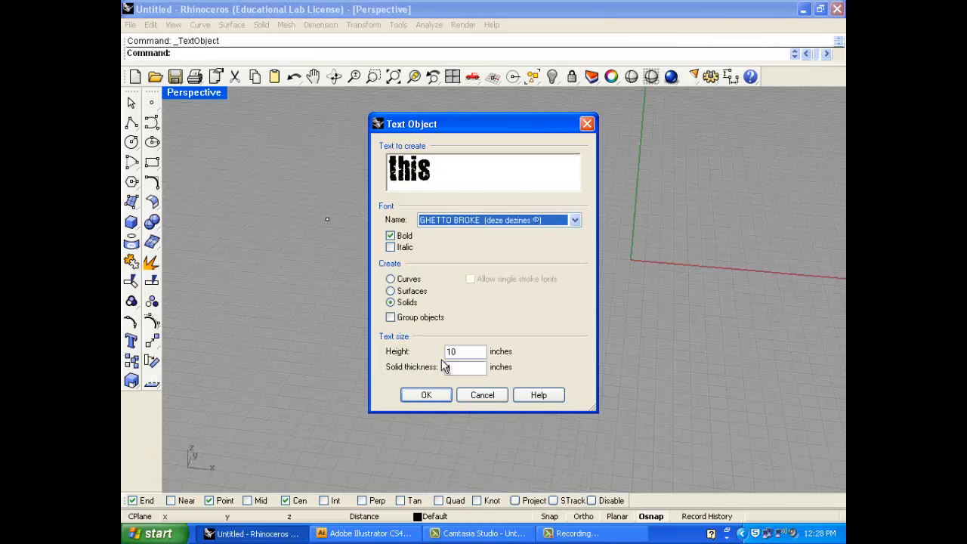
click(427, 396)
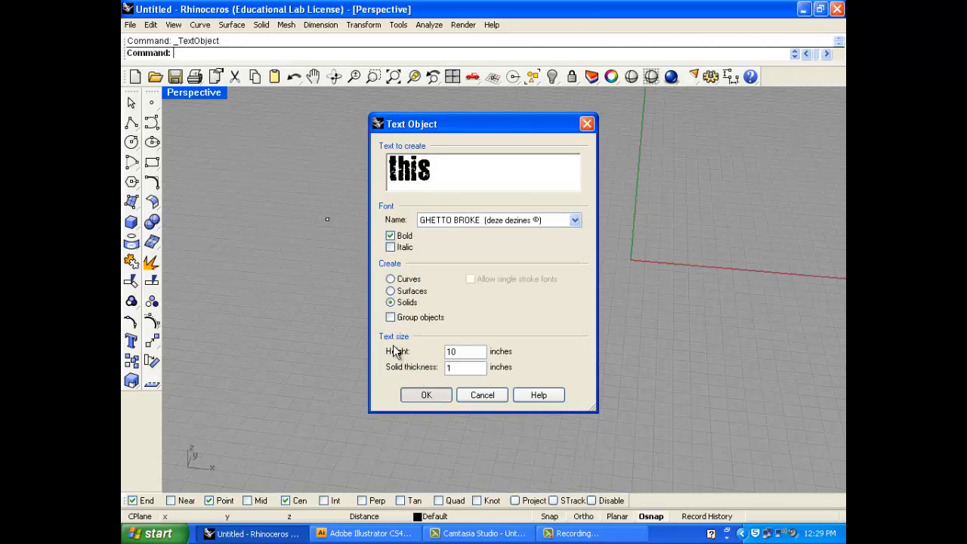
click(447, 281)
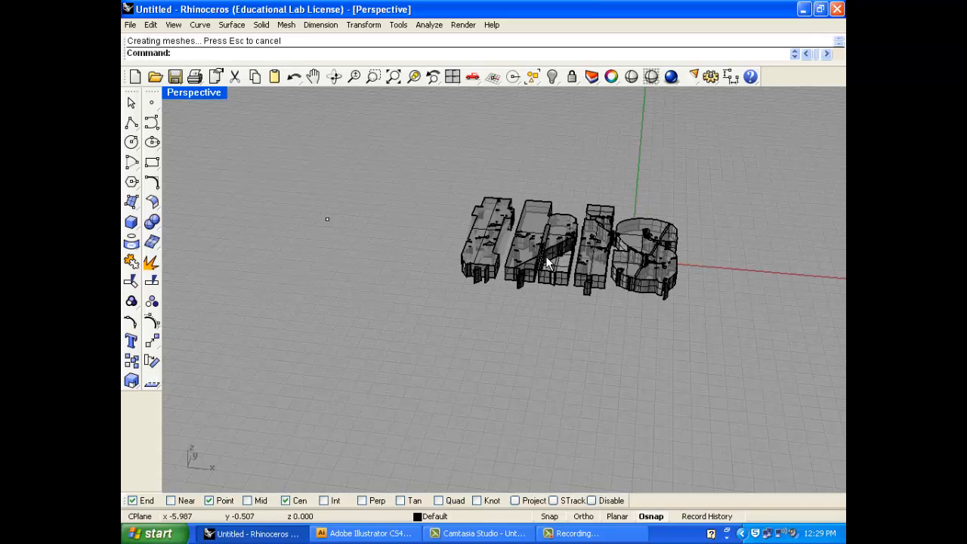
Step: Inspect the solid letters up close, and delete all of them including the small fragments below
scroll(656, 268, up, 5)
right_drag(657, 268, 625, 303)
scroll(653, 276, down, 3)
scroll(615, 262, up, 2)
scroll(616, 262, down, 2)
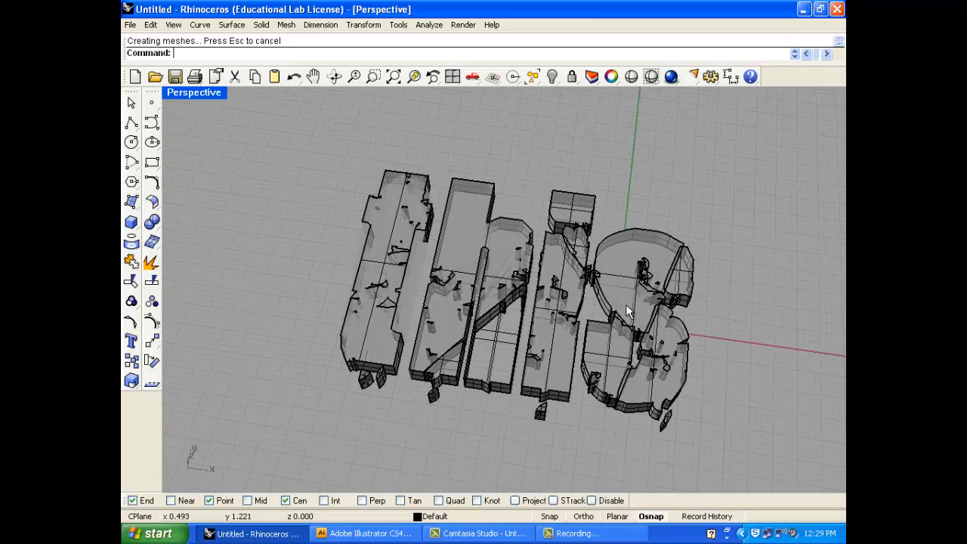
drag(377, 349, 378, 337)
key(Delete)
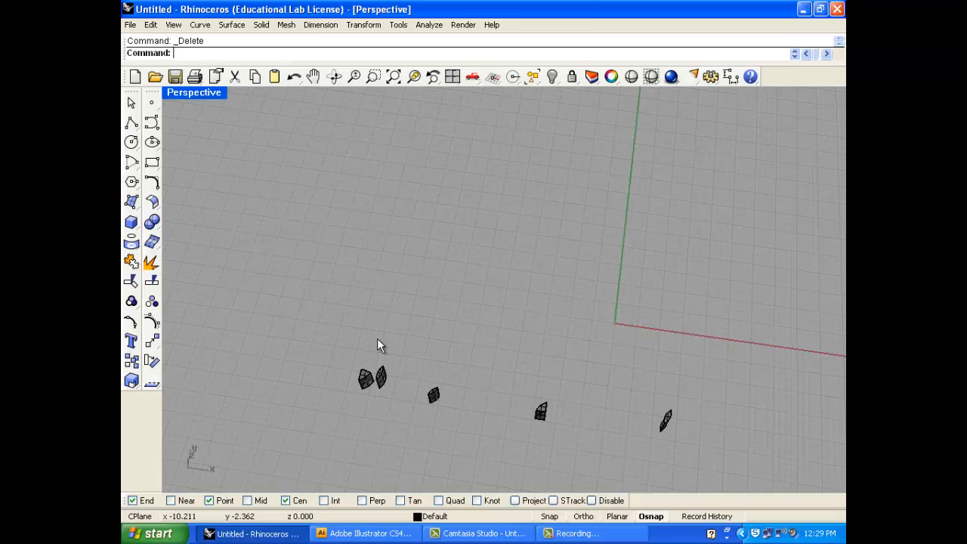
drag(302, 420, 302, 422)
drag(292, 249, 733, 457)
key(Delete)
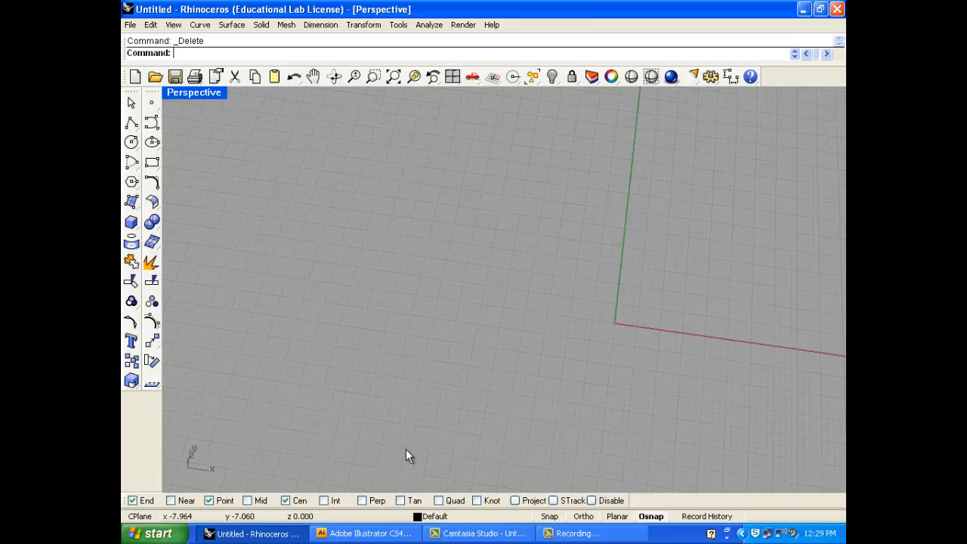
Step: Switch to Adobe Illustrator, convert the MICACHECK 1212 text to outlines and swap its fill and stroke
click(368, 533)
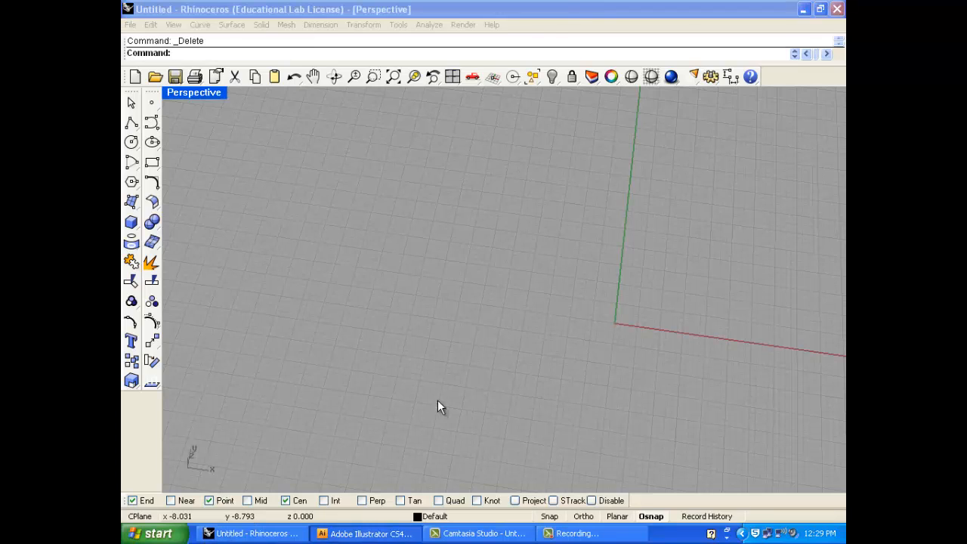
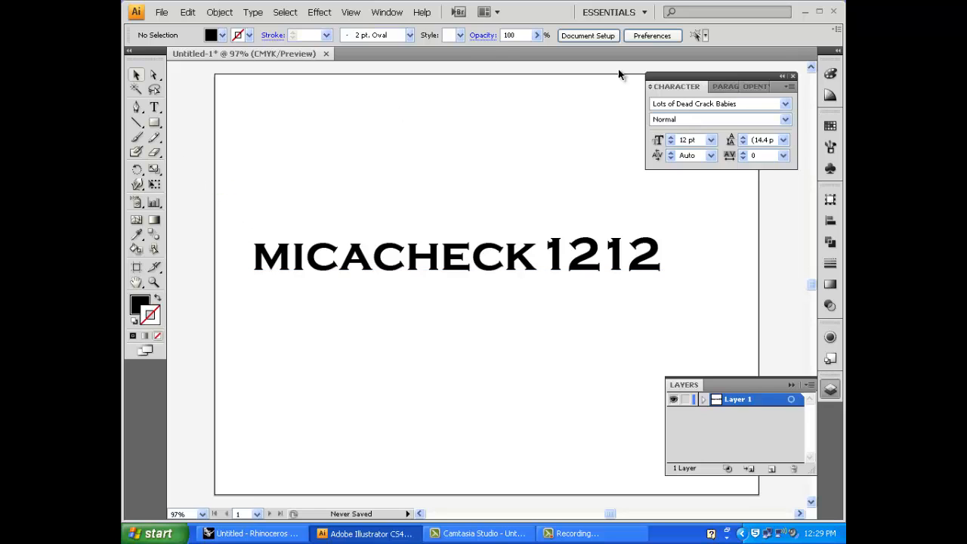
click(631, 255)
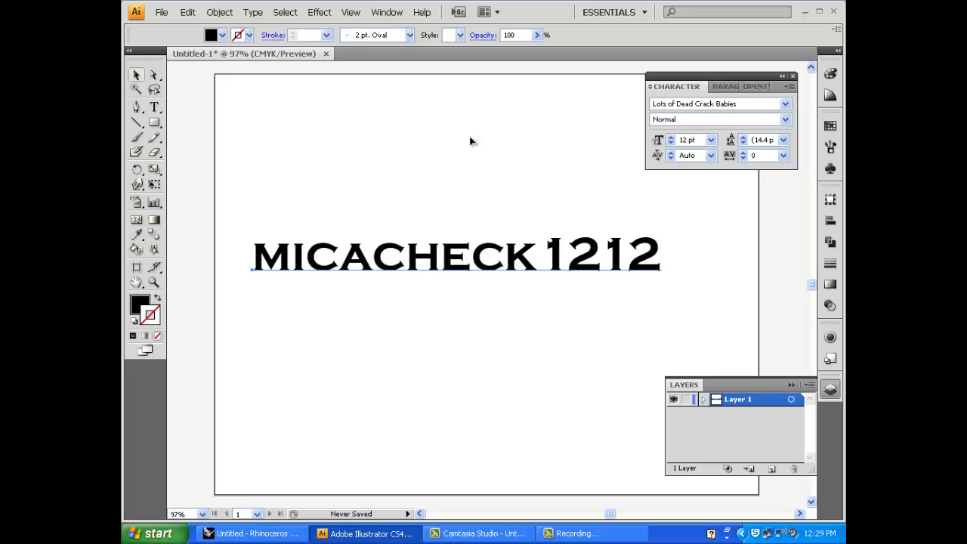
double_click(370, 259)
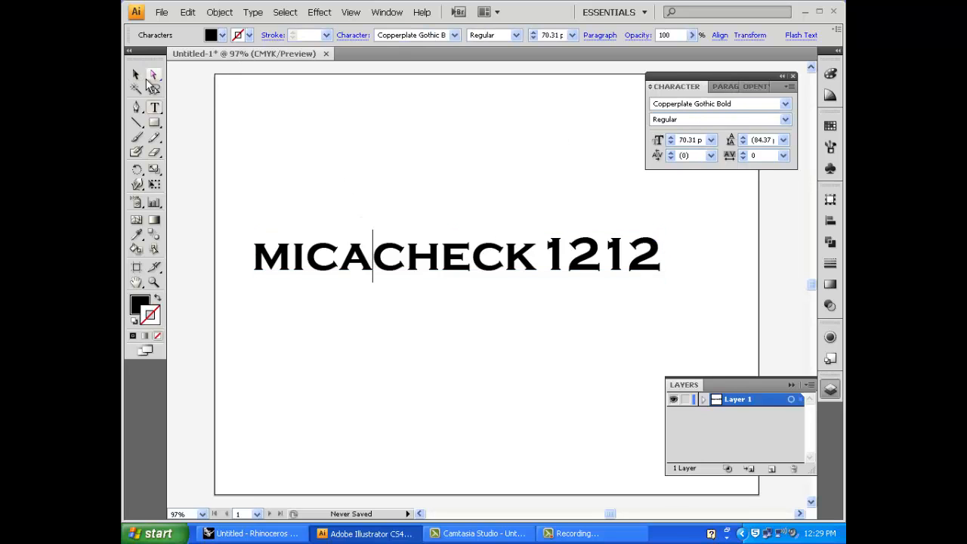
key(Escape)
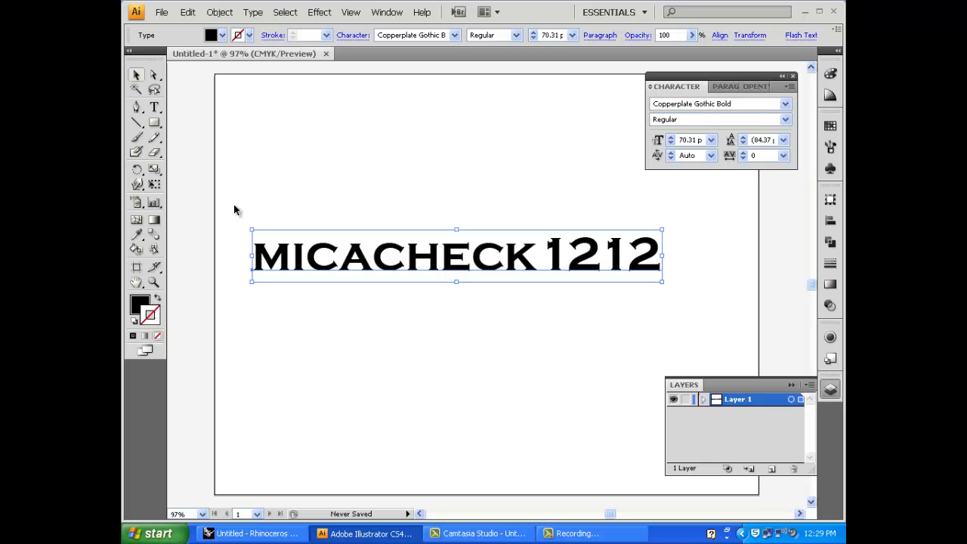
right_click(414, 260)
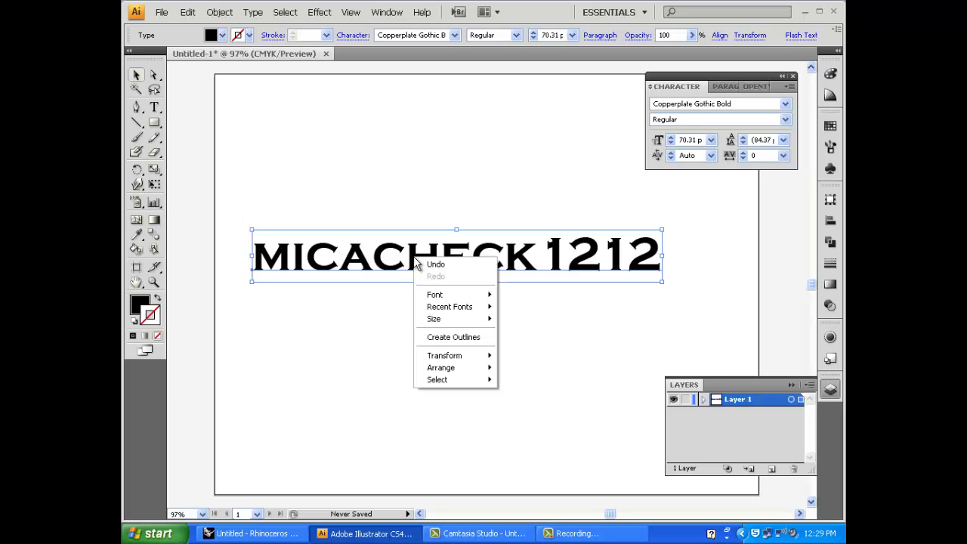
click(456, 338)
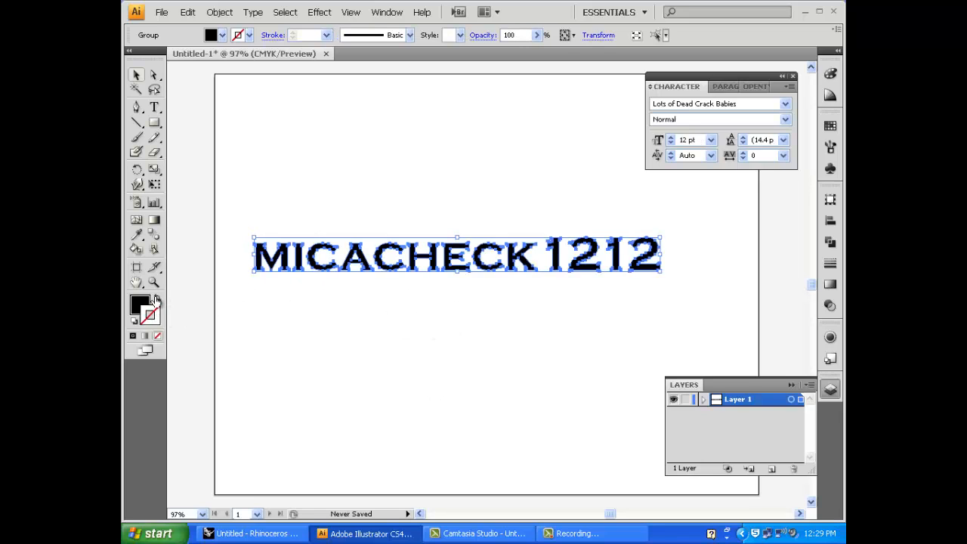
key(shift+x)
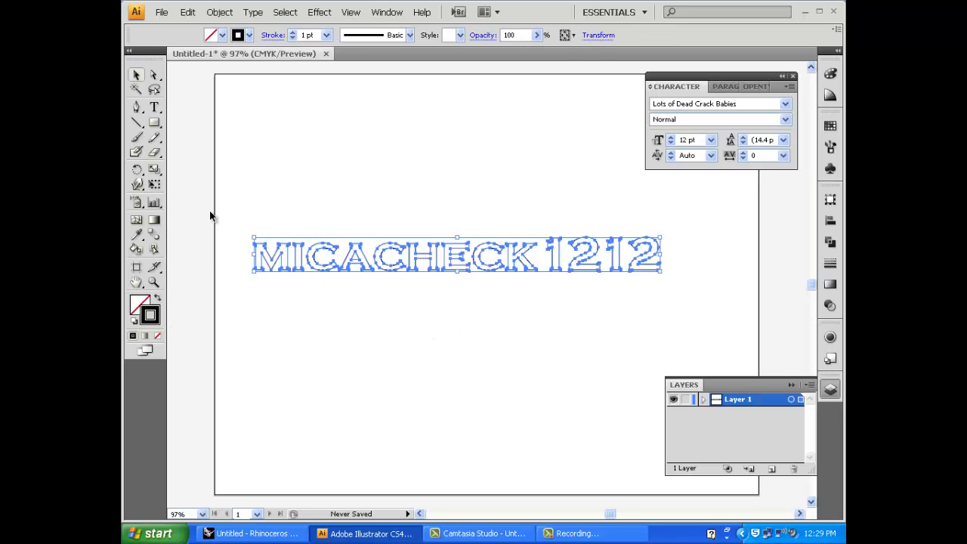
click(210, 217)
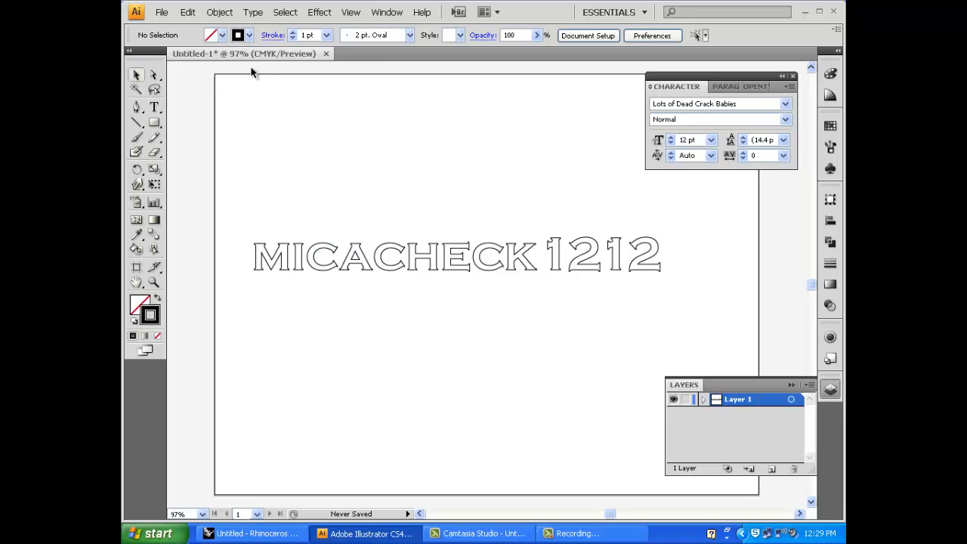
Step: Export the outlined text to the Desktop as the AutoCAD drawing mica.dwg, version 2004/2005/2006, with 1 inch equal to 1 unit
click(161, 12)
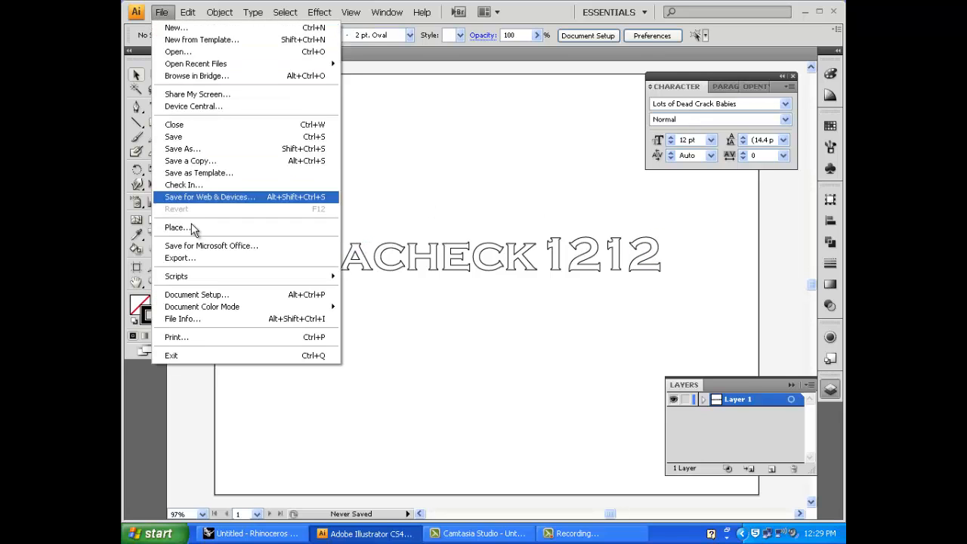
click(192, 260)
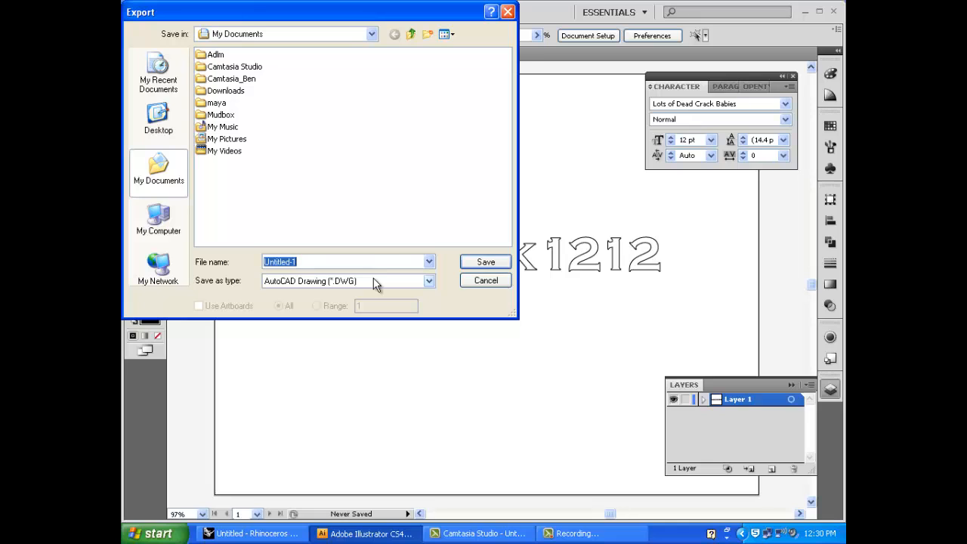
text(mica)
click(176, 137)
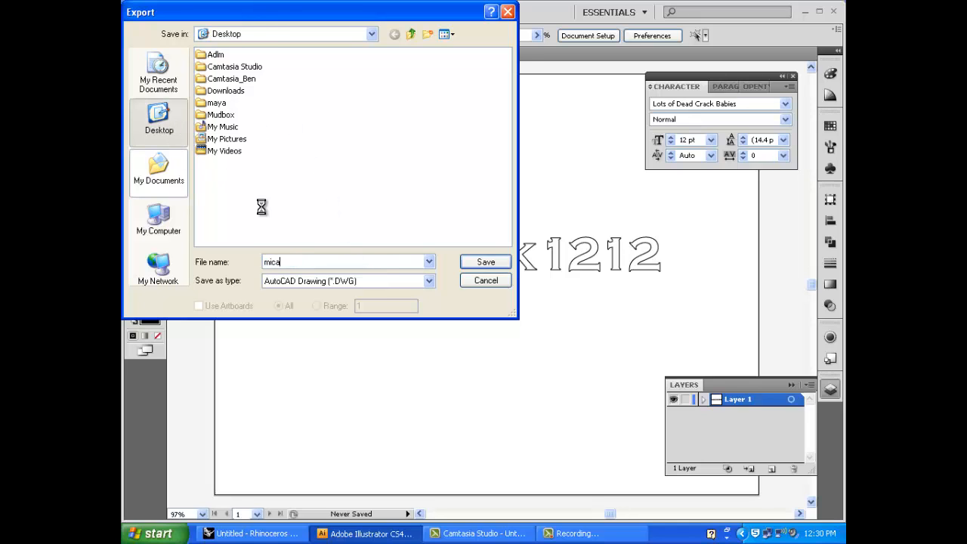
click(485, 259)
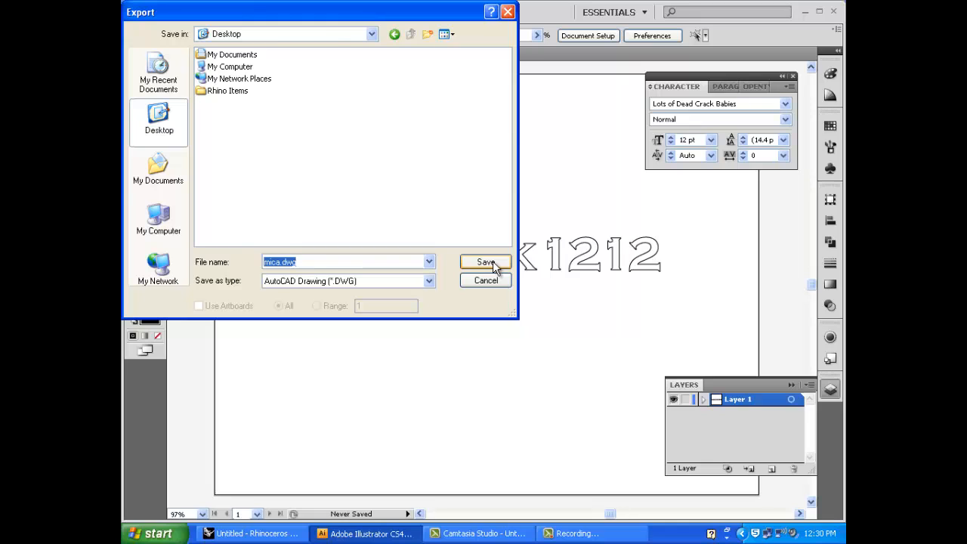
click(491, 265)
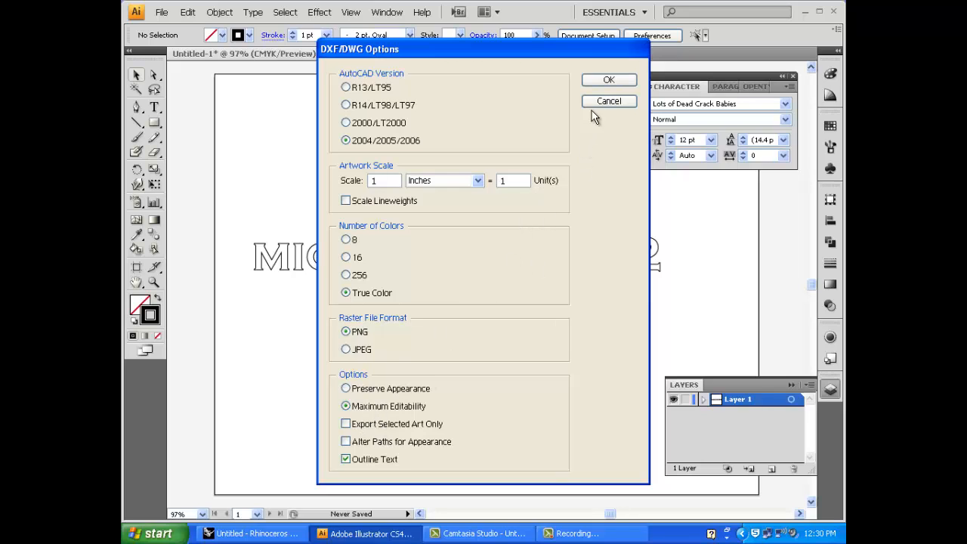
click(604, 79)
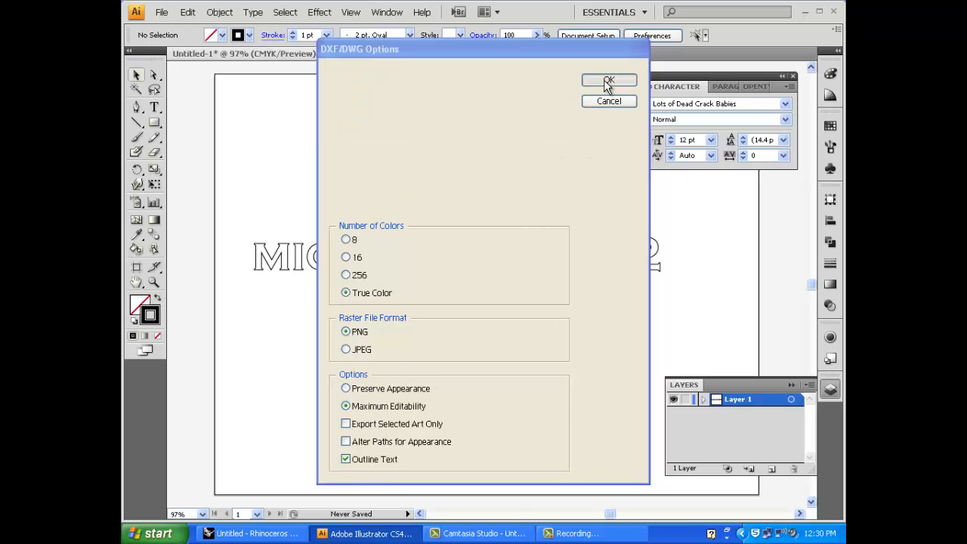
Step: Return to Rhinoceros, maximize the Top view and delete the leftover point object
click(805, 12)
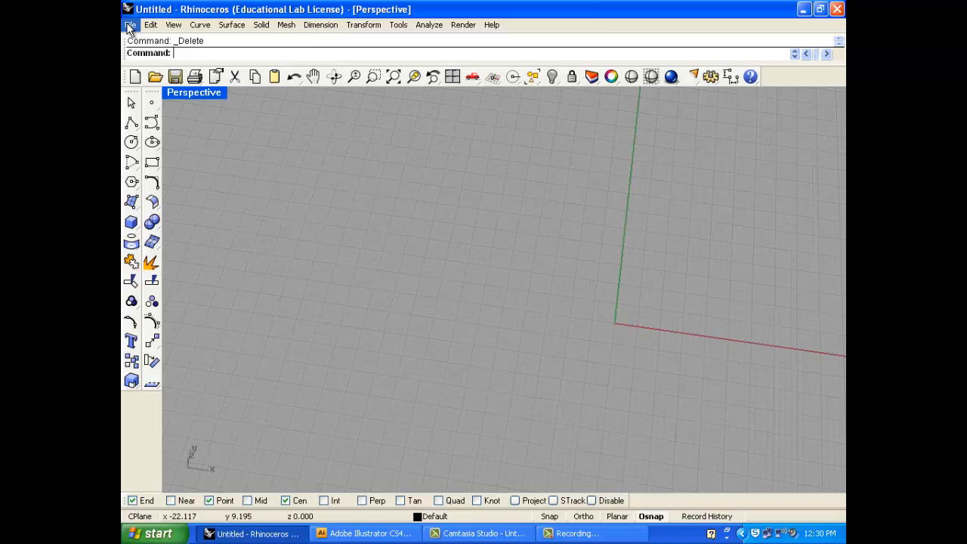
double_click(193, 94)
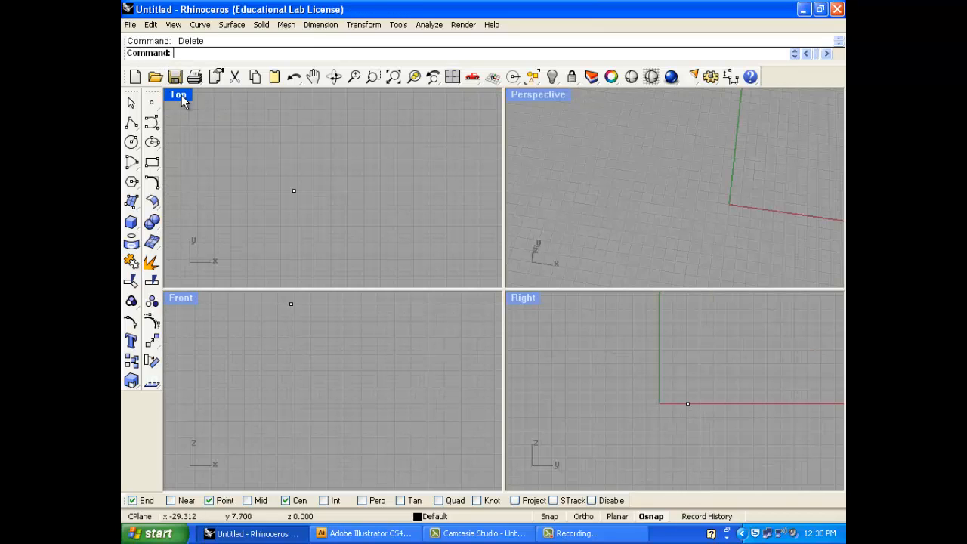
double_click(181, 95)
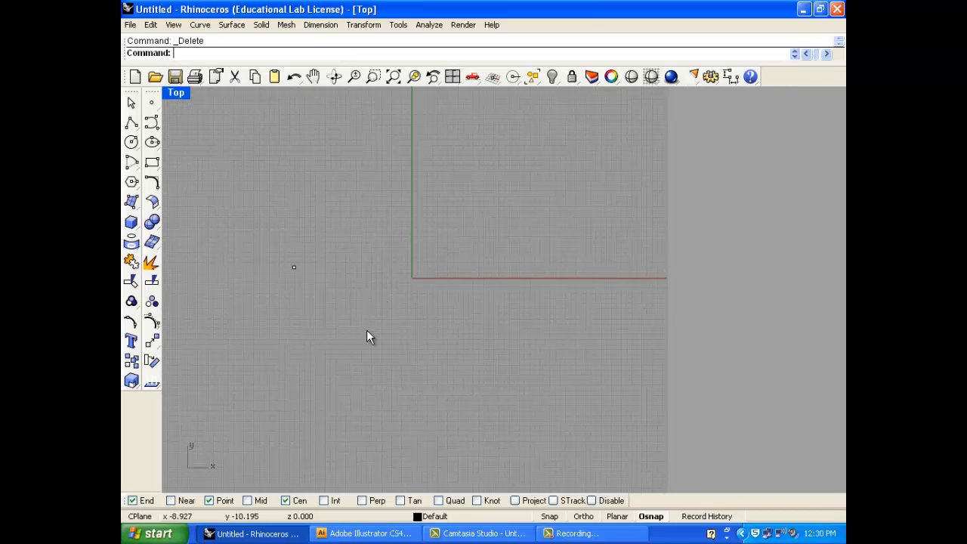
drag(366, 338, 263, 229)
key(Delete)
Step: Import mica.dwg from the Desktop into the model, with the file type filter set to all formats
click(130, 25)
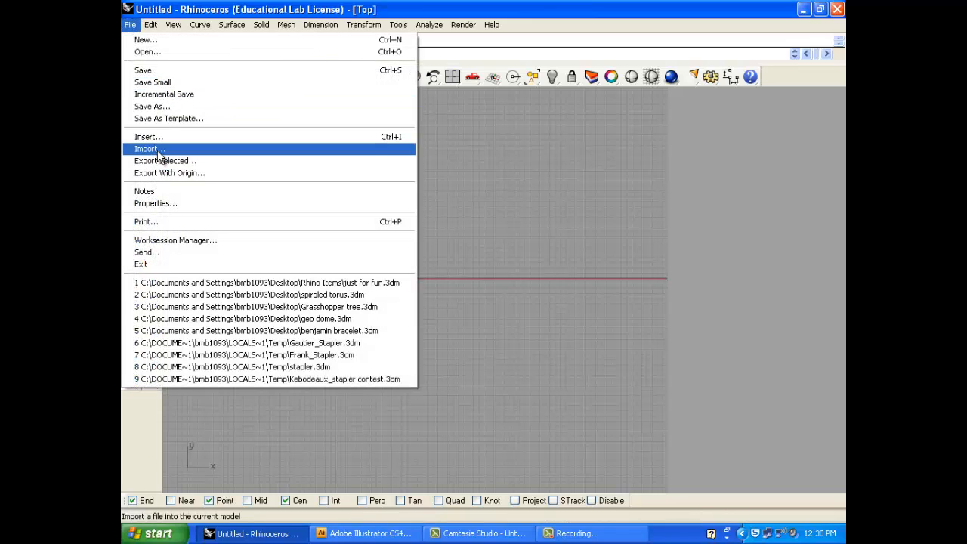
click(159, 151)
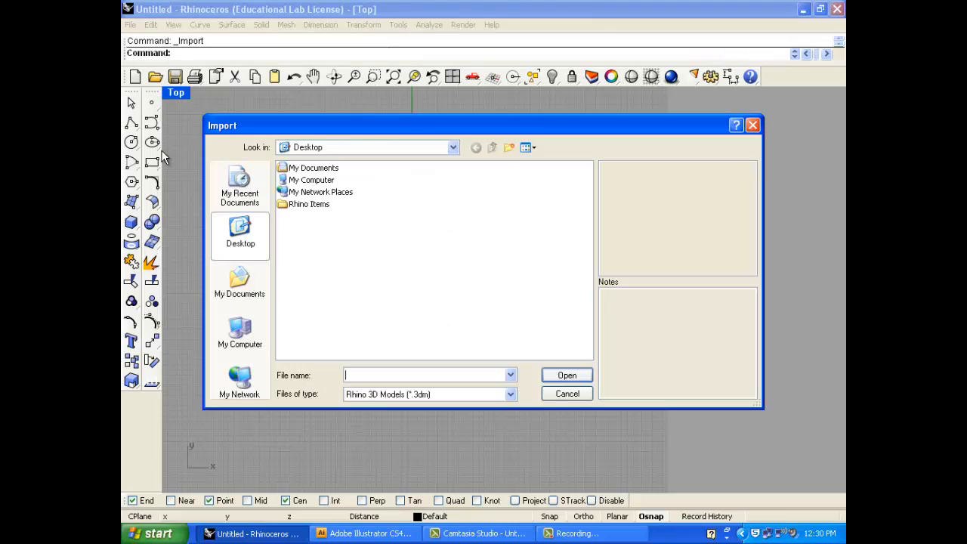
click(430, 395)
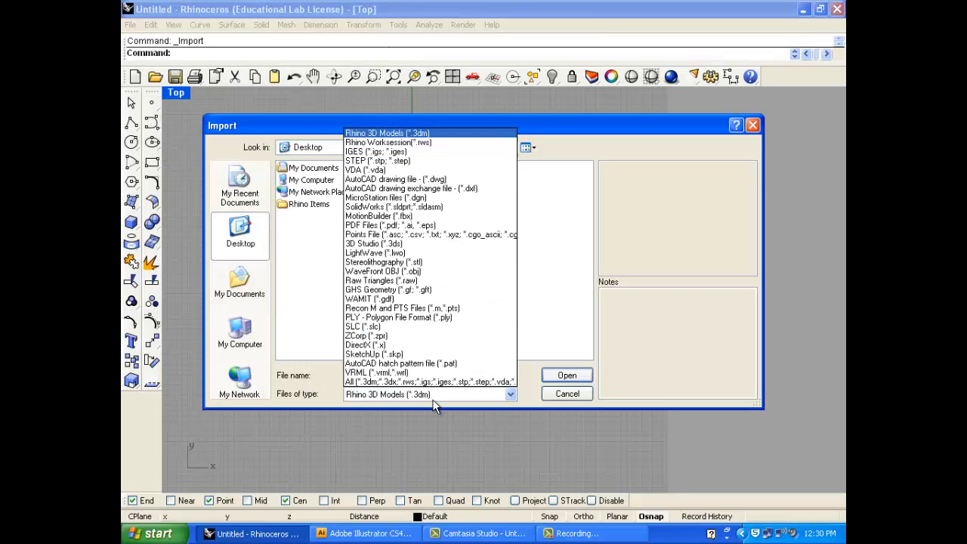
click(380, 381)
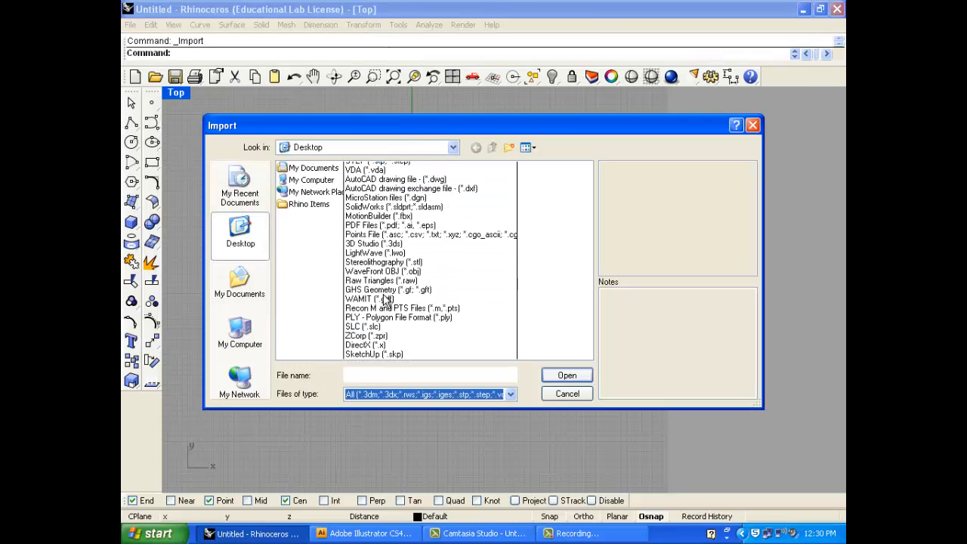
click(293, 217)
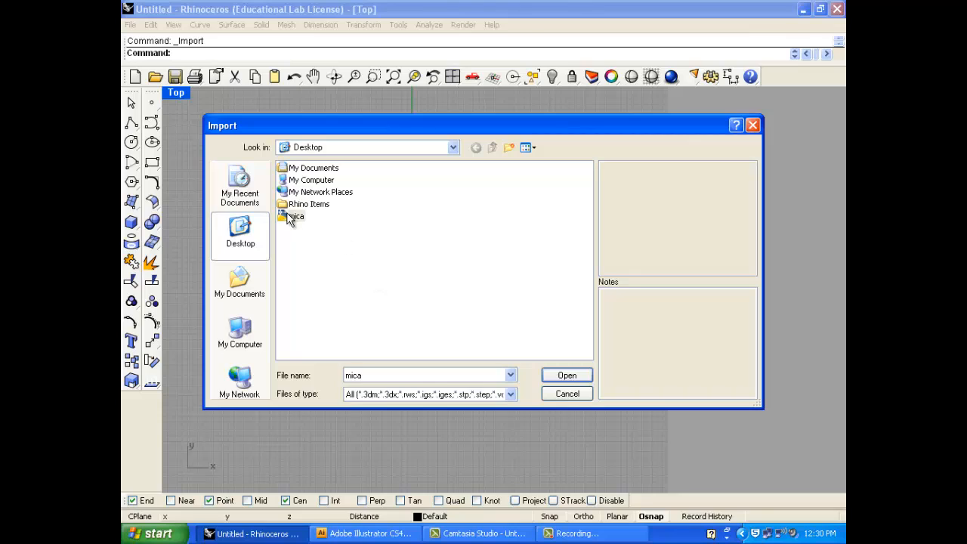
click(566, 376)
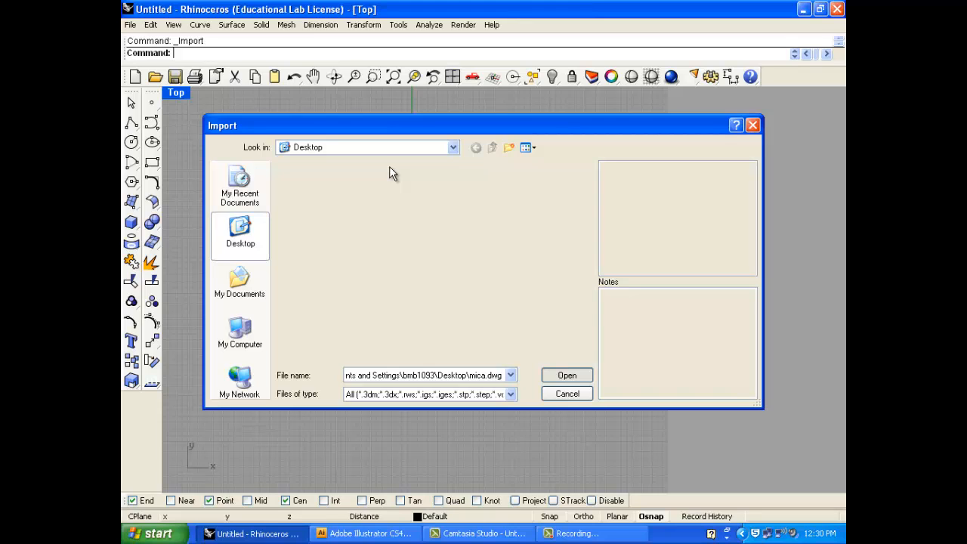
scroll(388, 175, down, 3)
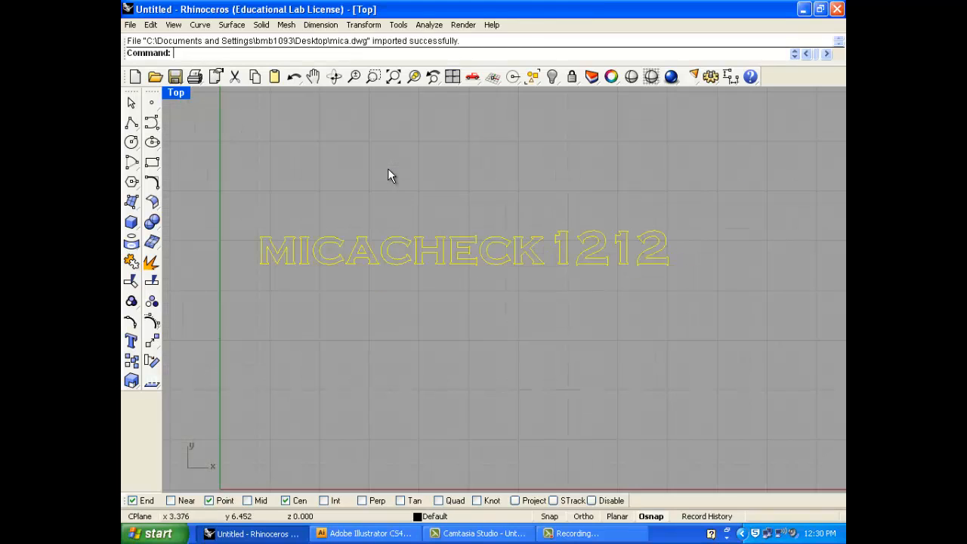
scroll(368, 238, down, 2)
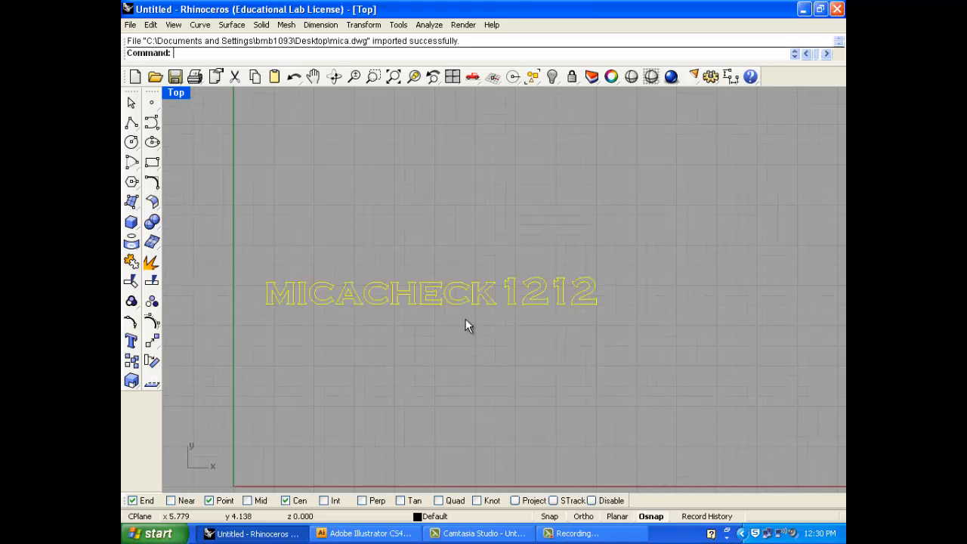
scroll(522, 332, up, 2)
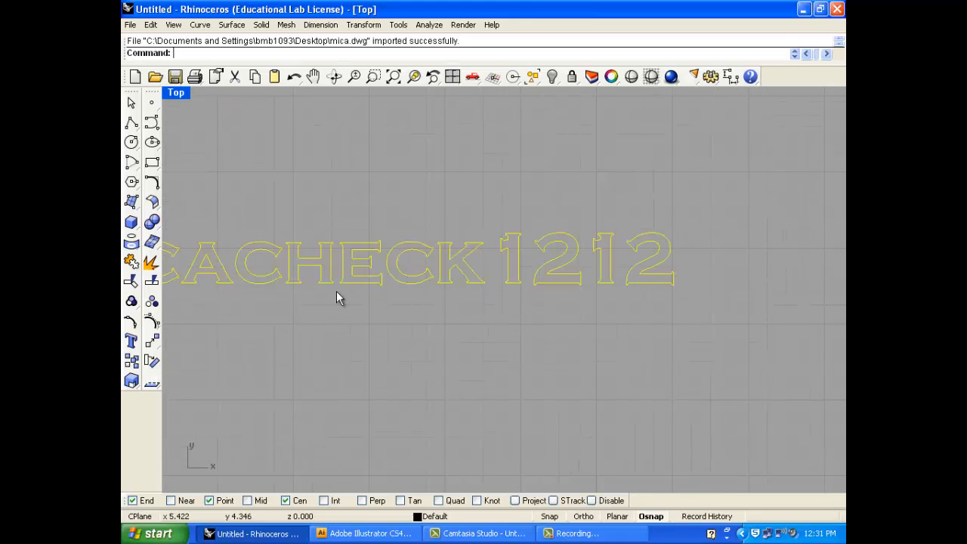
Step: Leave the control-point display of the text outlines and restore the four-viewport layout
click(157, 324)
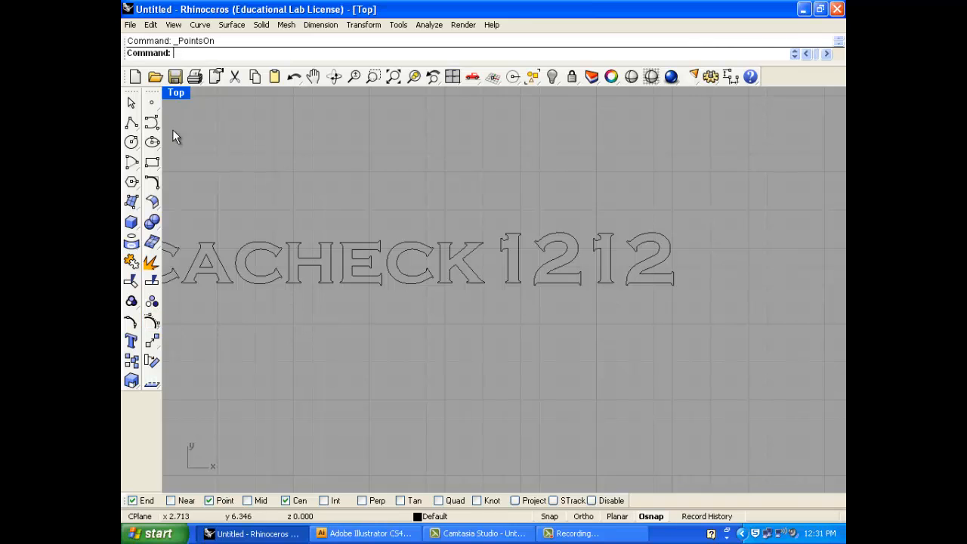
click(131, 102)
scroll(380, 276, down, 1)
scroll(378, 272, down, 2)
right_drag(382, 286, 490, 320)
double_click(174, 94)
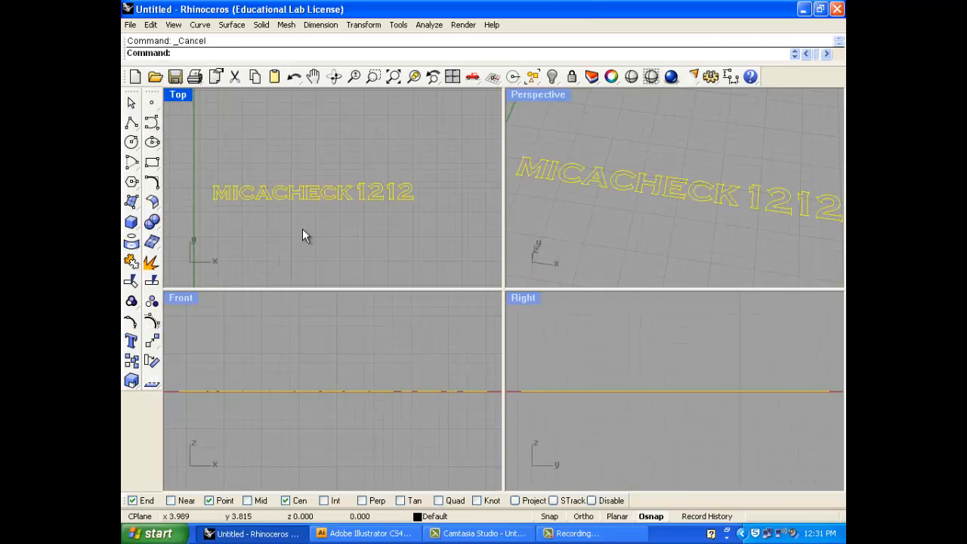
Step: Extrude all the MICACHECK 1212 outlines straight up into capped solids about 2.2 units tall
click(259, 26)
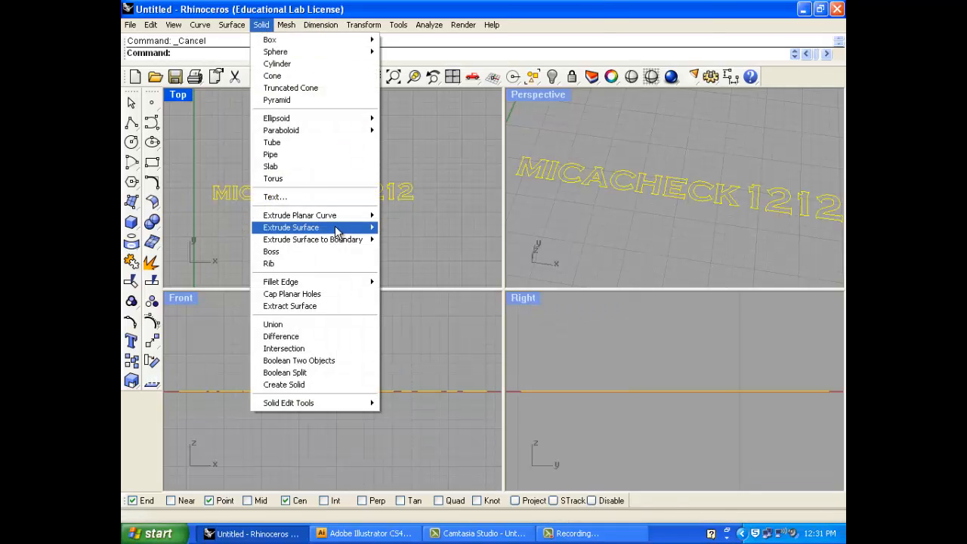
mouse_move(352, 218)
click(399, 218)
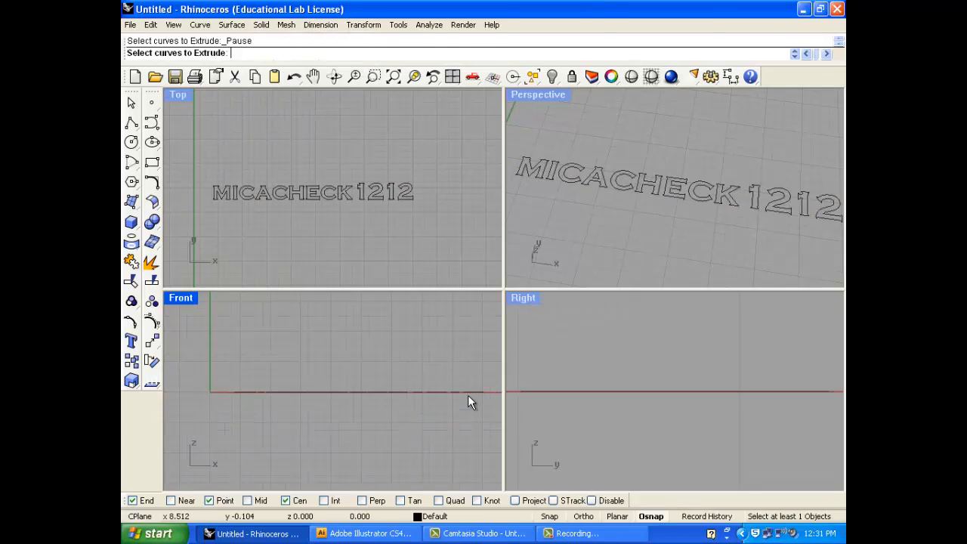
drag(240, 358, 239, 358)
key(Return)
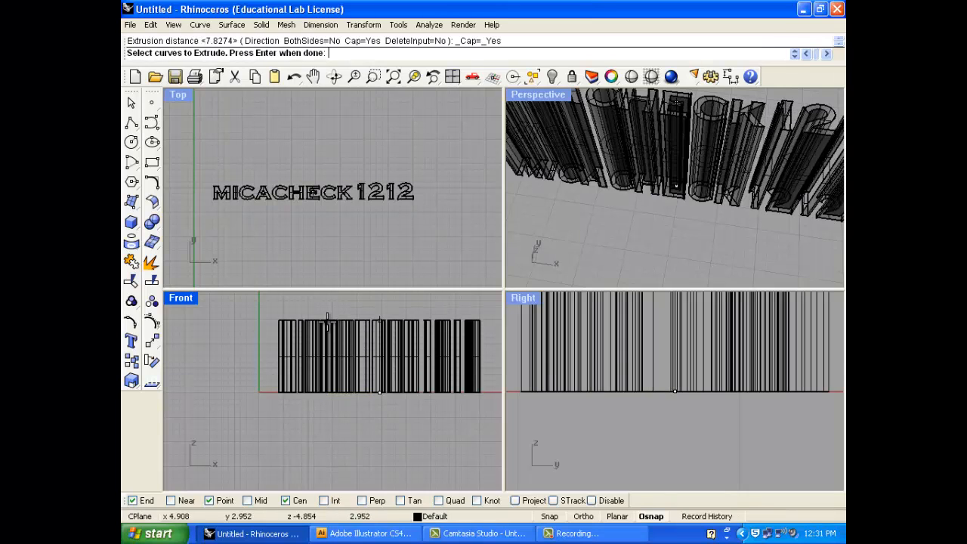
click(332, 339)
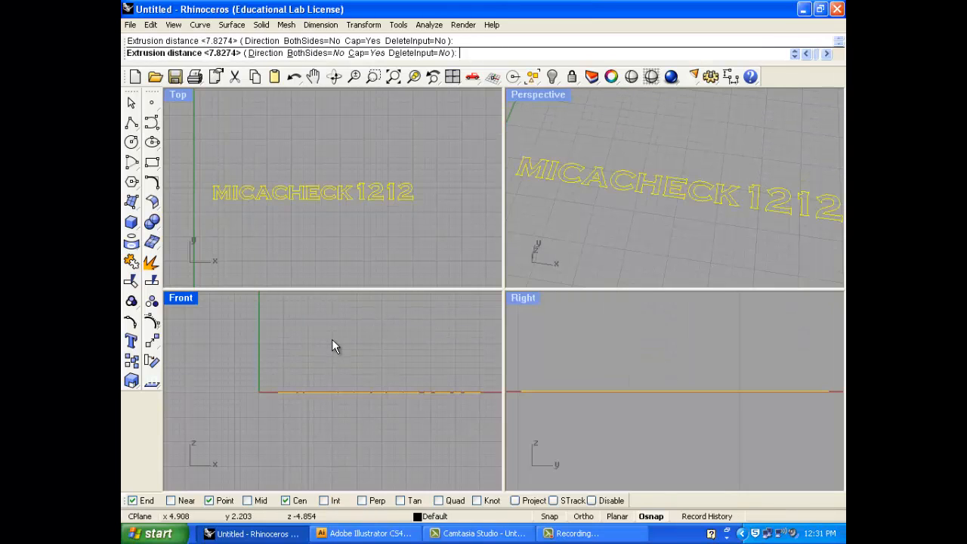
mouse_move(578, 201)
right_down()
mouse_move(637, 233)
mouse_move(627, 129)
mouse_move(570, 197)
right_up()
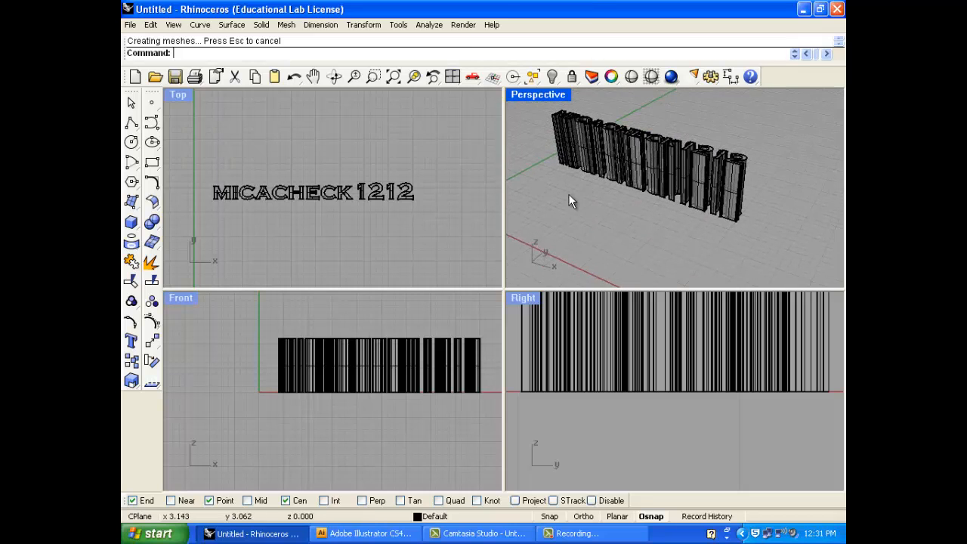
Step: Draw a solid cylinder lying lengthwise through the extruded letters, centred on their side profile and extending beyond both ends of the text
click(131, 222)
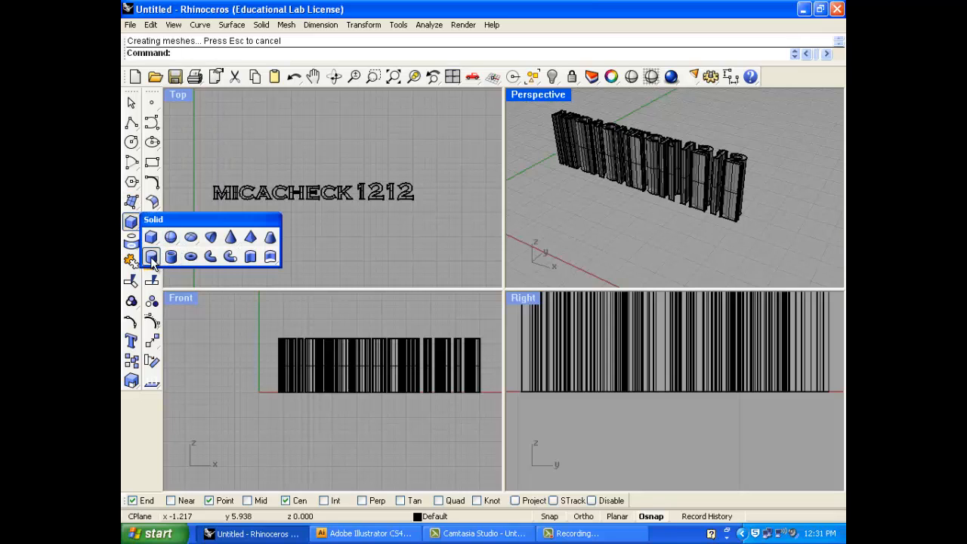
click(152, 256)
scroll(602, 444, up, 4)
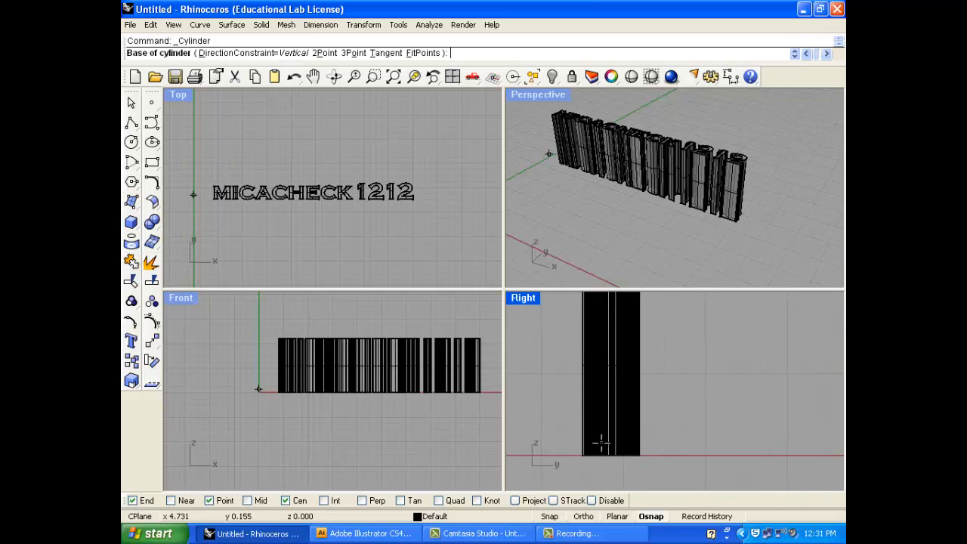
scroll(587, 401, down, 2)
click(599, 377)
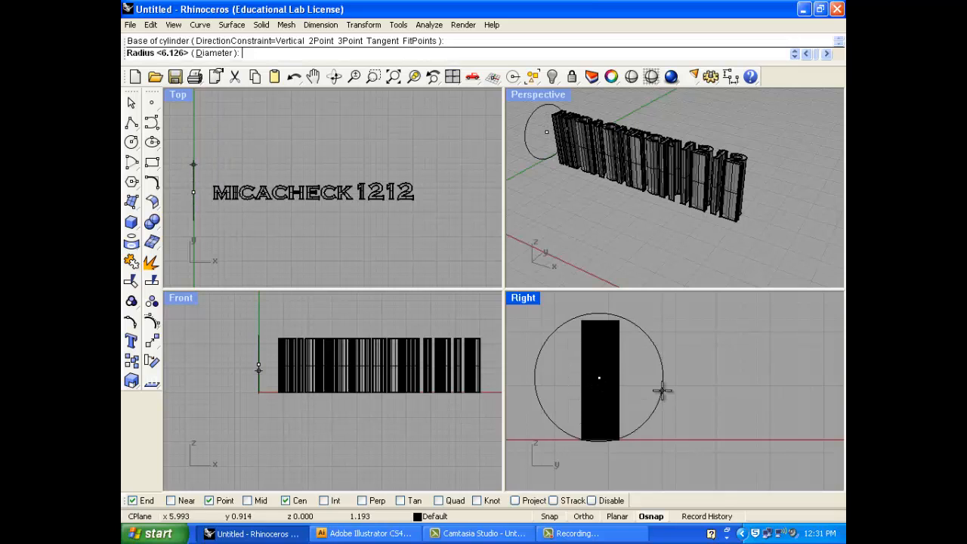
click(650, 384)
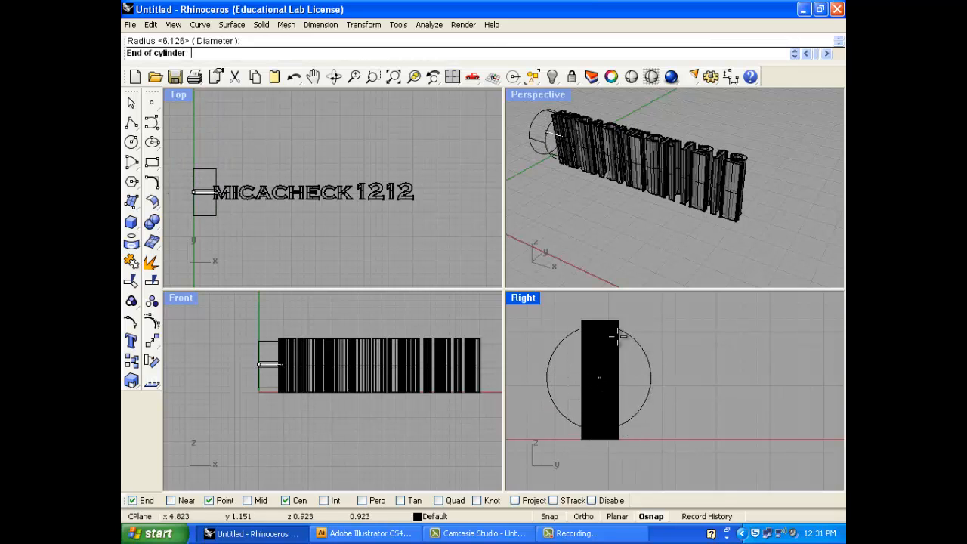
click(430, 210)
right_drag(580, 215, 665, 213)
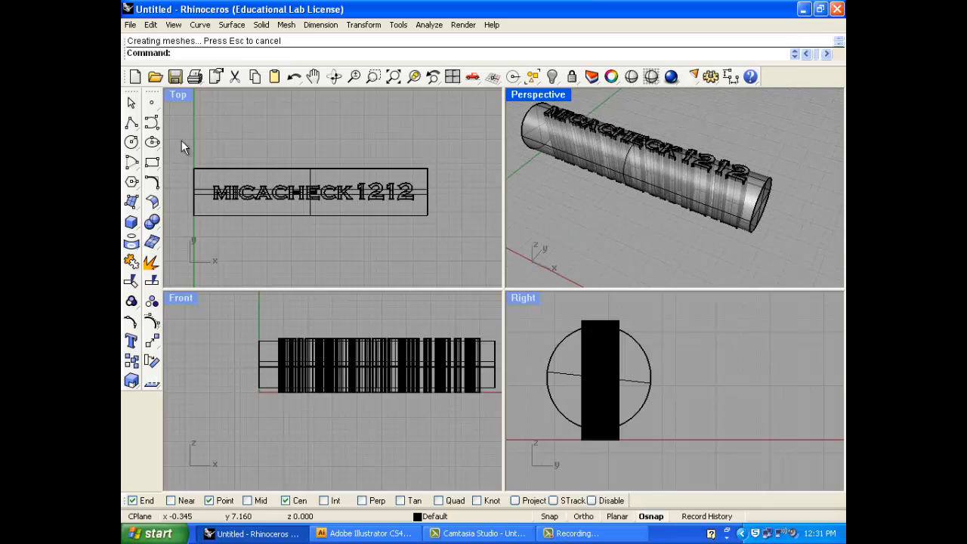
Step: Try a Boolean Two Objects operation between the cylinder and the extruded letter M
click(151, 220)
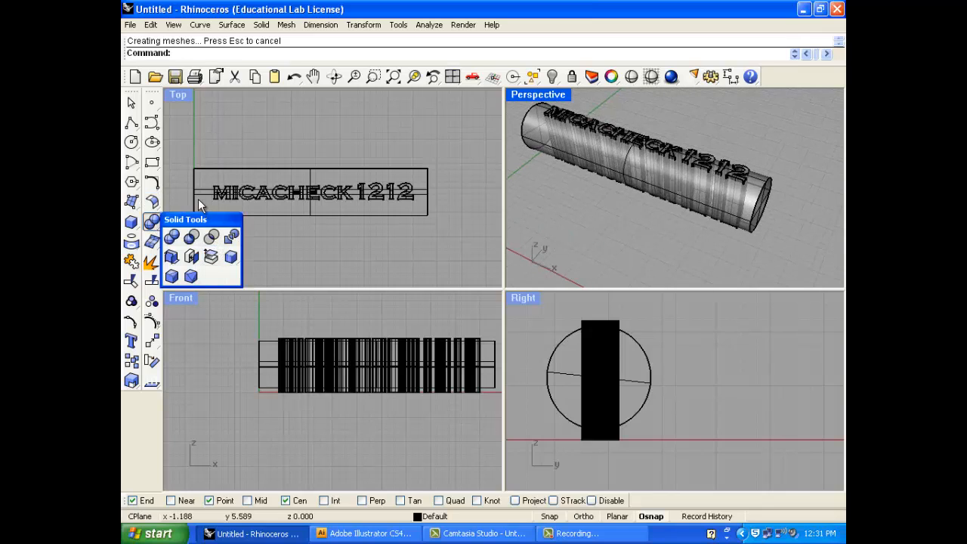
click(179, 189)
click(154, 222)
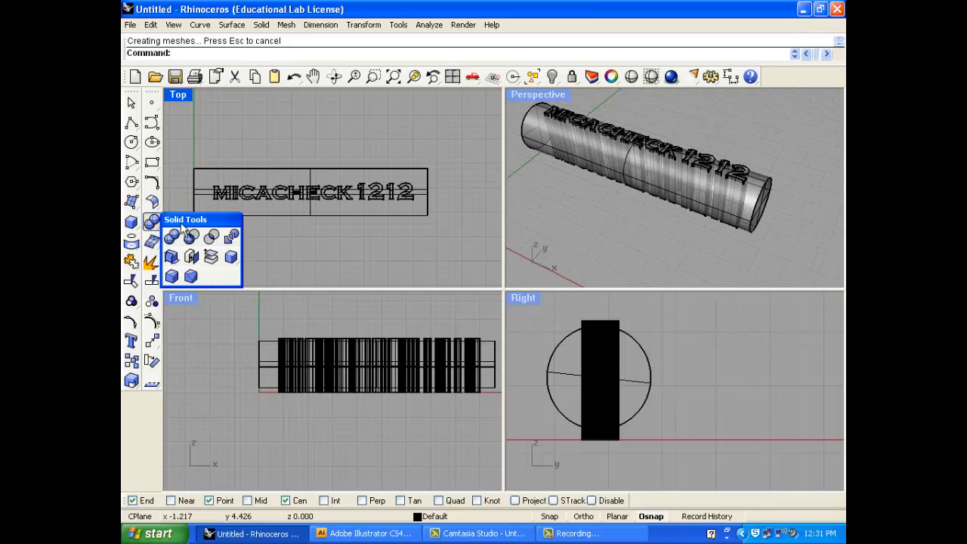
click(229, 235)
scroll(609, 173, down, 2)
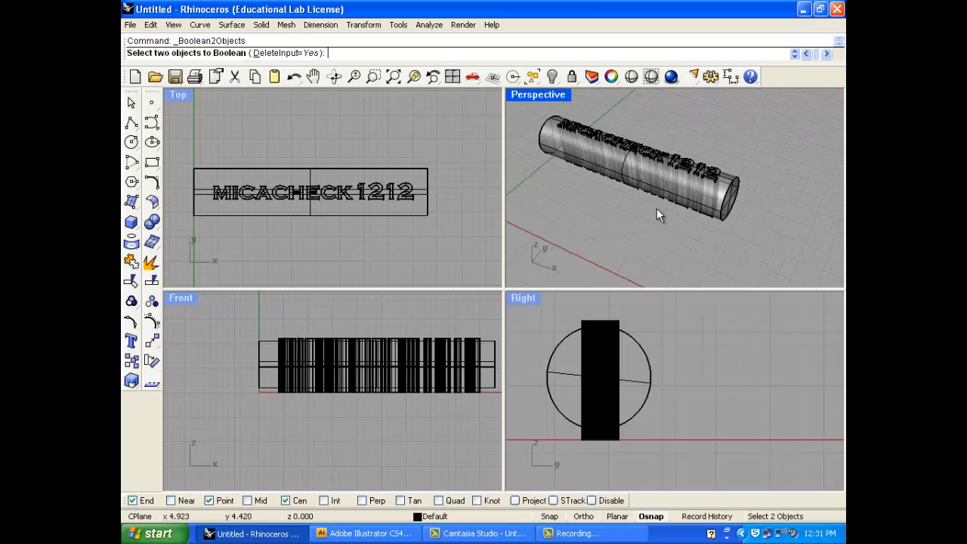
drag(607, 129, 534, 109)
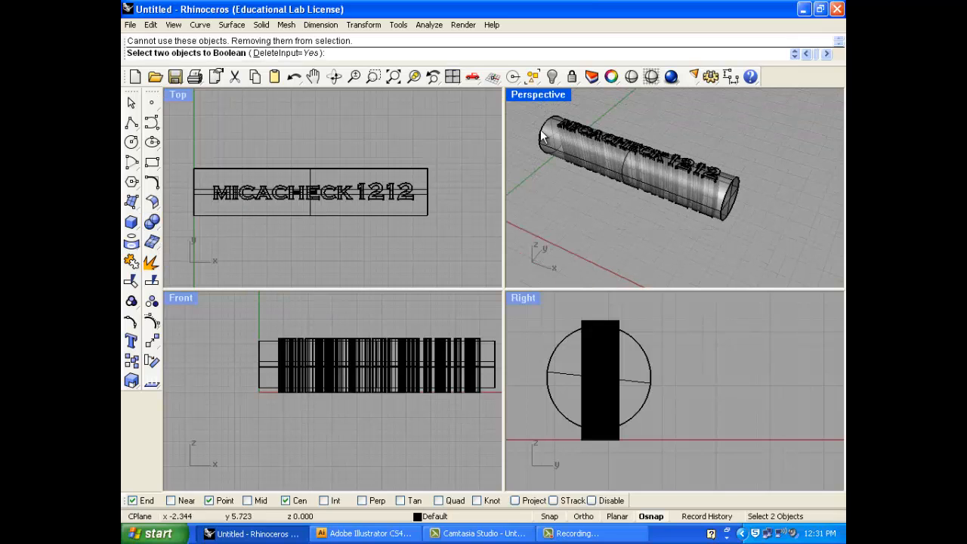
click(542, 128)
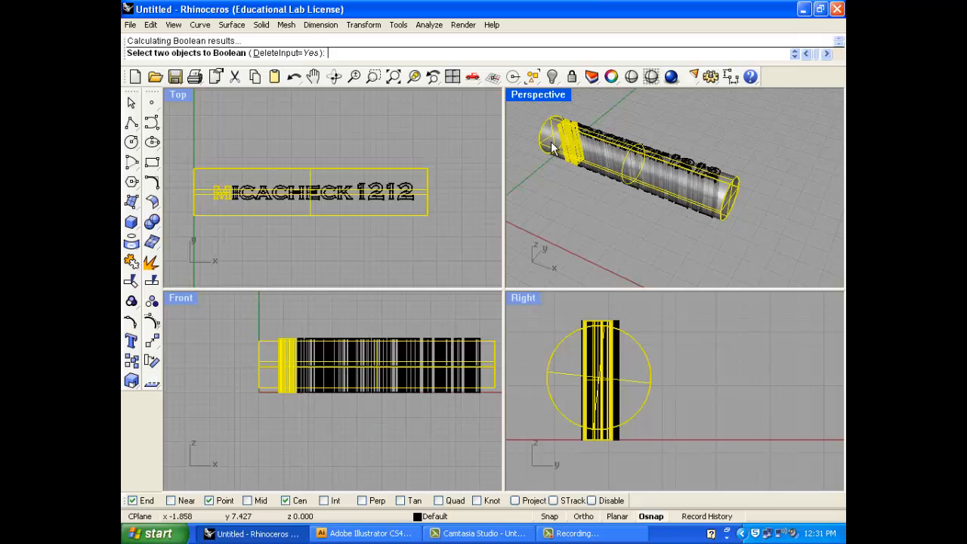
Step: Undo the creation of the cylinder and redo it
key(ctrl+z)
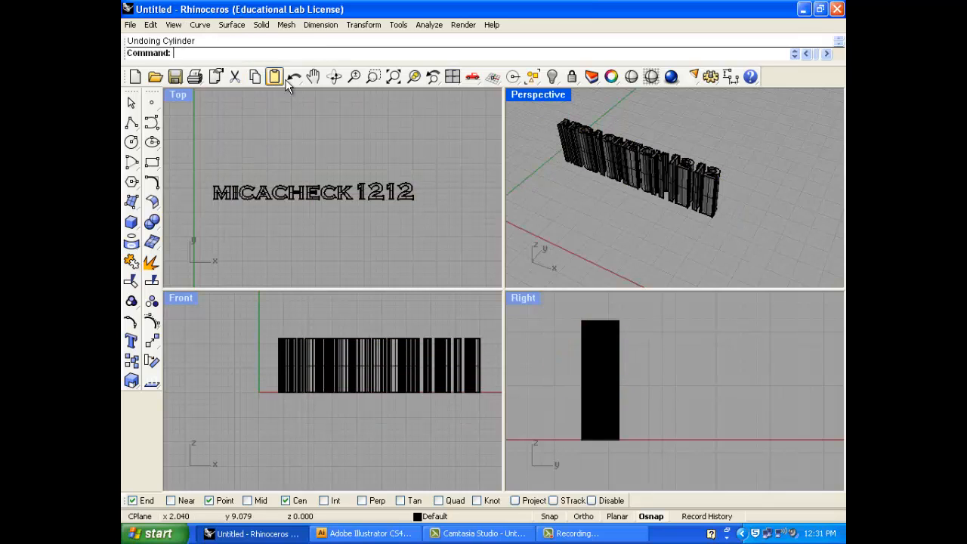
click(173, 24)
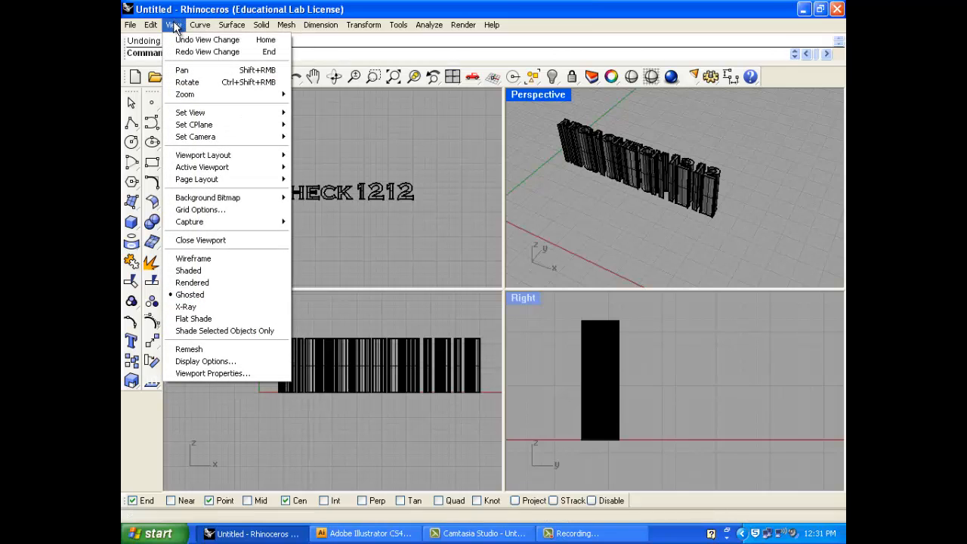
mouse_move(157, 24)
click(163, 51)
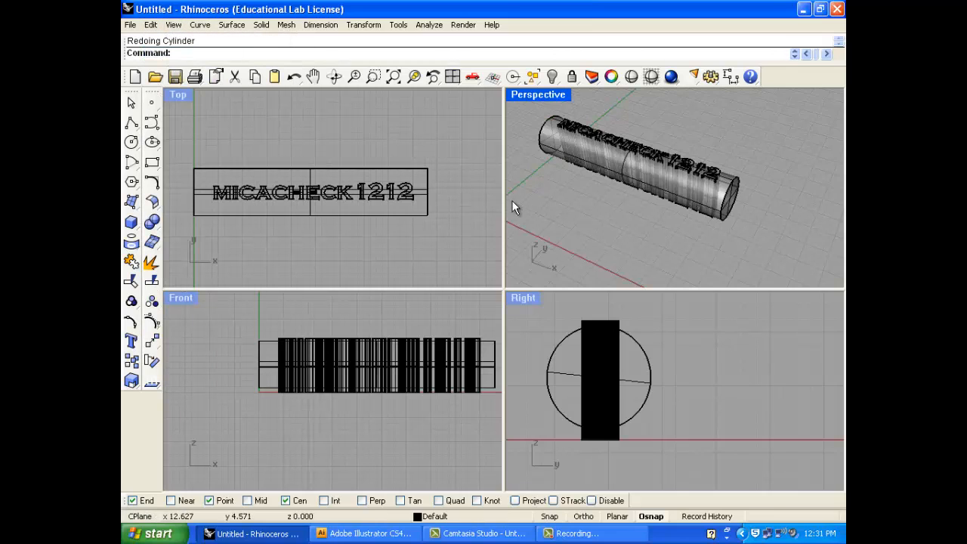
click(152, 222)
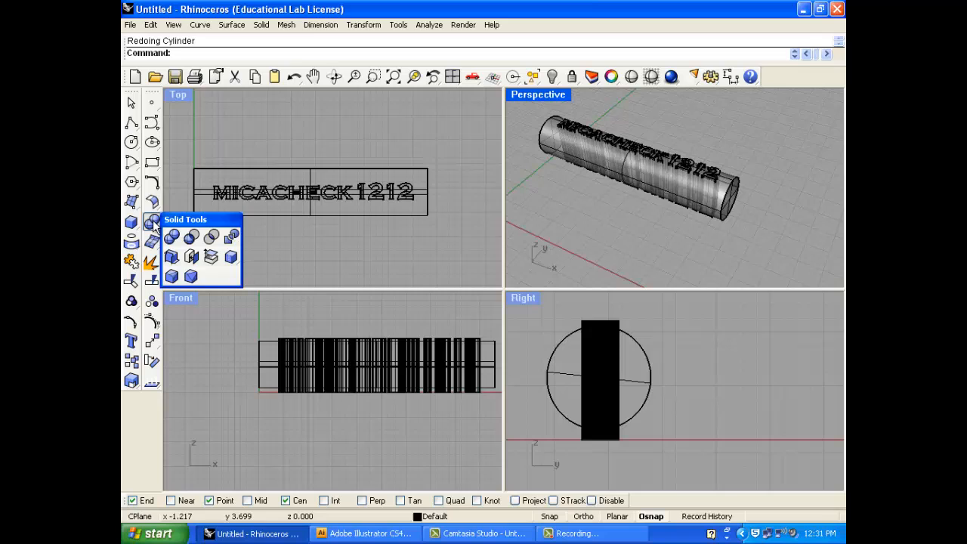
click(224, 237)
scroll(660, 175, up, 2)
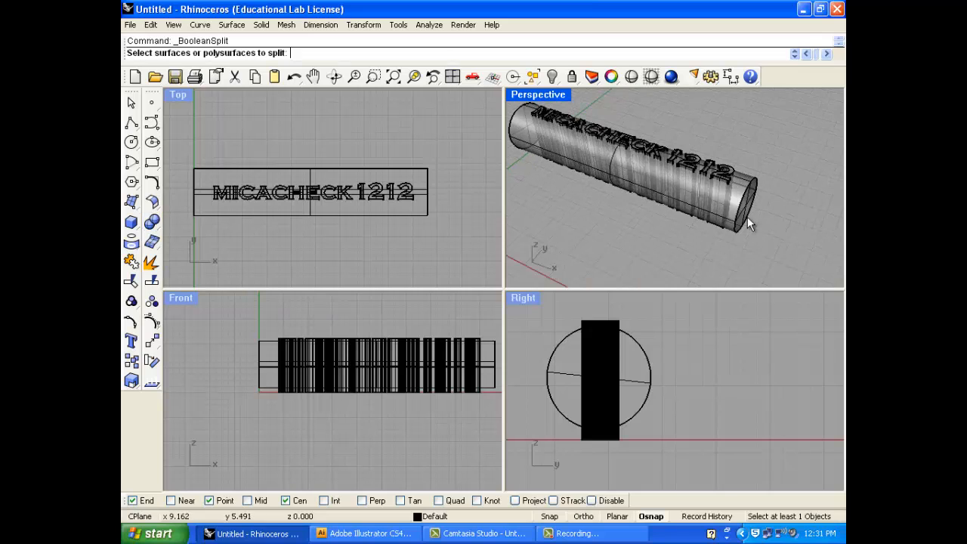
drag(774, 234, 532, 107)
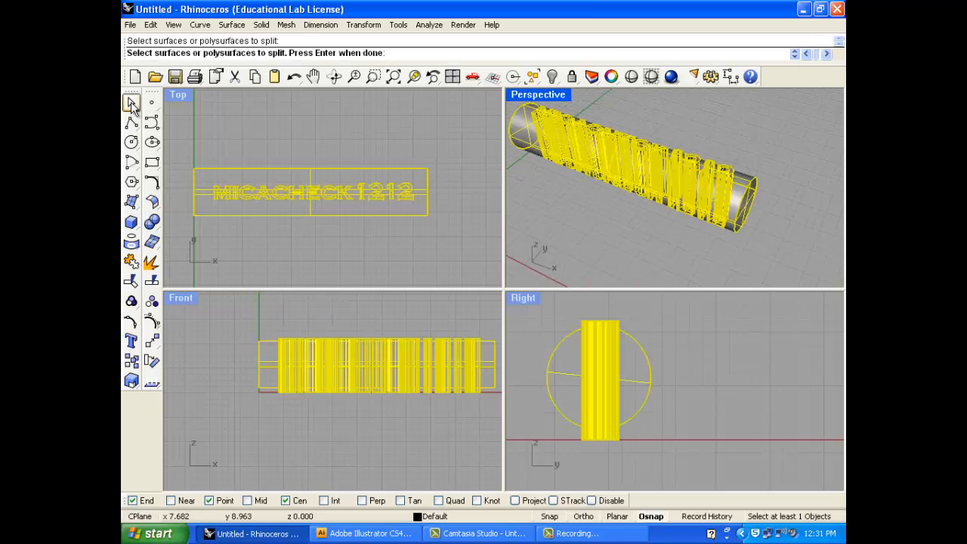
key(Return)
Step: Try to Boolean split all the extruded letters, using the cylinder as the cutting object
key(Return)
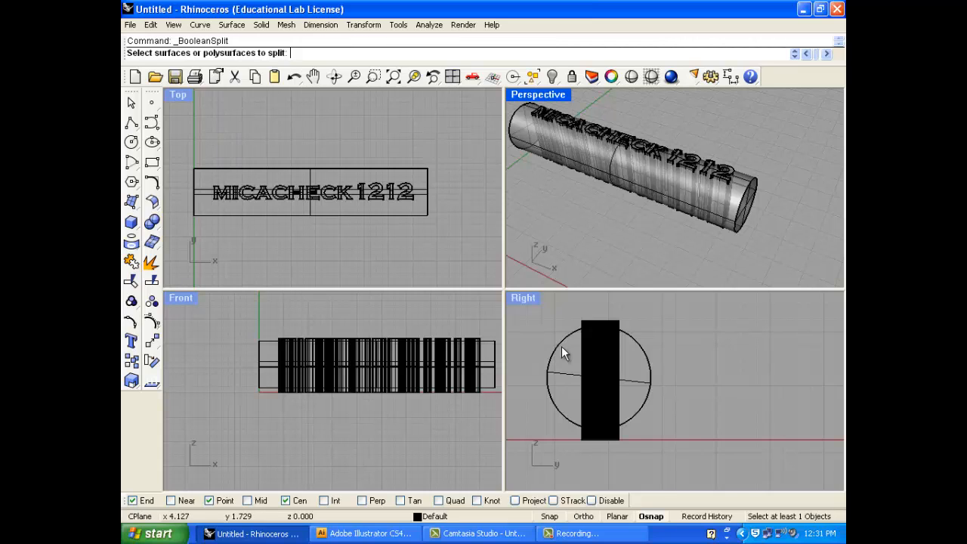
drag(644, 459, 567, 433)
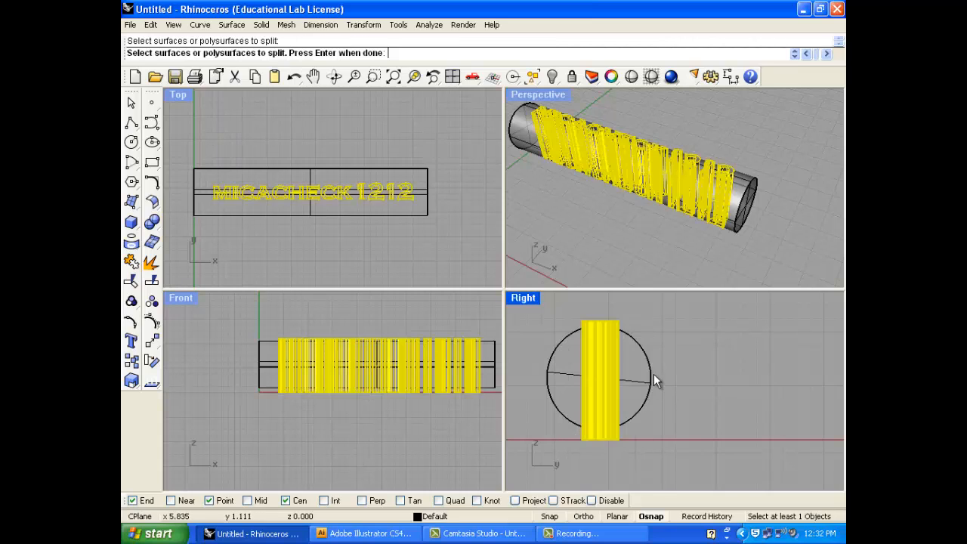
key(Return)
click(647, 374)
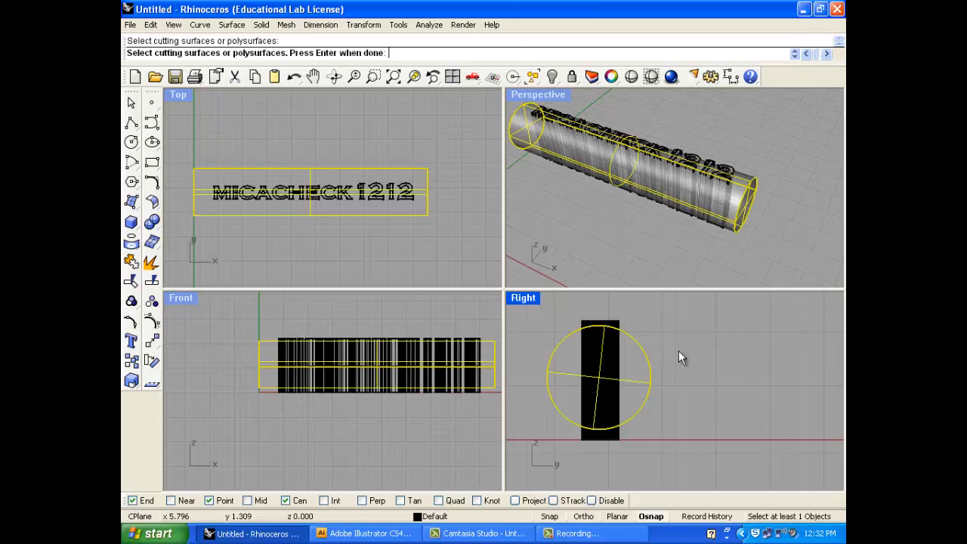
key(Return)
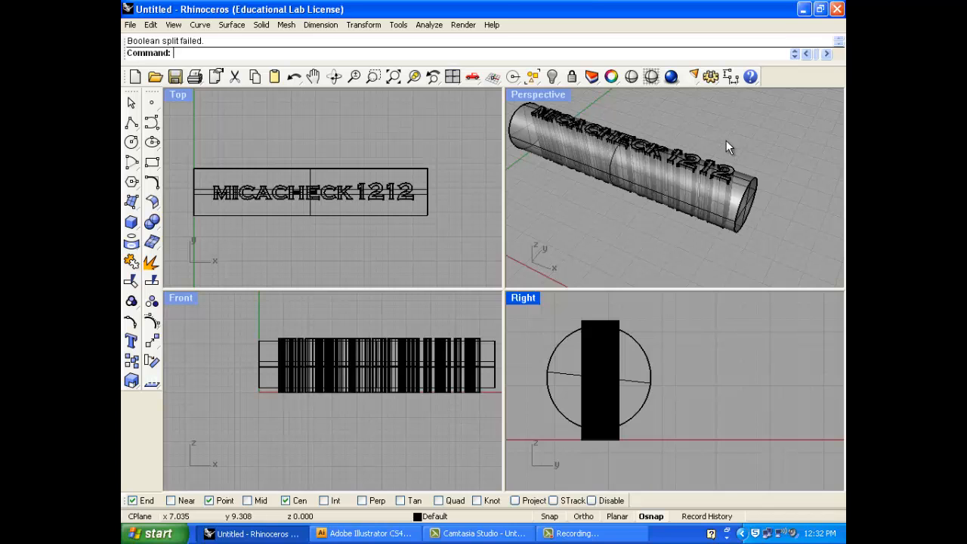
Step: Delete the extruded CACHECK 1212 letters, keeping only the extruded M and I with the cylinder
scroll(737, 197, up, 5)
right_drag(750, 227, 786, 203)
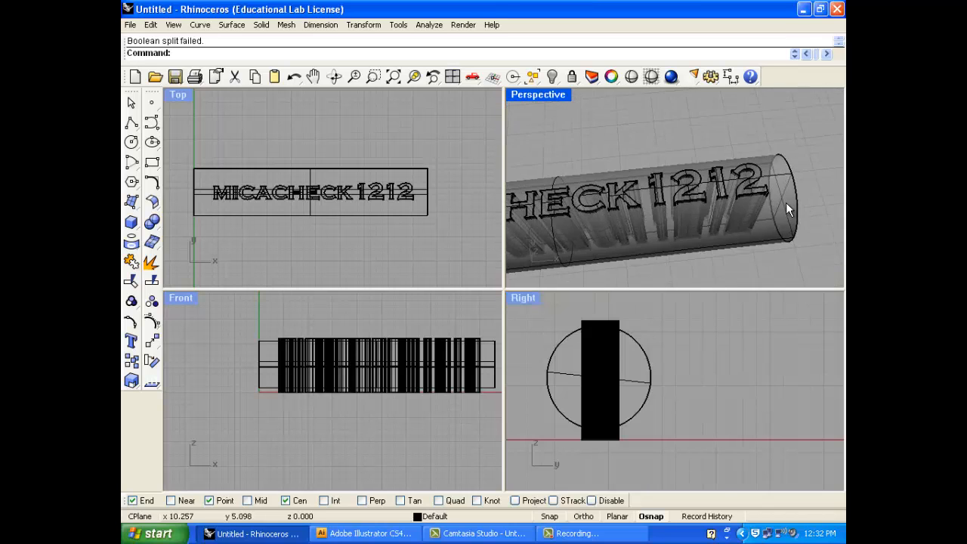
scroll(786, 202, down, 6)
scroll(591, 209, up, 6)
right_drag(590, 209, 612, 127)
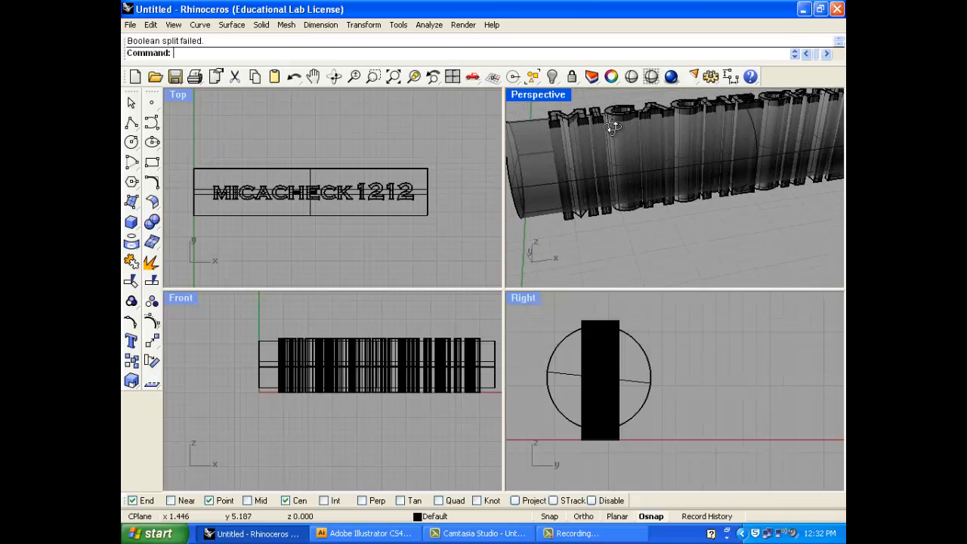
click(566, 140)
right_drag(640, 170, 602, 231)
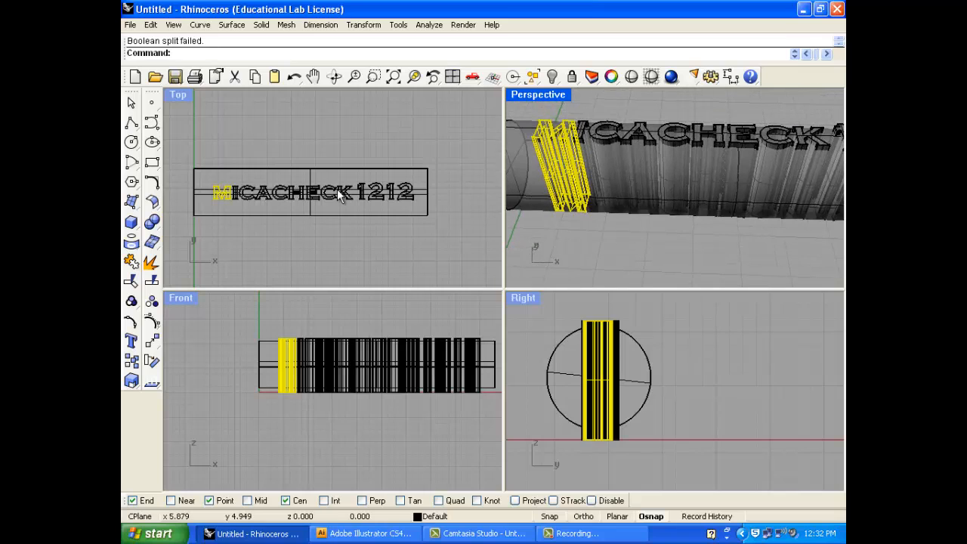
click(234, 146)
drag(234, 146, 421, 217)
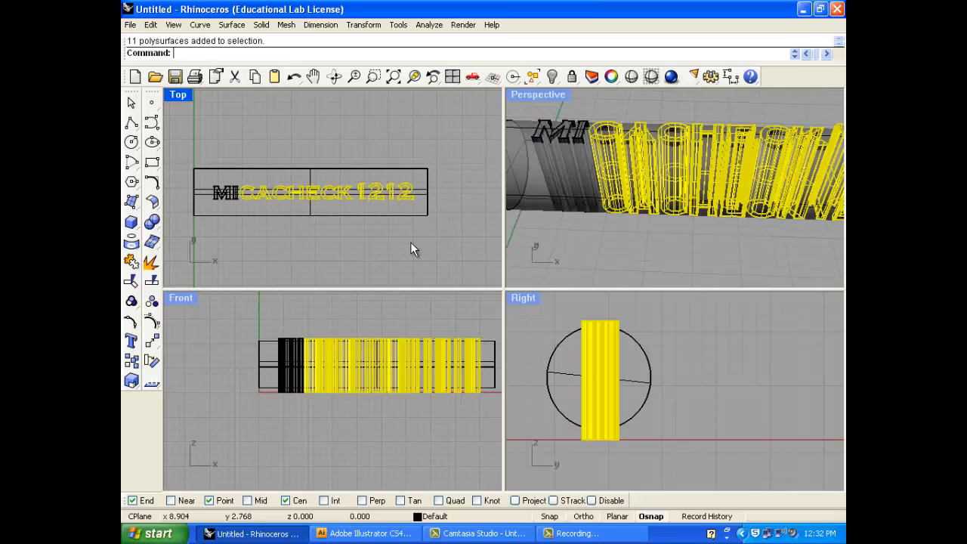
key(Delete)
Step: Try a Boolean Two Objects operation on the cylinder and one of the two remaining extruded letters
mouse_move(621, 219)
right_down()
mouse_move(590, 184)
mouse_move(605, 152)
mouse_move(619, 221)
right_up()
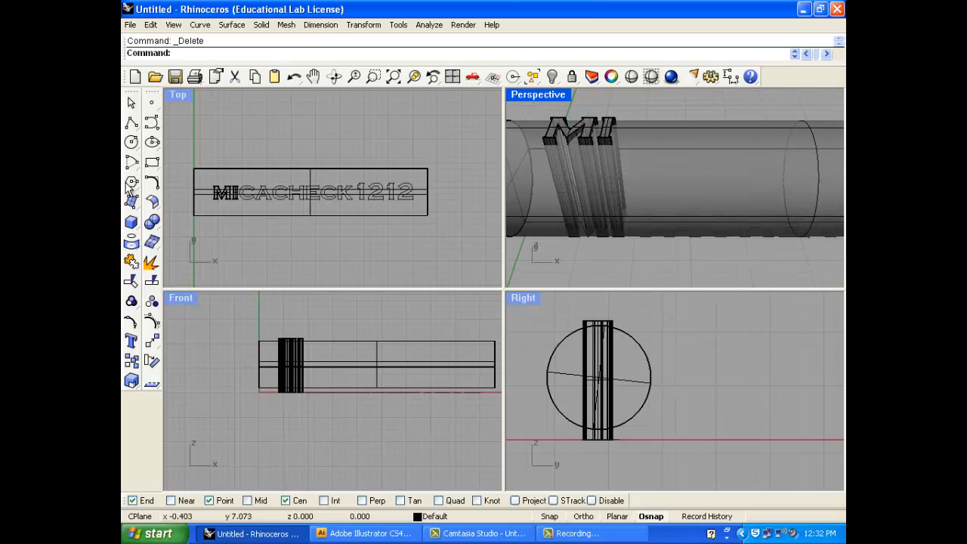
click(151, 222)
click(175, 192)
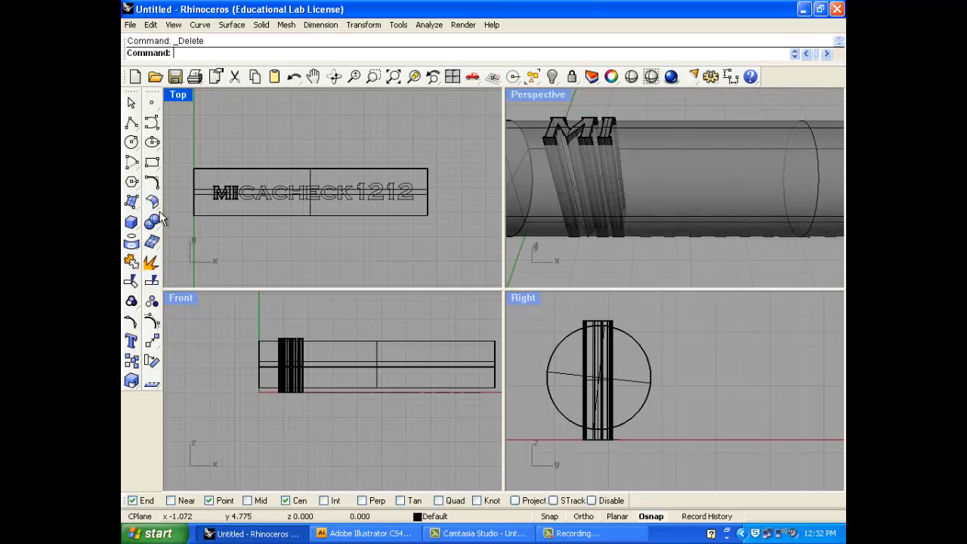
click(151, 221)
click(231, 238)
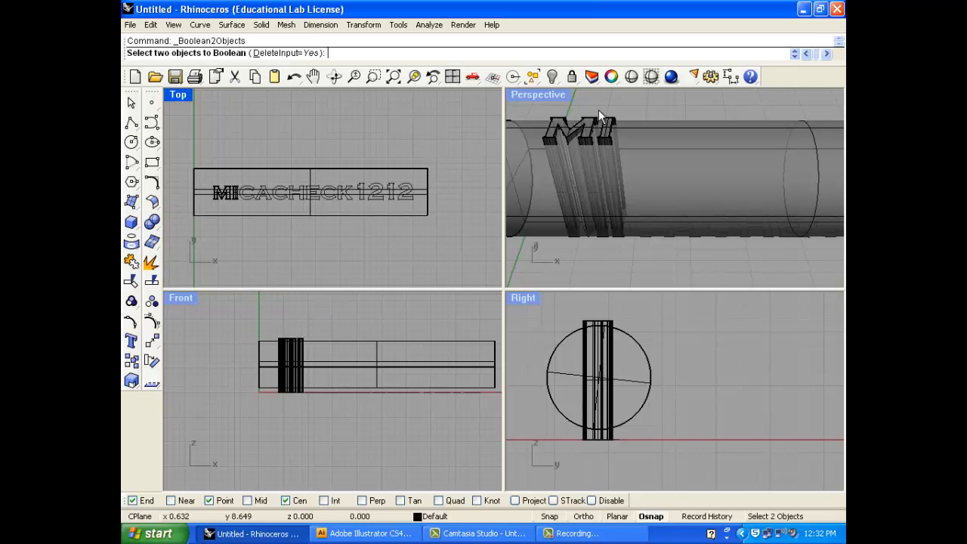
click(559, 117)
click(619, 115)
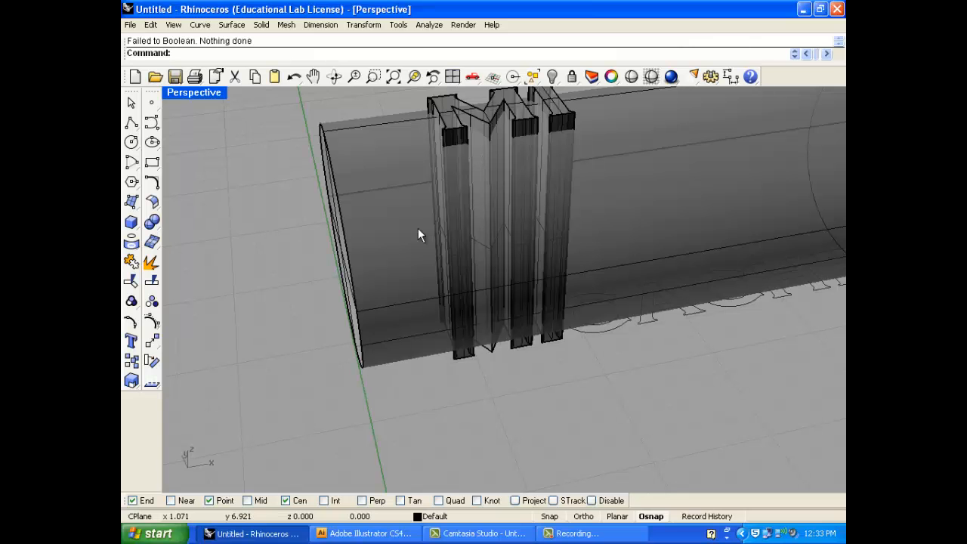
Step: Delete the extruded letter I, keeping only the extruded M and the cylinder
right_drag(418, 233, 352, 225)
click(319, 180)
right_drag(461, 181, 493, 161)
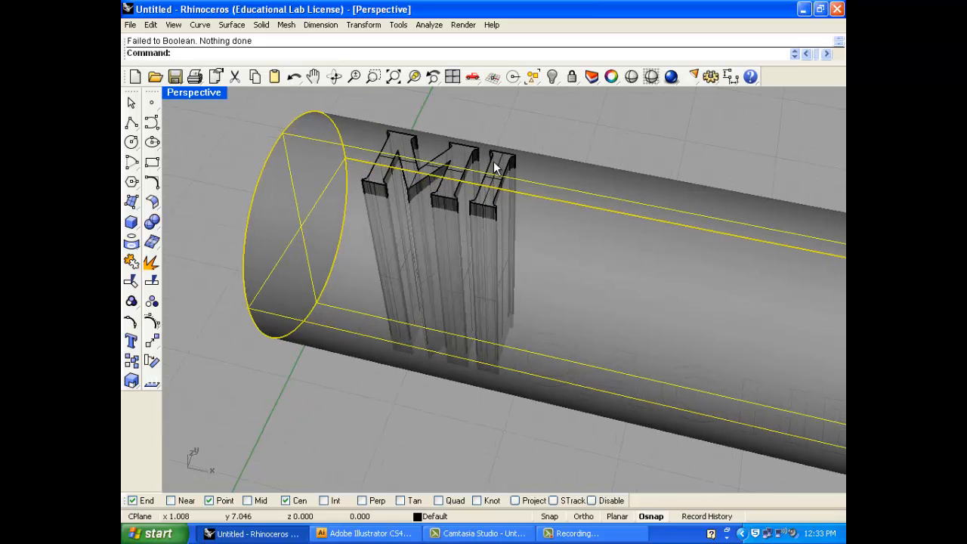
click(497, 162)
key(Delete)
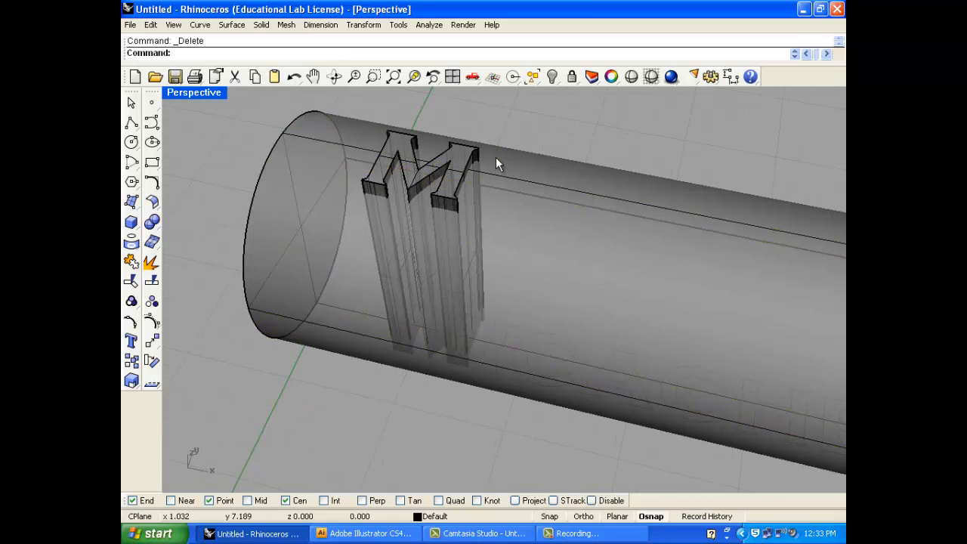
Step: Examine the extruded letter M closely, including its corner edges and where it passes through the cylinder
scroll(496, 157, up, 4)
scroll(462, 156, down, 3)
right_drag(410, 180, 382, 210)
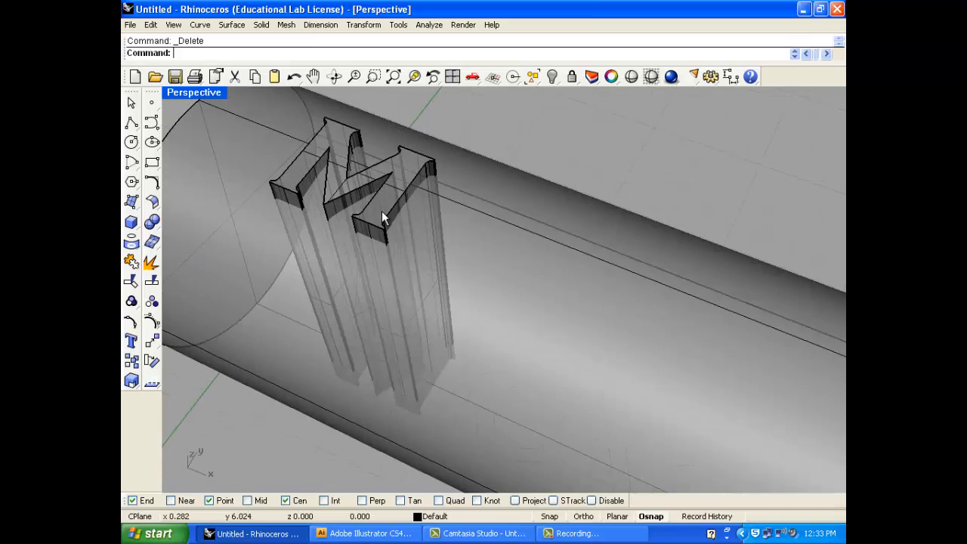
scroll(381, 211, up, 6)
click(424, 226)
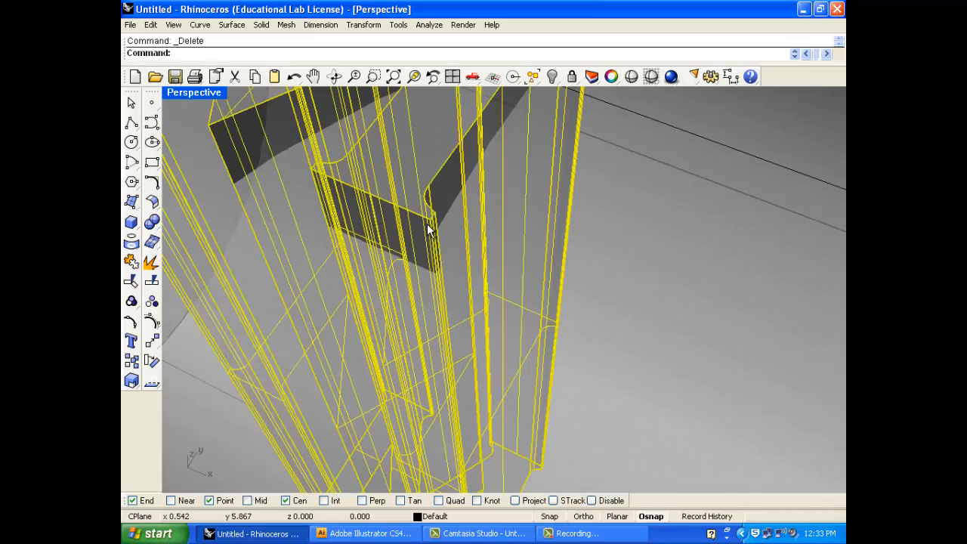
scroll(427, 223, down, 5)
key(Escape)
right_drag(428, 196, 386, 185)
scroll(385, 184, down, 3)
right_drag(461, 237, 407, 199)
scroll(404, 192, down, 3)
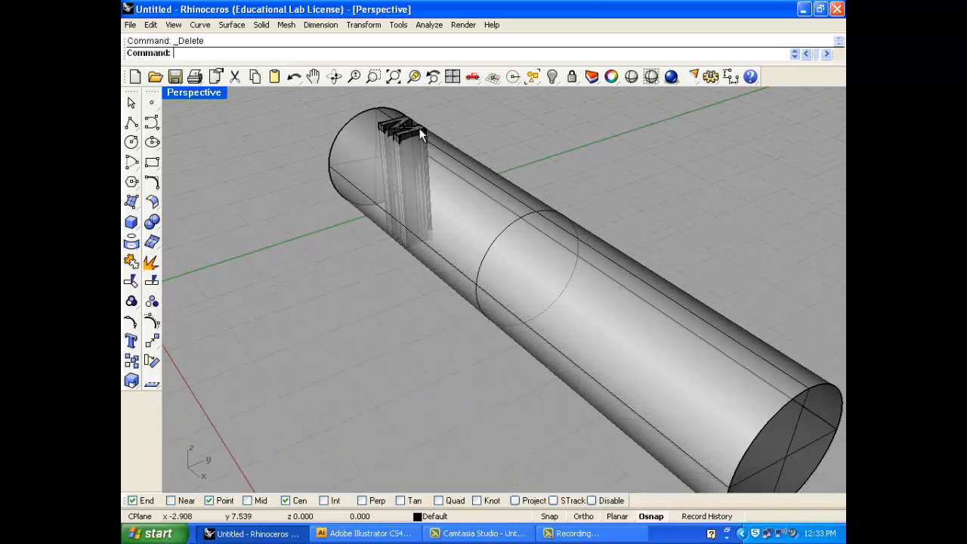
scroll(416, 122, up, 5)
scroll(393, 163, up, 2)
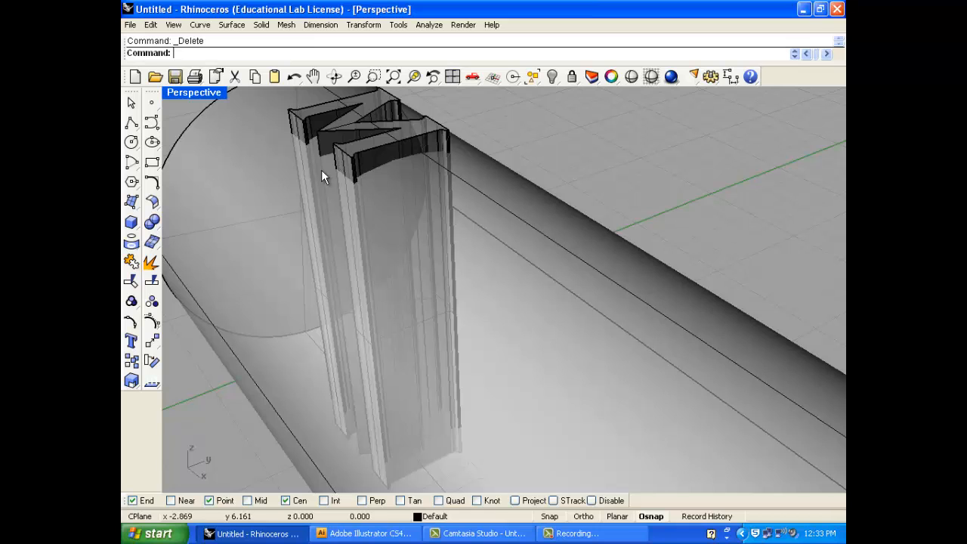
Step: Try to split the extruded letter M, using the cylinder as the cutting object
scroll(419, 175, down, 4)
right_drag(419, 175, 187, 271)
scroll(444, 153, up, 2)
click(150, 280)
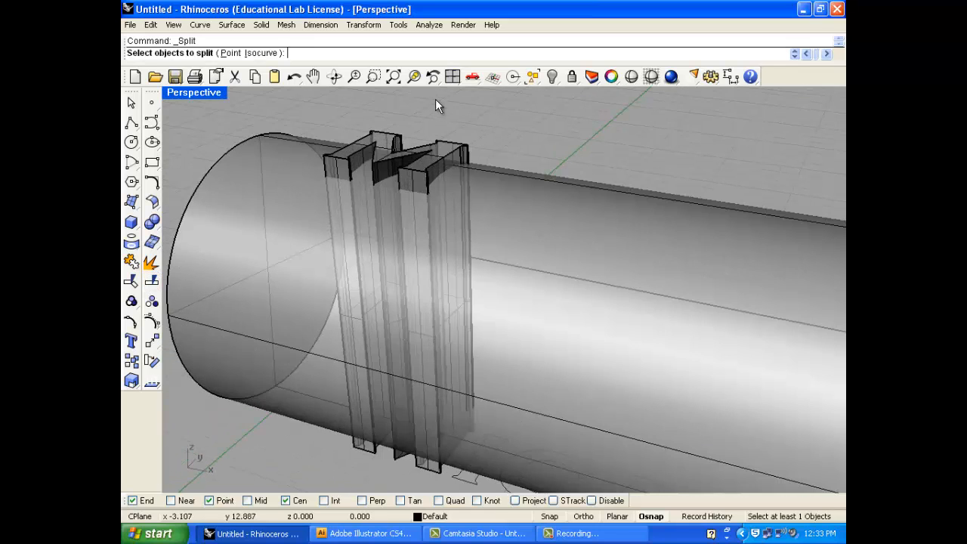
click(449, 156)
key(Return)
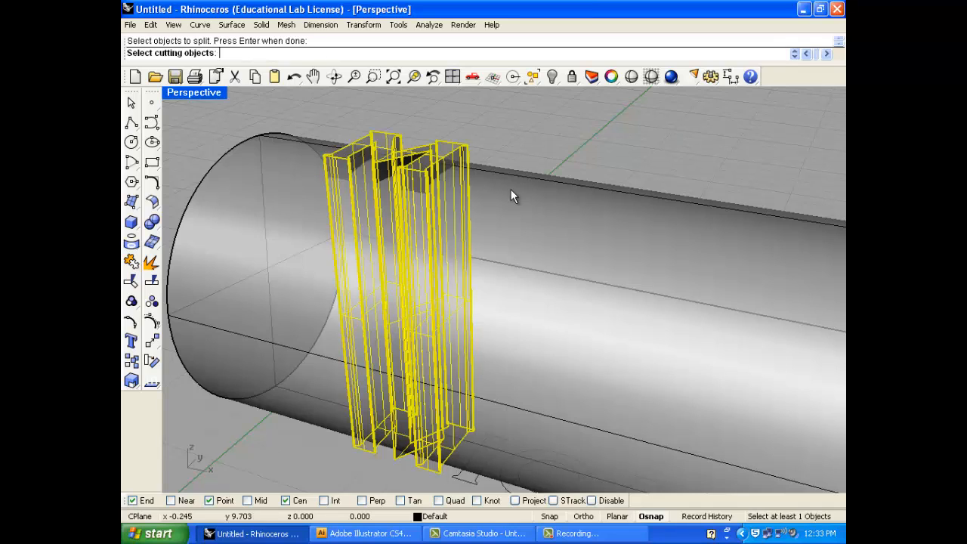
click(511, 189)
key(Return)
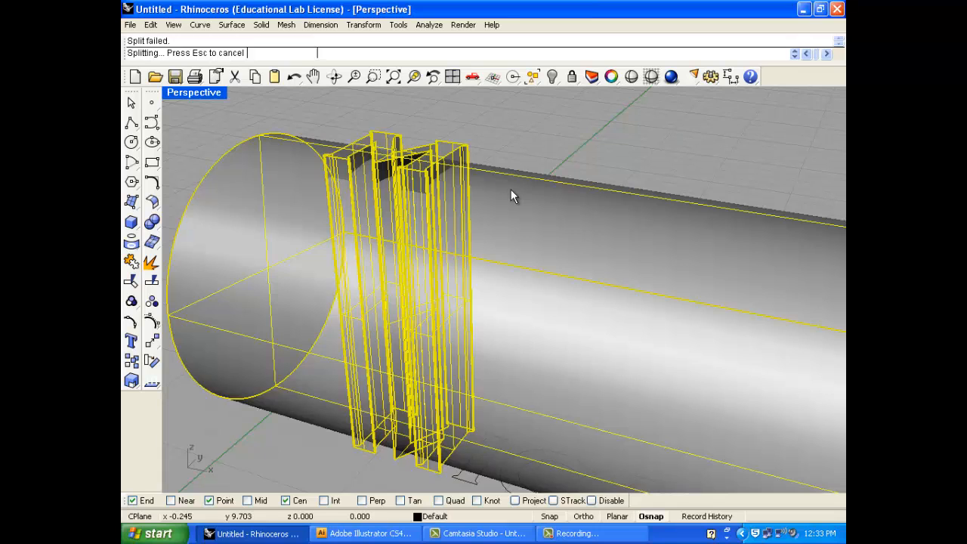
Step: Delete the extruded M, the cylinder and all the MICACHECK 1212 outline curves to empty the scene
scroll(510, 190, down, 5)
drag(552, 136, 429, 249)
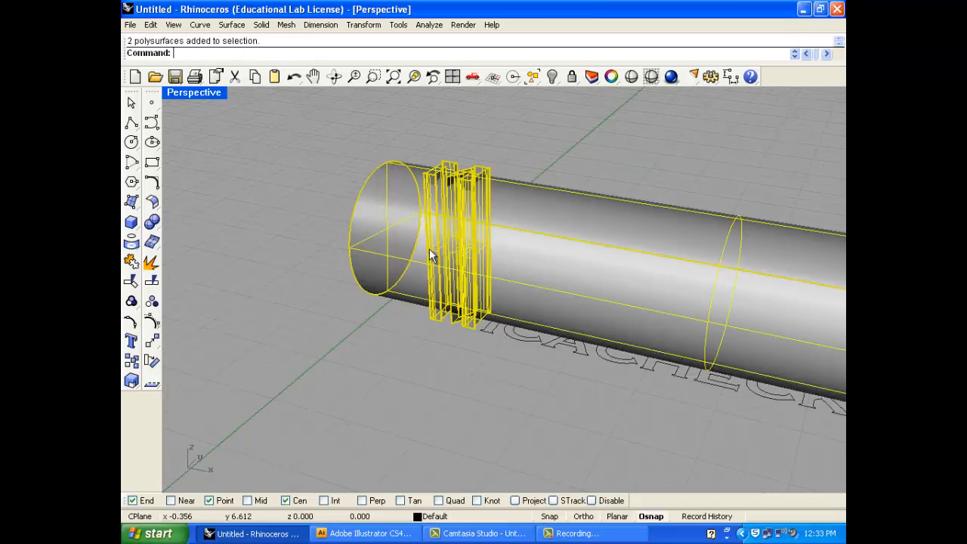
key(Delete)
scroll(425, 246, down, 2)
right_drag(423, 232, 384, 233)
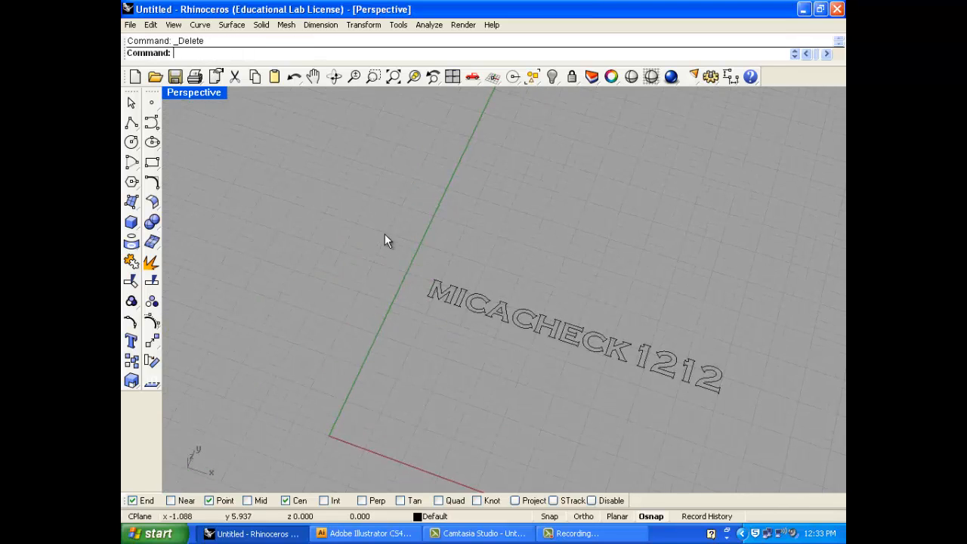
drag(384, 233, 741, 417)
key(Delete)
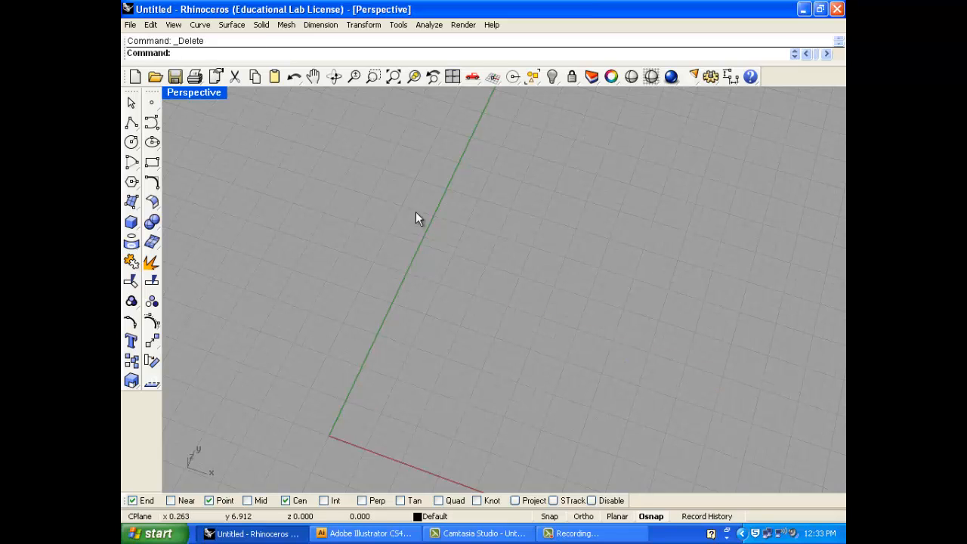
Step: Restore the four-viewport layout and draw a solid box whose rectangular base surrounds the origin in the Top view
double_click(212, 91)
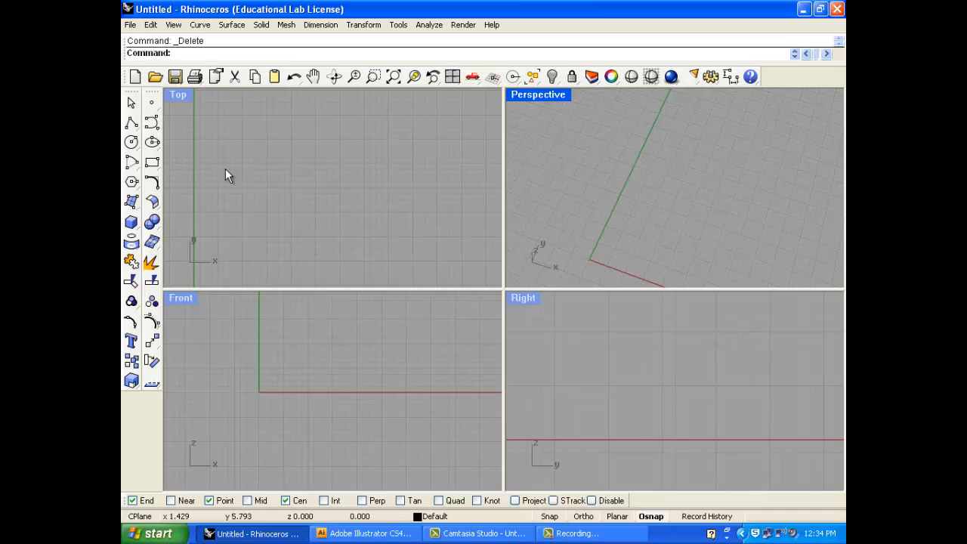
scroll(308, 223, down, 3)
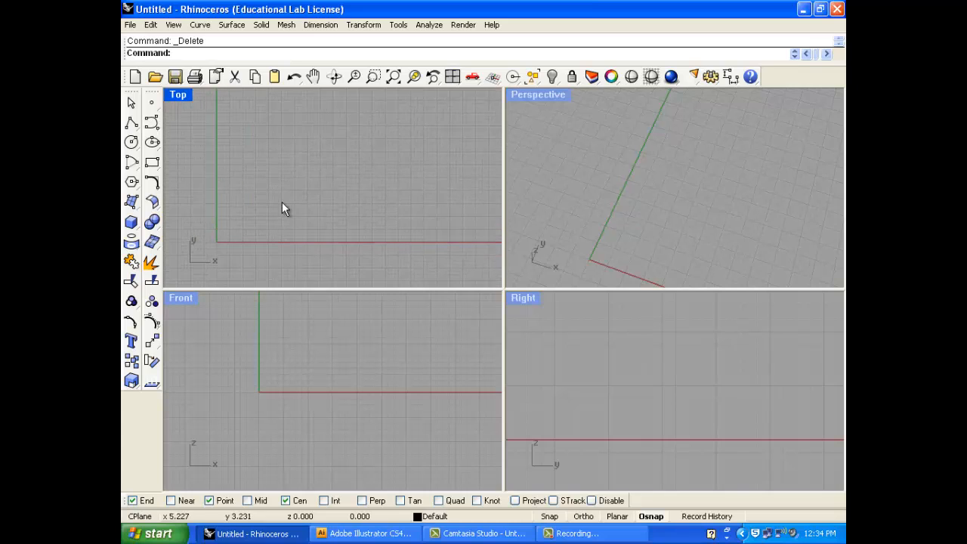
click(149, 225)
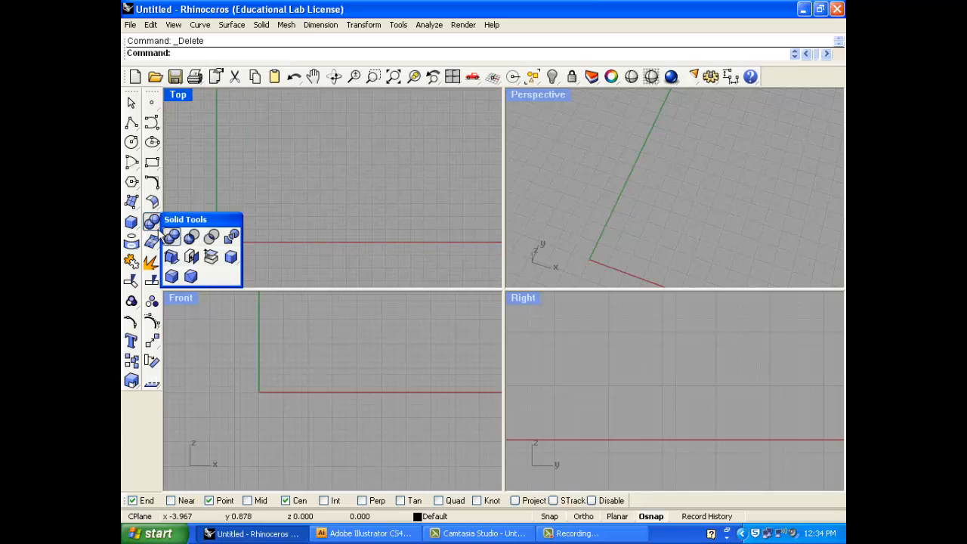
click(131, 221)
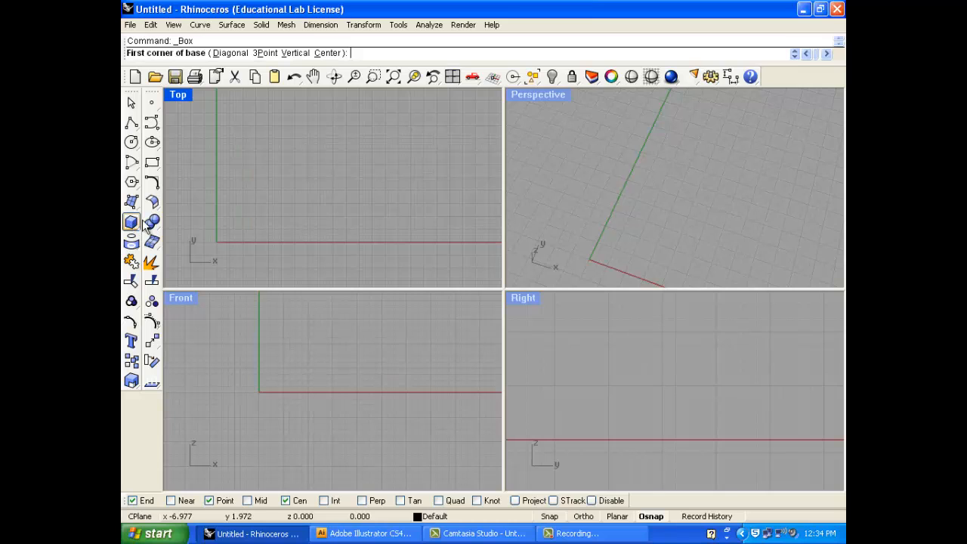
click(201, 190)
right_drag(254, 267, 282, 209)
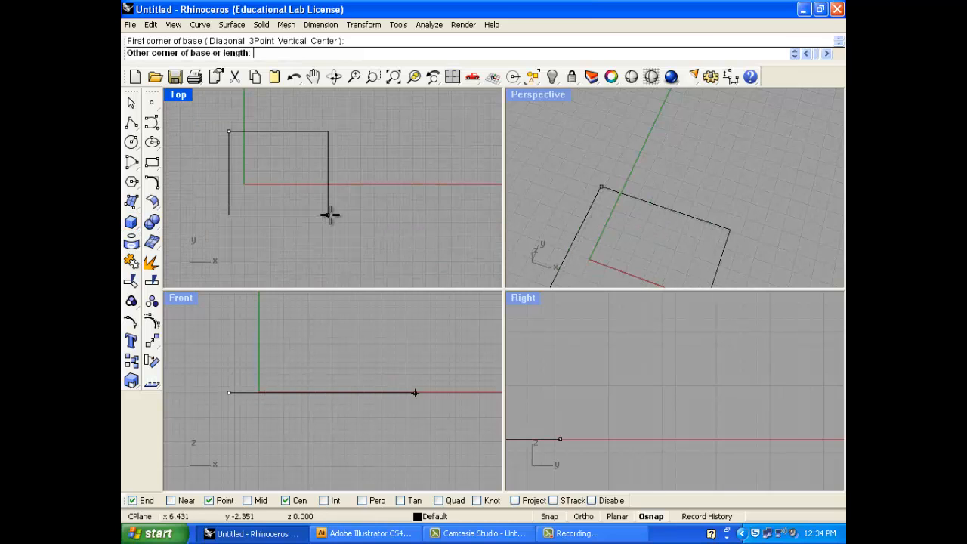
click(360, 233)
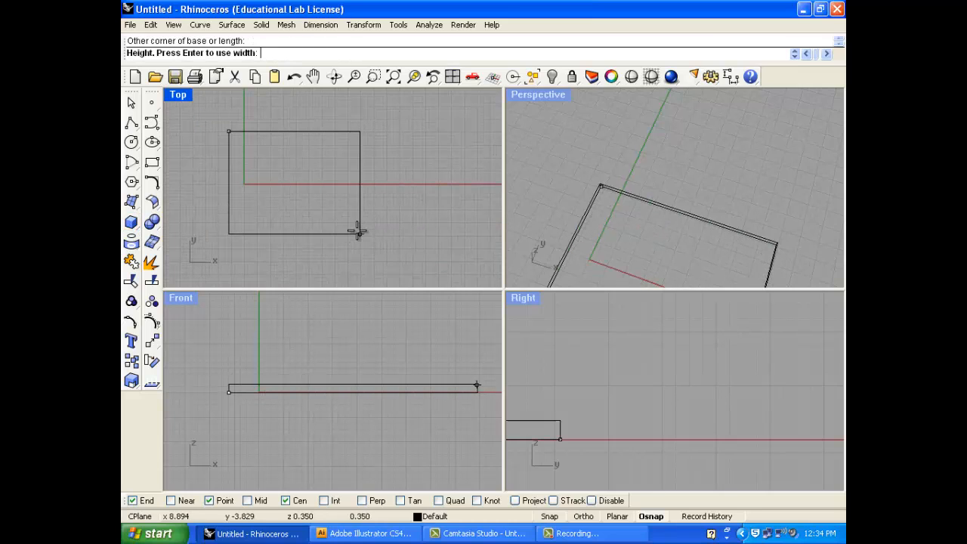
click(416, 372)
scroll(428, 191, down, 4)
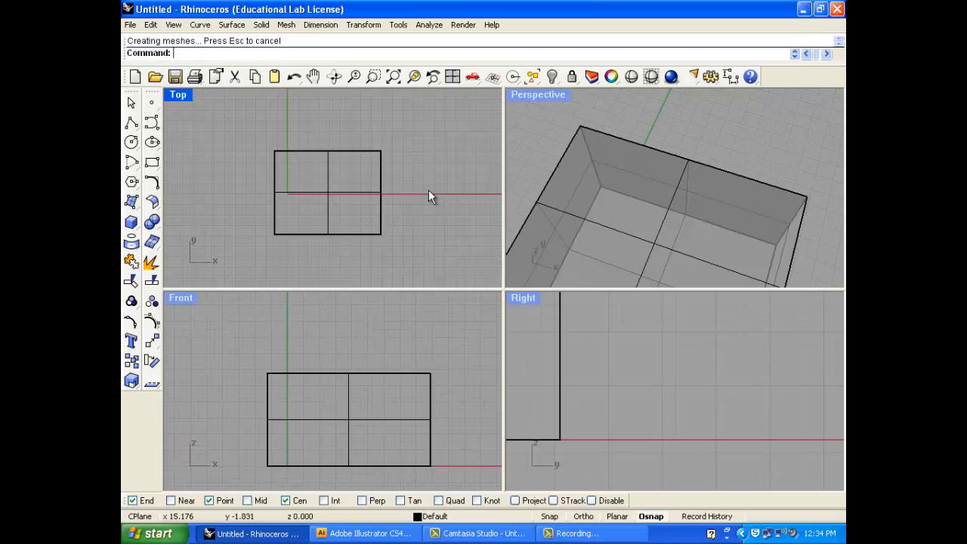
right_drag(405, 244, 443, 211)
scroll(619, 174, down, 8)
right_drag(633, 206, 634, 211)
scroll(616, 177, up, 5)
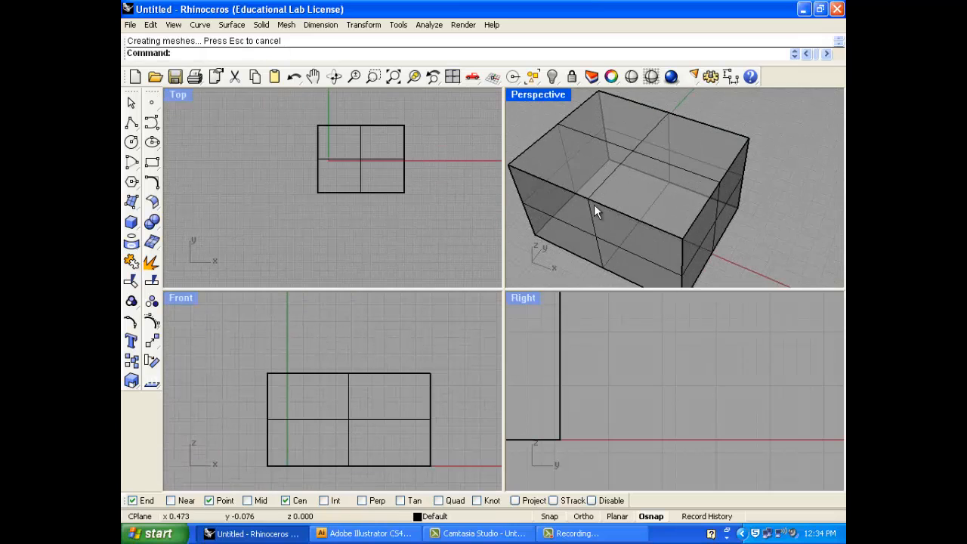
Step: Paste a copy of the box in place
key(ctrl+v)
drag(357, 434, 361, 355)
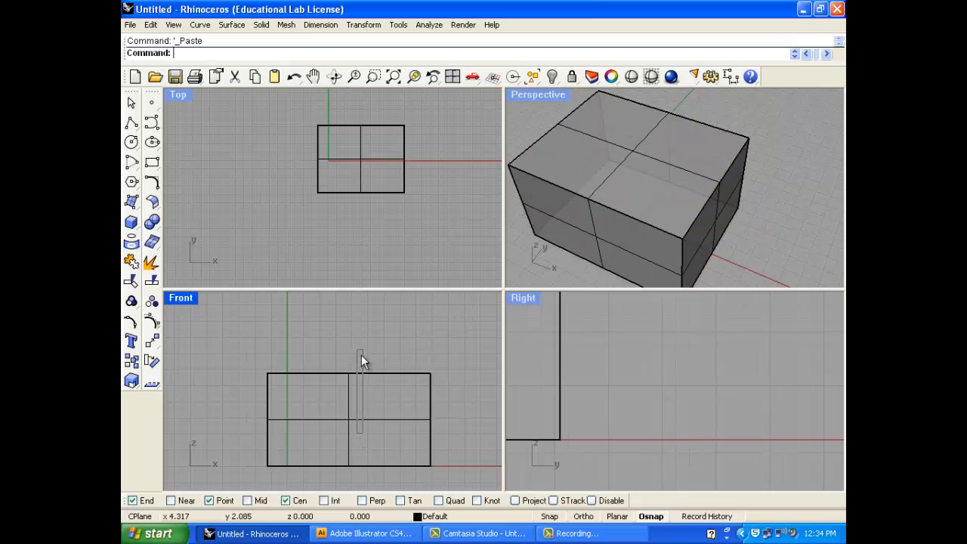
click(349, 420)
key(Escape)
click(612, 179)
Step: Explode both overlapping boxes into separate surfaces
click(152, 277)
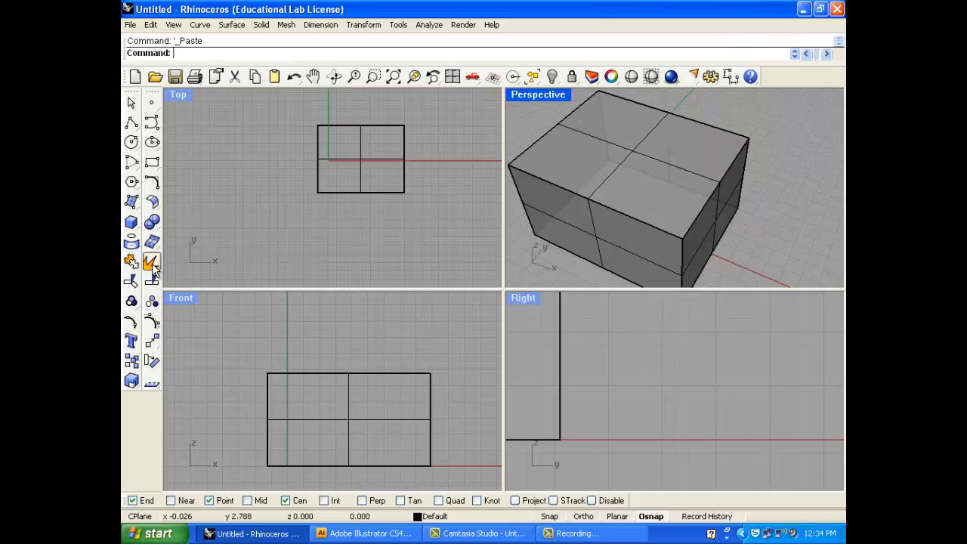
click(582, 157)
click(631, 194)
click(558, 185)
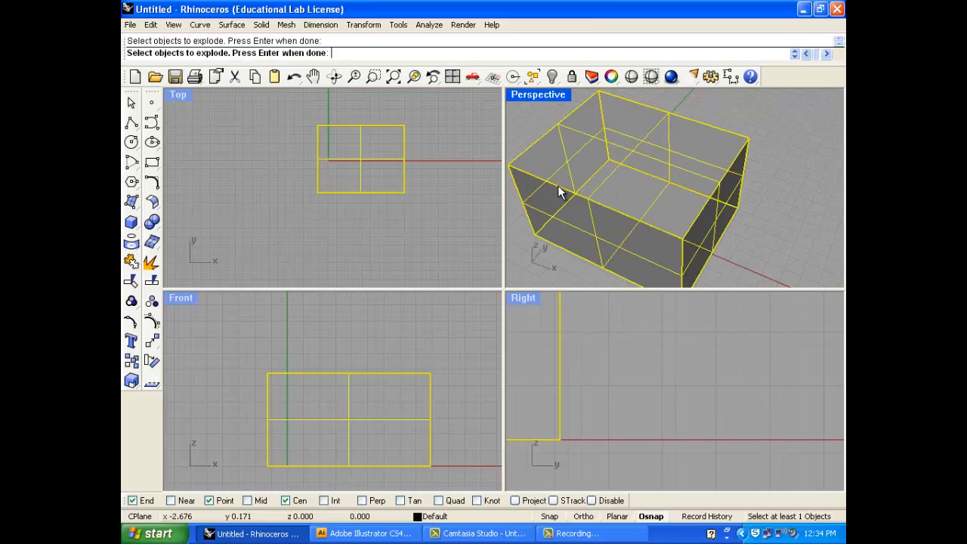
key(Return)
Step: Rebuild one of the box's top surfaces with a point count of 8 in U and V and degree 2 in both directions
click(618, 155)
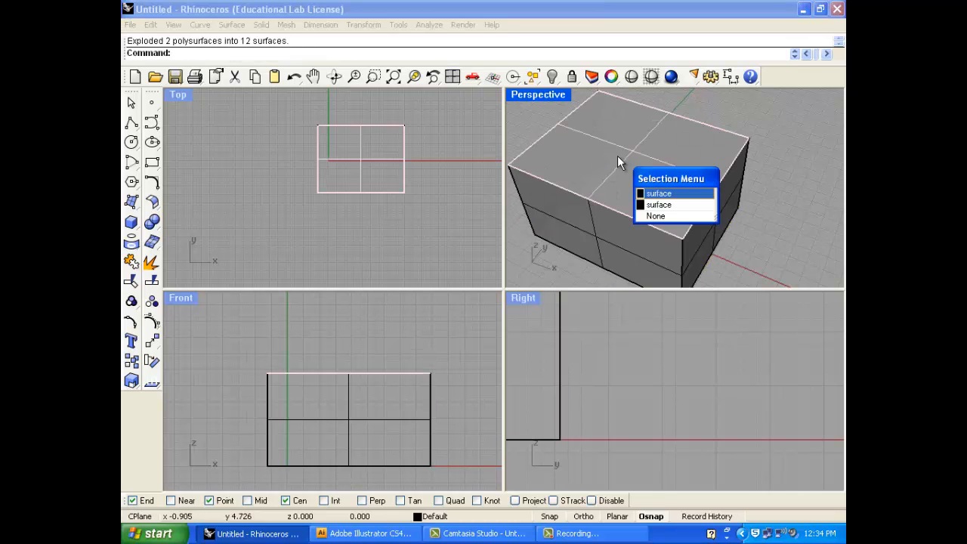
click(644, 194)
click(150, 24)
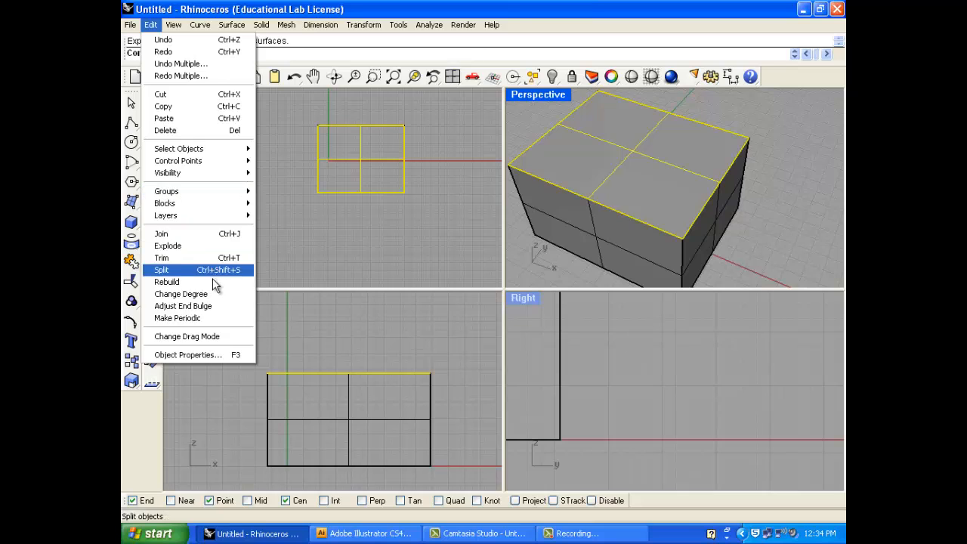
click(213, 280)
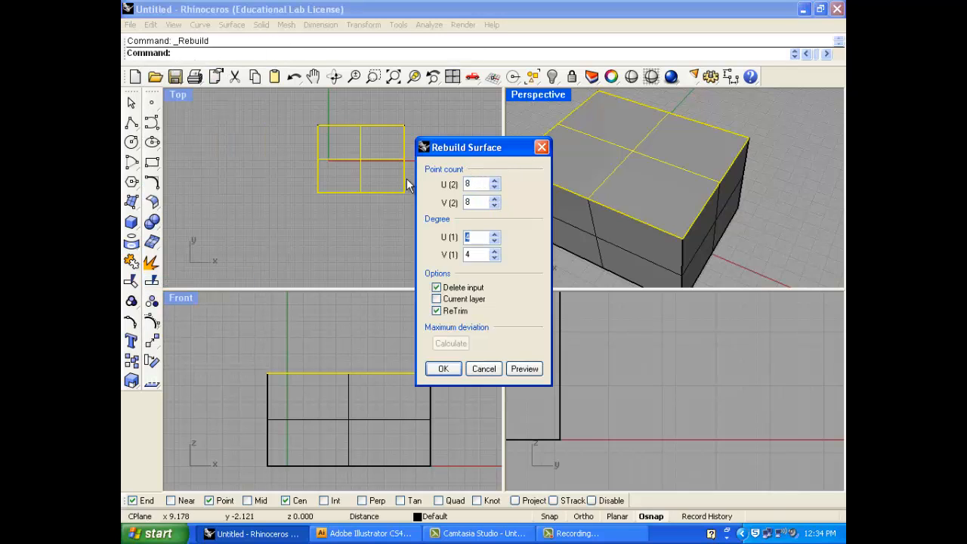
drag(476, 237, 406, 237)
text(2)
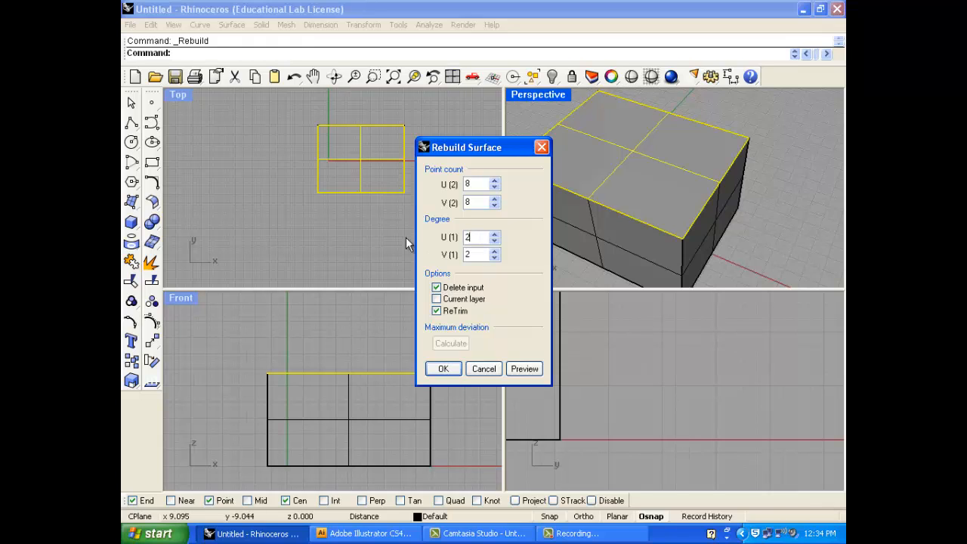
click(443, 369)
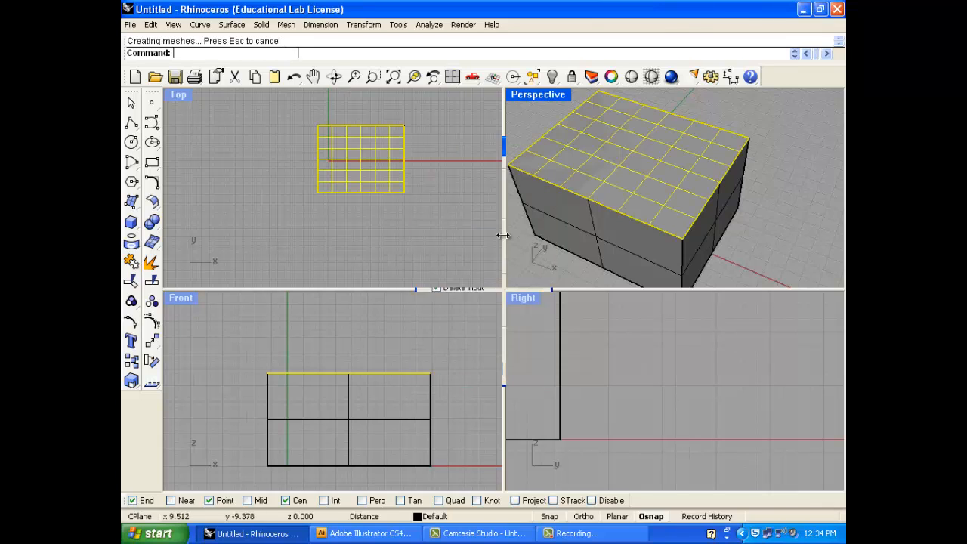
Step: Turn on the rebuilt top surface's control points and select a row of three interior points just below the x axis in the Top view
click(152, 301)
scroll(368, 162, up, 5)
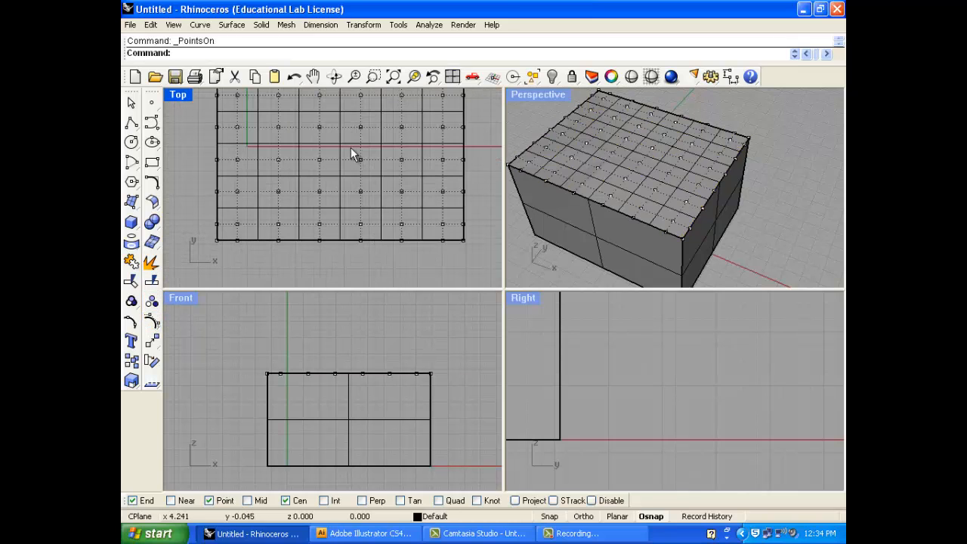
click(367, 161)
click(422, 204)
click(360, 159)
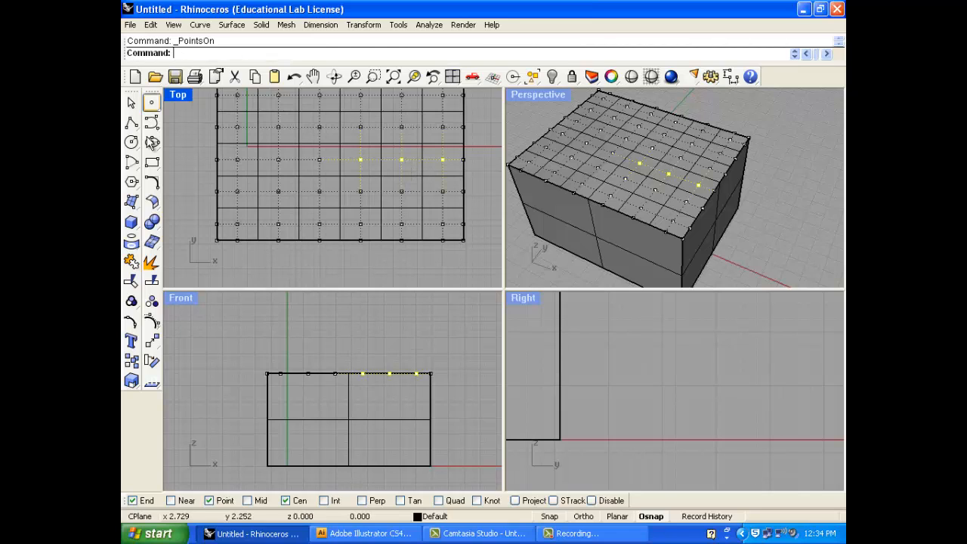
Step: Try to lasso-select the 3-by-3 group of interior control points near the top surface's front right corner
click(152, 123)
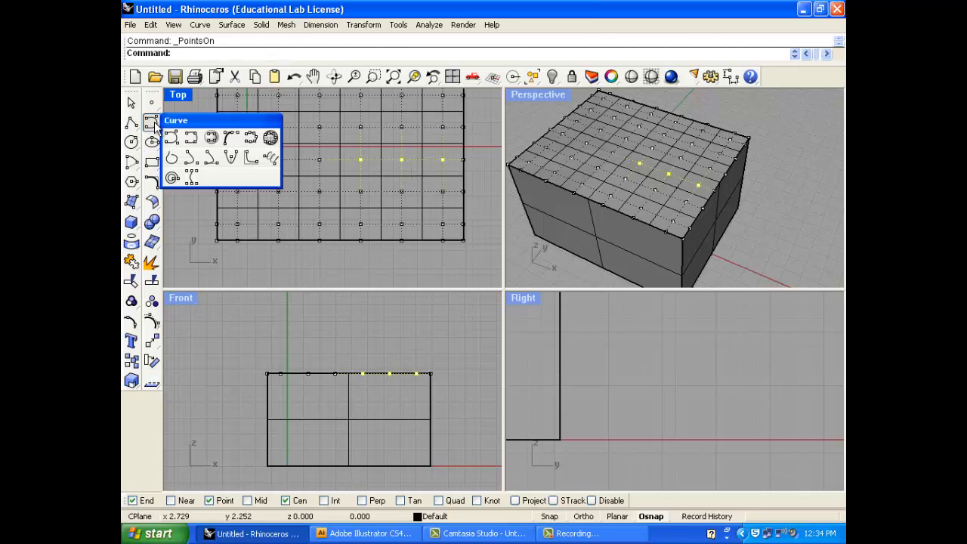
click(157, 96)
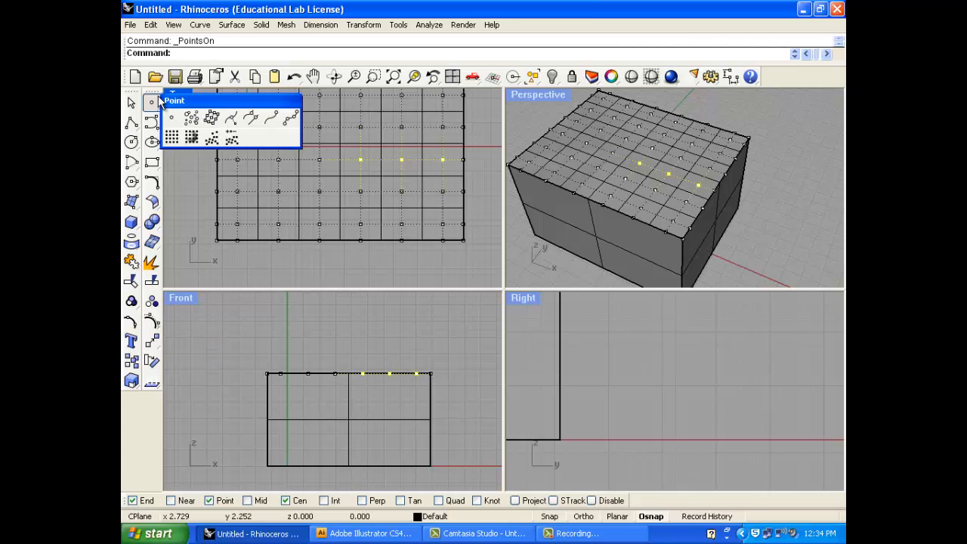
click(156, 96)
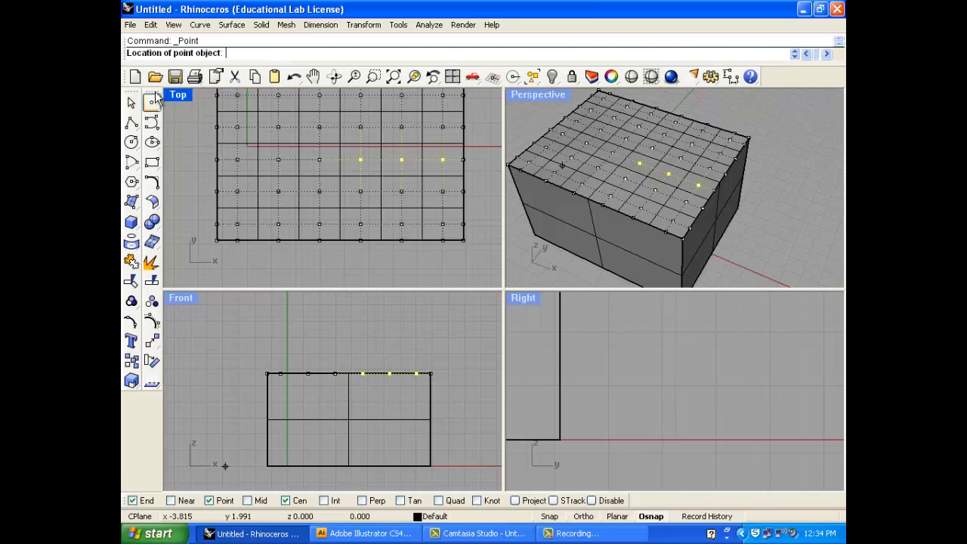
click(150, 25)
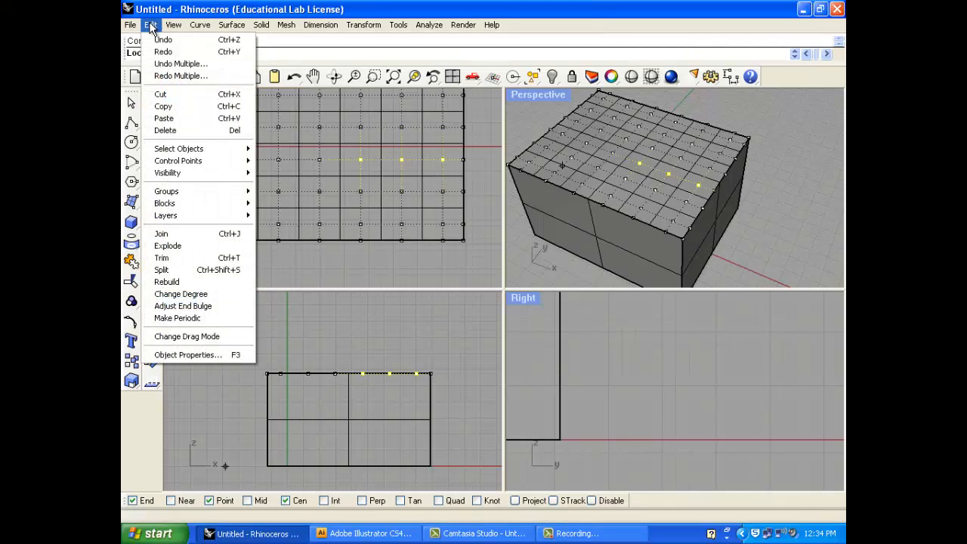
mouse_move(225, 171)
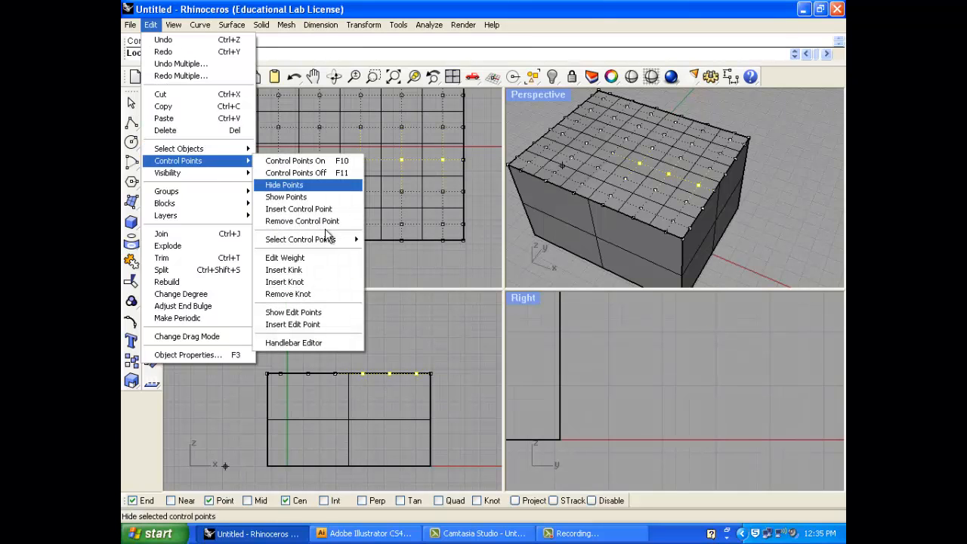
mouse_move(332, 241)
click(381, 240)
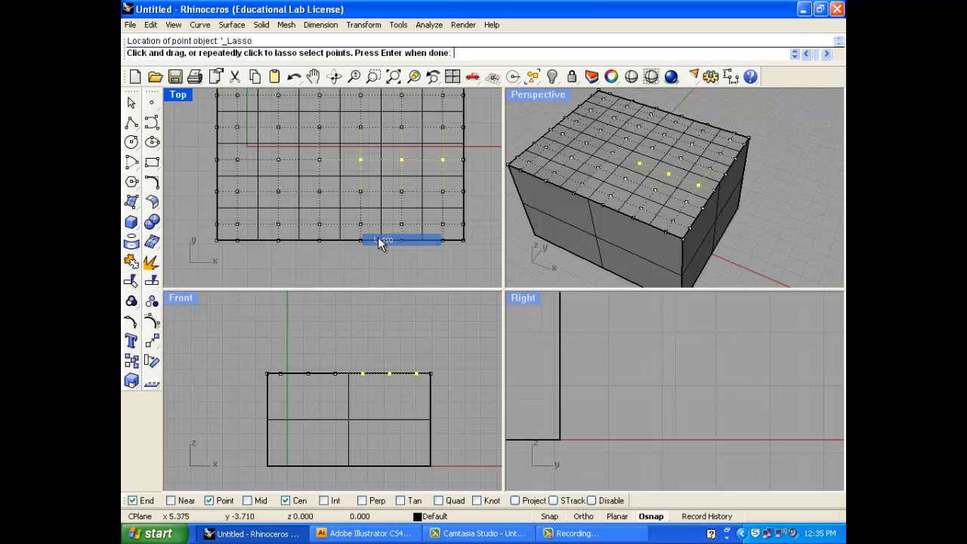
mouse_move(442, 149)
mouse_down()
mouse_move(345, 161)
mouse_move(349, 218)
mouse_move(429, 235)
mouse_move(450, 218)
mouse_up()
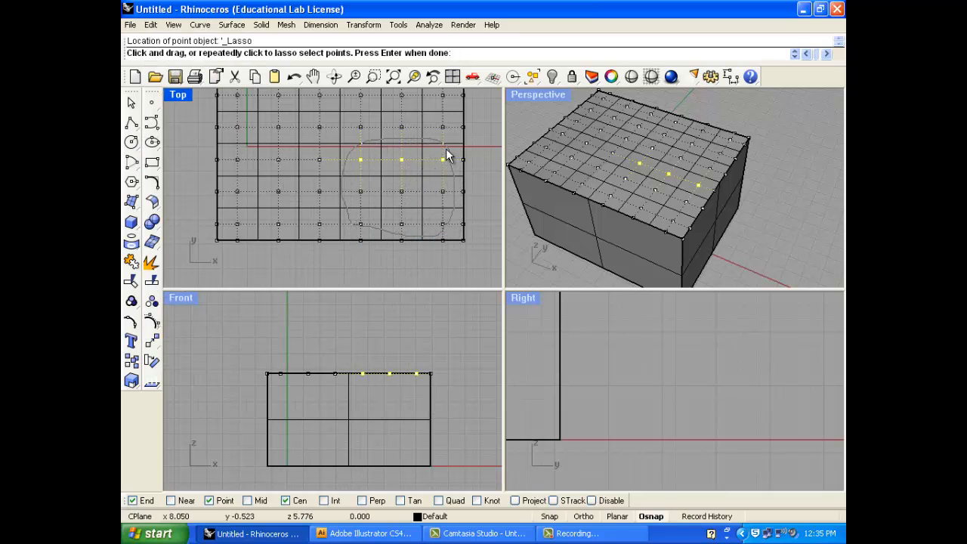
drag(446, 148, 446, 148)
key(Return)
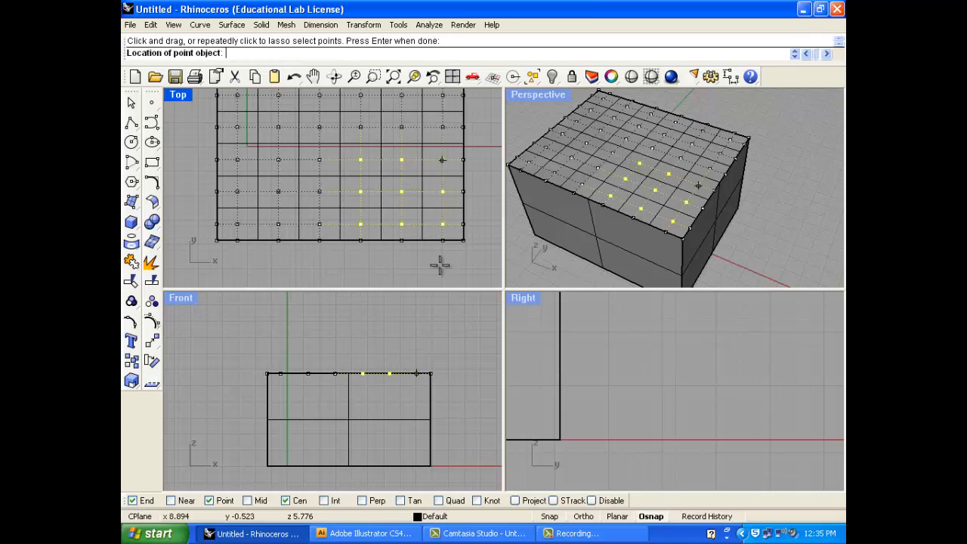
key(Escape)
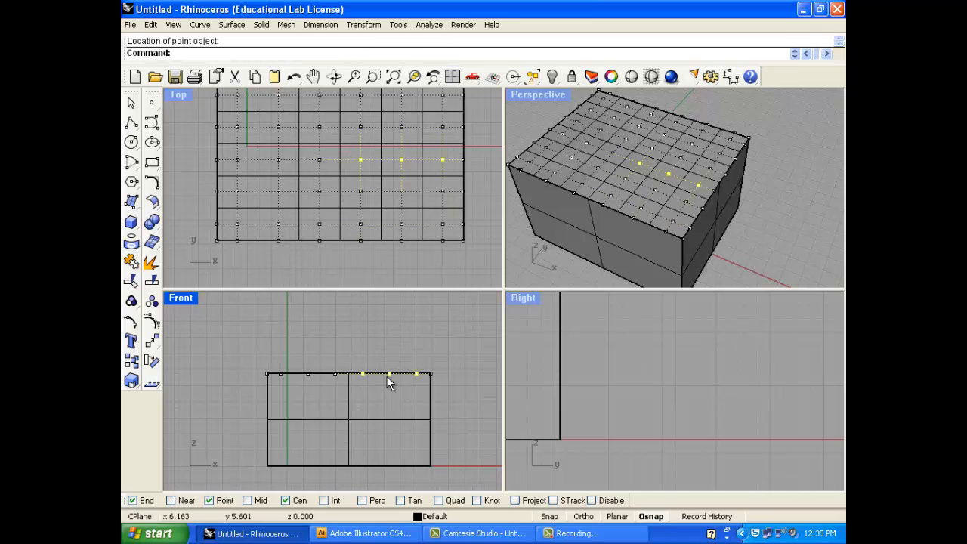
Step: Raise the row of three selected control points in the Front view to form a bump, and deselect them
drag(389, 372, 389, 328)
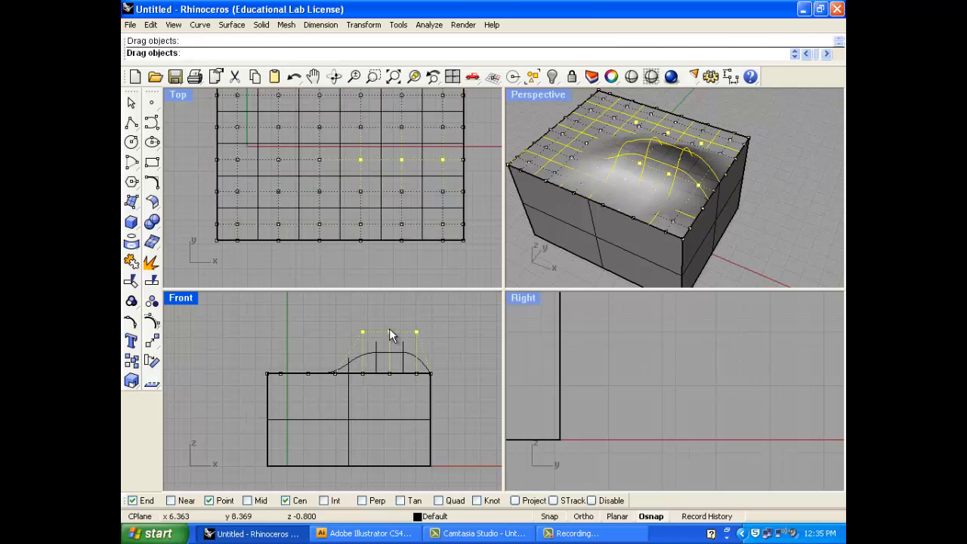
right_drag(570, 194, 627, 219)
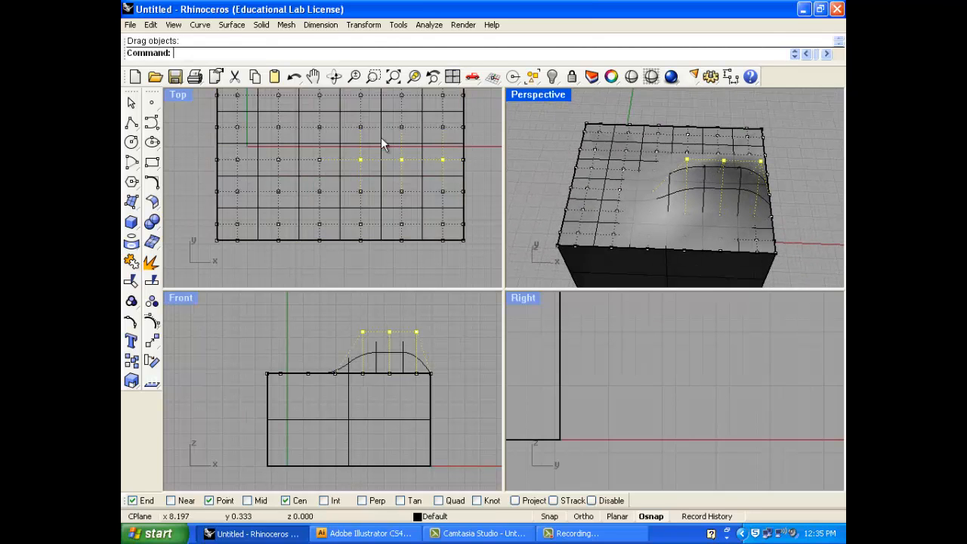
scroll(346, 214, down, 4)
right_drag(309, 148, 313, 200)
scroll(312, 214, up, 2)
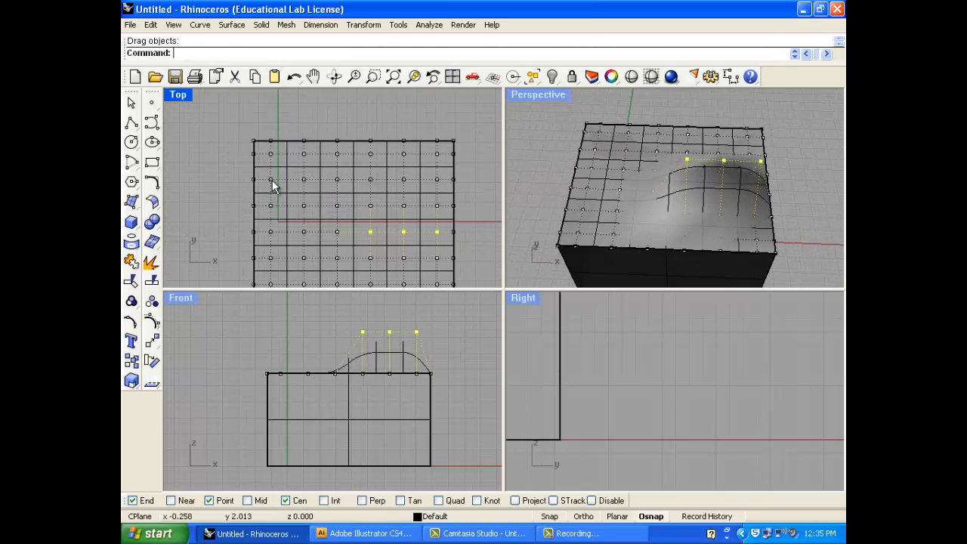
click(223, 161)
Step: Lasso-select the control points in the top surface's back left quarter in the Top view
click(200, 25)
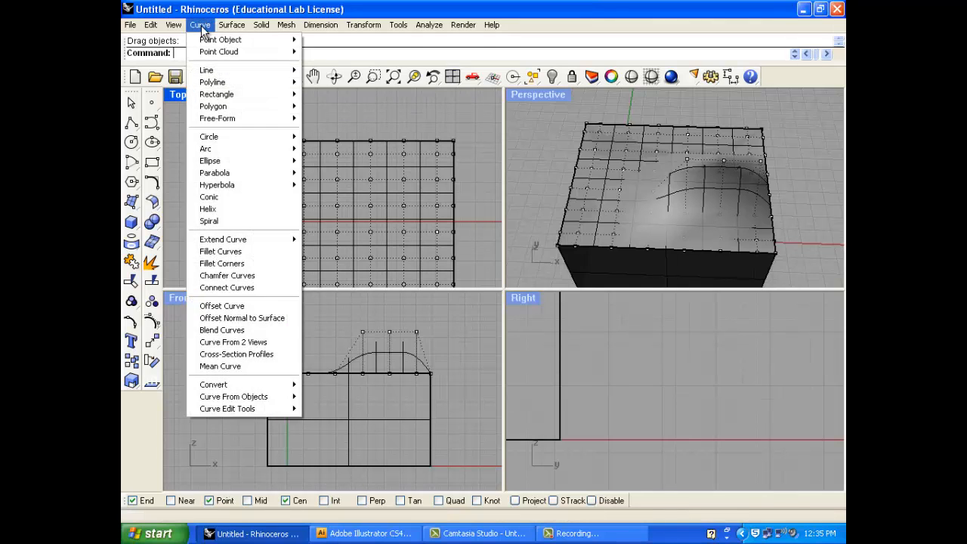
mouse_move(175, 26)
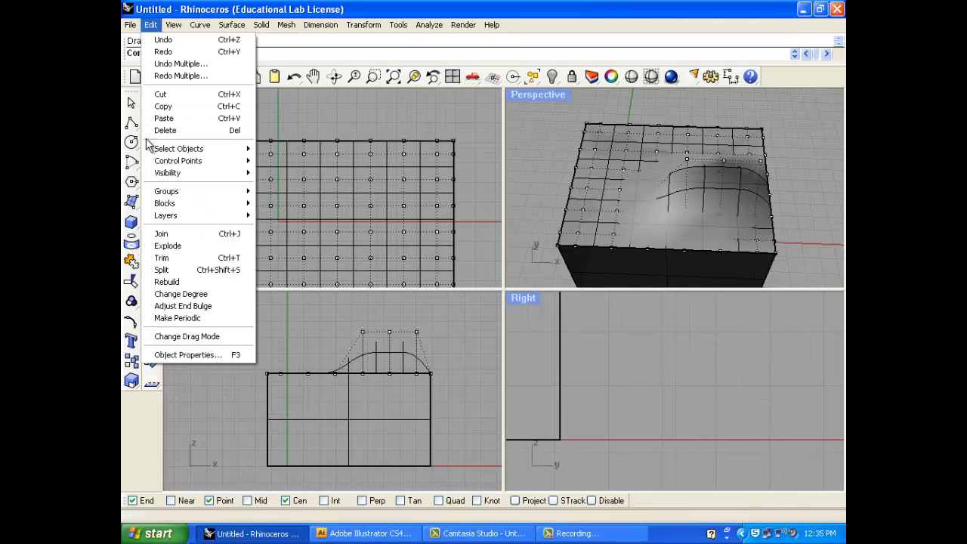
mouse_move(214, 167)
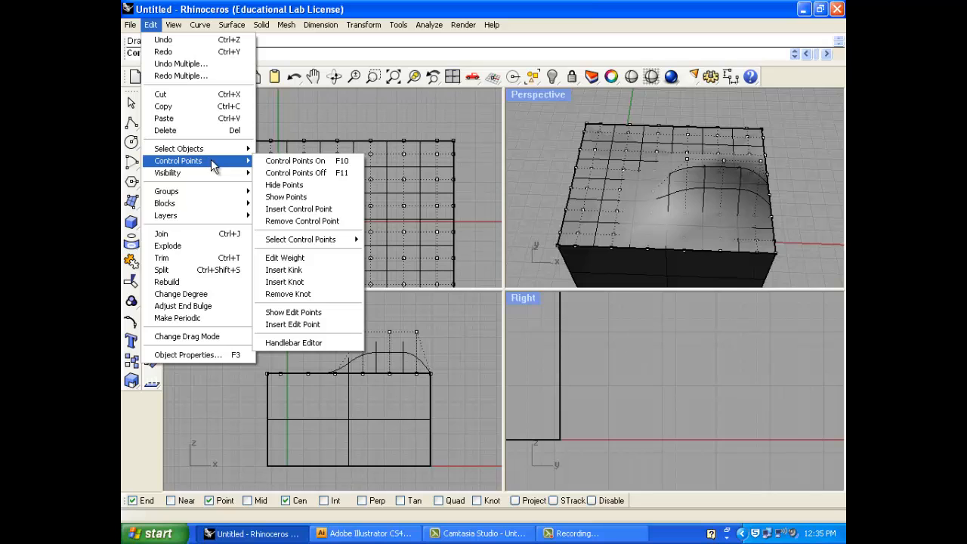
mouse_move(334, 240)
click(385, 241)
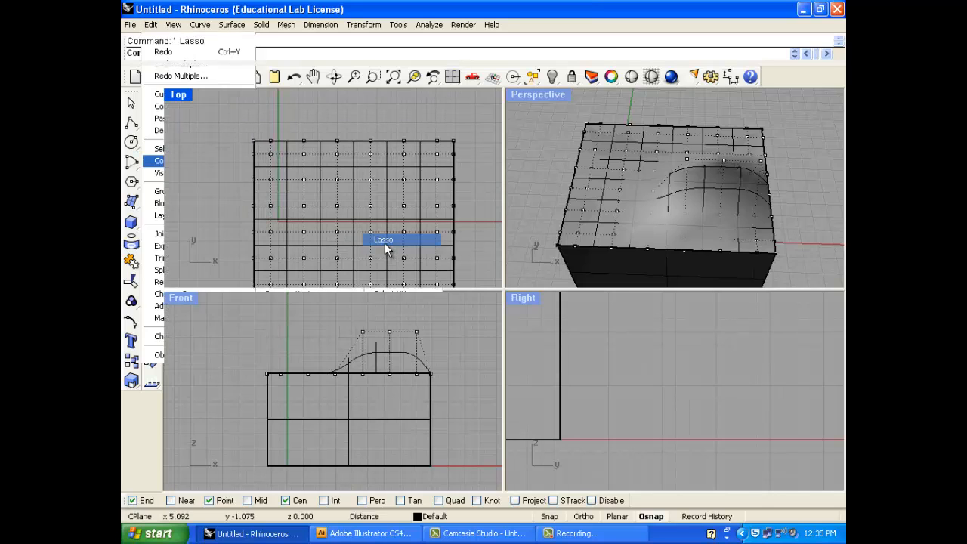
mouse_move(347, 213)
mouse_down()
mouse_move(335, 147)
mouse_move(267, 151)
mouse_move(179, 104)
mouse_move(555, 433)
mouse_move(164, 89)
mouse_move(220, 140)
mouse_move(255, 200)
mouse_up()
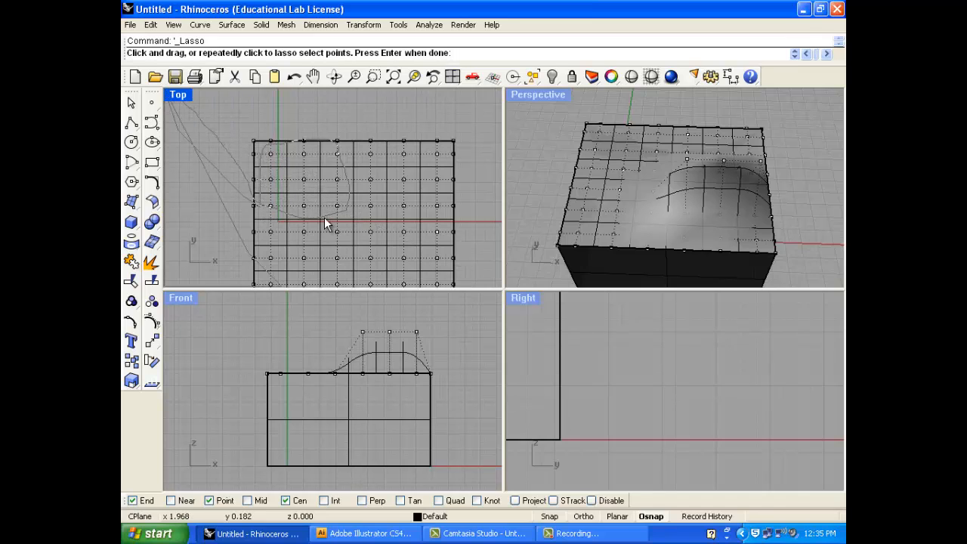
drag(325, 218, 335, 210)
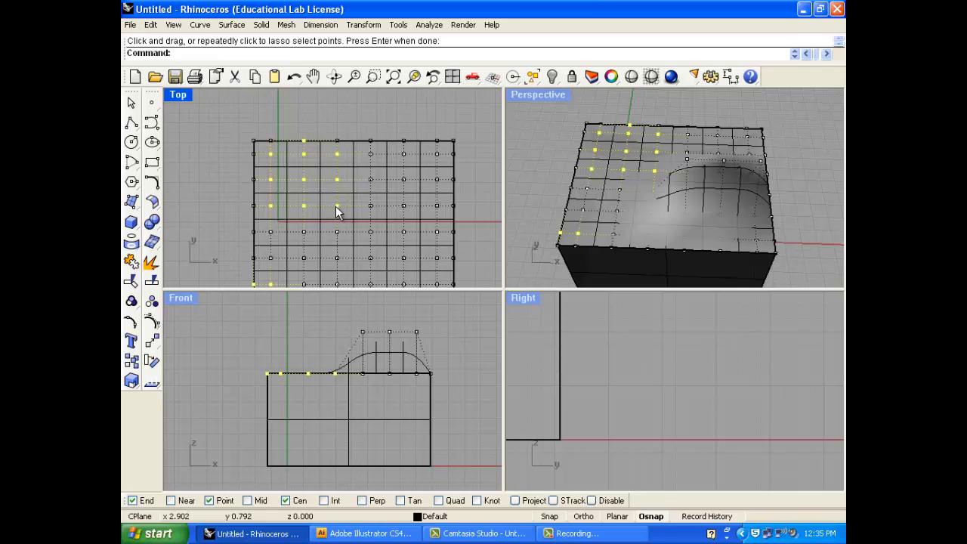
Step: Remove the stray edge and front corner points from the selection, keeping only the 3-by-3 interior group of control points
scroll(335, 209, down, 2)
scroll(313, 271, up, 2)
right_drag(313, 262, 315, 210)
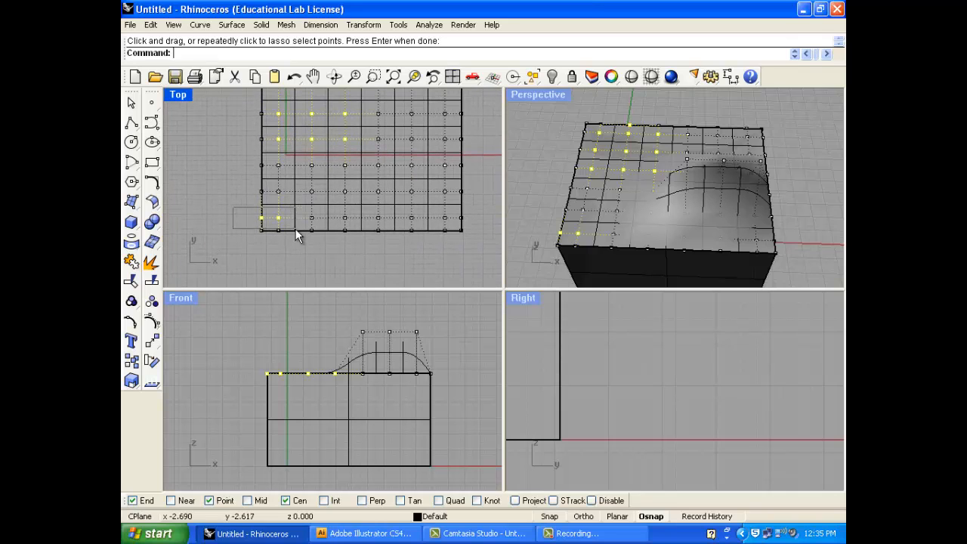
right_drag(277, 140, 290, 201)
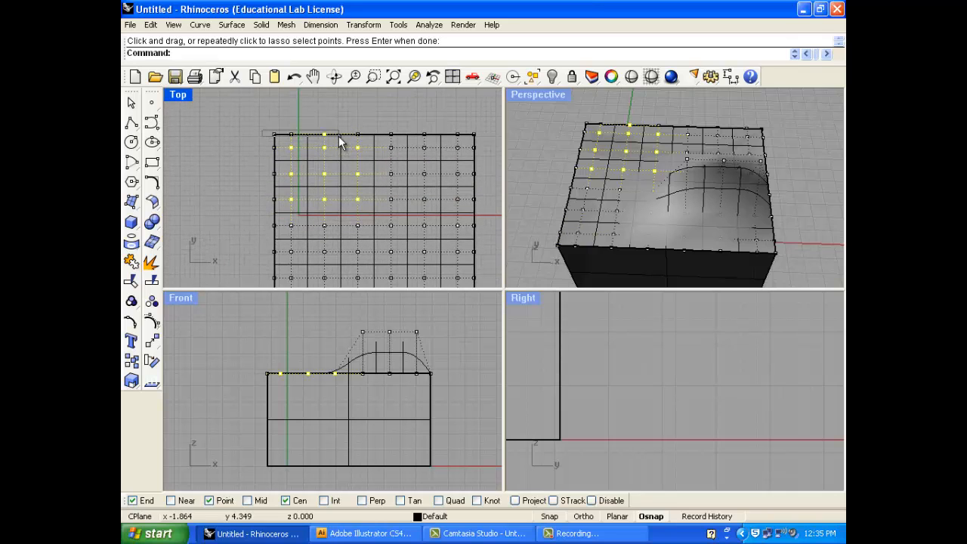
ctrl+drag(338, 136, 339, 136)
Step: Lower the nine selected control points in the Front view to form a hollow, and turn the control points off
drag(332, 376, 334, 410)
right_drag(558, 207, 556, 138)
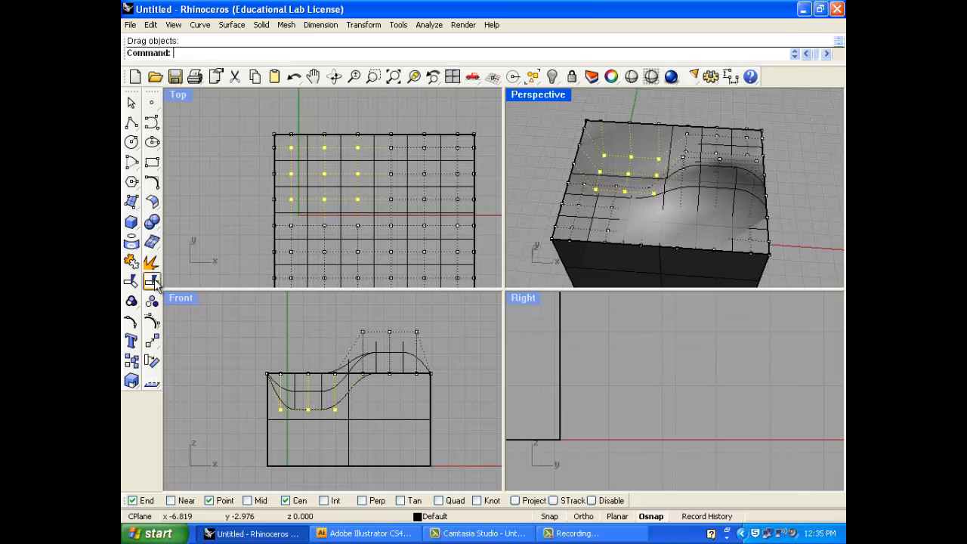
right_click(151, 321)
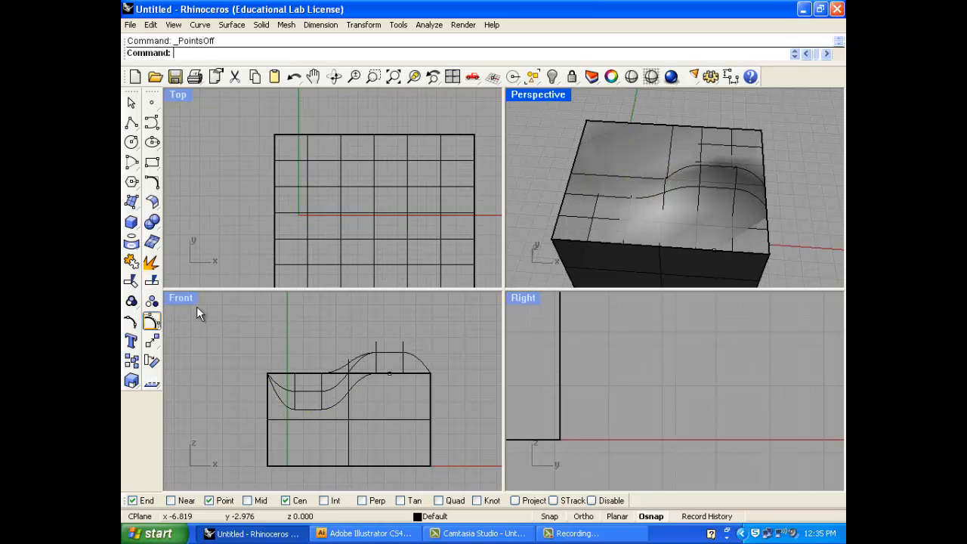
Step: Delete the flat duplicate surface overlapping the sculpted top of the box
right_drag(641, 160, 614, 114)
click(641, 181)
click(614, 114)
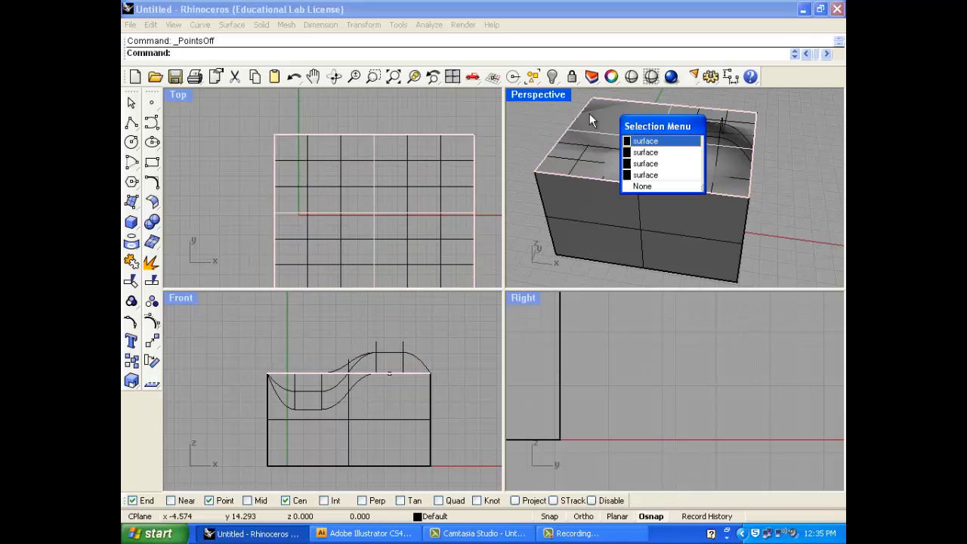
click(641, 142)
key(Delete)
Step: Check the overlapping surfaces at the top of the box for remaining duplicates, leaving nothing selected
right_drag(641, 142, 603, 110)
click(642, 182)
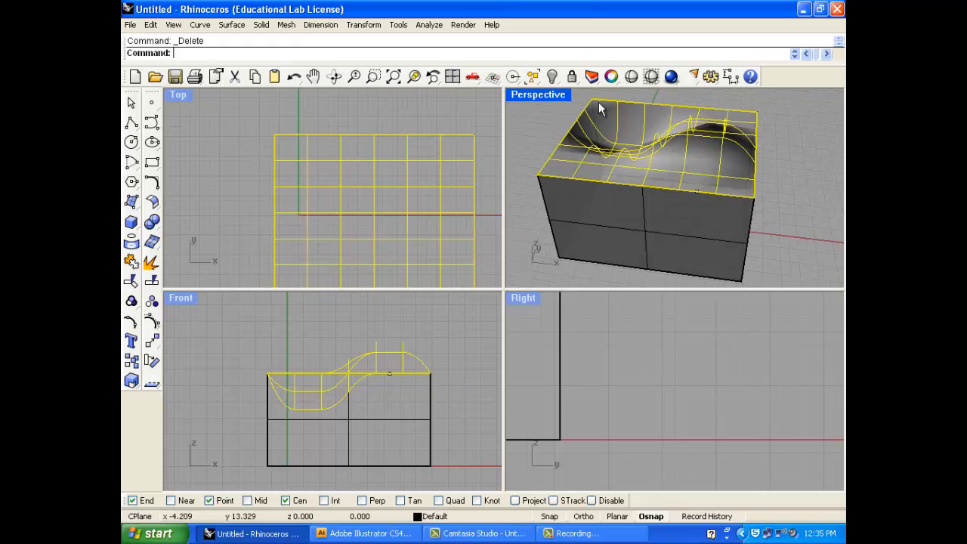
click(594, 113)
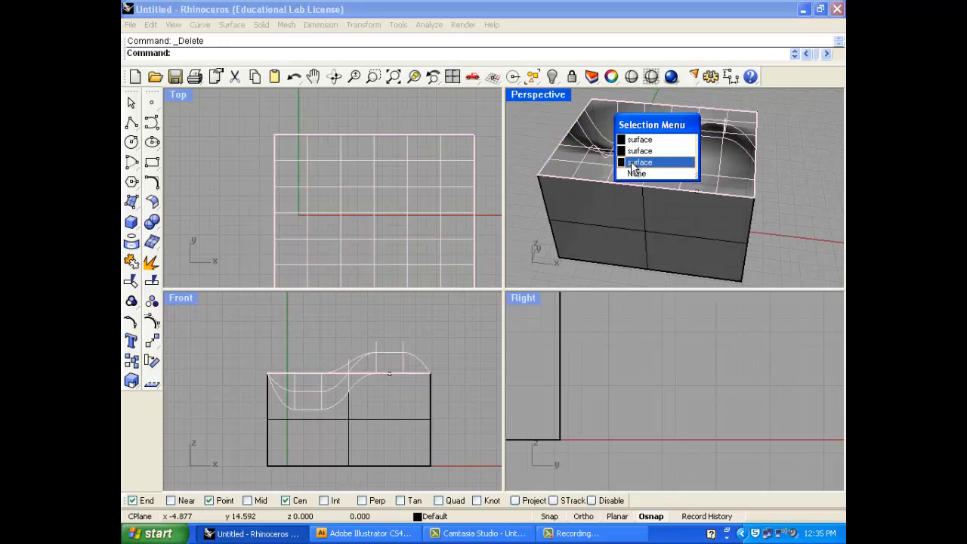
scroll(226, 175, down, 1)
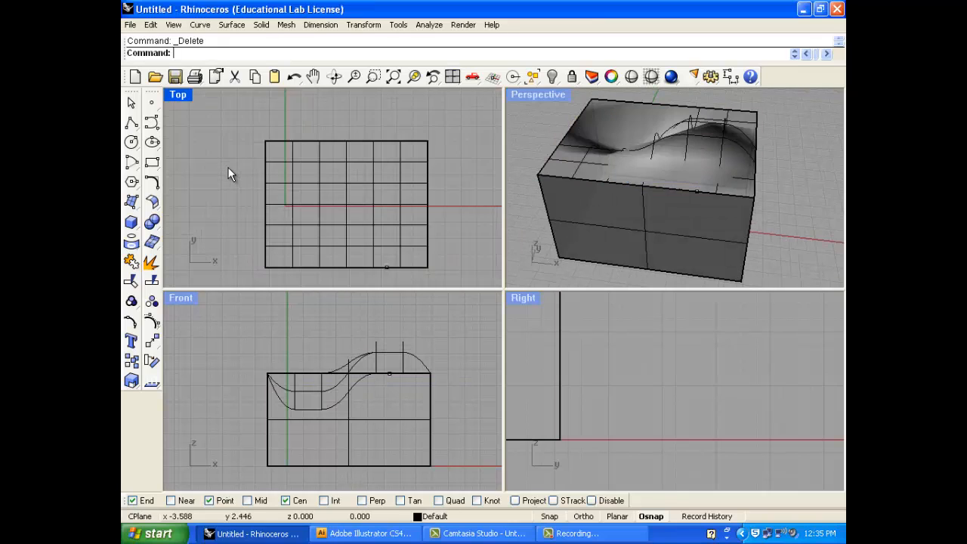
Step: Try to join all the surfaces of the sculpted box in the Top view
drag(227, 173, 389, 286)
click(131, 281)
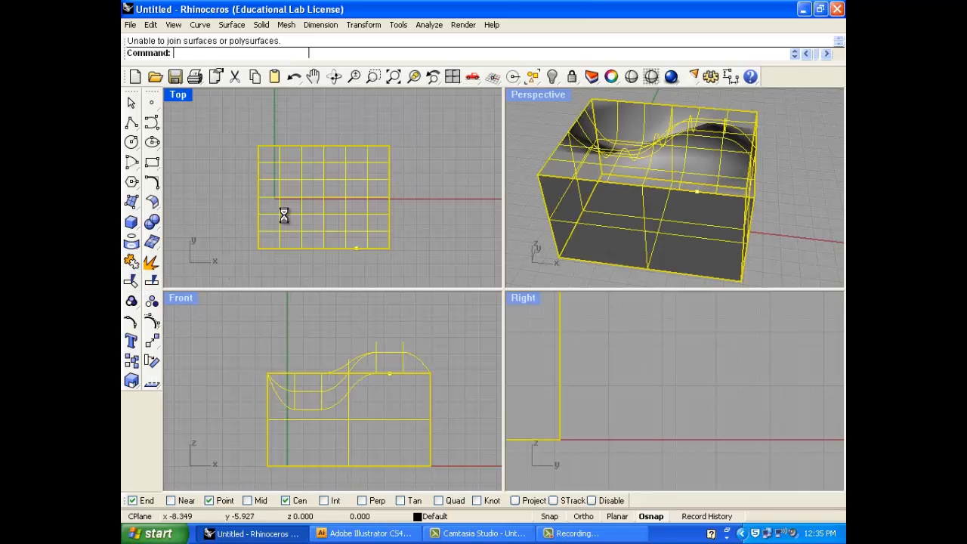
Step: Delete the extra surfaces overlapping the front face of the box in the Perspective view
click(608, 225)
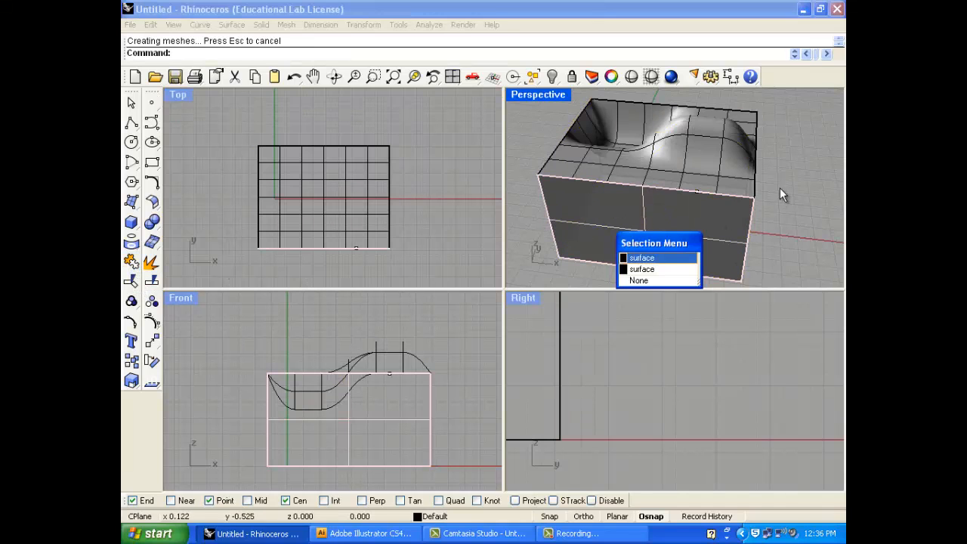
click(666, 269)
key(Delete)
click(662, 268)
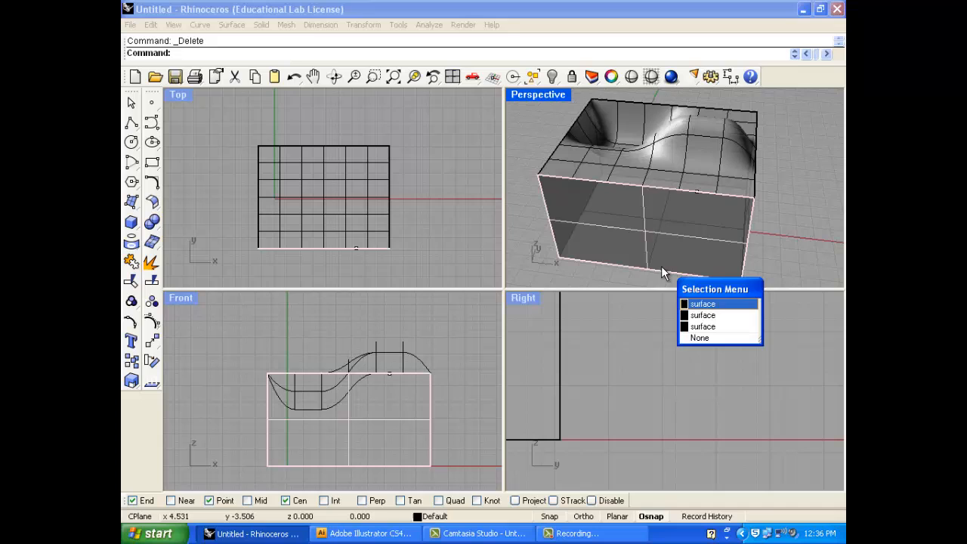
click(691, 315)
key(Delete)
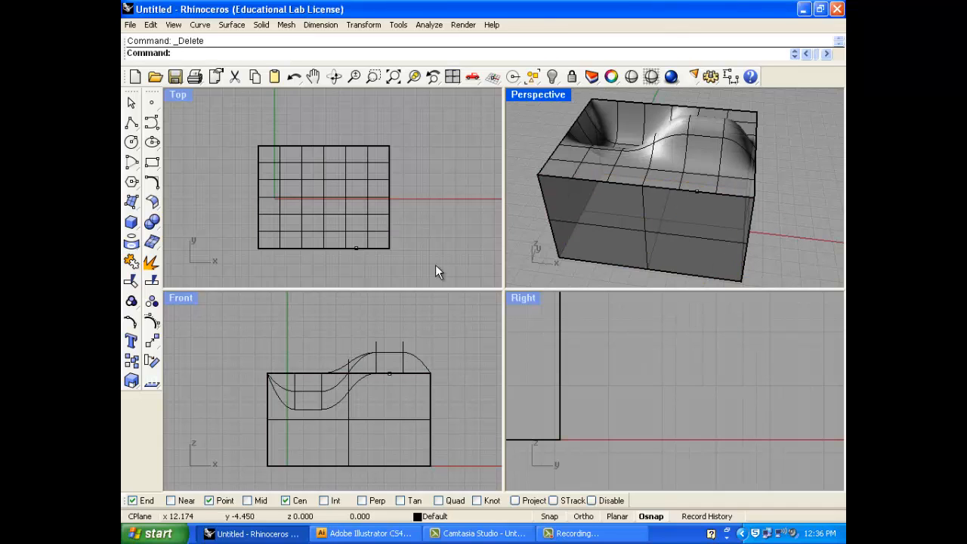
Step: Join all the surfaces of the sculpted box and clear the selection
drag(430, 272, 252, 133)
click(131, 261)
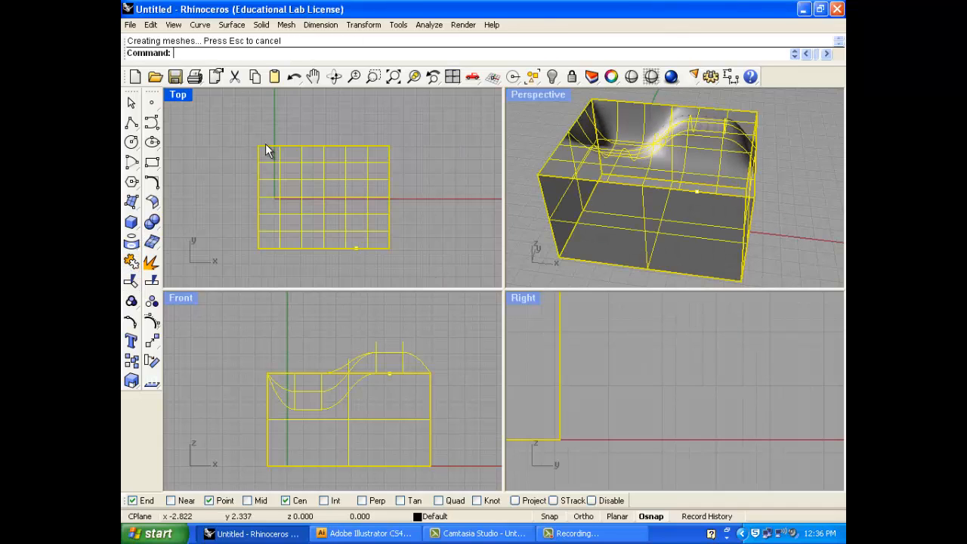
click(308, 165)
scroll(611, 191, down, 5)
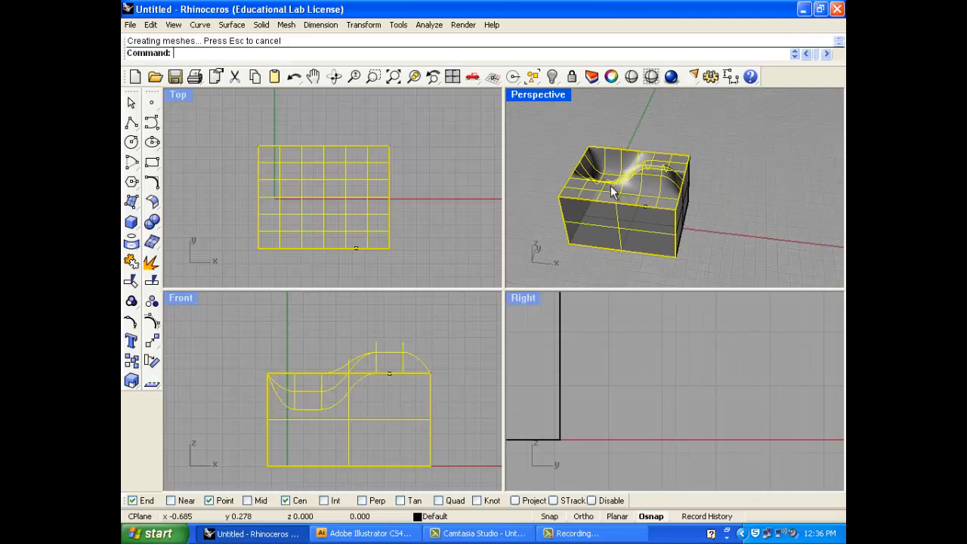
right_drag(611, 191, 701, 139)
click(722, 166)
Step: Render the sculpted box in the Perspective view to inspect it, and close the render window
scroll(599, 132, up, 5)
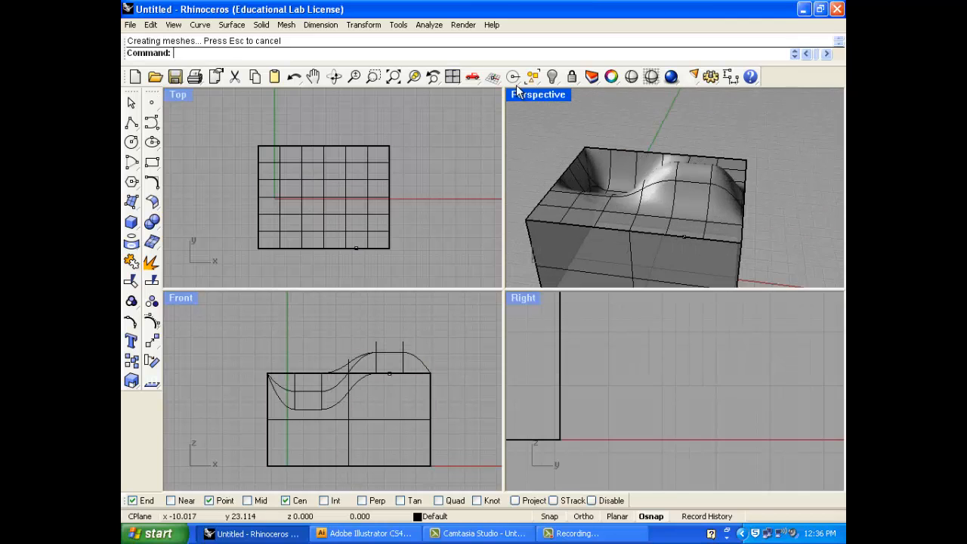
scroll(587, 155, down, 5)
mouse_move(641, 157)
right_down()
mouse_move(648, 214)
mouse_move(635, 145)
right_up()
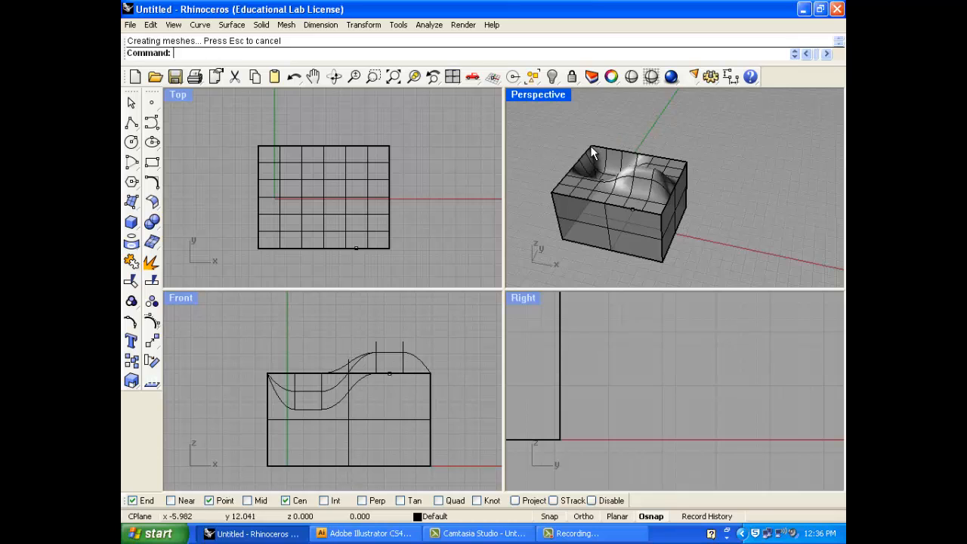
scroll(638, 185, up, 3)
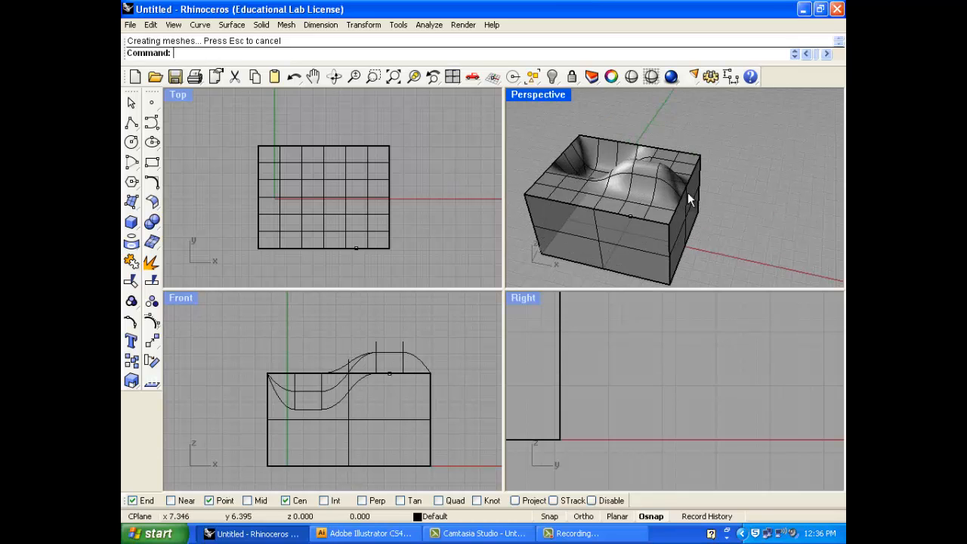
scroll(687, 193, down, 3)
right_drag(687, 194, 598, 168)
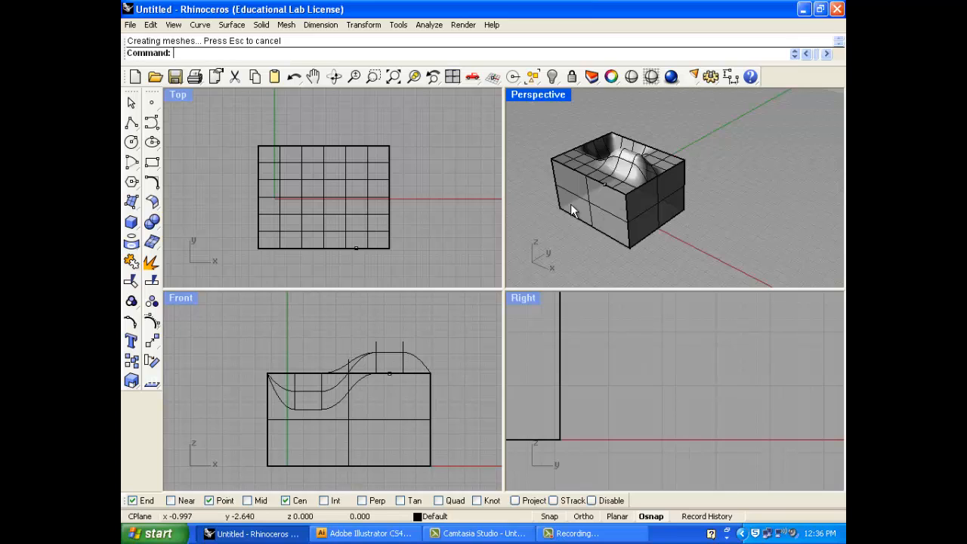
click(671, 76)
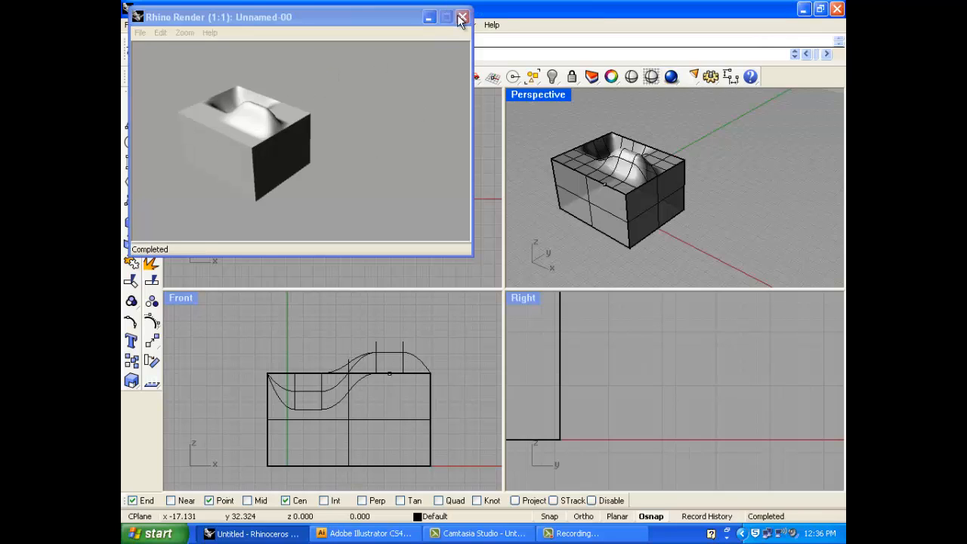
click(462, 17)
click(539, 95)
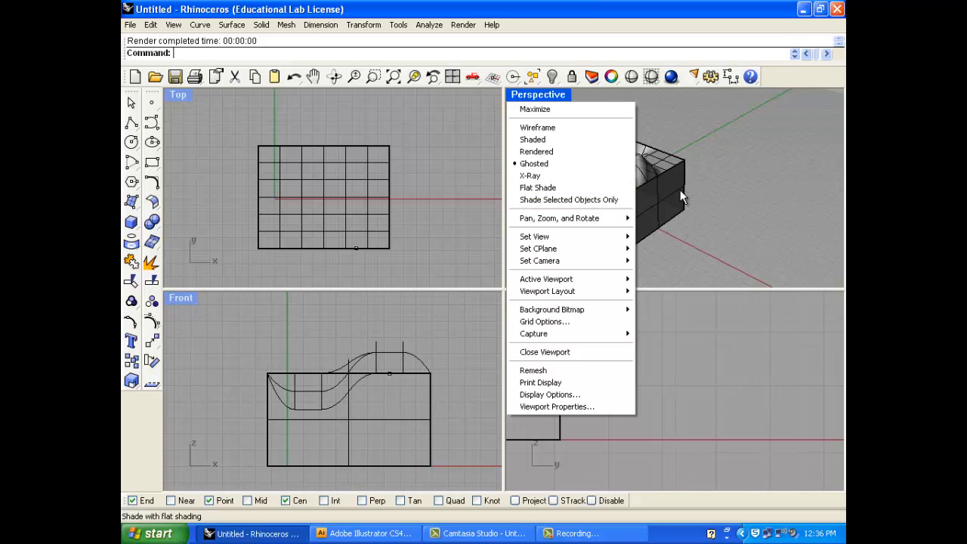
click(738, 190)
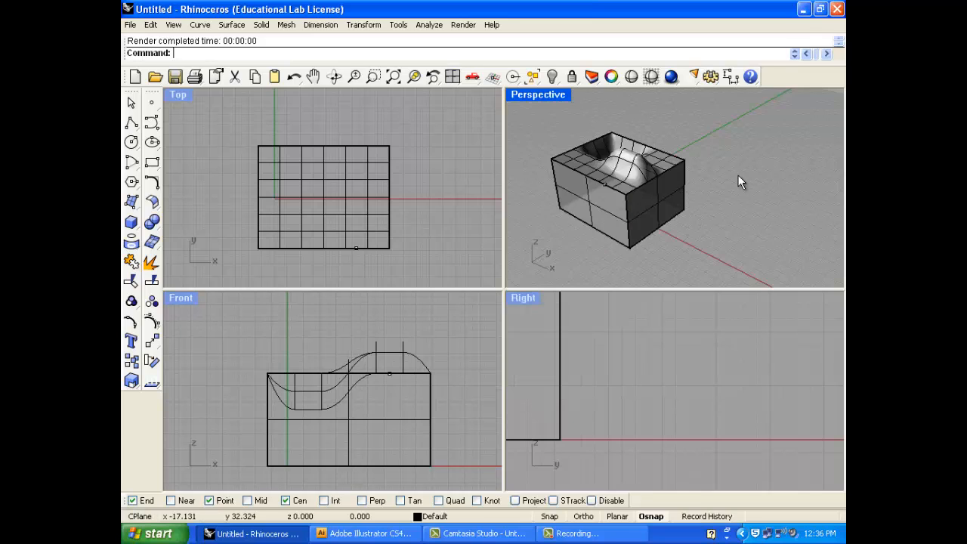
Step: Maximize the Perspective view and make a 2-D drawing of all objects with the Current View layout
double_click(537, 94)
right_drag(662, 231, 477, 207)
scroll(475, 250, down, 4)
right_drag(597, 186, 589, 204)
right_drag(619, 242, 530, 231)
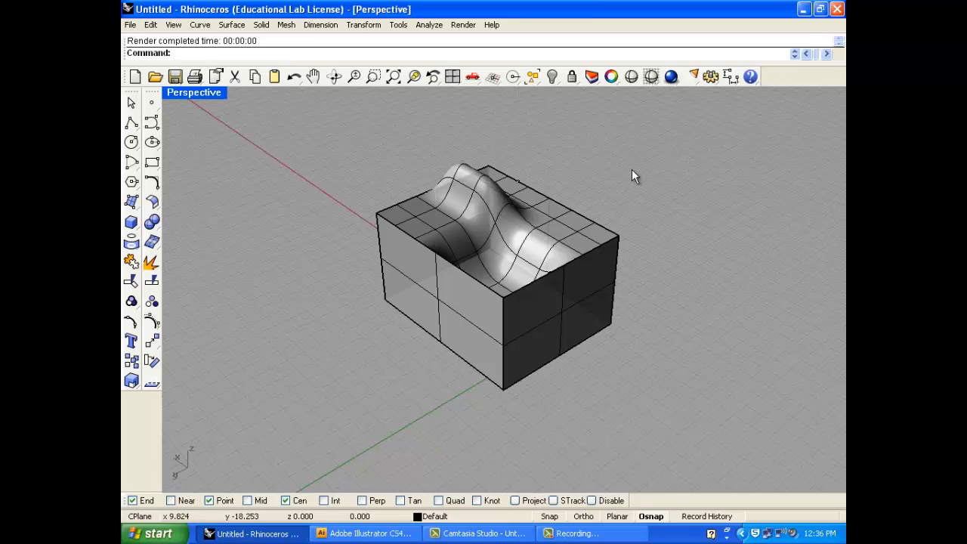
key(ctrl+a)
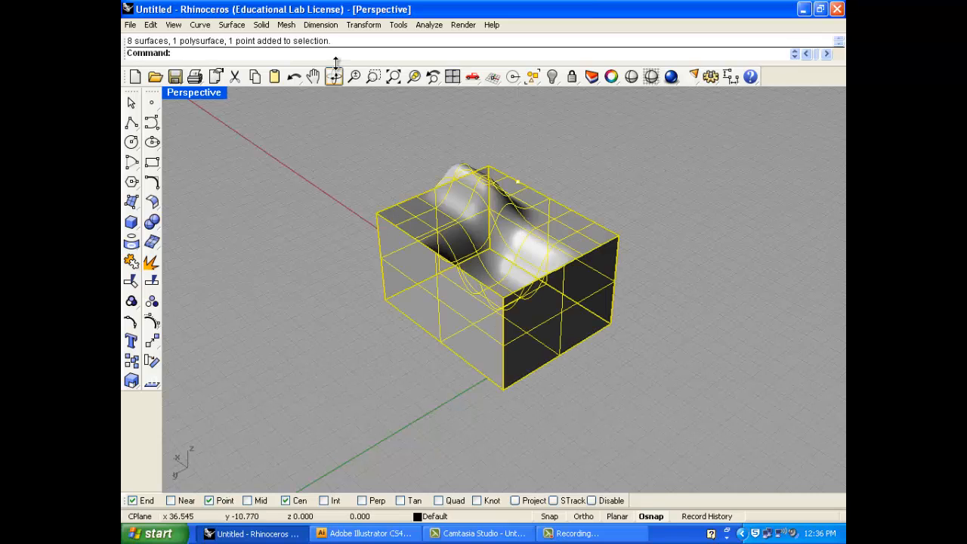
click(317, 25)
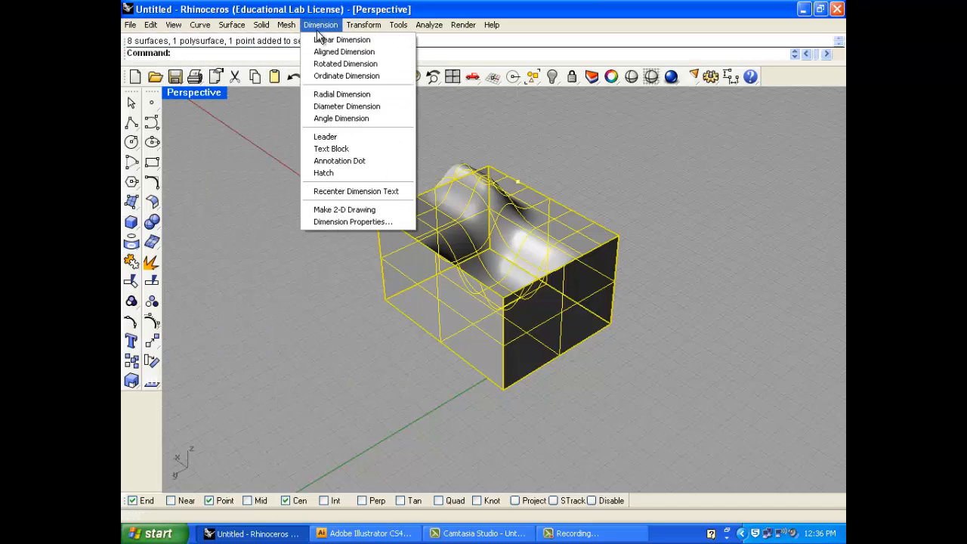
click(353, 210)
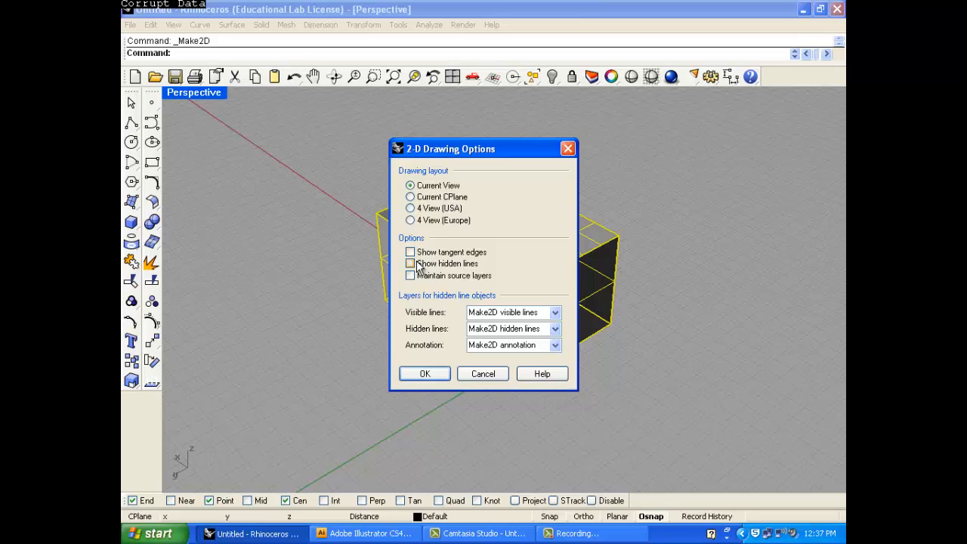
click(425, 374)
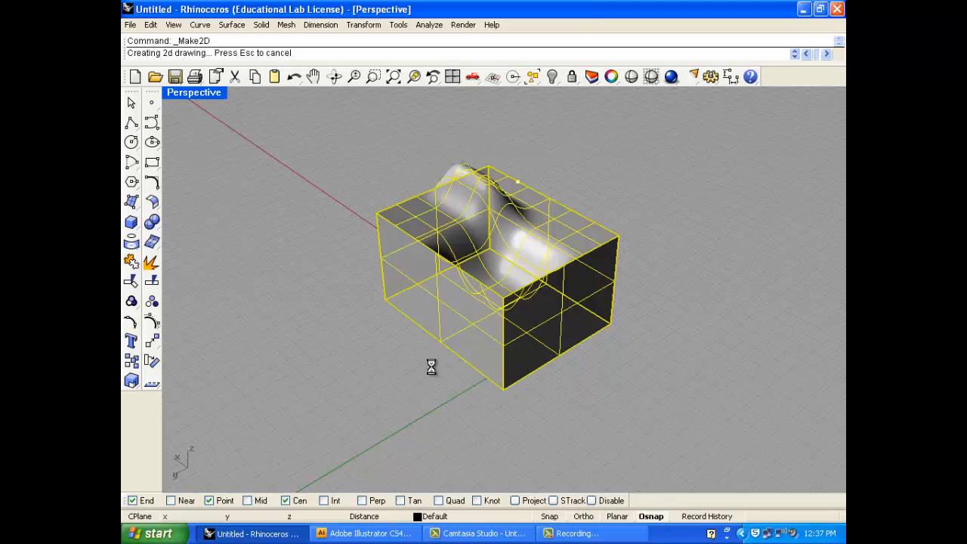
Step: Restore the four-viewport layout and move the 2-D drawing clear of the box in the Top view
scroll(384, 337, down, 4)
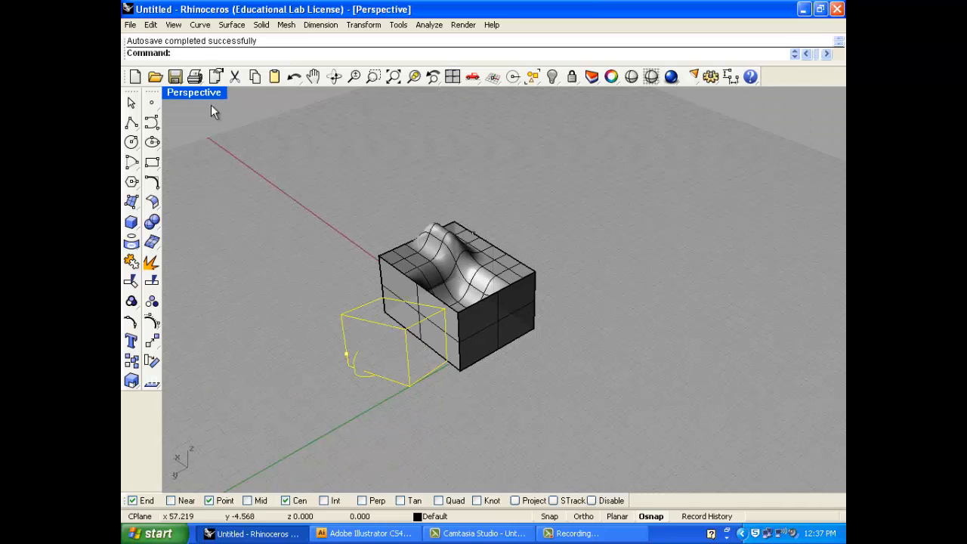
double_click(196, 91)
scroll(324, 242, down, 3)
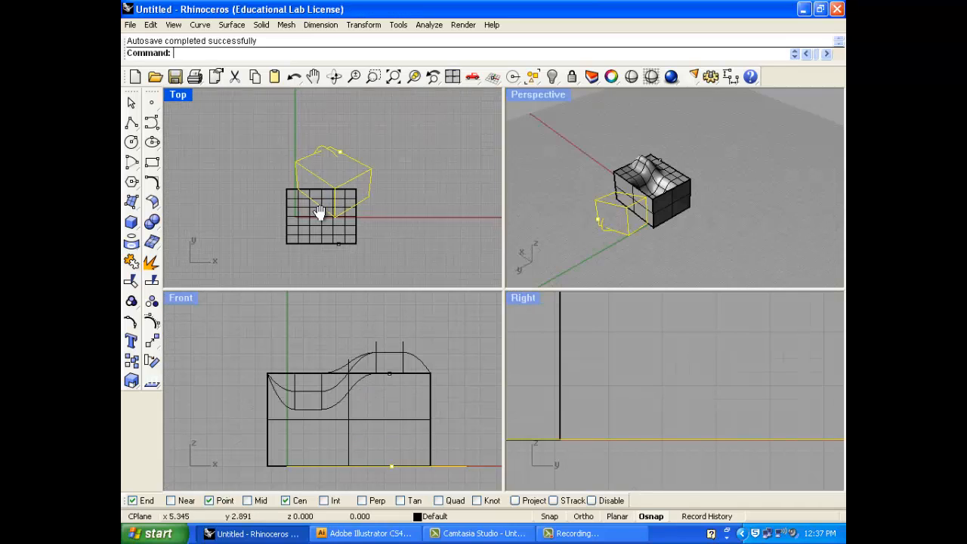
drag(322, 219, 414, 161)
scroll(431, 158, up, 3)
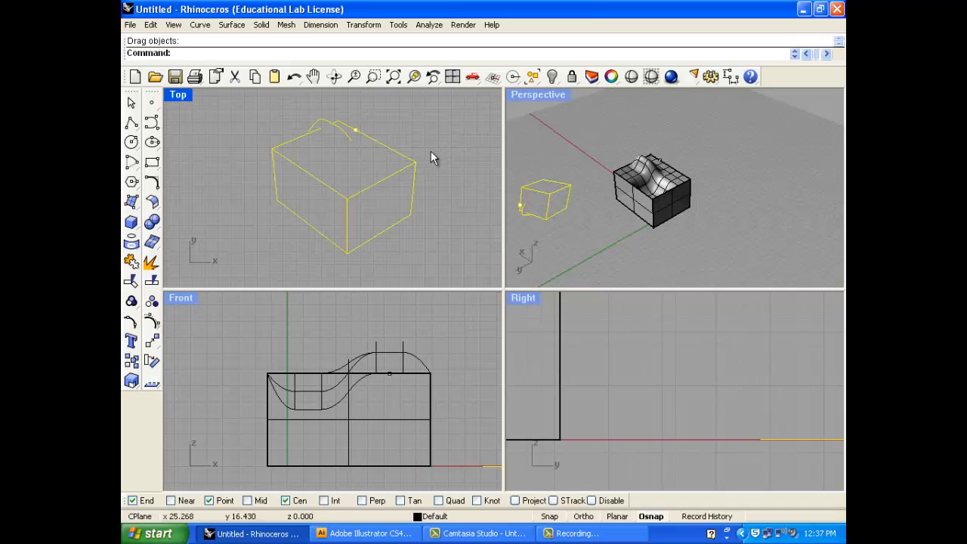
click(596, 182)
Step: Delete all the curves and the point of the 2-D drawing in the Top view
scroll(670, 167, up, 3)
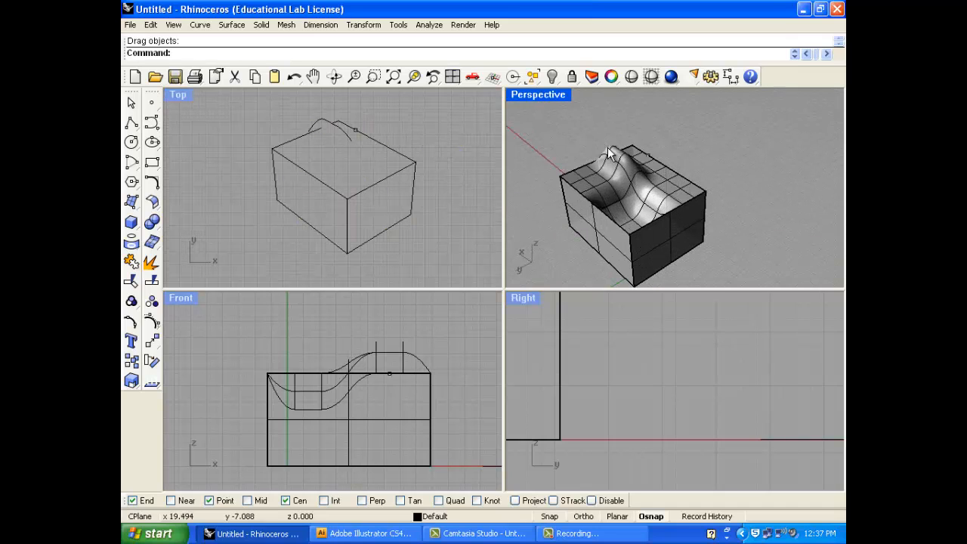
right_drag(324, 179, 302, 147)
scroll(327, 126, up, 2)
right_drag(618, 157, 635, 220)
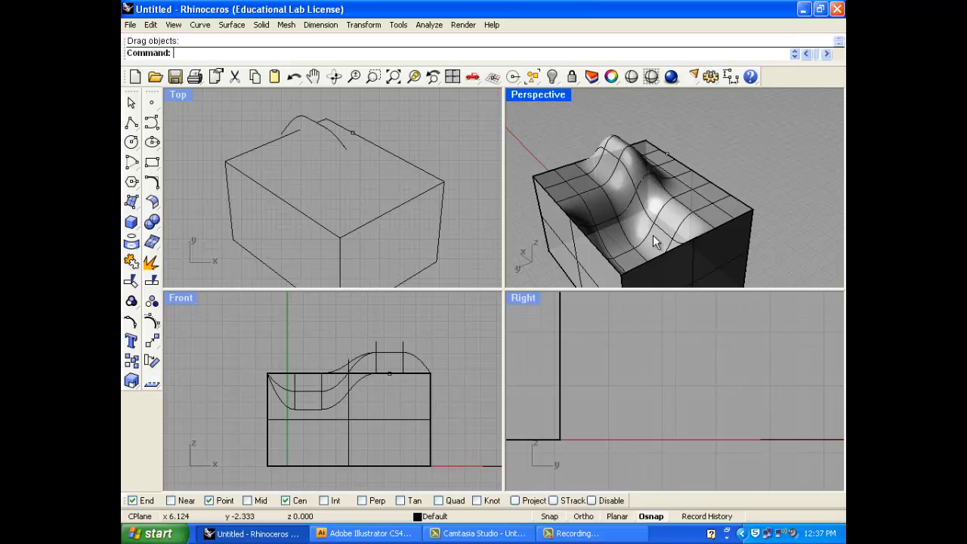
right_drag(692, 196, 722, 176)
click(348, 135)
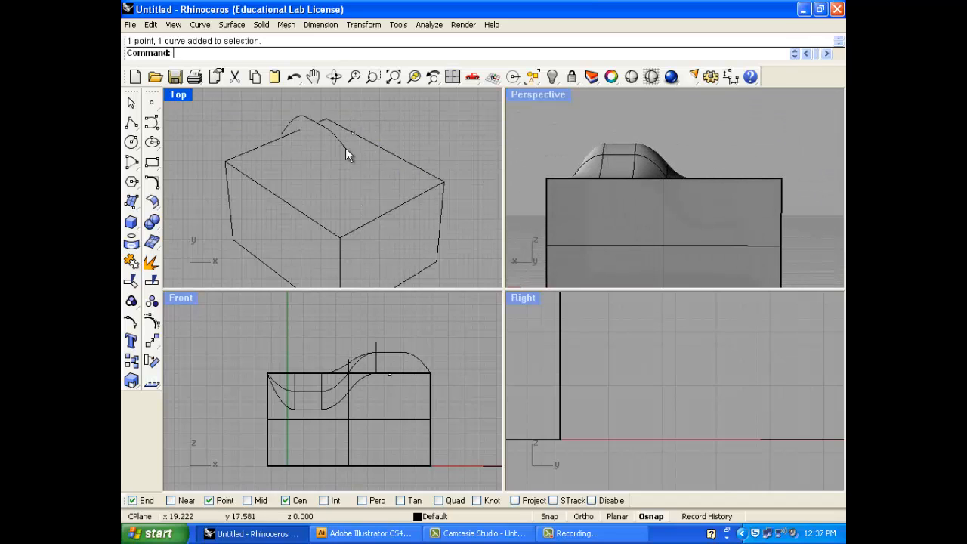
scroll(338, 147, down, 4)
drag(417, 122, 258, 216)
key(Delete)
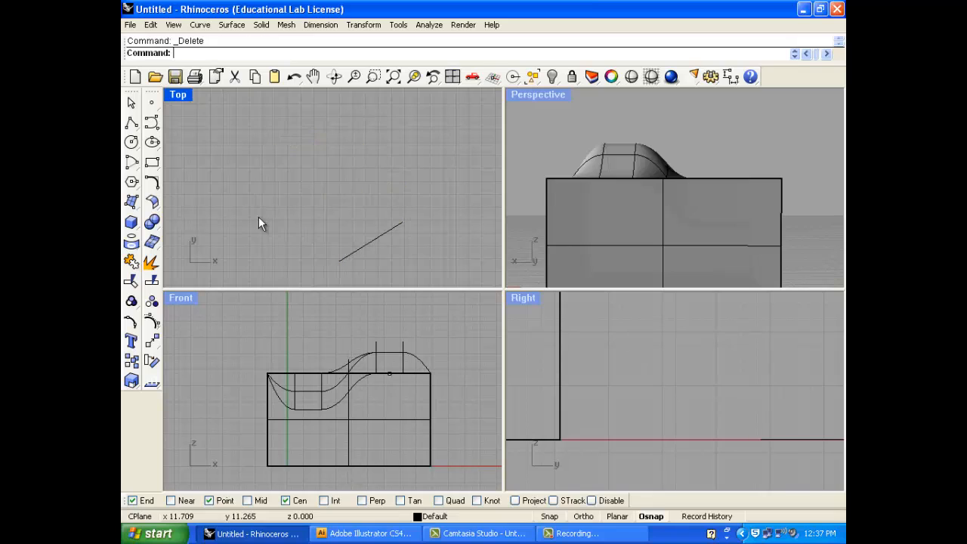
drag(402, 193, 305, 249)
key(Delete)
Step: Draw a smaller box inside the sculpted box's footprint in the Top view, slightly less than half its height
click(131, 221)
scroll(265, 151, down, 3)
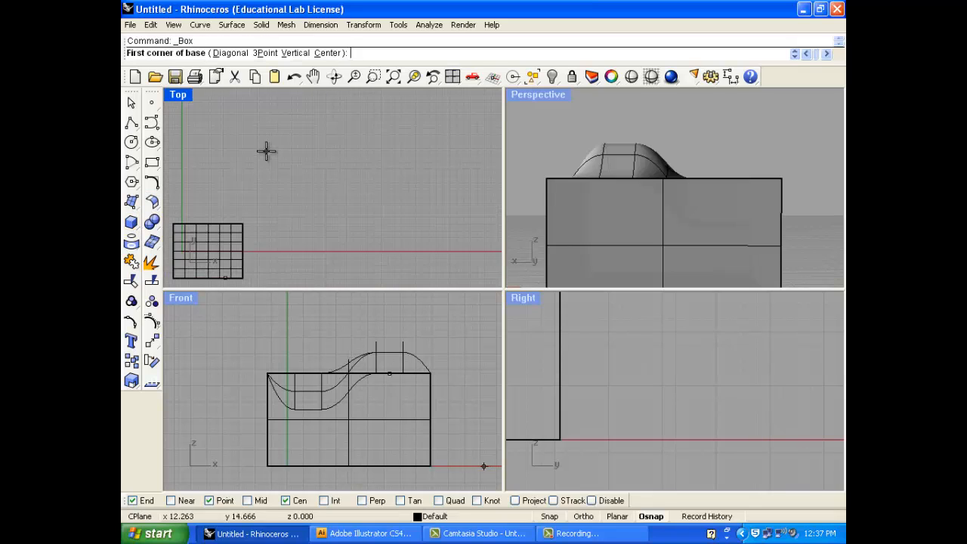
scroll(234, 158, up, 4)
click(222, 129)
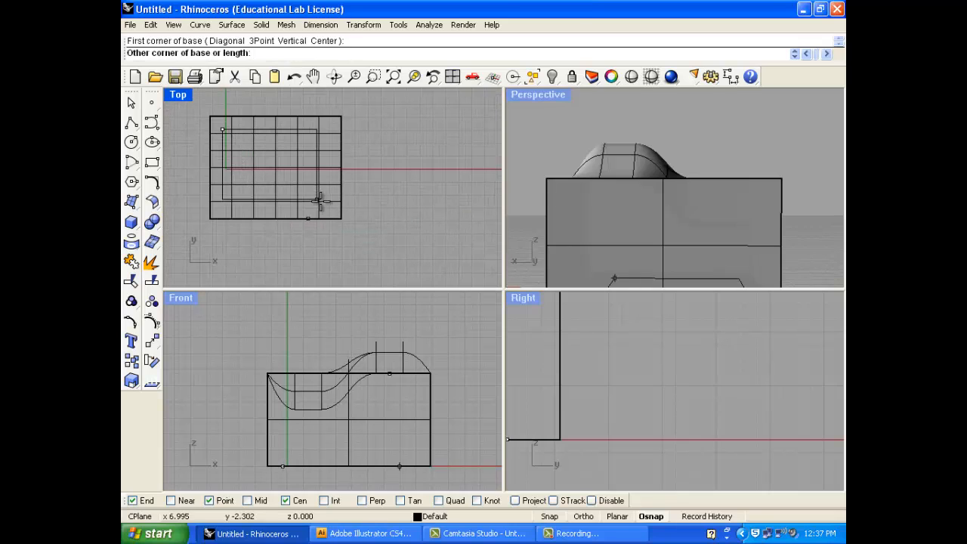
click(331, 205)
click(398, 425)
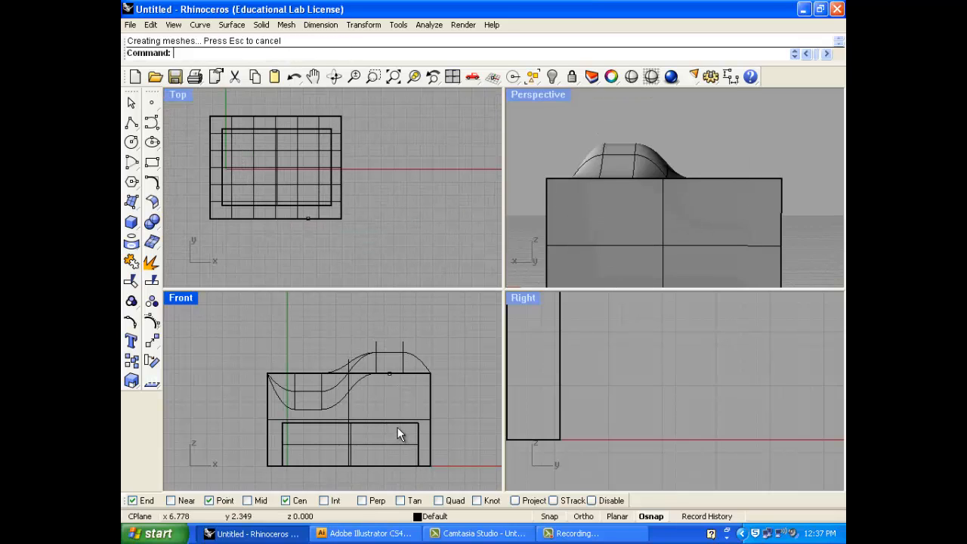
Step: Raise the smaller box straight up in the Front view so it overlaps the sculpted top surface, and deselect it
click(397, 428)
click(390, 417)
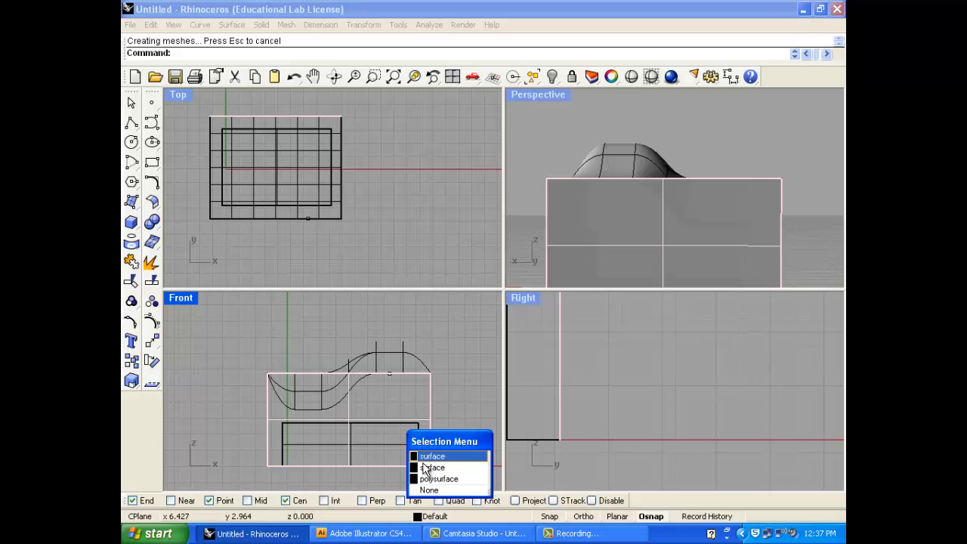
click(428, 478)
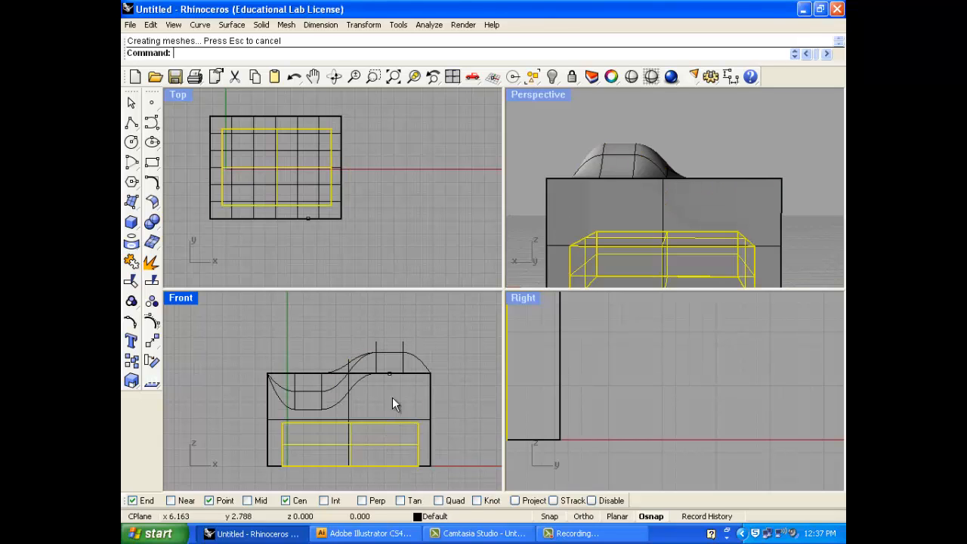
drag(391, 421, 390, 343)
click(660, 175)
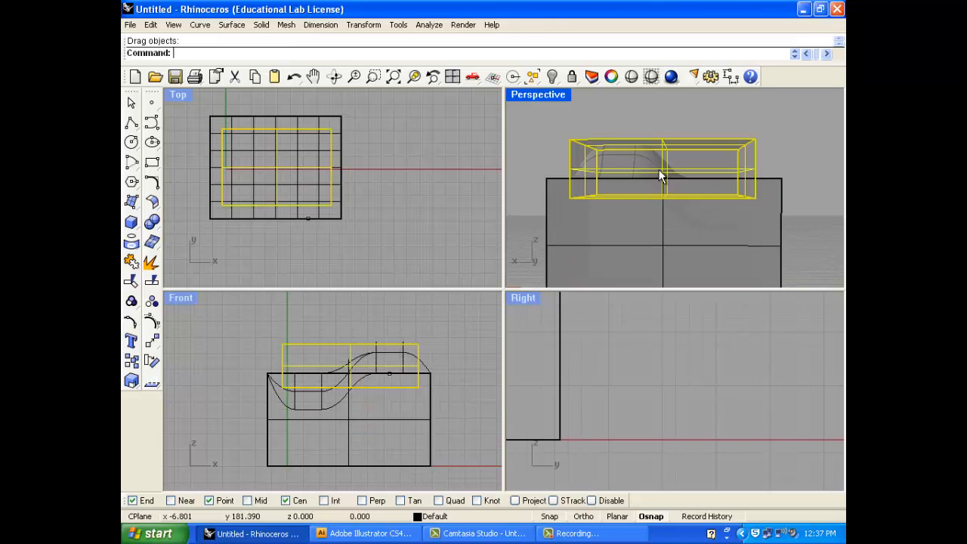
right_drag(660, 175, 691, 181)
click(723, 120)
right_drag(723, 120, 644, 125)
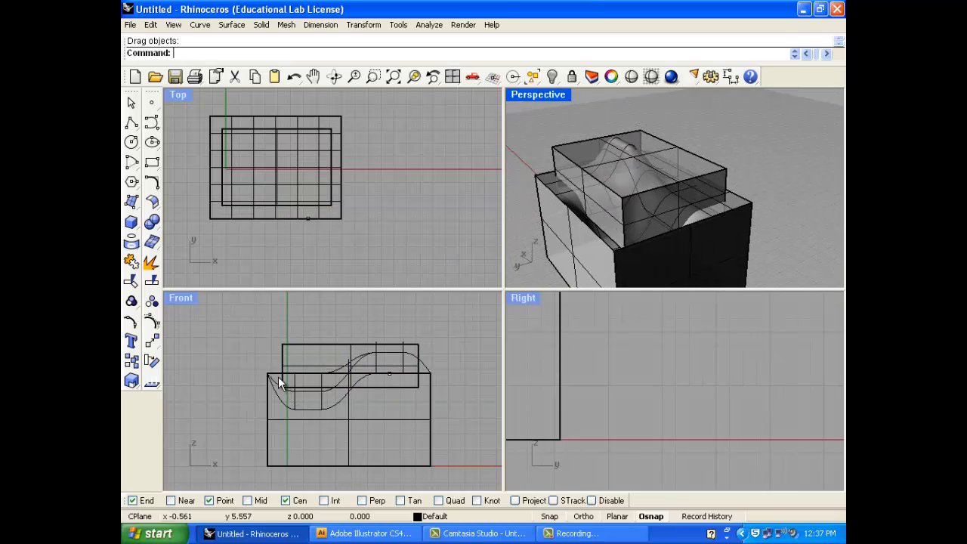
Step: Duplicate the raised box and move the copy straight up in the Front view
click(337, 349)
key(ctrl+c)
key(ctrl+v)
drag(337, 364, 338, 338)
Step: Scale the copied box down in the Front view around a base point inside it
click(132, 382)
click(317, 345)
click(217, 369)
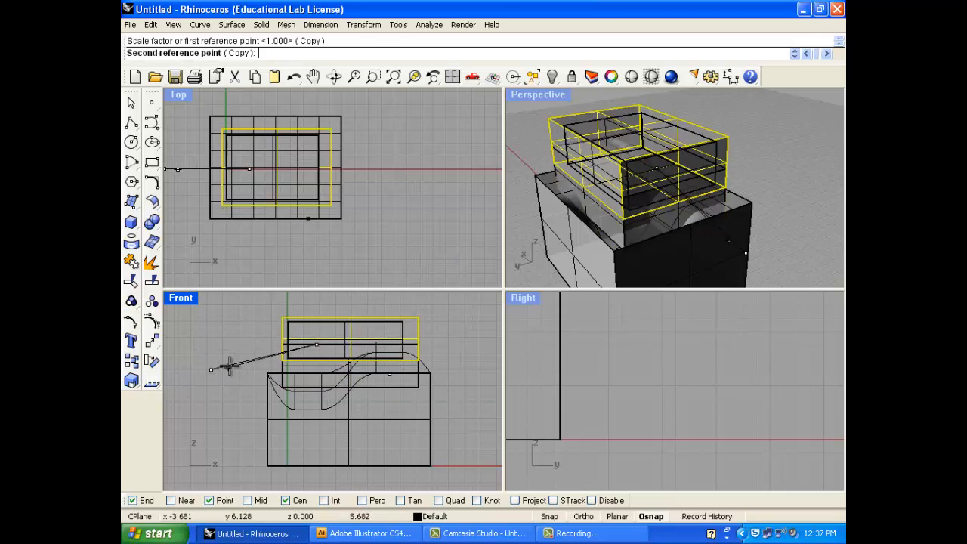
click(239, 349)
key(Escape)
Step: Select all the objects in the maximized Perspective view and generate a 2-D drawing of them with the Current View layout
right_drag(563, 163, 561, 101)
double_click(559, 96)
right_drag(488, 175, 492, 201)
drag(309, 374, 309, 374)
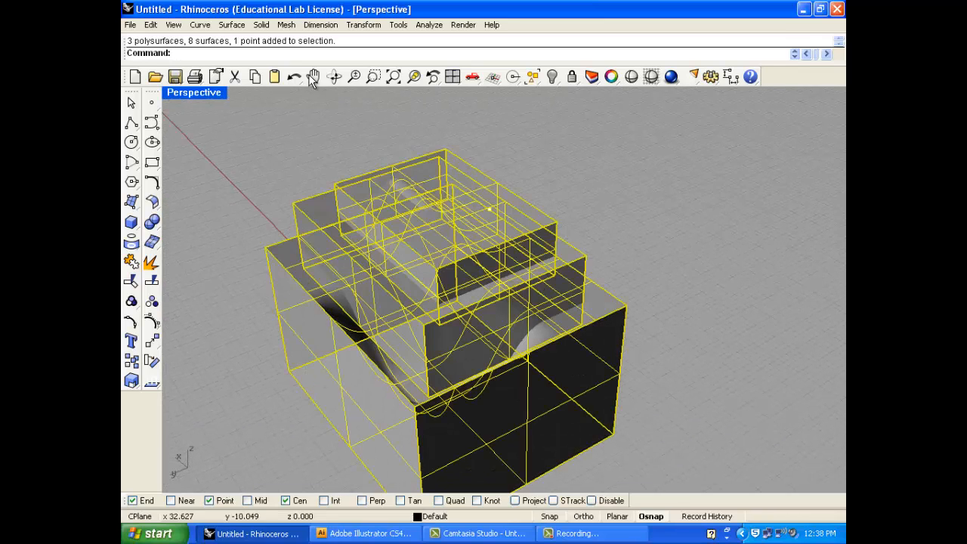
click(321, 24)
click(359, 210)
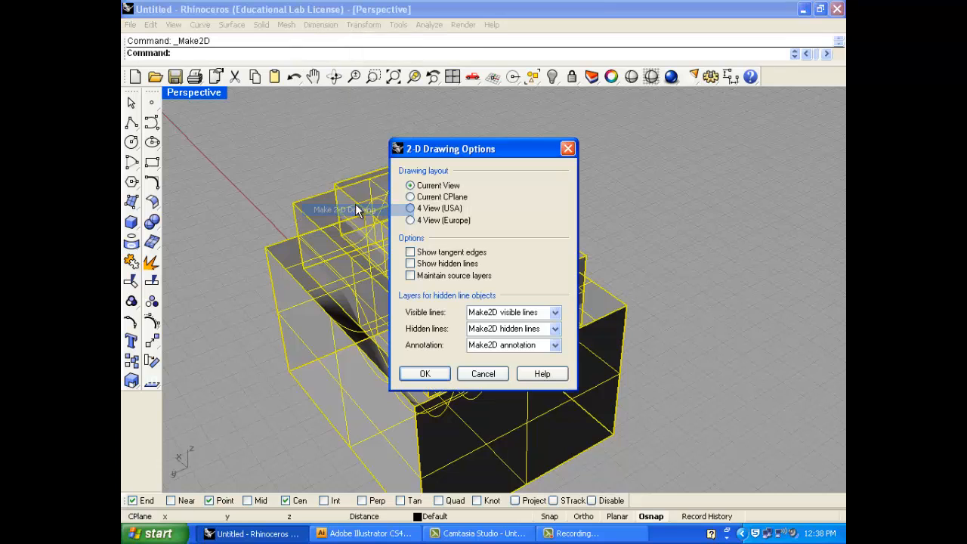
click(424, 373)
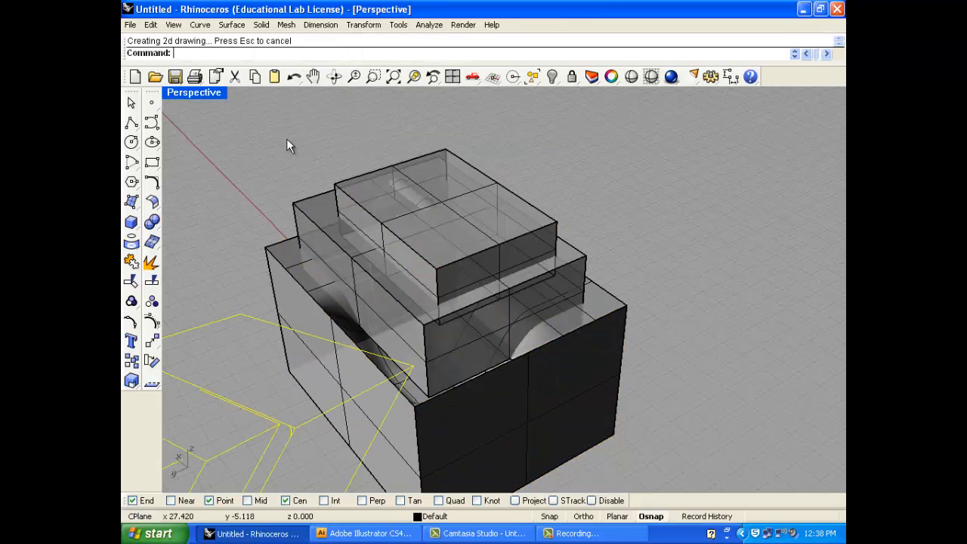
Step: Restore the four-viewport layout and move the generated line drawing clear of the boxes in the Top view
scroll(213, 149, down, 3)
double_click(203, 95)
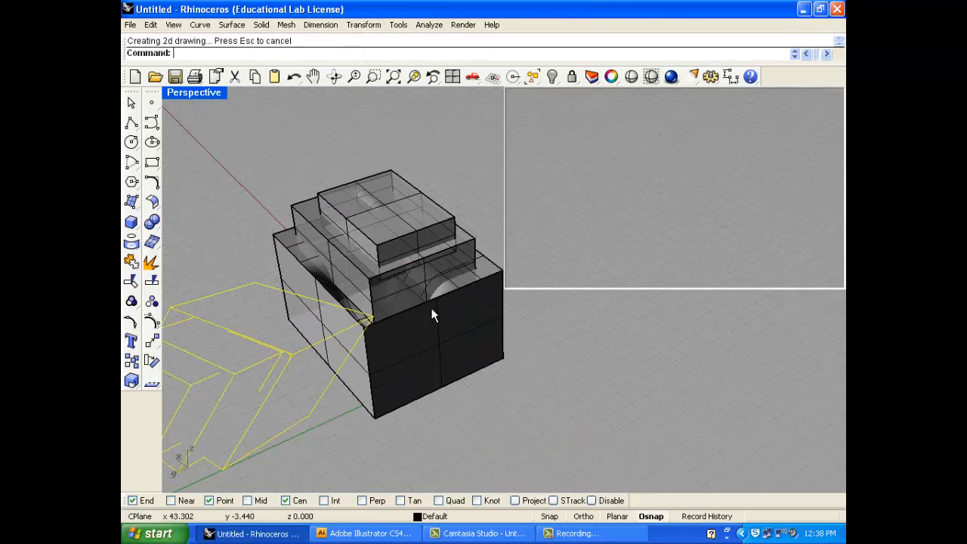
mouse_move(421, 159)
right_down()
mouse_move(363, 253)
mouse_move(332, 201)
right_up()
drag(332, 202, 393, 167)
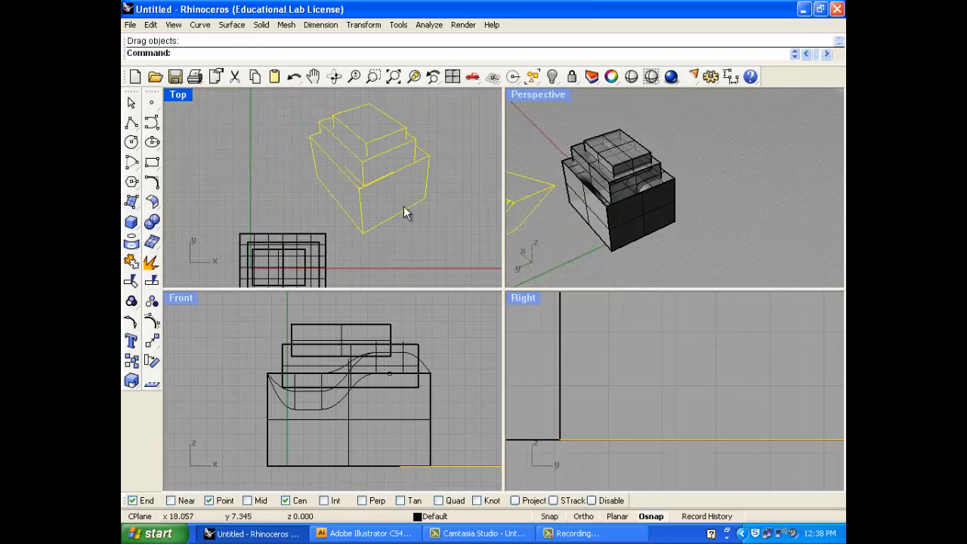
scroll(405, 213, up, 1)
right_drag(388, 140, 374, 179)
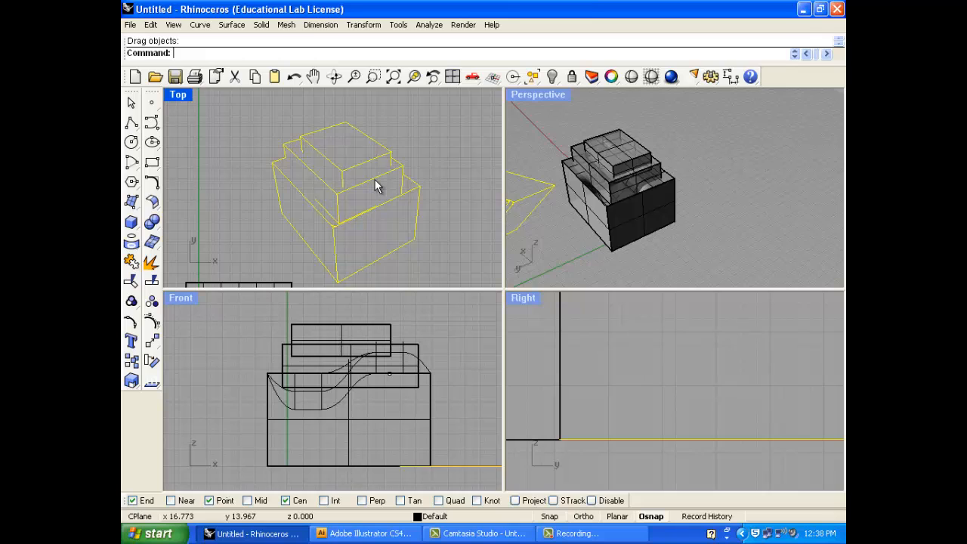
Step: Delete all curves of the 2-D line drawing in the Top view, including the remaining bottom edge line
click(444, 144)
drag(449, 119, 334, 232)
drag(271, 240, 272, 240)
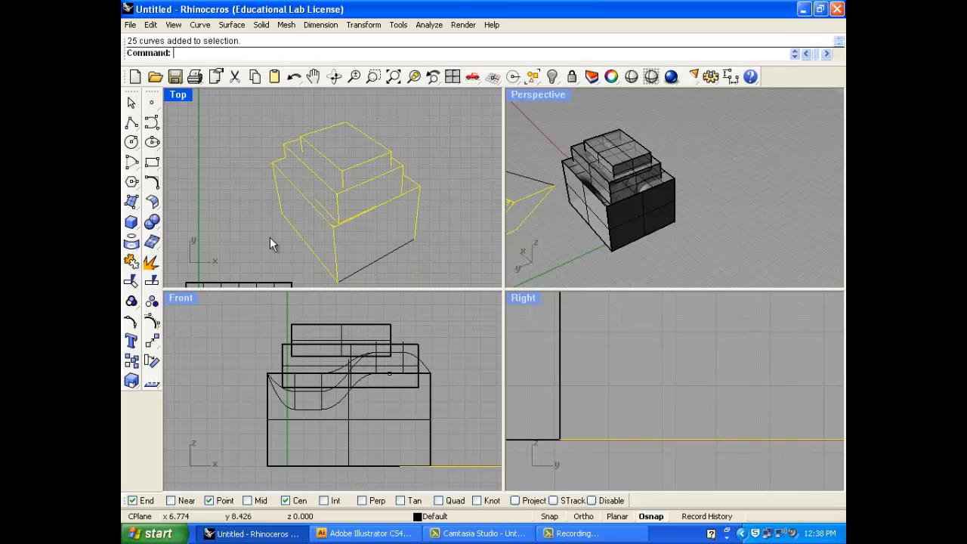
key(Delete)
click(353, 266)
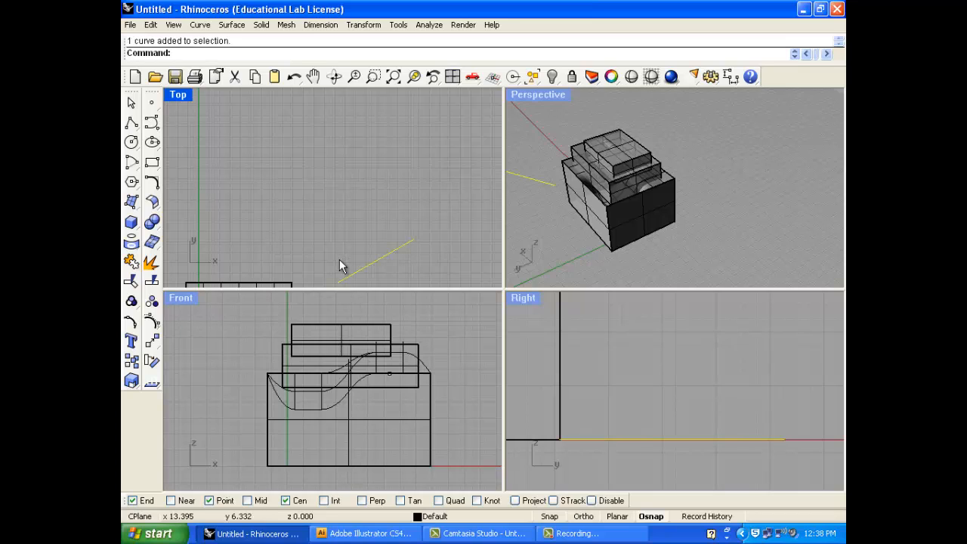
key(Delete)
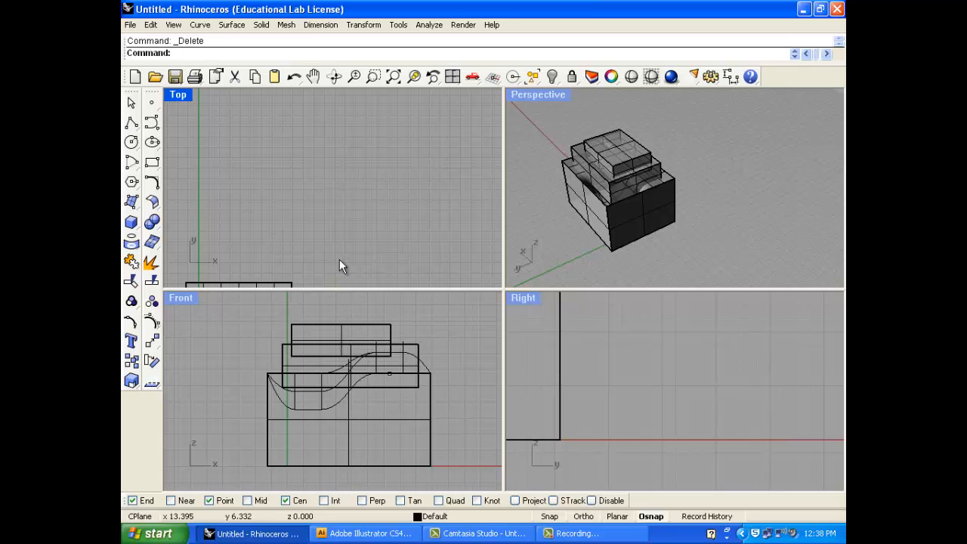